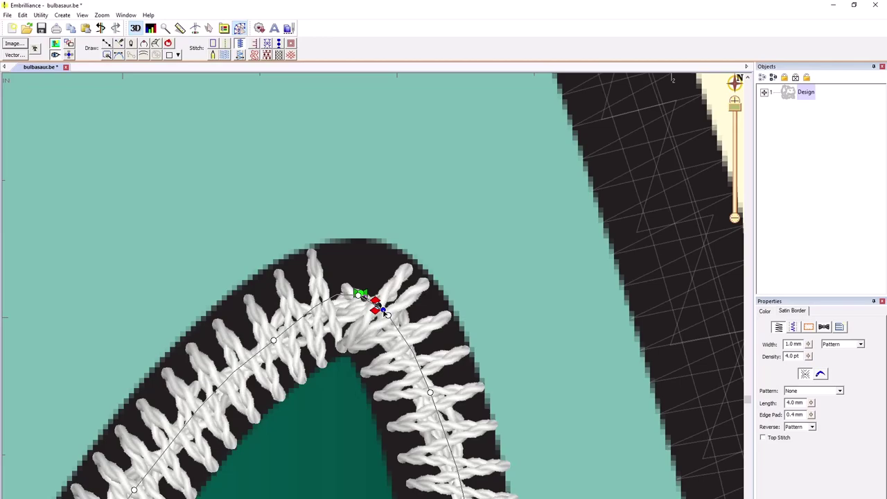
Trace the dark outline of the tall green spot on the front leg with a closed line and convert it to a satin border
scroll(393, 280, "up", 3)
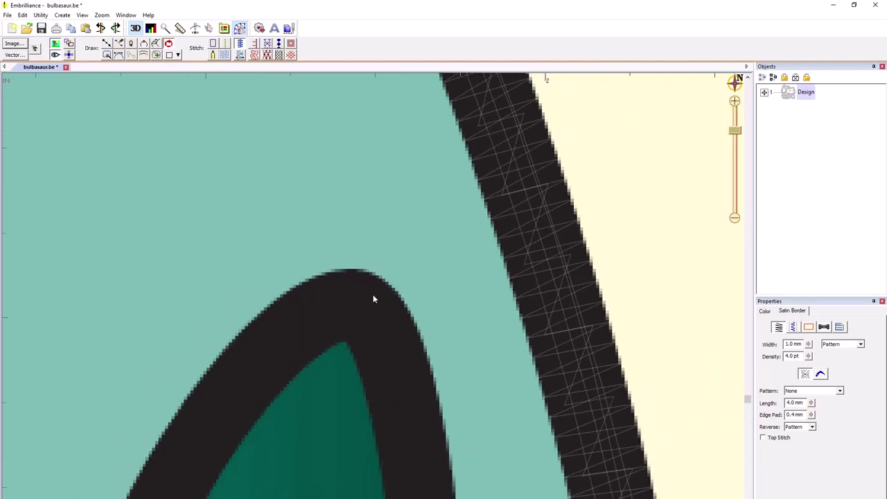
scroll(373, 298, "down", 2)
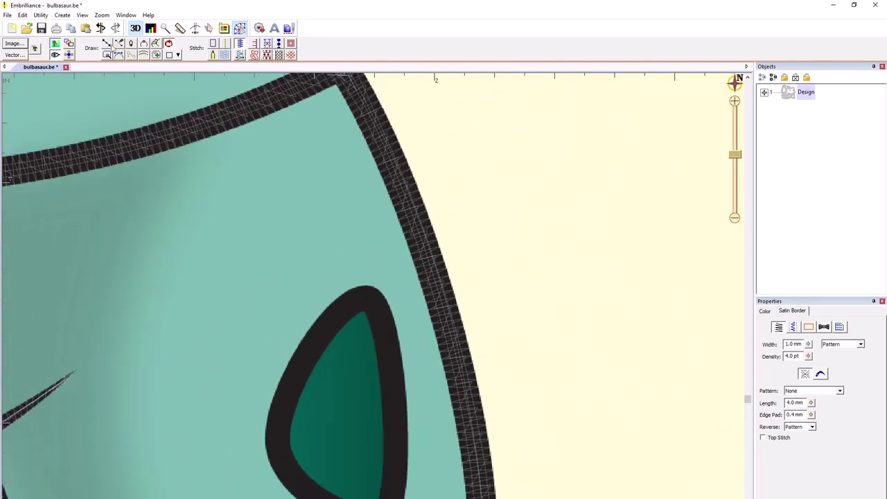
left_click(108, 43)
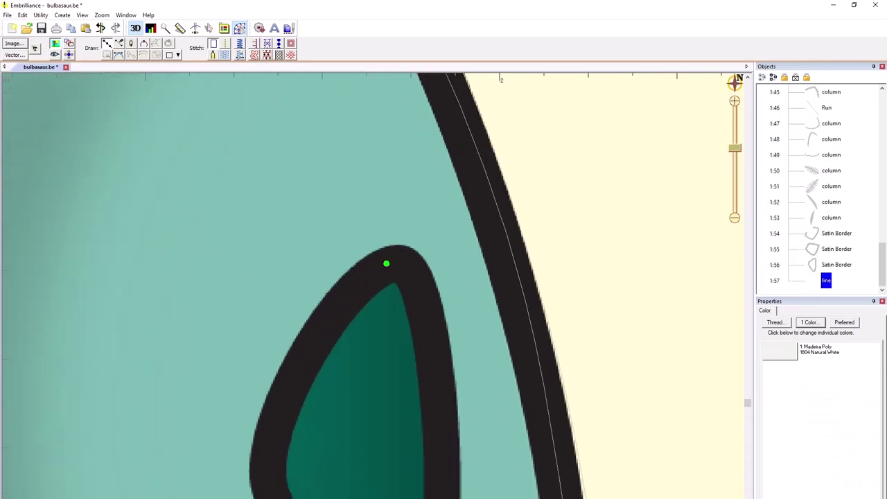
mouse_move(405, 267)
left_mouse_down()
mouse_move(437, 363)
mouse_move(439, 439)
mouse_move(374, 284)
mouse_move(376, 349)
mouse_move(356, 404)
mouse_move(317, 400)
mouse_move(270, 375)
mouse_move(232, 327)
mouse_move(262, 218)
mouse_move(303, 161)
mouse_move(332, 138)
left_mouse_up()
key("Return")
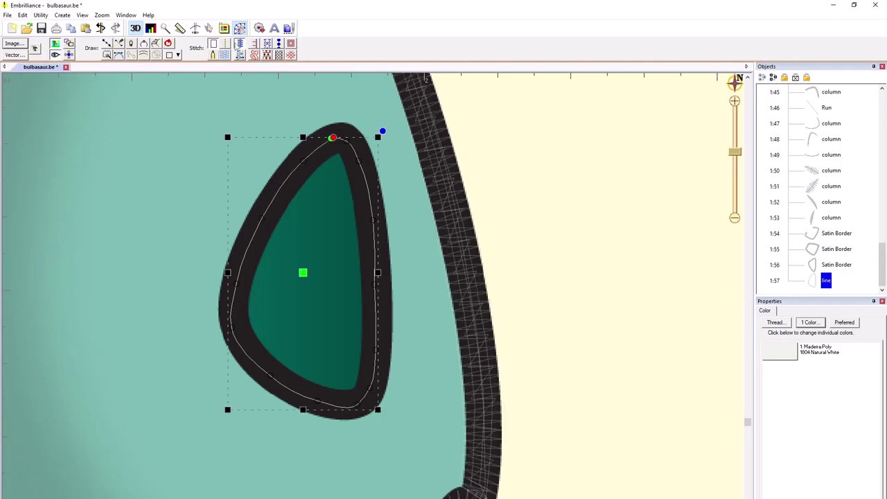
left_click(238, 45)
left_click(202, 113)
left_click(322, 149)
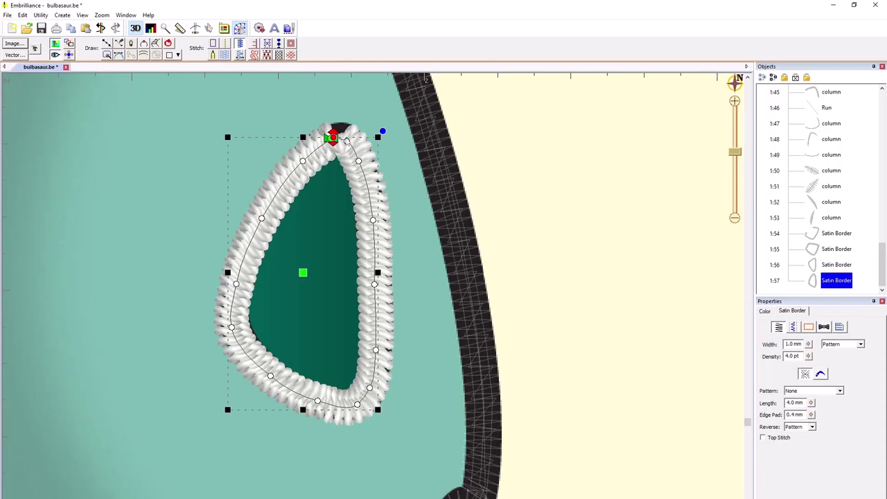
Move the start node of the leg spot's satin border up into the peak of the dark outline
scroll(348, 143, "up", 2)
scroll(374, 297, "up", 2)
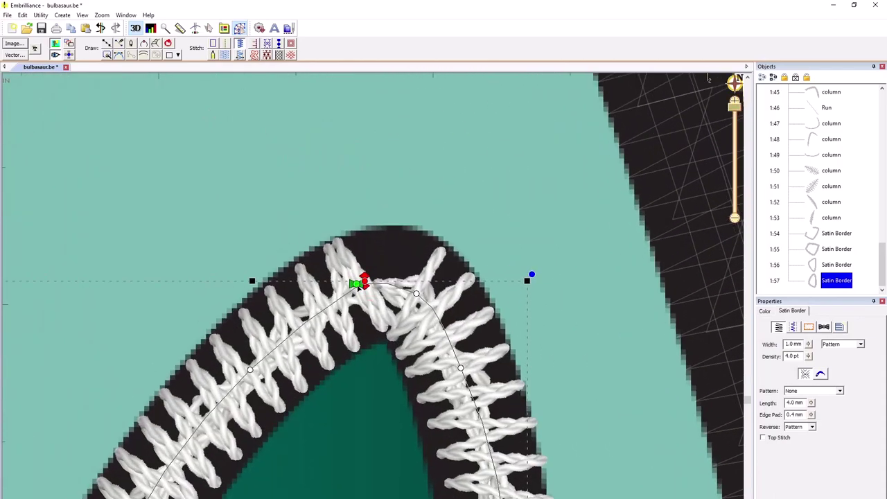
double_click(366, 283)
mouse_move(368, 280)
left_mouse_down()
mouse_move(390, 271)
mouse_move(371, 260)
mouse_move(361, 266)
left_mouse_up()
left_click(436, 214)
scroll(437, 213, "down", 5)
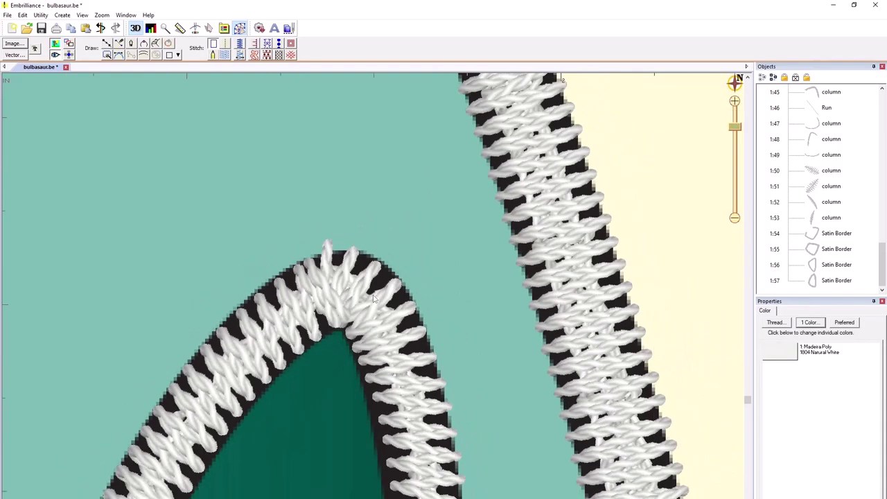
Move the end node of the leg spot's satin border slightly up toward its start node
left_click(373, 298)
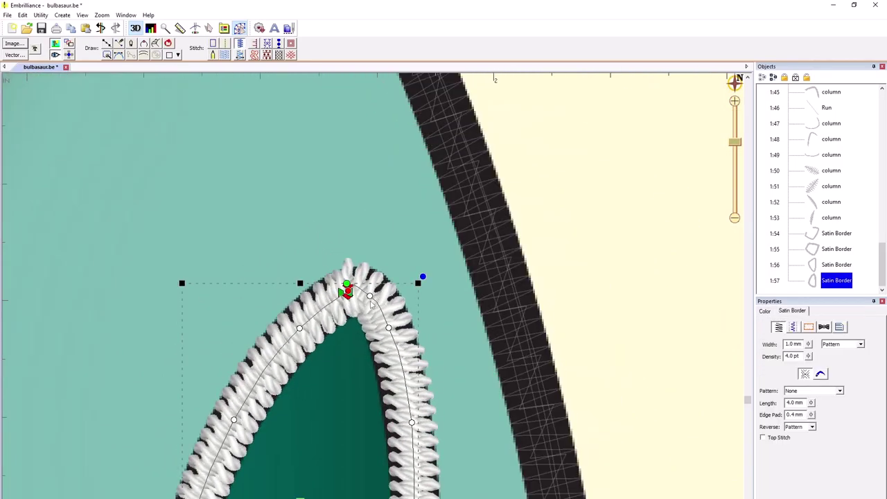
scroll(373, 298, "up", 4)
scroll(314, 288, "up", 1)
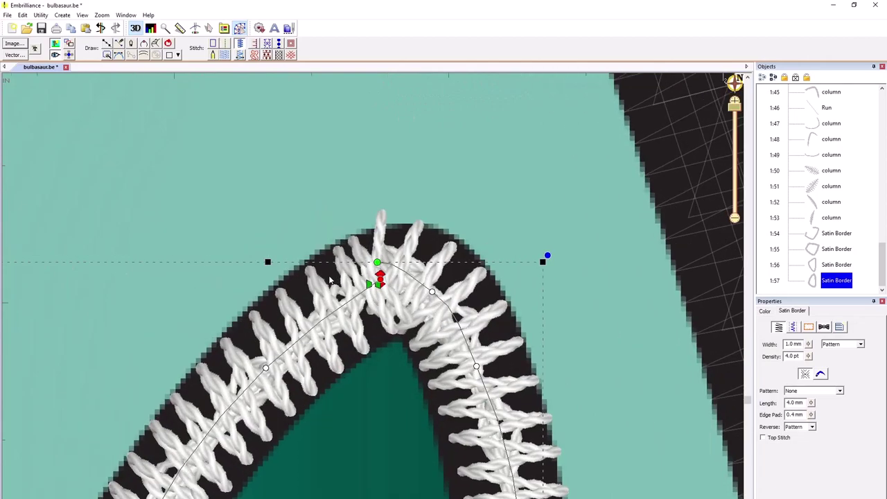
left_click_drag(379, 280, 381, 274)
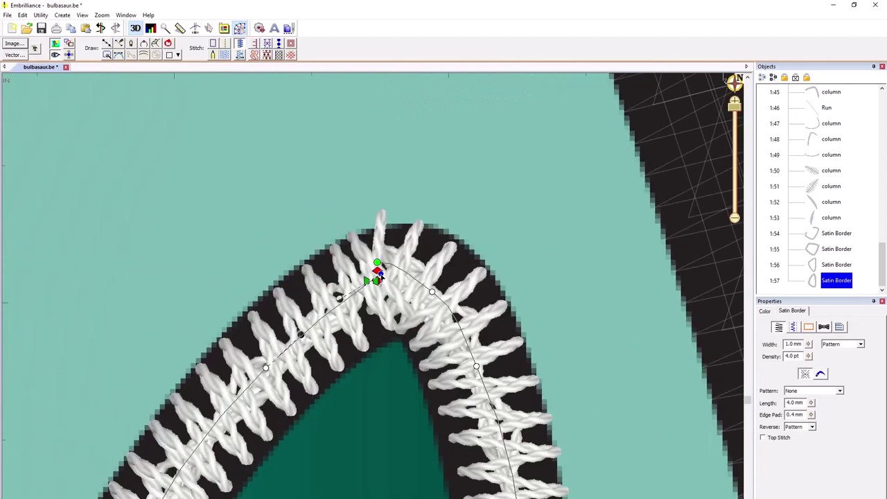
left_click(474, 186)
Trace the curved divider between the white and pink areas of the larger eye and convert the line to a satin border
scroll(374, 298, "down", 1)
scroll(373, 298, "down", 3)
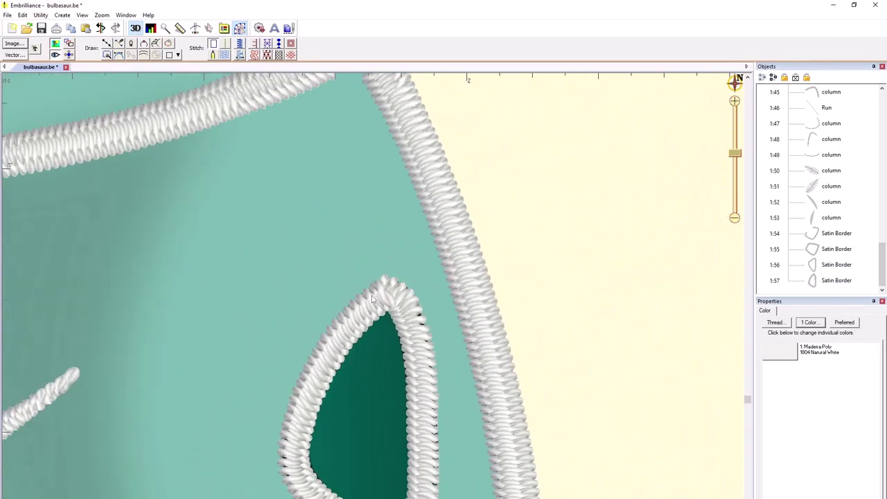
scroll(373, 297, "down", 4)
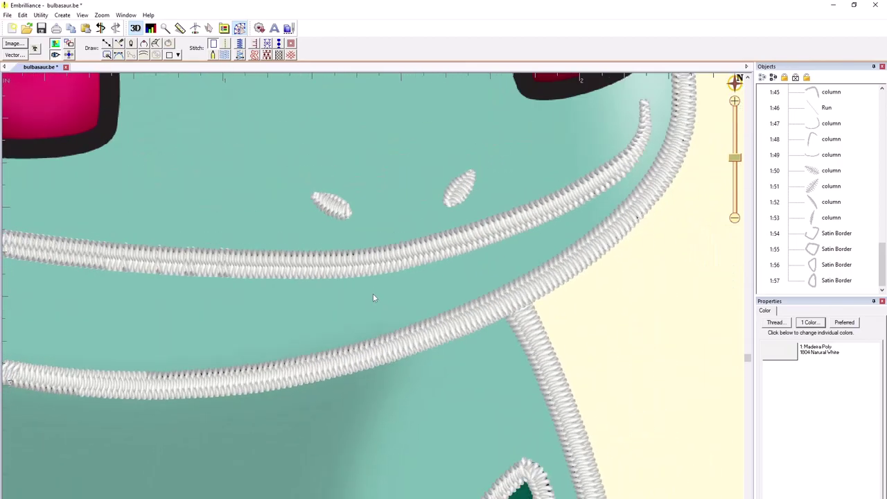
scroll(235, 190, "down", 1)
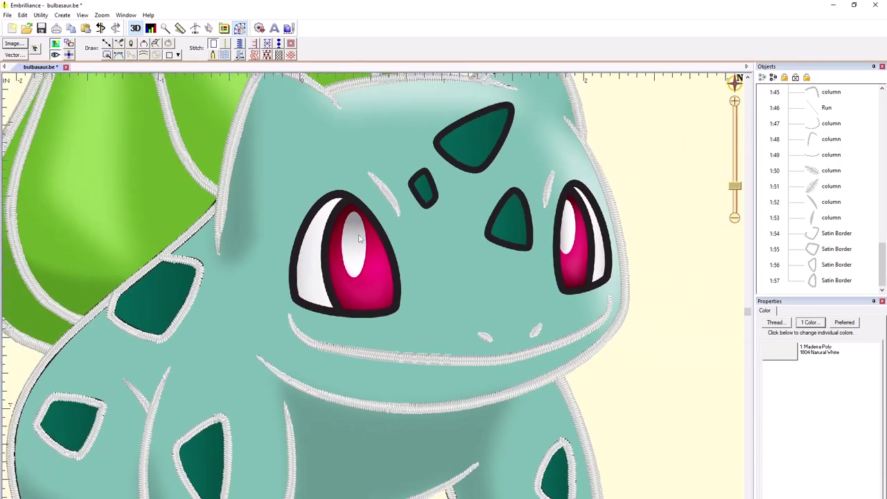
scroll(361, 237, "up", 1)
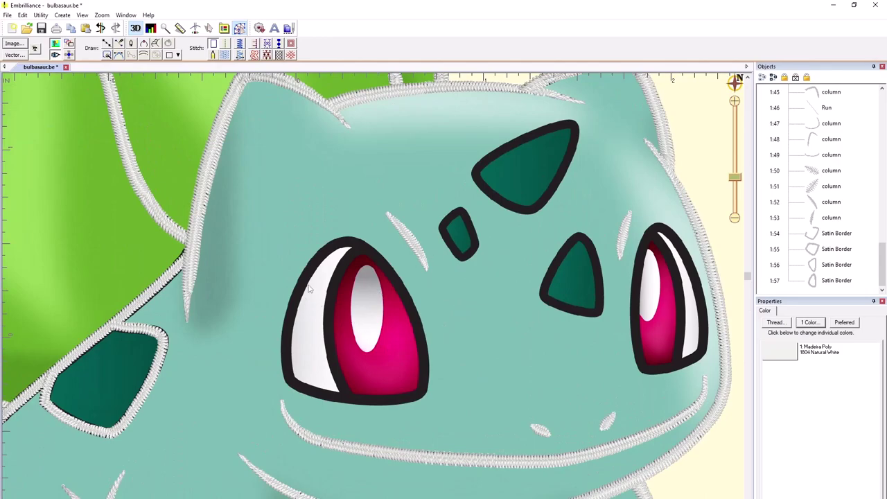
left_click(106, 43)
scroll(314, 329, "up", 3)
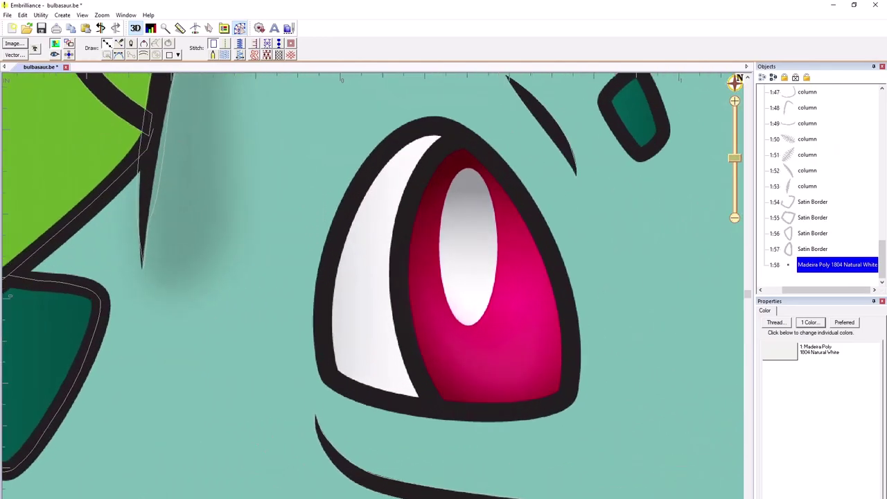
left_click(435, 408)
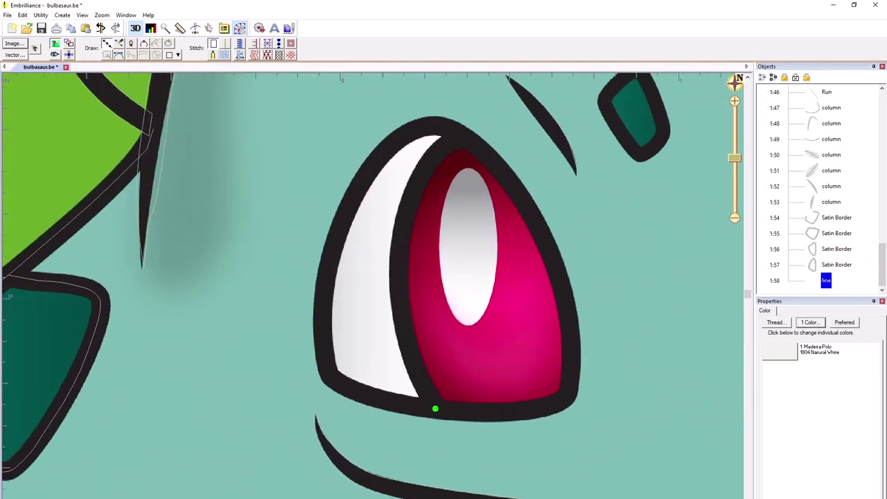
left_click(401, 302)
left_click(414, 187)
left_click(445, 145)
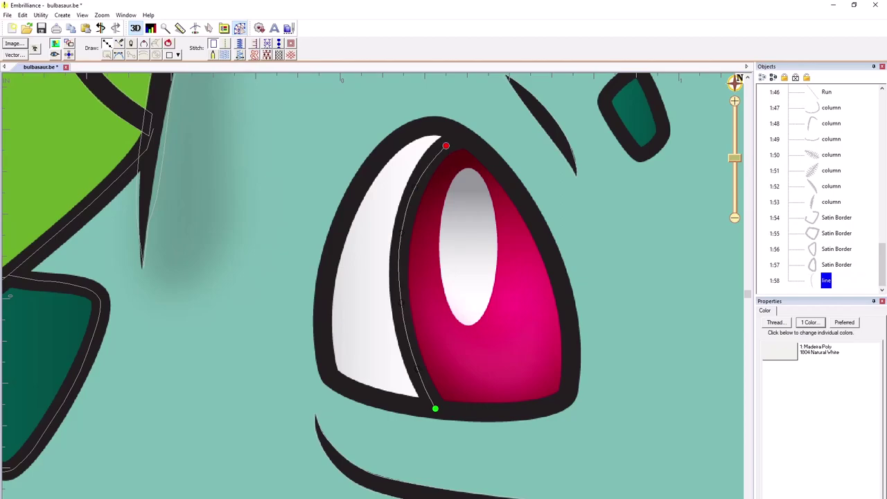
left_click(459, 135)
key("Return")
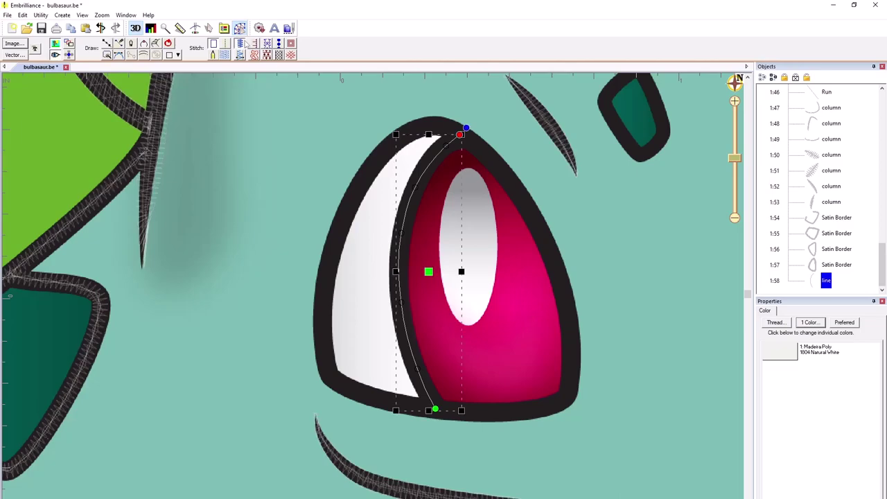
Trace the larger eye's outline from the divider's upper end down the pink side and along the bottom to the divider's lower end
left_click(107, 43)
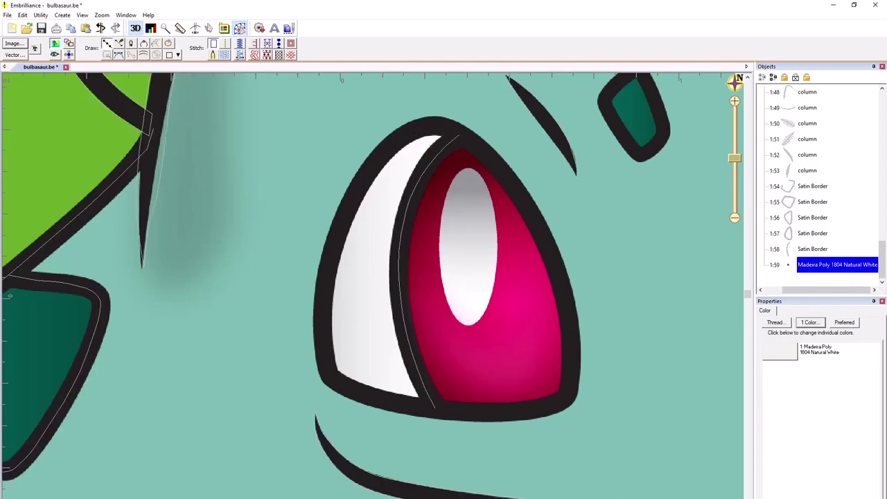
left_click(457, 135)
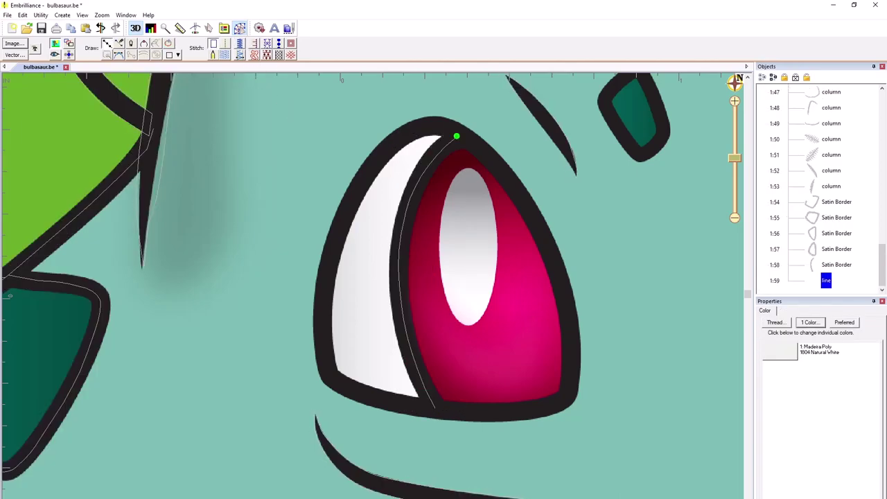
left_click(487, 154)
left_click(525, 201)
left_click(564, 293)
left_click(572, 356)
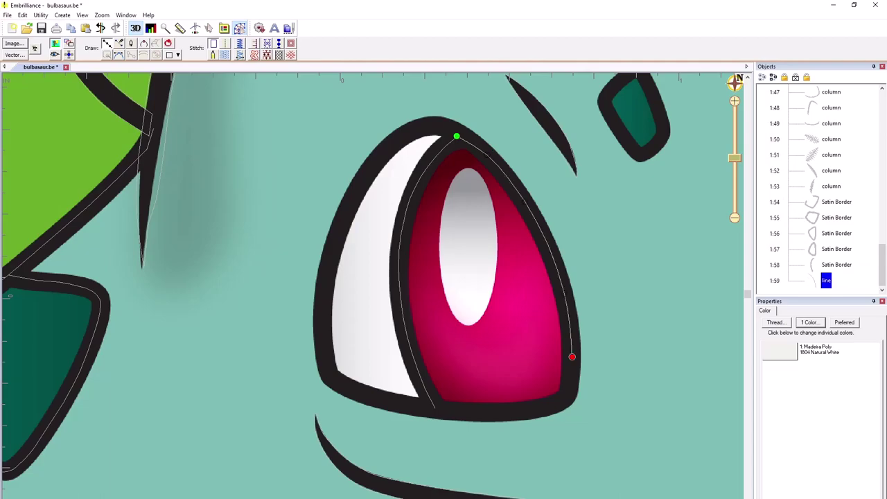
left_click(570, 389)
left_click(564, 400)
left_click(542, 406)
left_click(491, 411)
left_click(433, 406)
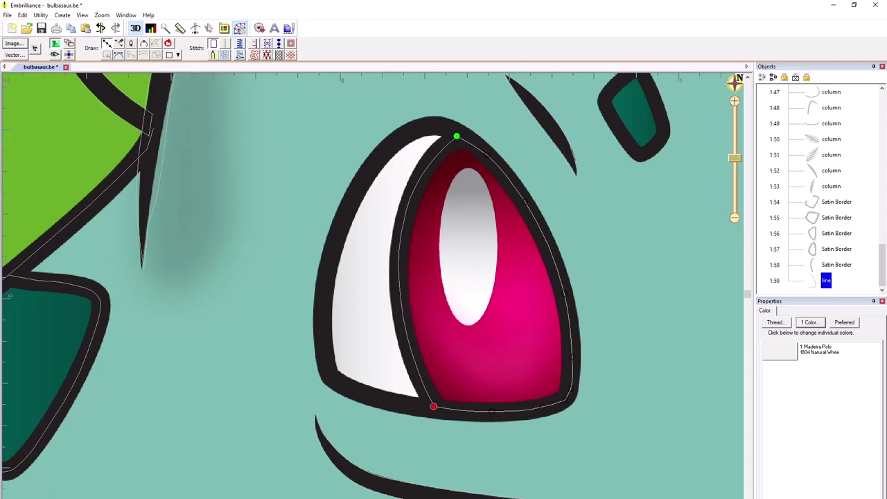
Continue the eye outline around the lower corner of the white area and up its outer side to the peak
left_click(377, 397)
left_click(337, 382)
left_click(328, 373)
left_click(320, 324)
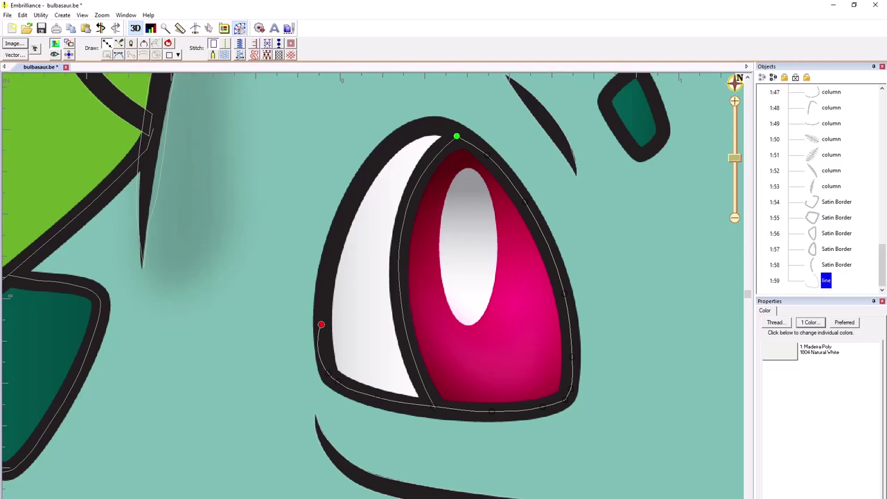
left_click(332, 253)
left_click(354, 191)
left_click(381, 150)
left_click(408, 132)
left_click(428, 127)
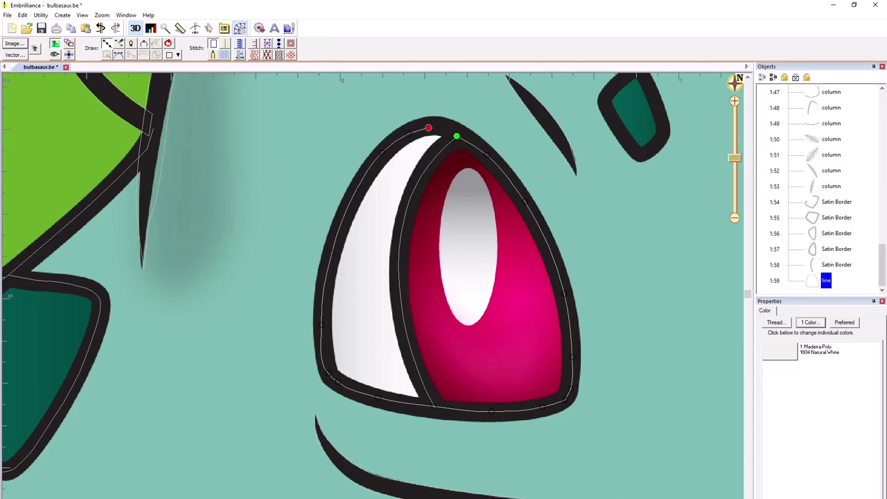
Close the larger eye's outline at its start point and convert it to a satin border
left_click(458, 133)
left_click(458, 133)
scroll(459, 130, "up", 3)
scroll(367, 294, "up", 1)
key("BackSpace")
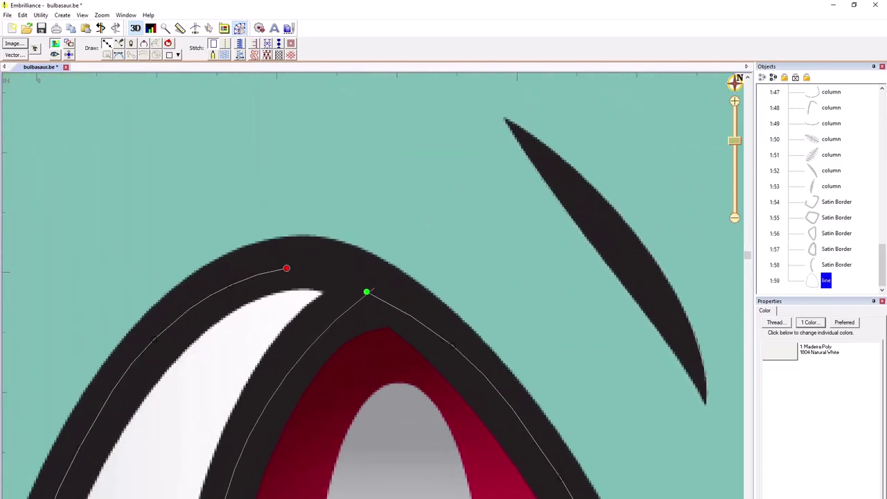
left_click(368, 291)
key("Return")
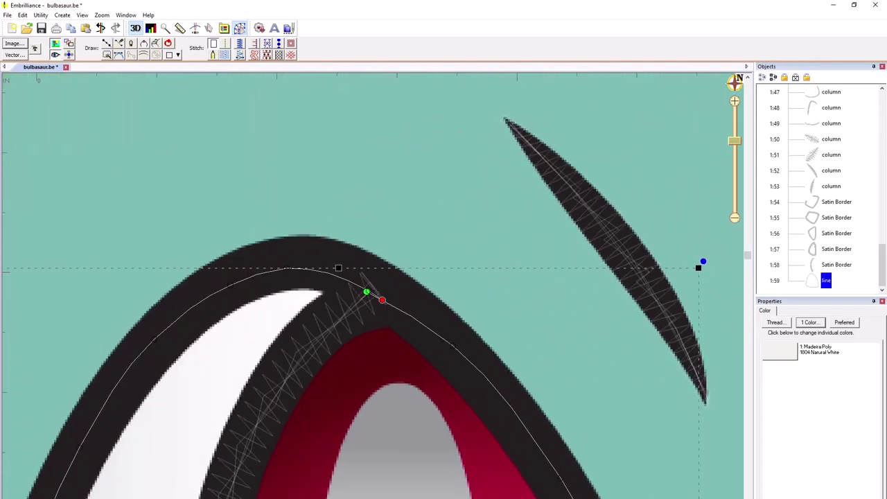
left_click(243, 43)
key("Escape")
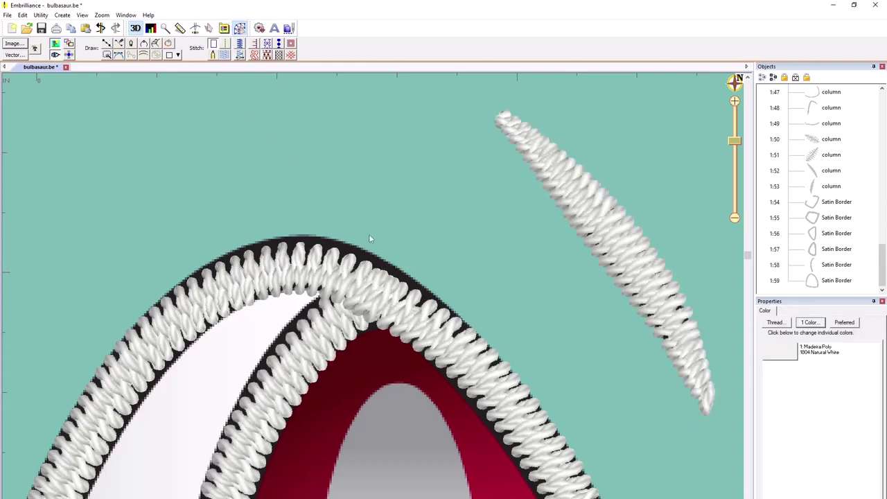
Trace the small forehead spot's dark outline from its top corner down the side, around the bottom and up to the opposite corner
scroll(373, 296, "down", 4)
scroll(373, 298, "down", 1)
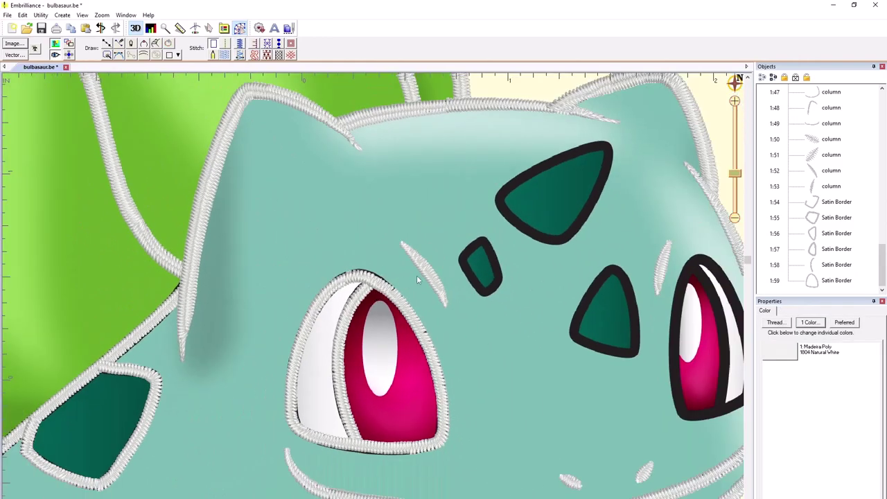
left_click(108, 44)
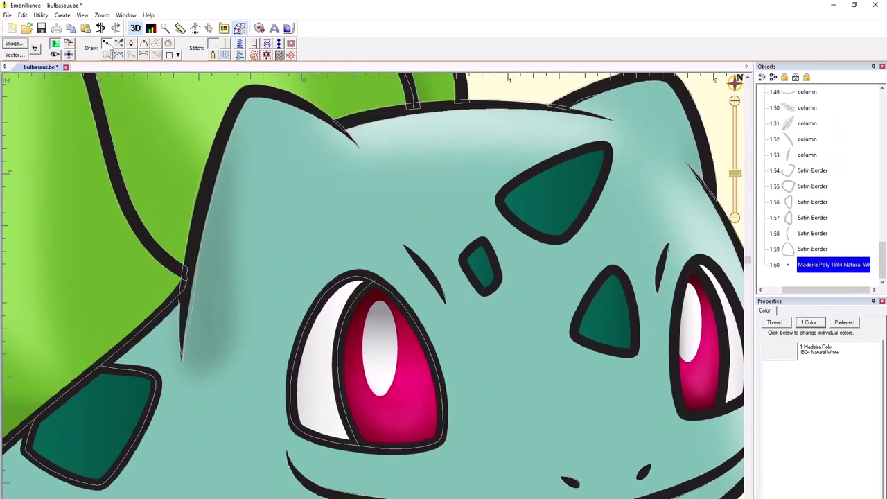
scroll(505, 290, "up", 3)
scroll(336, 207, "up", 2)
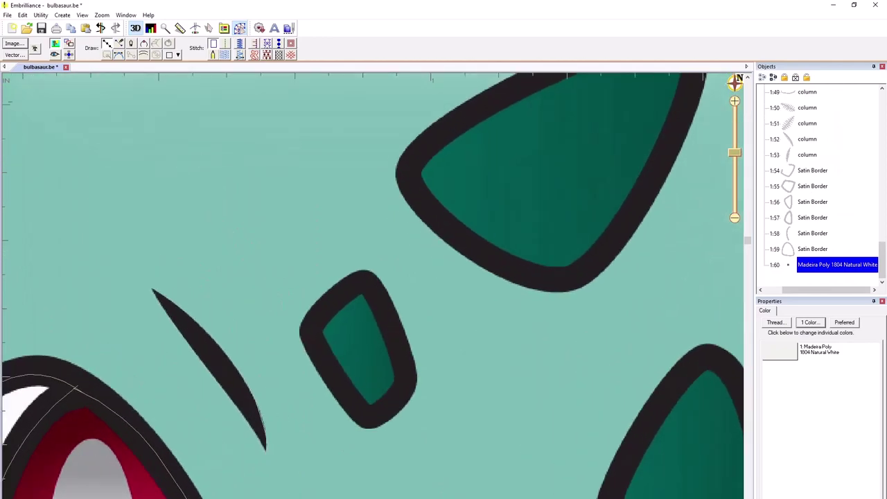
left_click(368, 283)
left_click(385, 309)
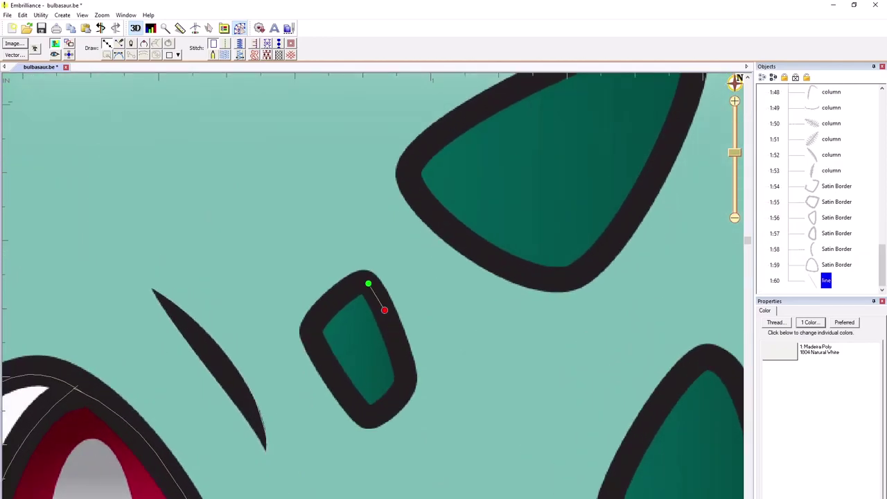
left_click(389, 406)
left_click(373, 417)
left_click(367, 417)
left_click(350, 399)
left_click(349, 400)
left_click(307, 330)
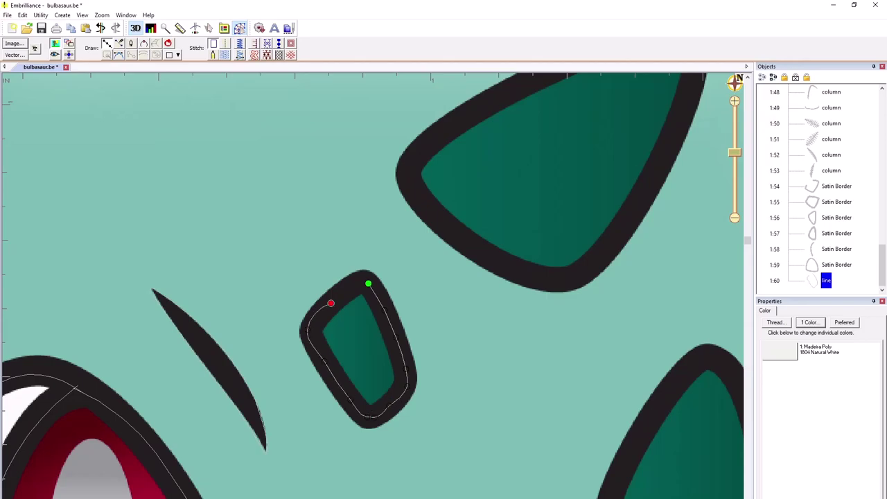
Close the small forehead spot's outline at its start point and convert it to a satin border
left_click(331, 303)
left_click(369, 282)
key("Return")
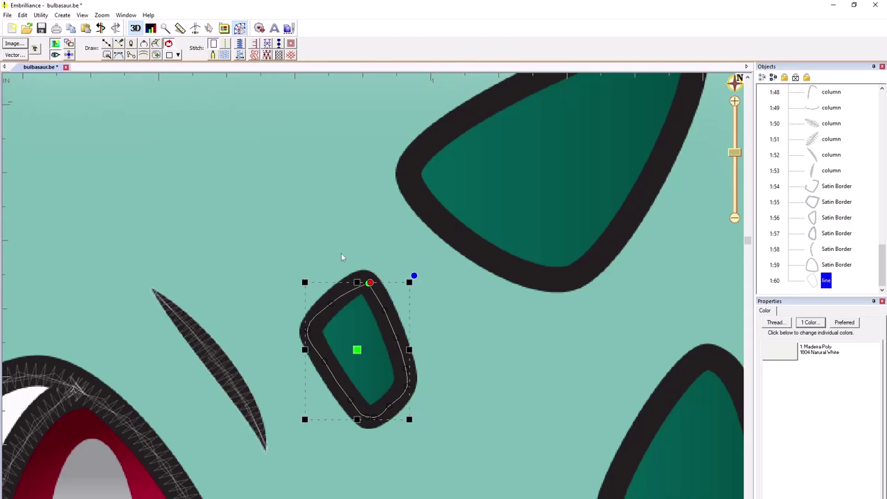
left_click(239, 43)
left_click(263, 122)
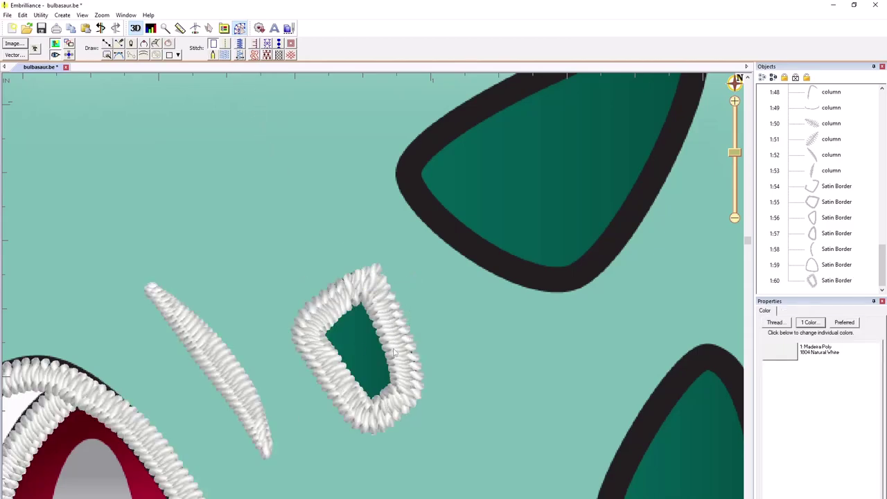
scroll(395, 261, "down", 4)
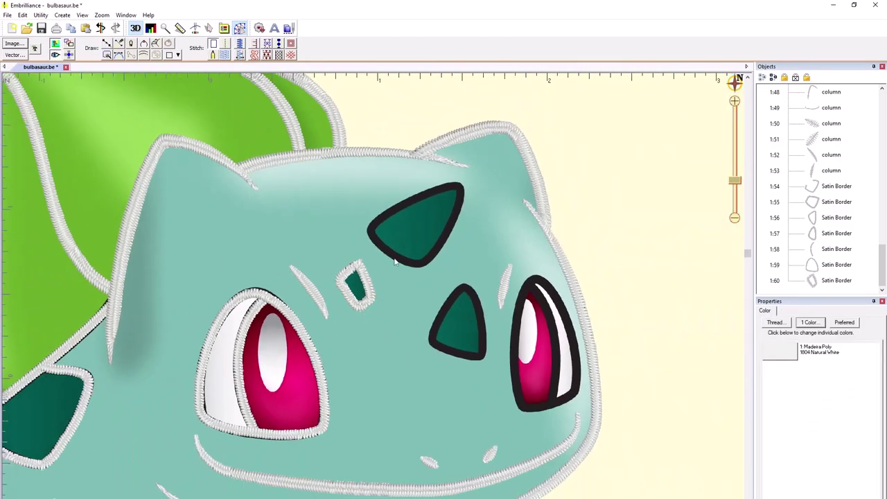
Trace the large forehead spot's dark outline from its outer corner along the lower edge and up the opposite side
left_click(108, 44)
scroll(574, 161, "up", 3)
scroll(370, 307, "up", 2)
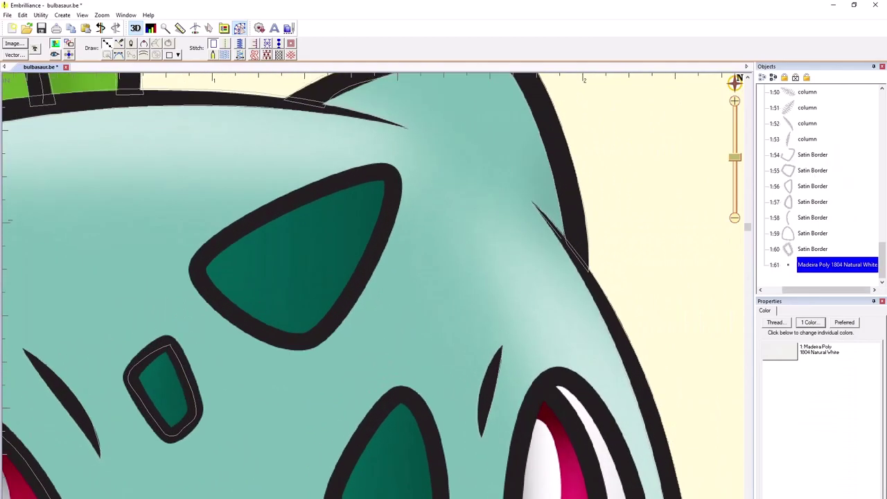
left_click(195, 272)
left_click(212, 294)
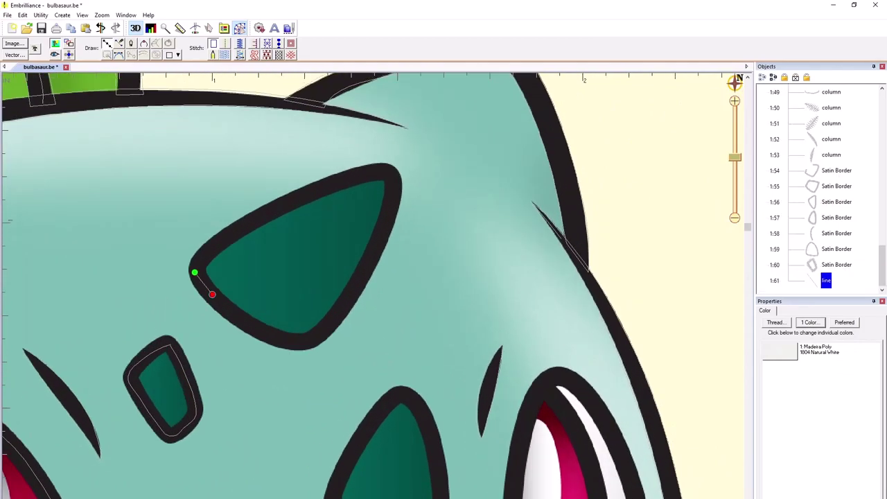
left_click(243, 318)
left_click(291, 340)
left_click(308, 339)
left_click(327, 328)
left_click(356, 285)
left_click(381, 234)
left_click(389, 198)
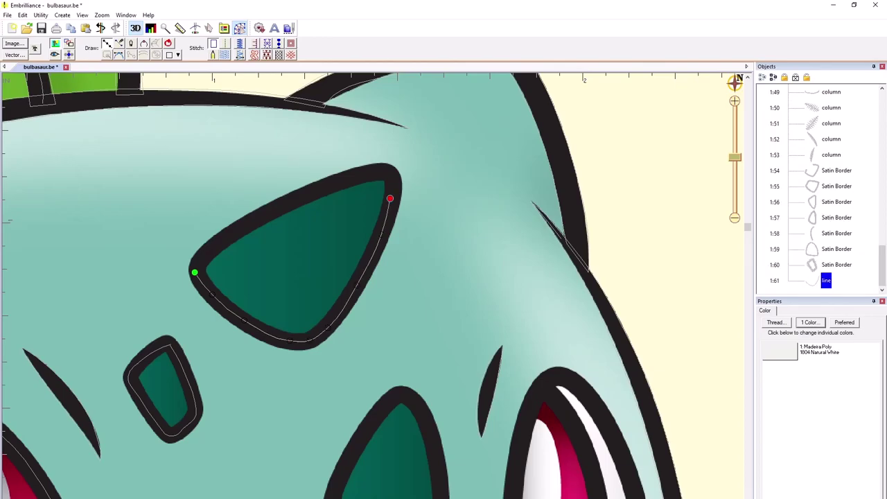
Continue the large forehead spot's outline around the upper corner back to its start point and convert it to a satin border
left_click(388, 173)
left_click(370, 173)
left_click(315, 190)
left_click(254, 220)
left_click(213, 248)
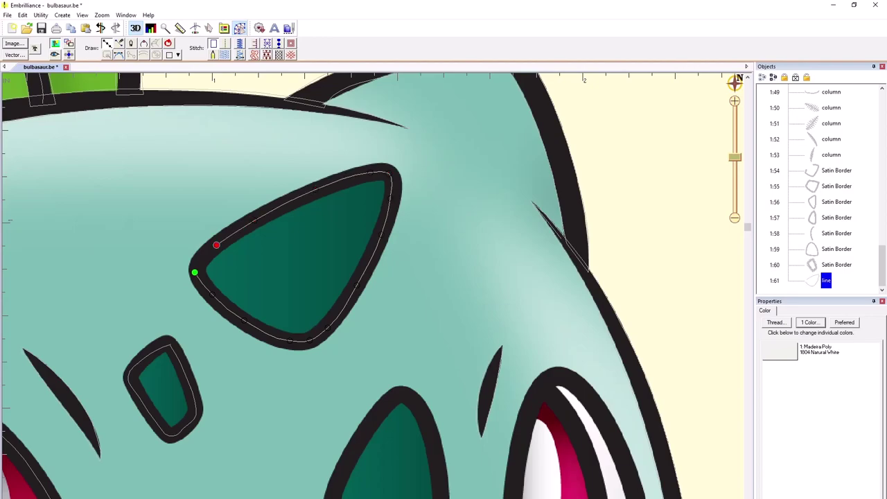
left_click(194, 273)
key("Return")
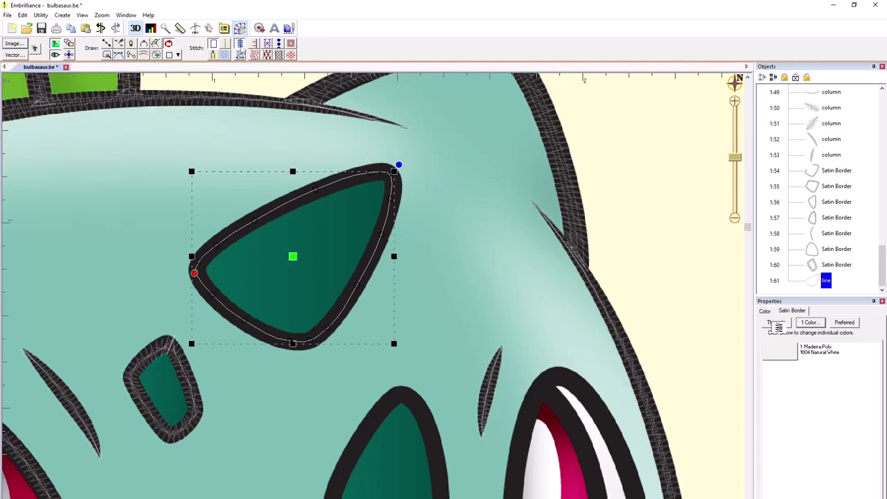
left_click(239, 47)
left_click(552, 315)
scroll(324, 293, "down", 1)
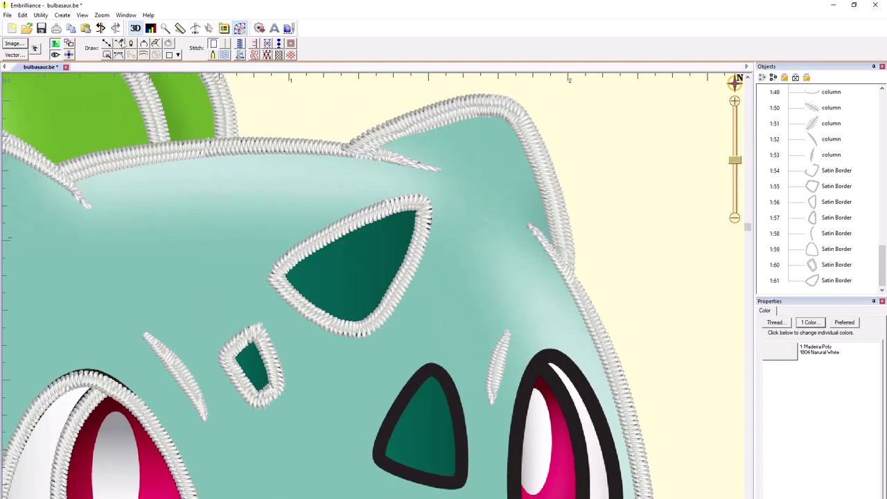
Trace the dark outline of the triangular spot beside the smaller eye along its lower edge to the far corner
left_click(107, 44)
scroll(420, 393, "down", 1)
scroll(374, 292, "up", 3)
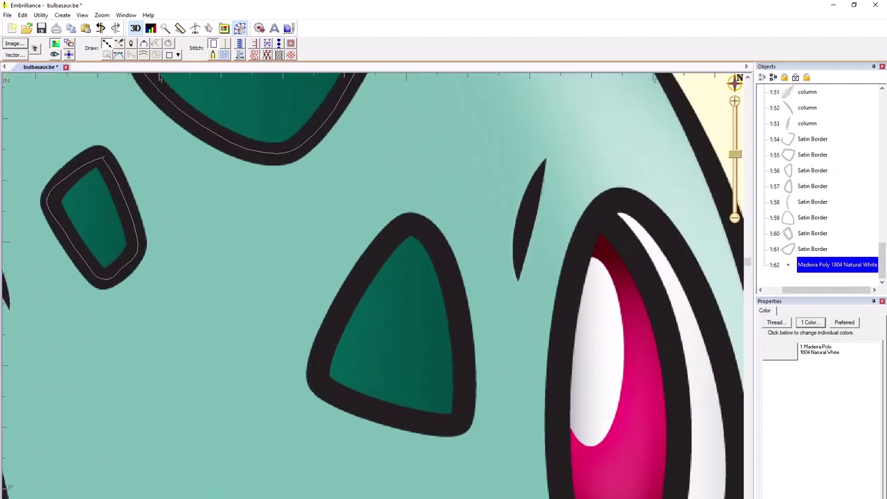
left_click(317, 383)
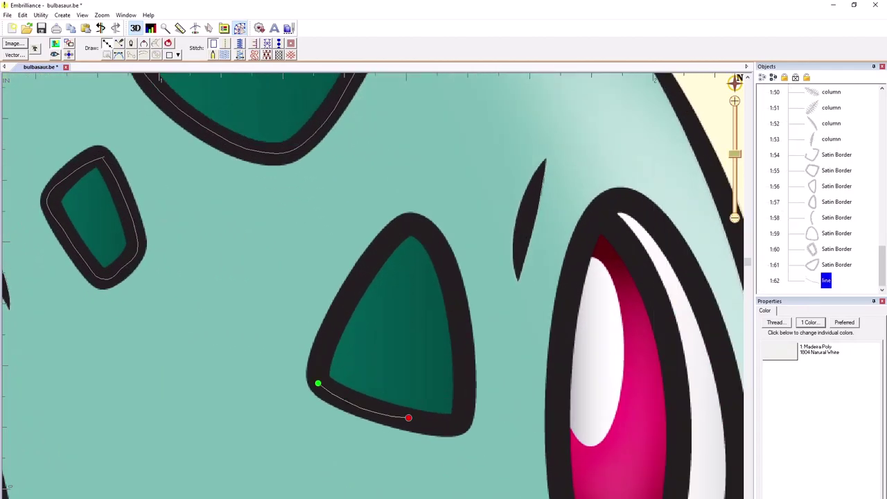
left_click(432, 423)
left_click(464, 418)
left_click(464, 368)
left_click(455, 291)
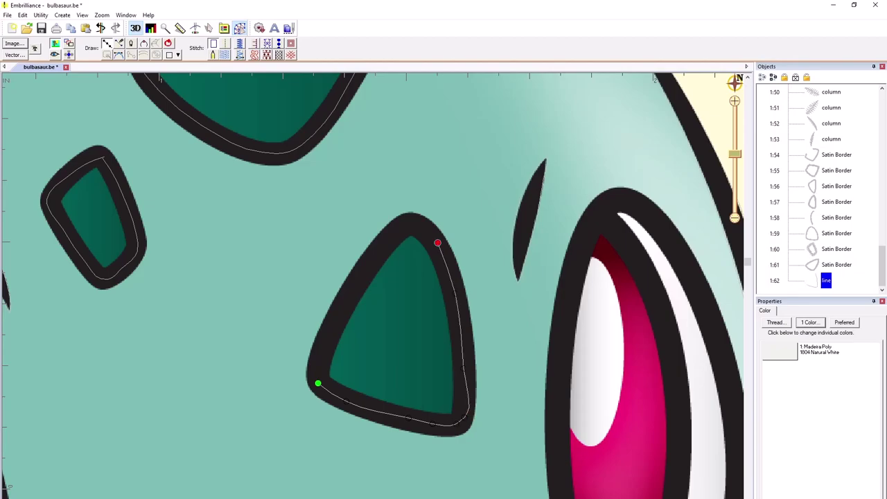
scroll(475, 370, "up", 1)
key("BackSpace")
key("BackSpace")
key("BackSpace")
key("BackSpace")
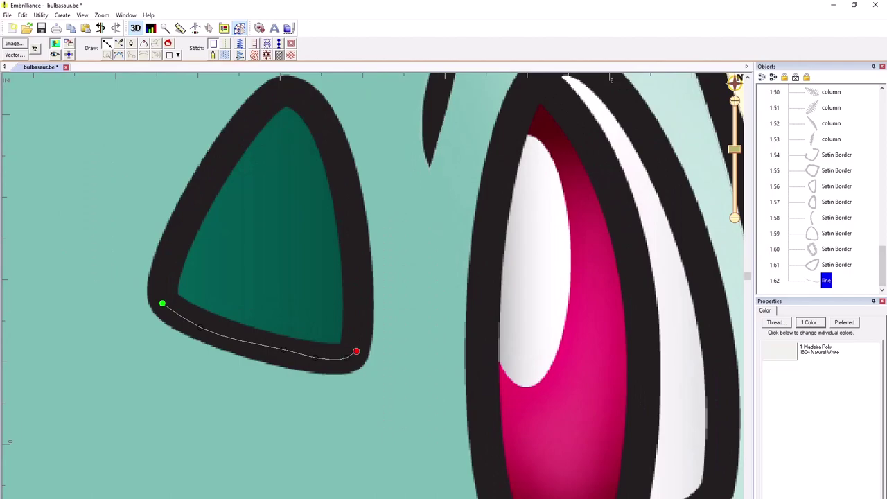
Trace the triangular spot's outline up the side, over the peak and down to its start point, and convert it to a satin border
left_click(360, 318)
left_click(353, 236)
left_click(333, 154)
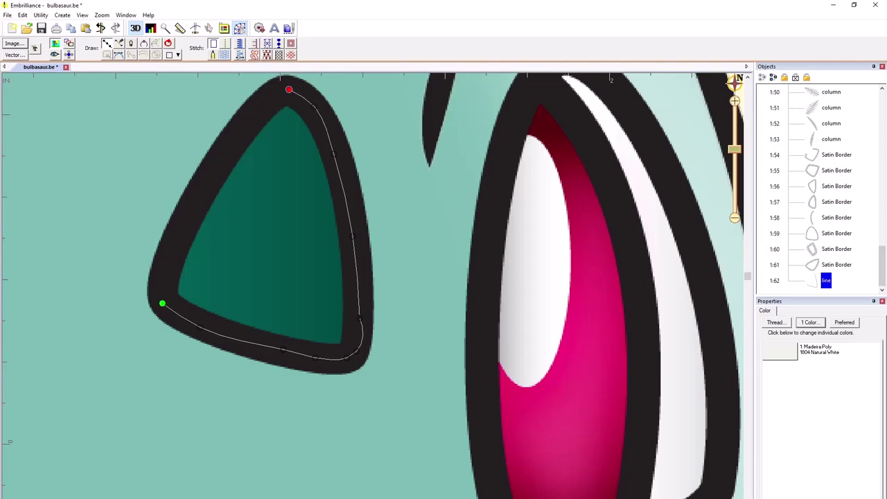
left_click(280, 89)
left_click(242, 130)
left_click(191, 210)
left_click(162, 305)
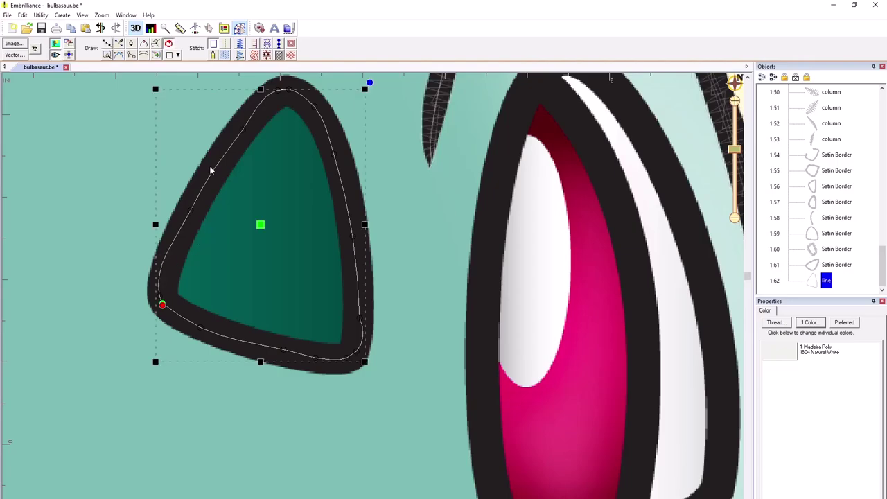
scroll(373, 294, "down", 5)
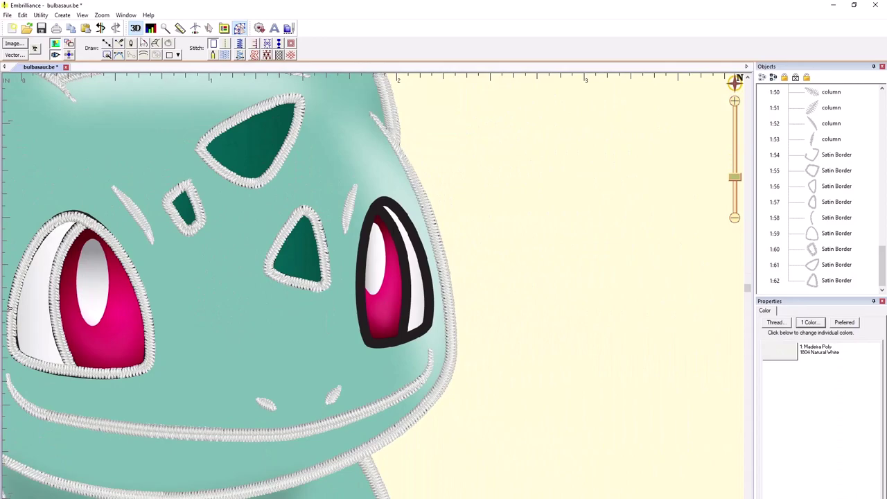
Trace the smaller eye's inner line between iris and white area from the bottom to the peak and convert it to a satin border
left_click(107, 44)
scroll(428, 340, "up", 3)
scroll(437, 423, "up", 2)
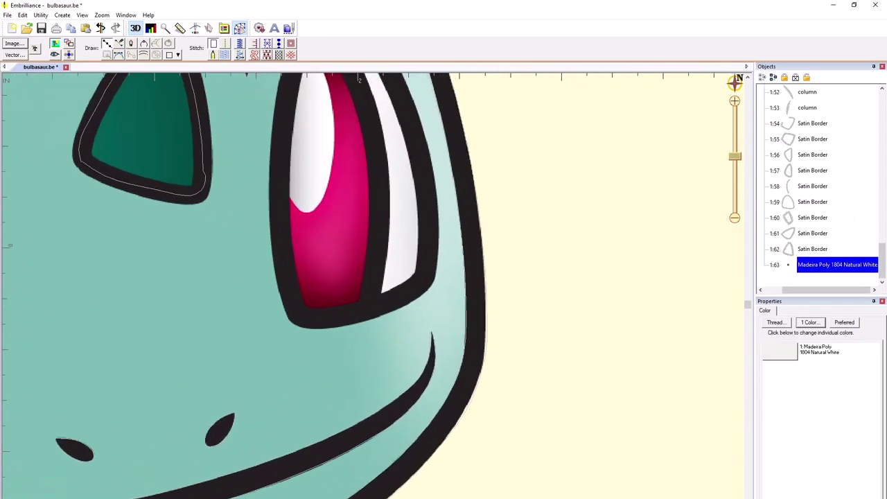
left_click(367, 311)
left_click(375, 262)
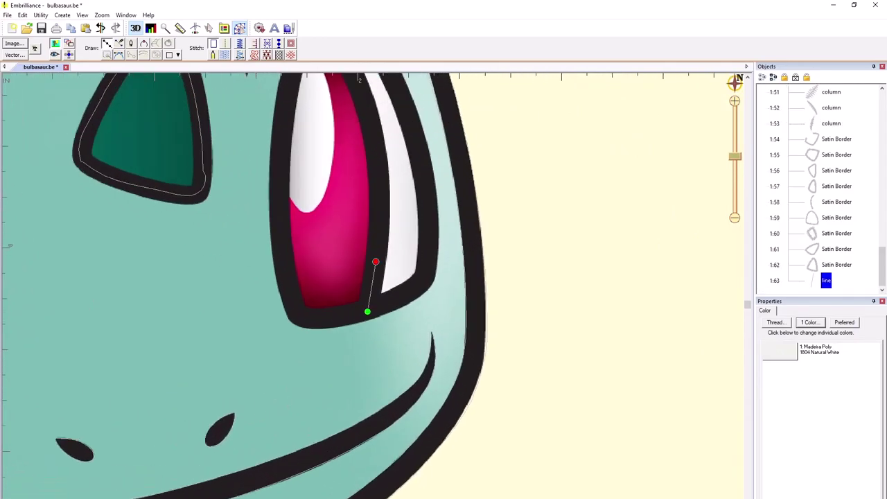
left_click(379, 174)
left_click(366, 108)
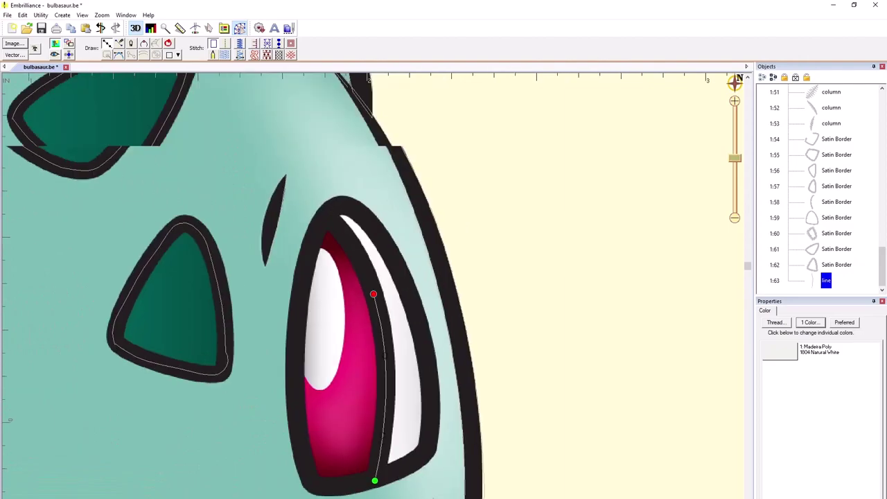
left_click(349, 239)
left_click(321, 210)
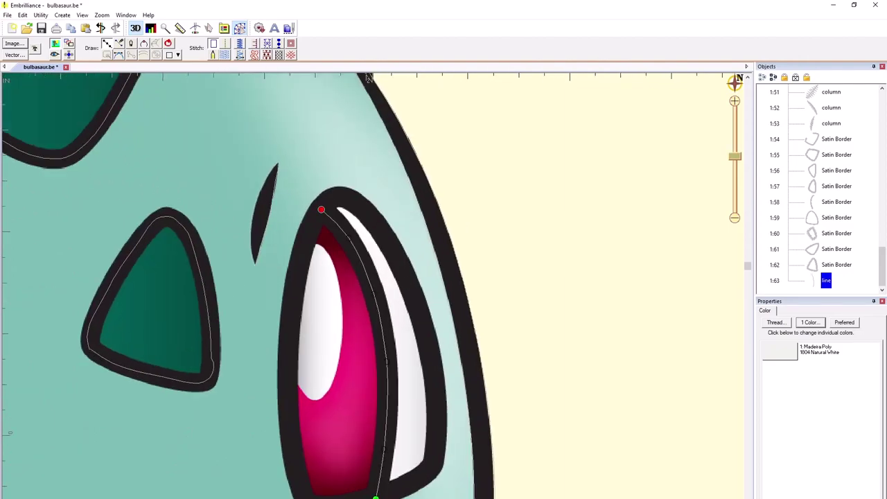
key("Return")
left_click(239, 44)
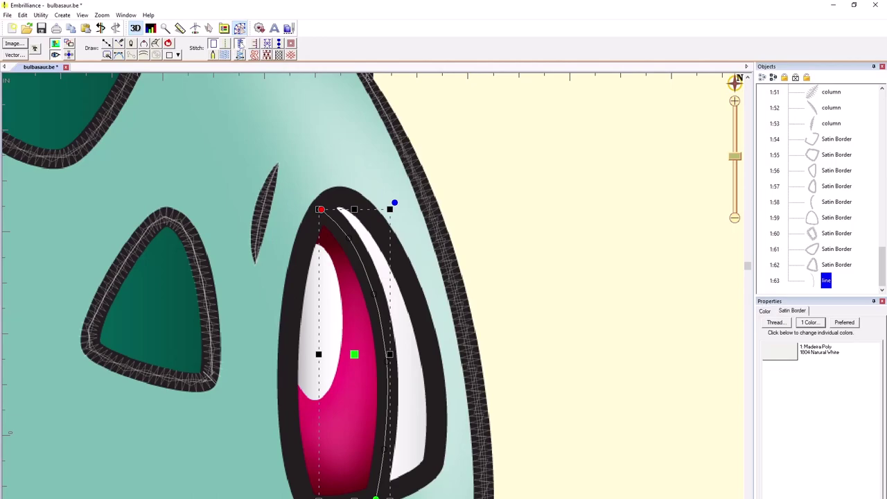
left_click(225, 128)
Trace the smaller eye's dark outline from the peak over the top and down the outer side of the white area
left_click(106, 45)
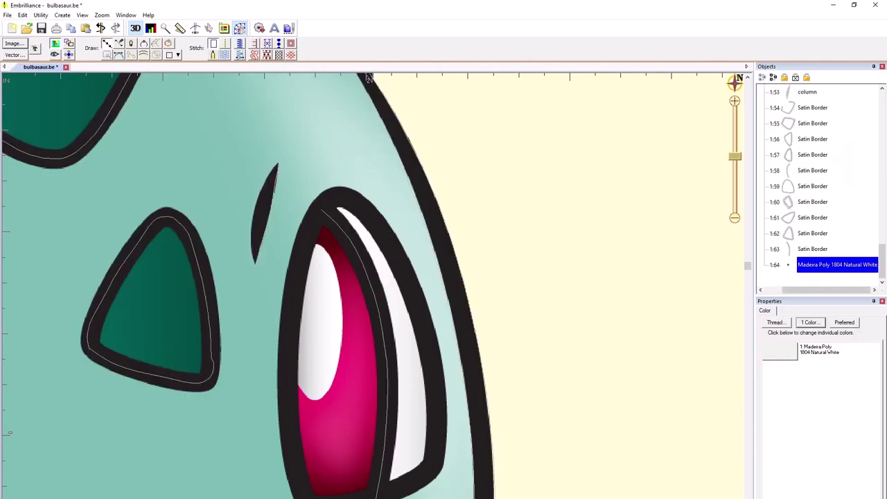
left_click(318, 210)
left_click(341, 194)
left_click(369, 217)
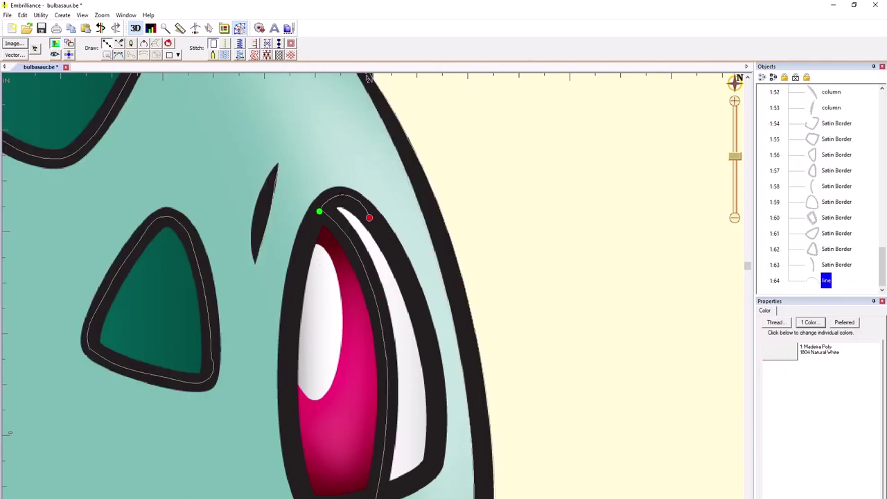
left_click(410, 282)
left_click(429, 344)
left_click(439, 400)
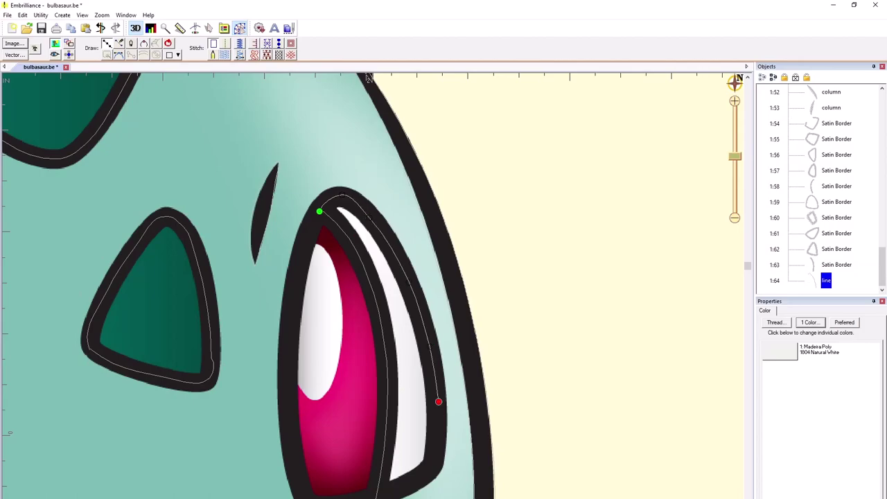
Continue the smaller eye's outline around the lower corners and up the iris side to just below the peak
left_click(438, 445)
left_click(431, 470)
left_click(359, 497)
left_click(294, 473)
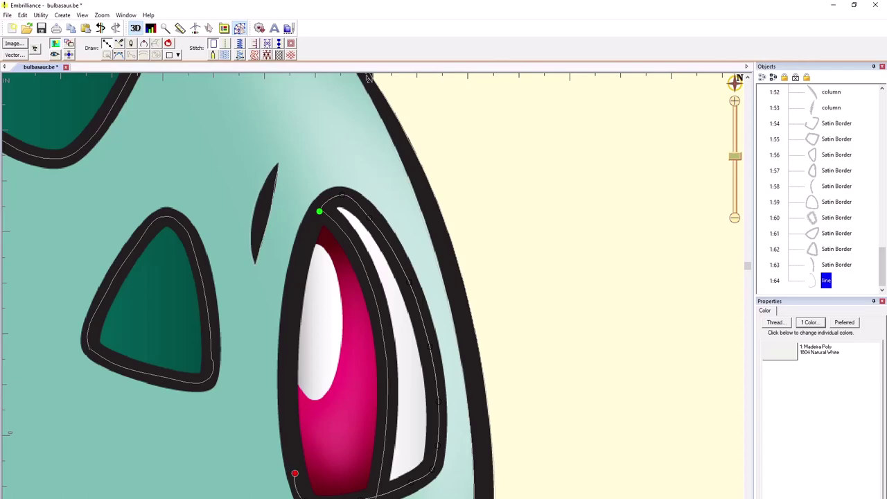
left_click(288, 395)
left_click(291, 319)
left_click(303, 241)
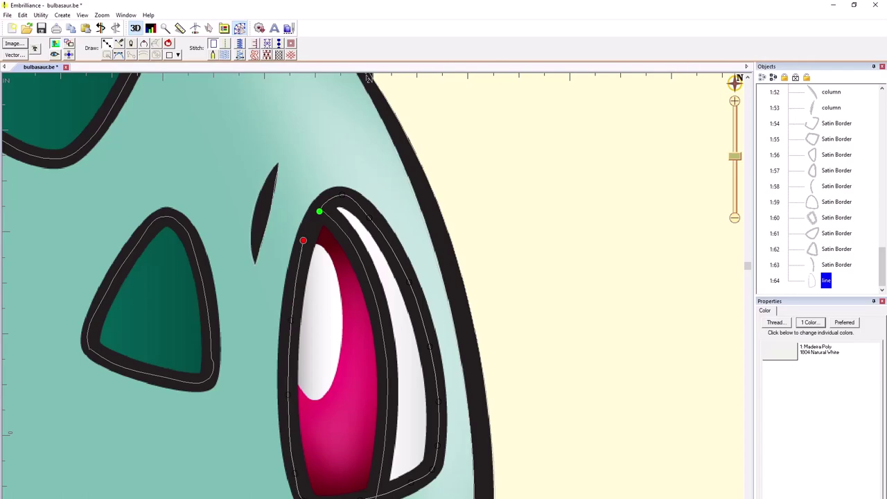
Finish the smaller eye's outline slightly past its start point at the peak and convert it to a satin border
left_click(327, 202)
key("Return")
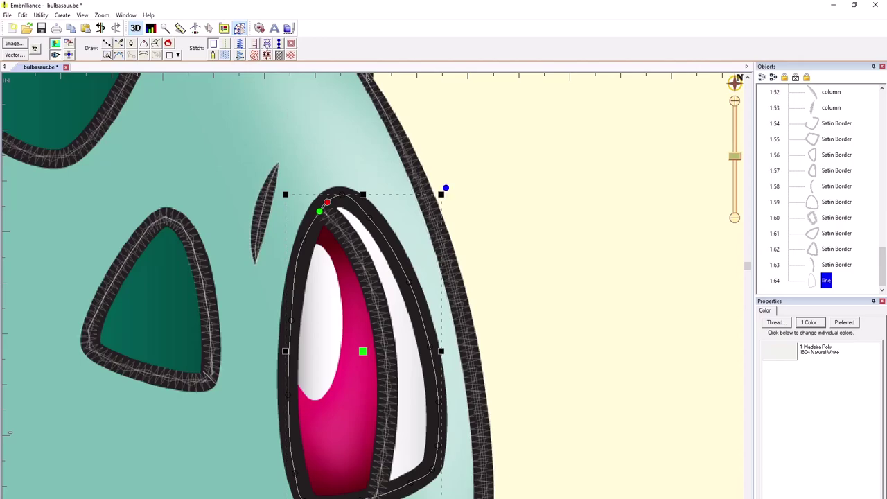
scroll(521, 184, "down", 3)
scroll(372, 298, "down", 6)
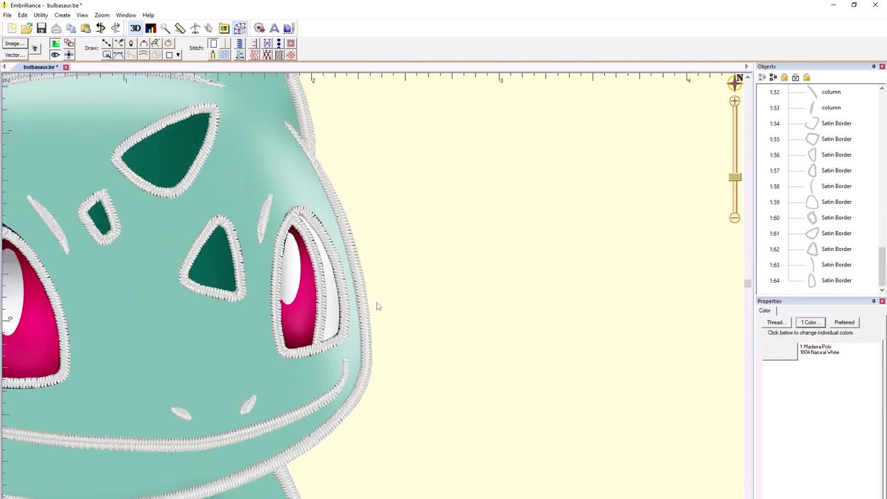
scroll(295, 238, "down", 2)
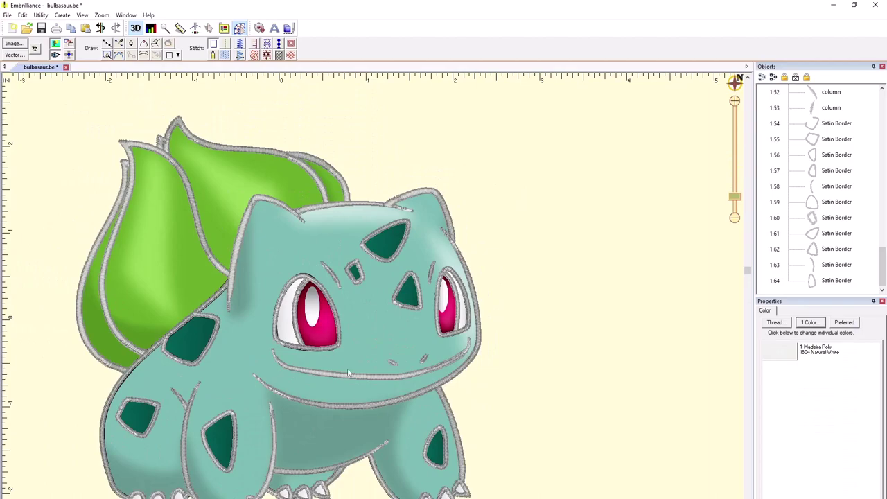
Switch the background artwork off and on repeatedly to check the stitched outlines, and save the design
left_click(55, 43)
left_click(55, 44)
left_click(54, 44)
left_click(55, 44)
left_click(55, 44)
left_click(55, 44)
scroll(539, 327, "down", 1)
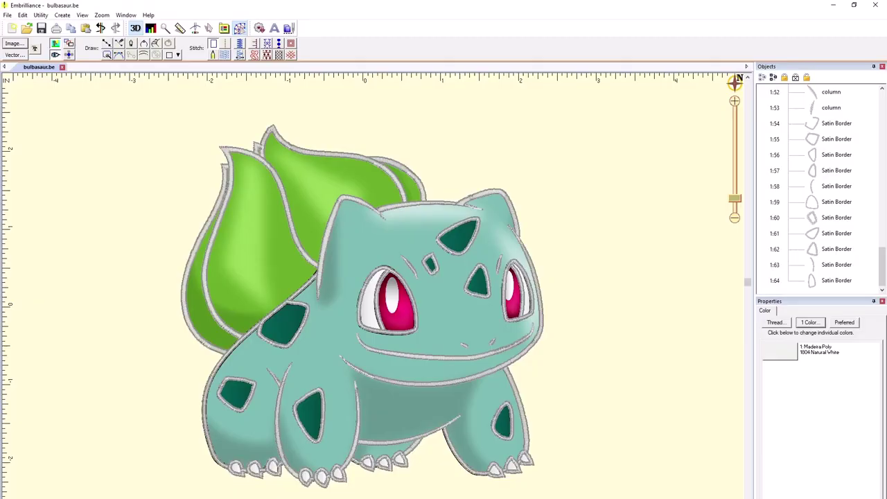
Examine where the satin border of the spot behind the head sits in the stitching sequence
left_click(305, 329)
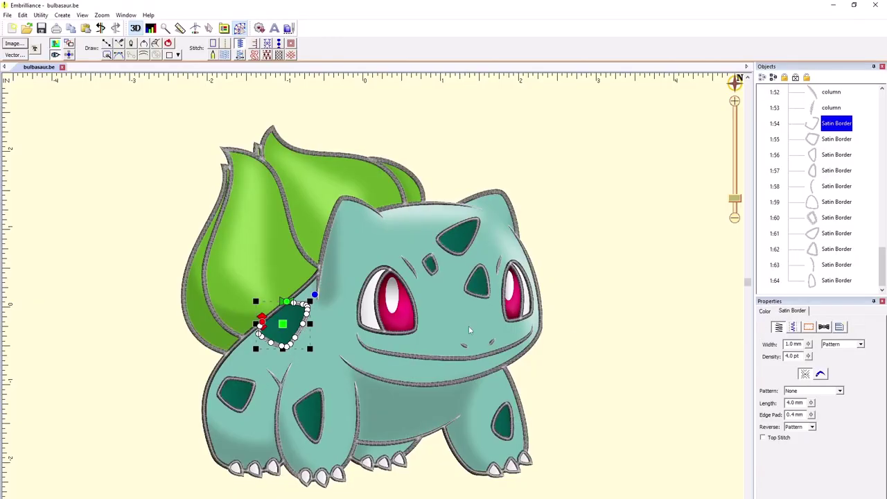
scroll(835, 159, "up", 1)
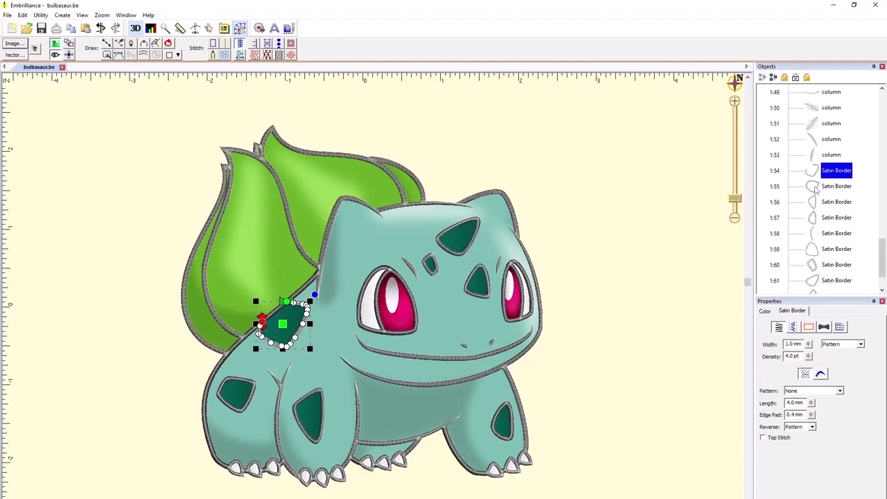
left_click(812, 186)
left_click(811, 173)
scroll(818, 200, "up", 2)
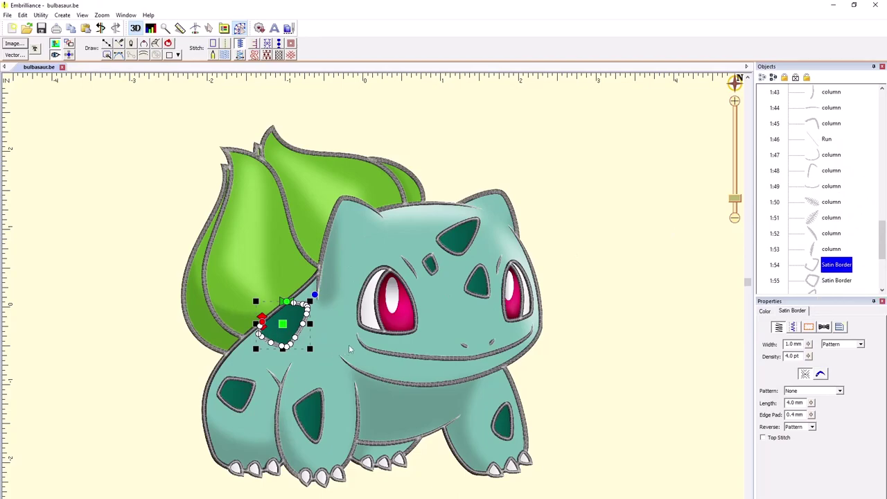
Examine the stitching order of the back outline, its neighbouring run and belly column, and the last objects against the spot behind the head
left_click(179, 372)
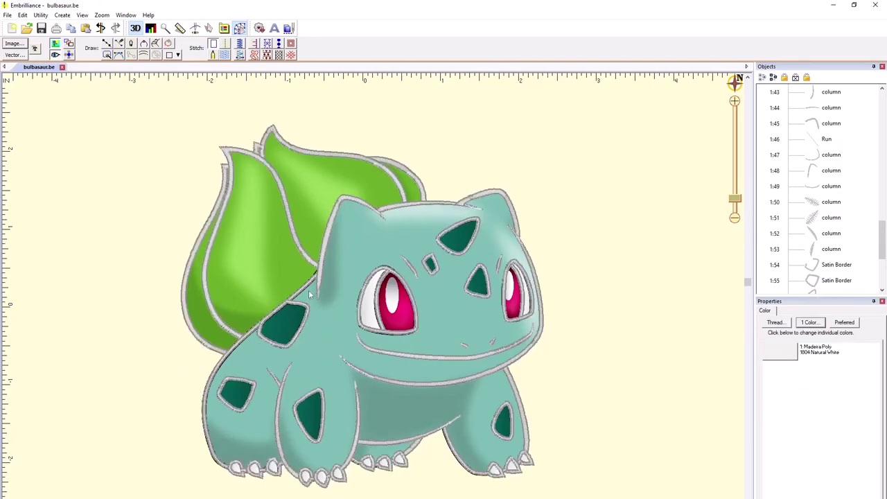
left_click(308, 290)
scroll(819, 132, "up", 1)
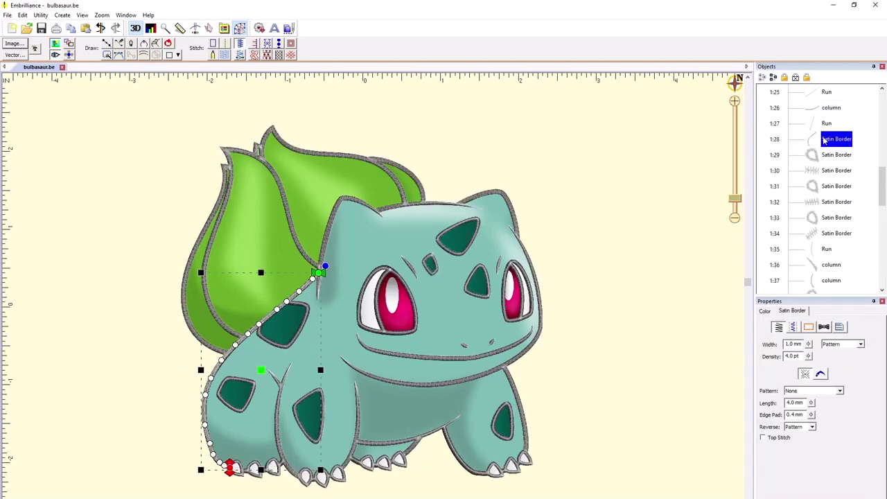
left_click(822, 125)
left_click(808, 108)
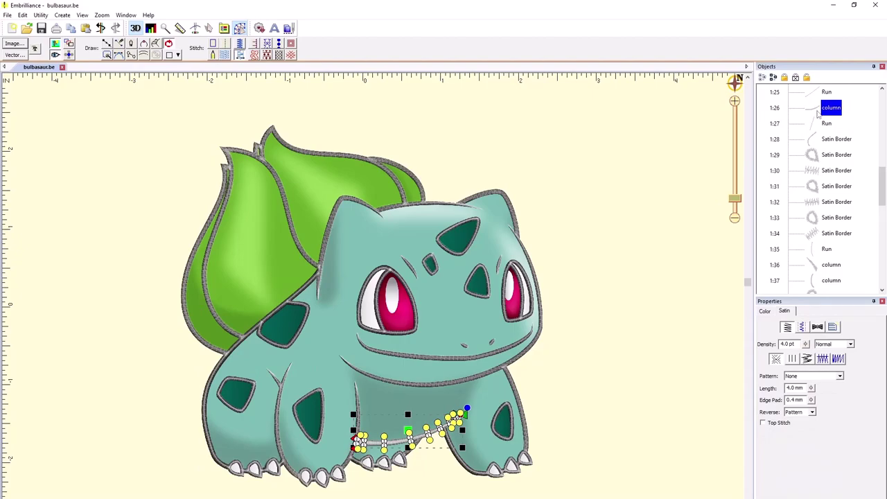
left_click(819, 122)
scroll(819, 149, "down", 9)
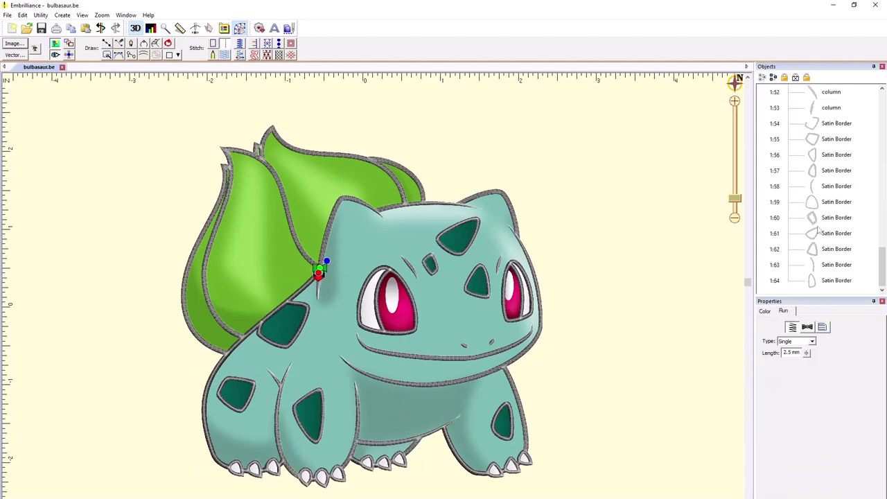
left_click(816, 280)
left_click(303, 332)
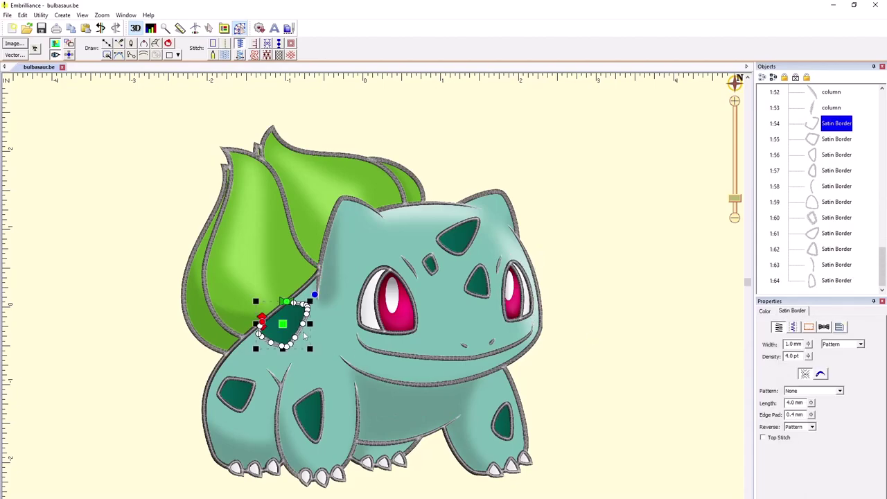
Move the satin border of the spot behind the head up the stitching sequence between the column and the run, and check the neighbouring objects
scroll(846, 253, "up", 3)
mouse_move(816, 266)
left_mouse_down()
mouse_move(824, 197)
mouse_move(812, 212)
left_mouse_up()
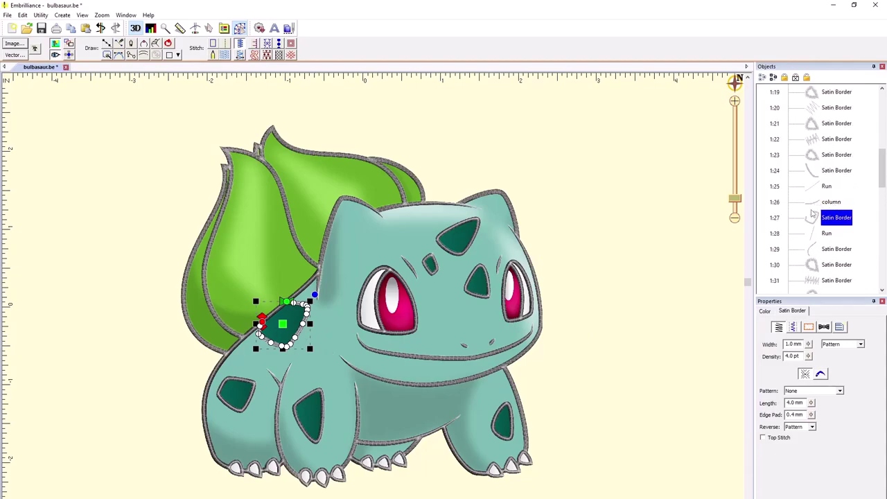
left_click(812, 208)
left_click(813, 215)
left_click(810, 234)
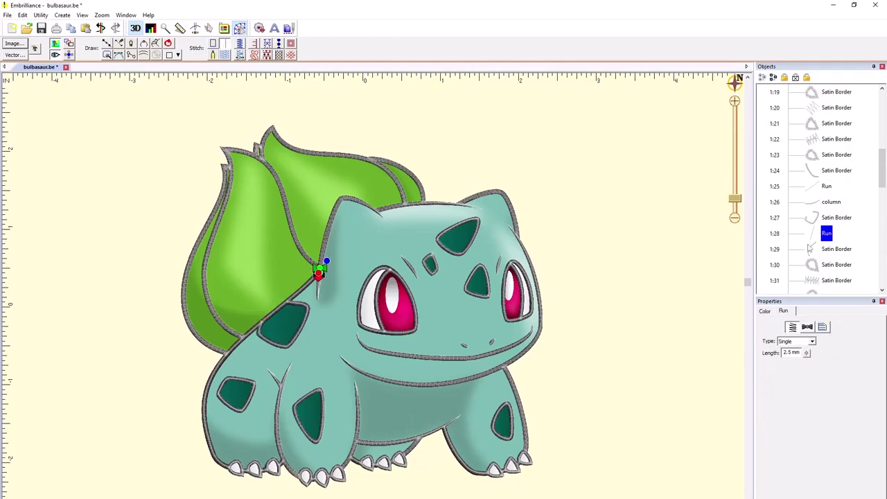
left_click(810, 248)
left_click(814, 265)
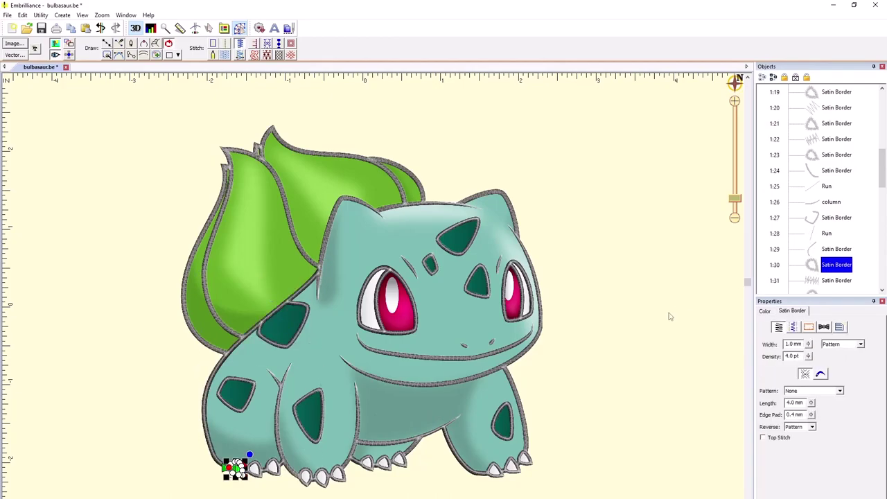
left_click(669, 313)
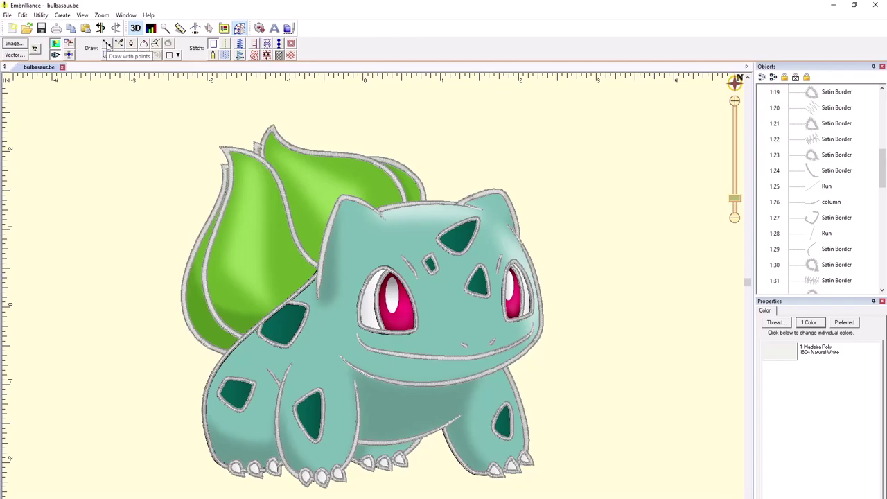
Start a satin column over the dark outer leaf of the bulb, placing point pairs from its base at the back up its lower curve
left_click(156, 44)
scroll(233, 348, "up", 7)
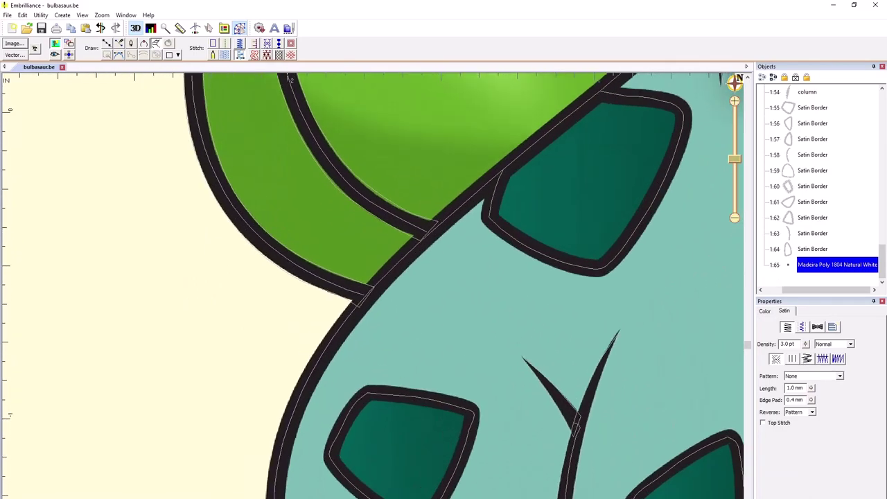
left_click(365, 297)
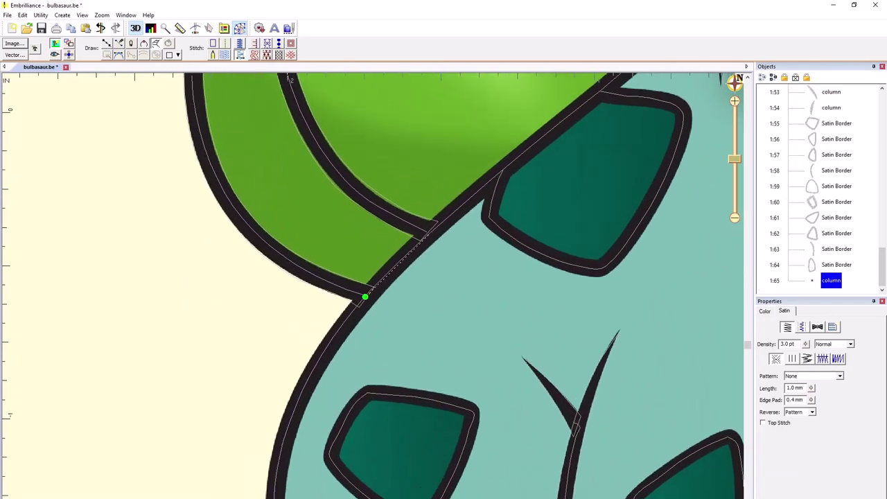
left_click(431, 231)
left_click(302, 266)
left_click(360, 196)
left_click(241, 217)
left_click(326, 155)
left_click(208, 158)
left_click(305, 121)
Continue the outer leaf's column up its middle stretch with point pairs centred on the outer and inner dark outlines
scroll(226, 166, "down", 3)
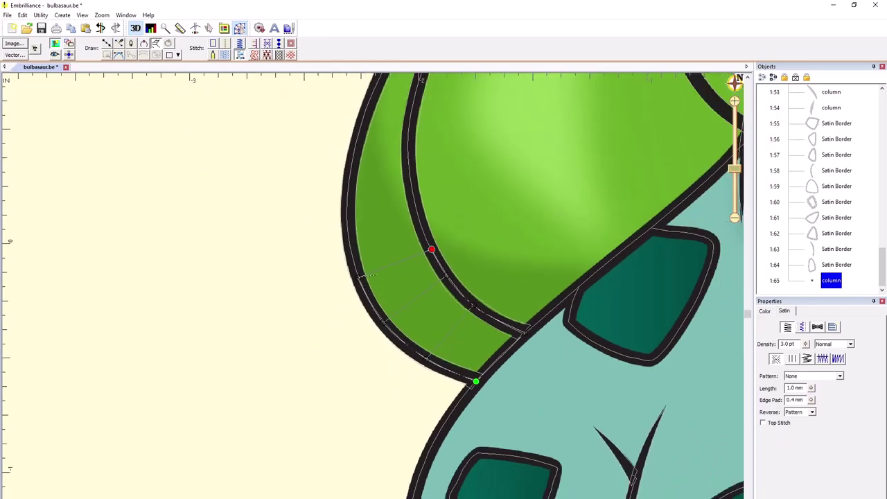
scroll(391, 225, "up", 4)
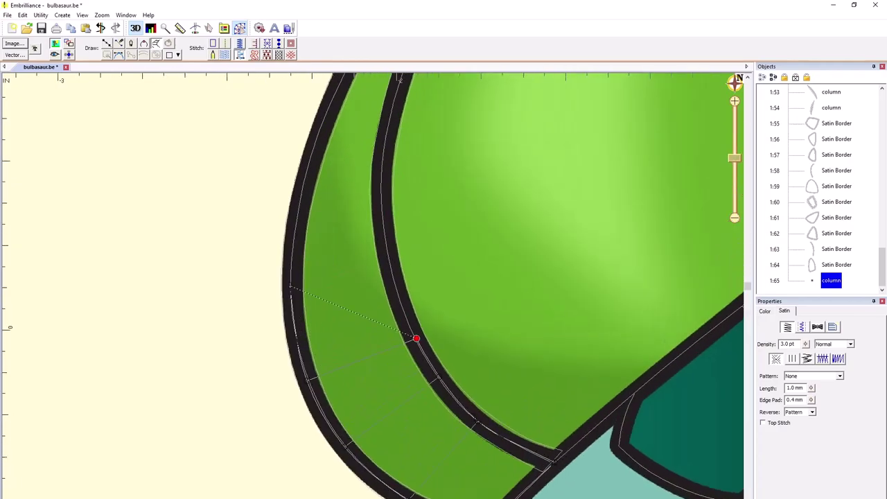
left_click(391, 267)
left_click(303, 205)
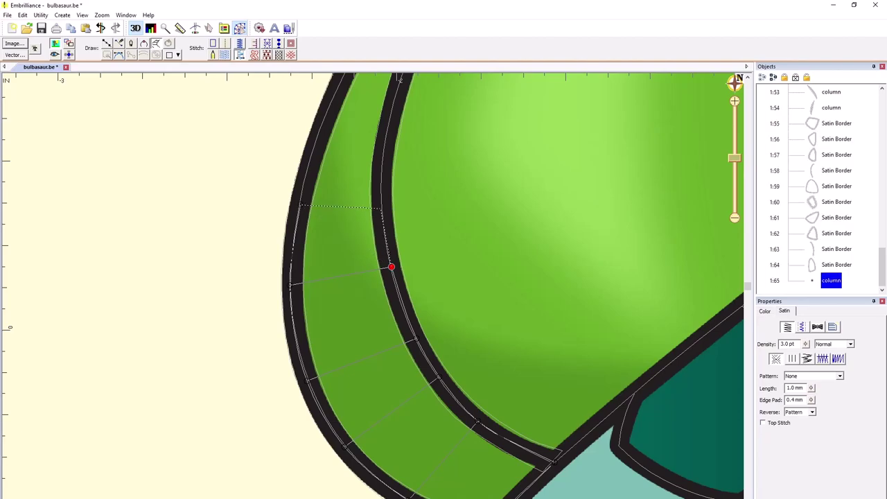
left_click(383, 208)
left_click(322, 125)
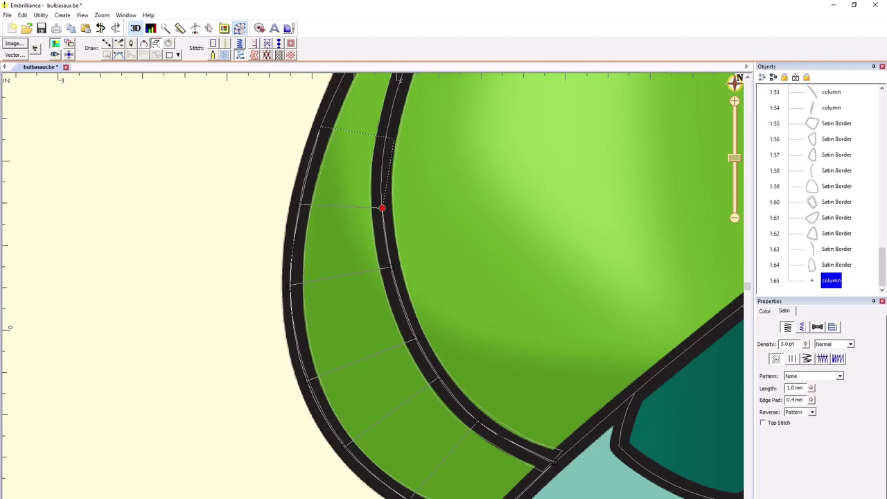
left_click(387, 139)
Extend the column with point pairs up the narrowing upper part of the outer leaf
scroll(361, 299, "up", 3)
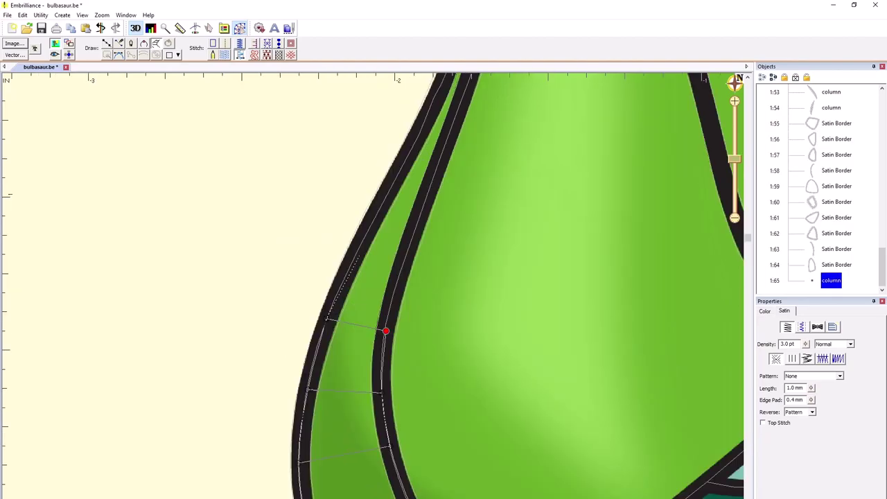
left_click(358, 251)
left_click(405, 265)
left_click(392, 186)
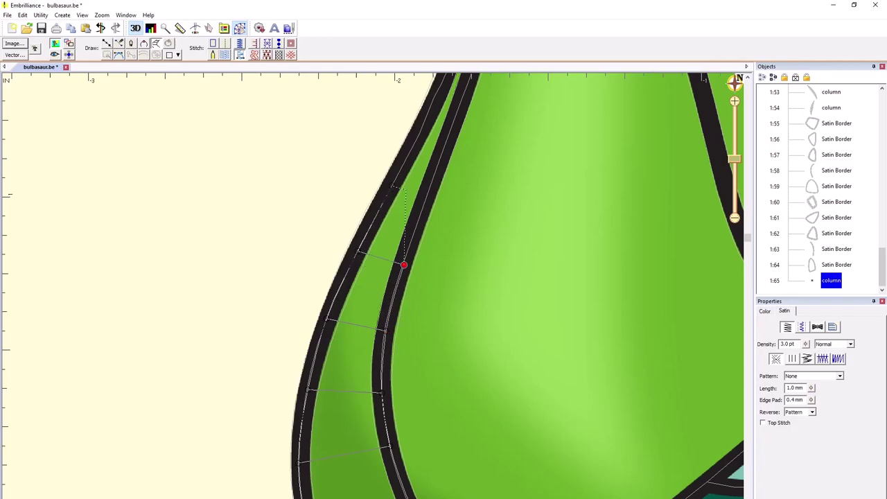
left_click(427, 196)
left_click(435, 98)
left_click(459, 104)
Place the remaining point pairs up to the outer leaf's tip and finish the column
scroll(455, 97, "down", 2)
scroll(360, 248, "up", 4)
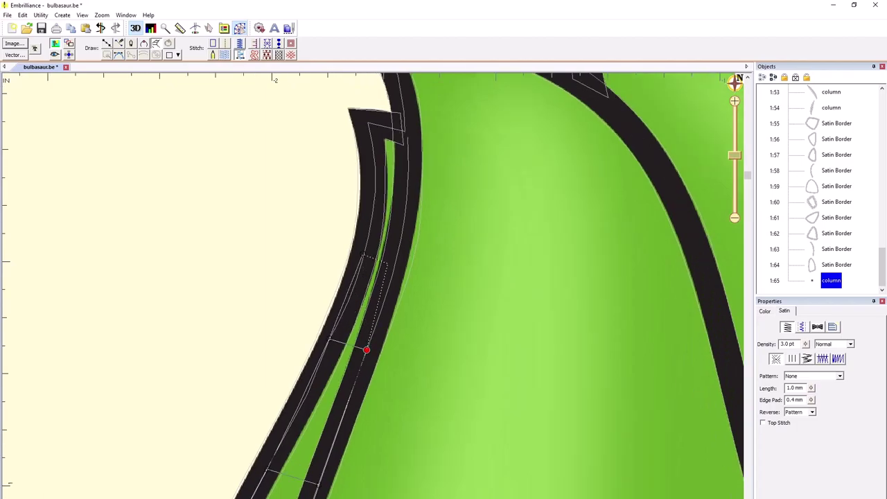
left_click(395, 264)
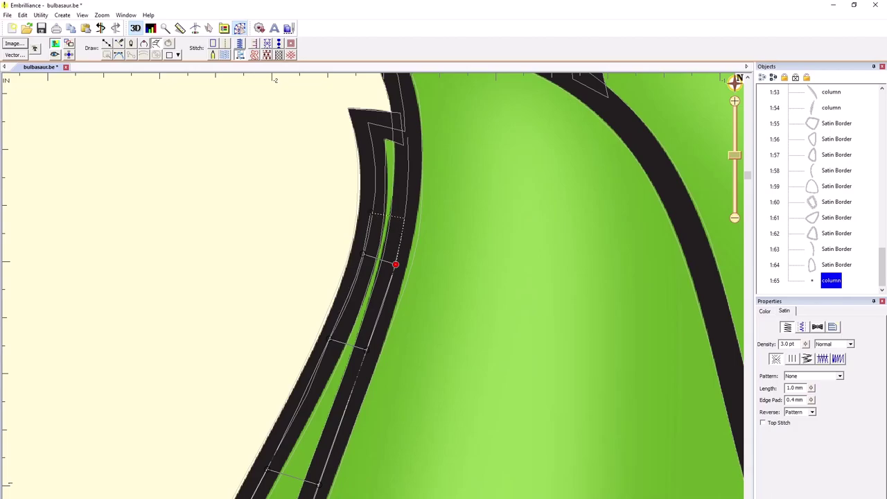
left_click(407, 217)
left_click(409, 158)
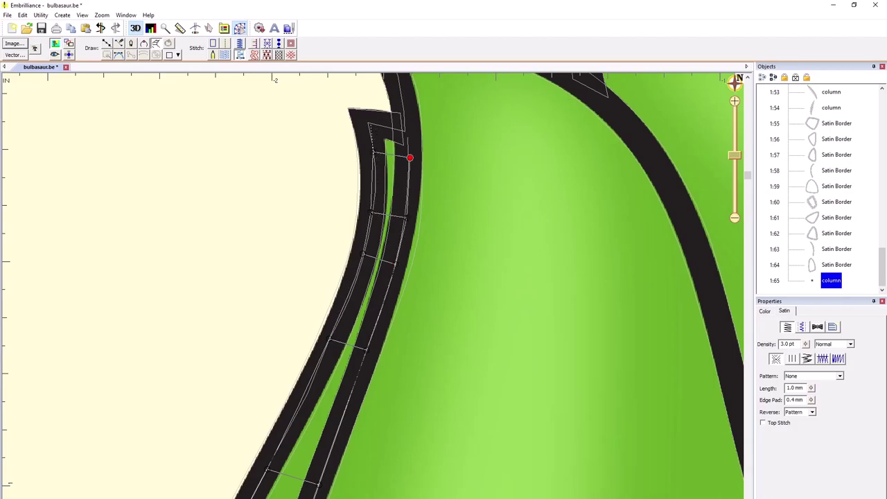
left_click(408, 127)
key("Return")
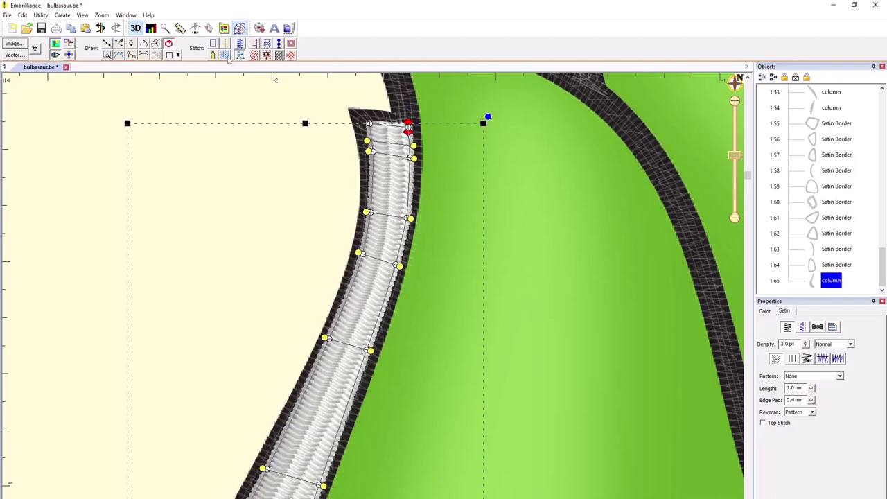
Convert the outer leaf's column to a fill and set its thread colour to Madeira Poly 1749 Green Thumb
left_click(225, 55)
scroll(360, 343, "down", 3)
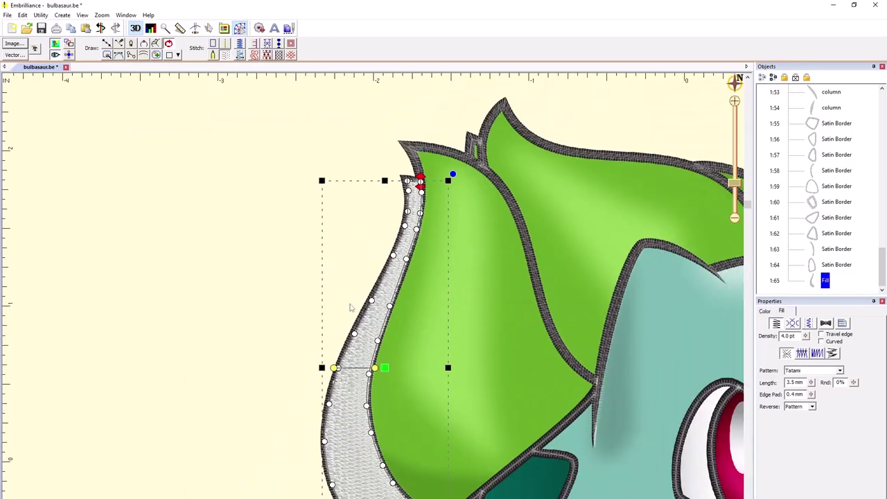
scroll(388, 419, "down", 2)
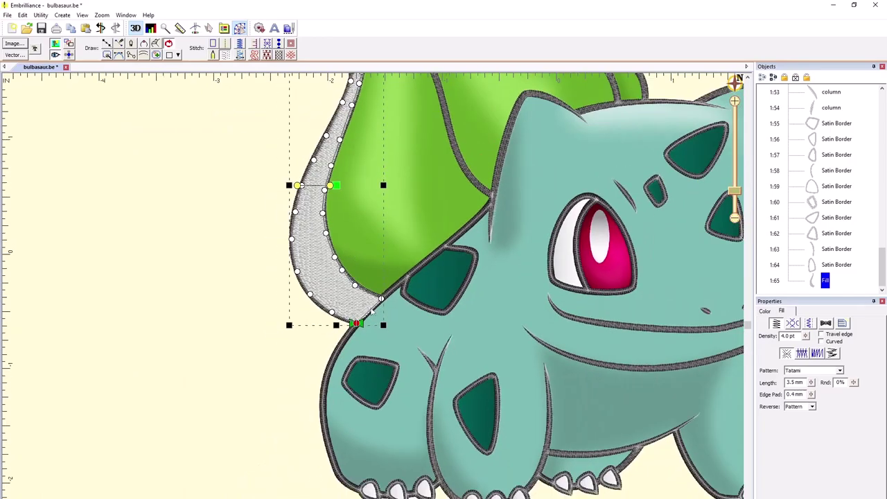
left_click(771, 311)
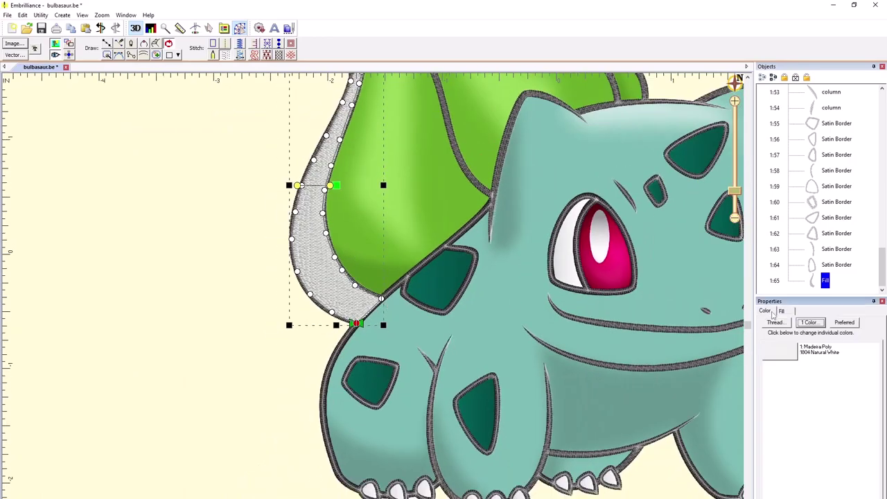
left_click(798, 351)
left_click(426, 322)
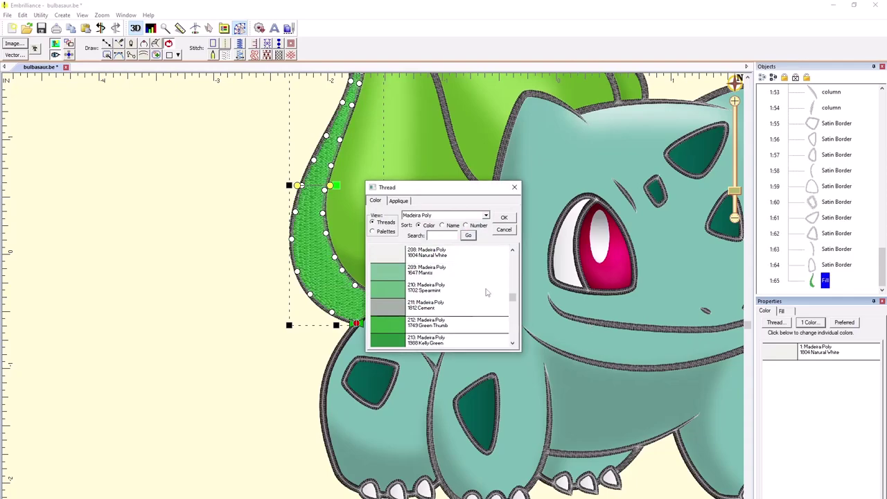
left_click(503, 217)
left_click(245, 371)
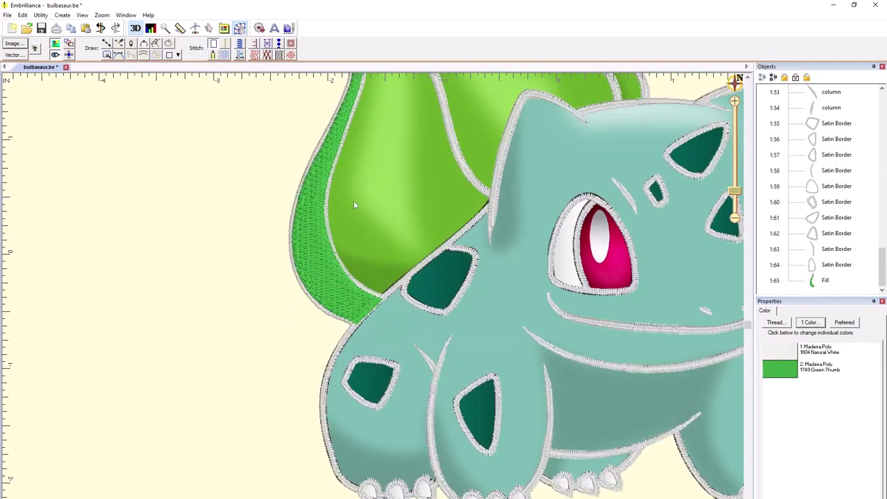
Duplicate the large front leaf's outline column at the end of the stitching sequence and examine the copy's base
scroll(353, 201, "down", 1)
scroll(376, 315, "up", 1)
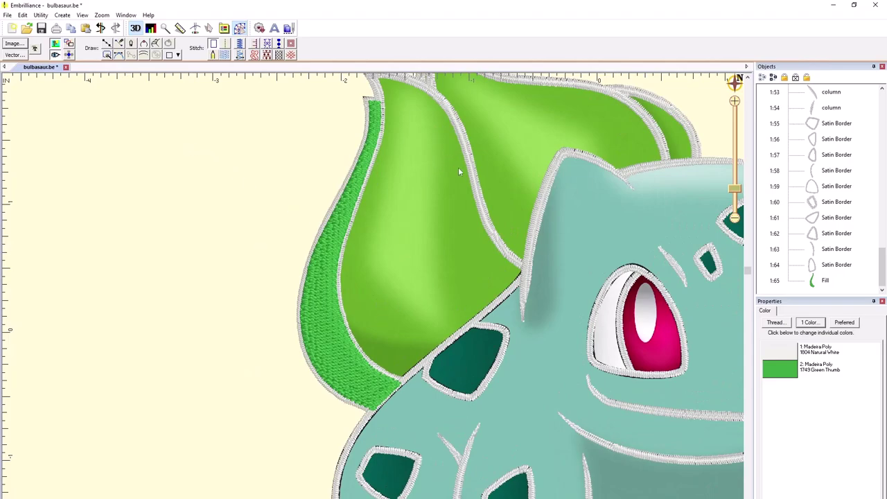
left_click(478, 191)
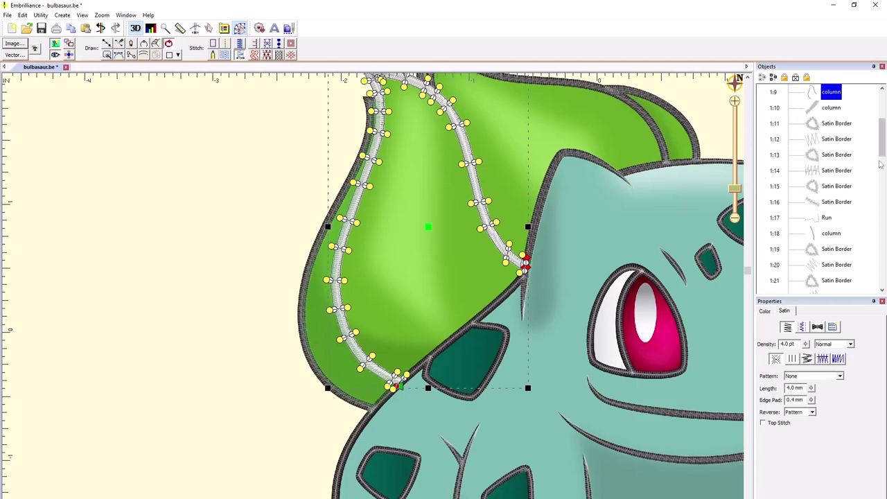
left_click(868, 181)
key("ctrl+v")
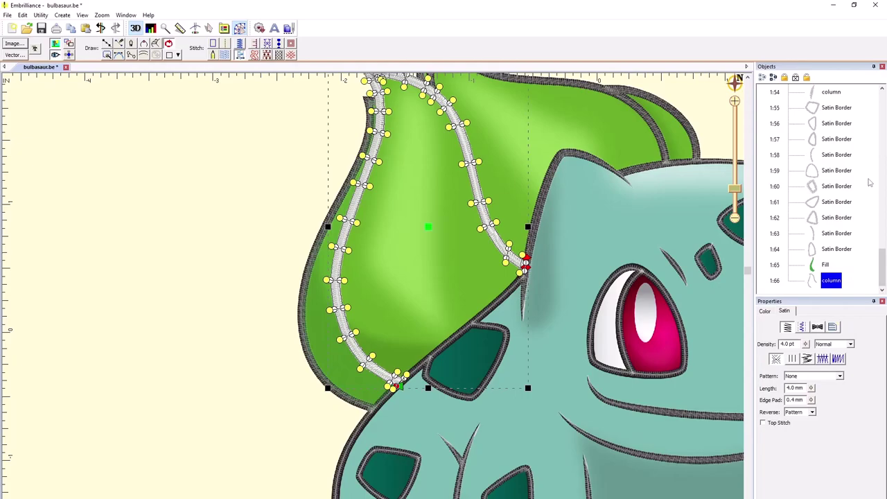
scroll(425, 357, "up", 3)
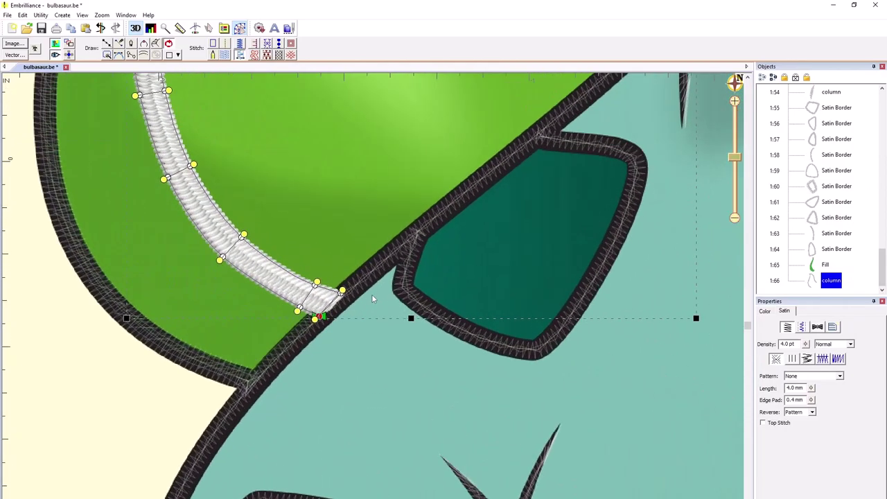
scroll(369, 299, "up", 2)
scroll(369, 299, "down", 3)
scroll(338, 225, "up", 1)
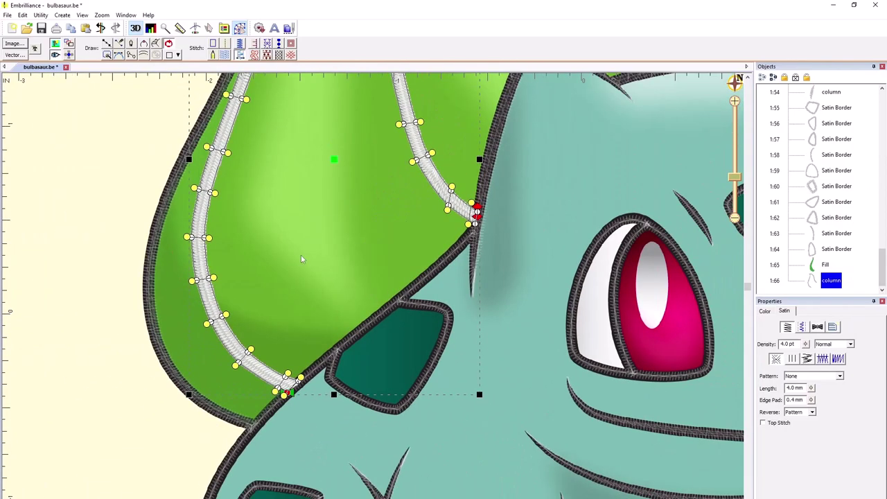
Try the duplicated front leaf outline as a plain line and as a run, and delete the copy
left_click(213, 44)
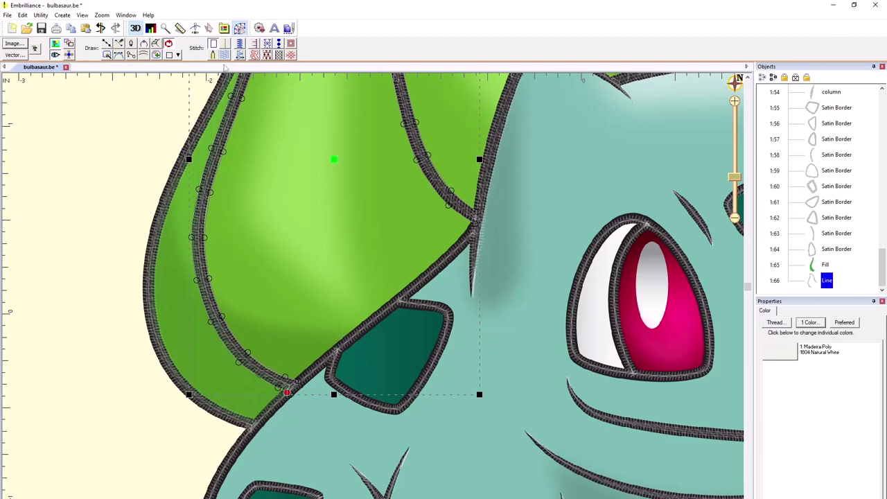
left_click(225, 43)
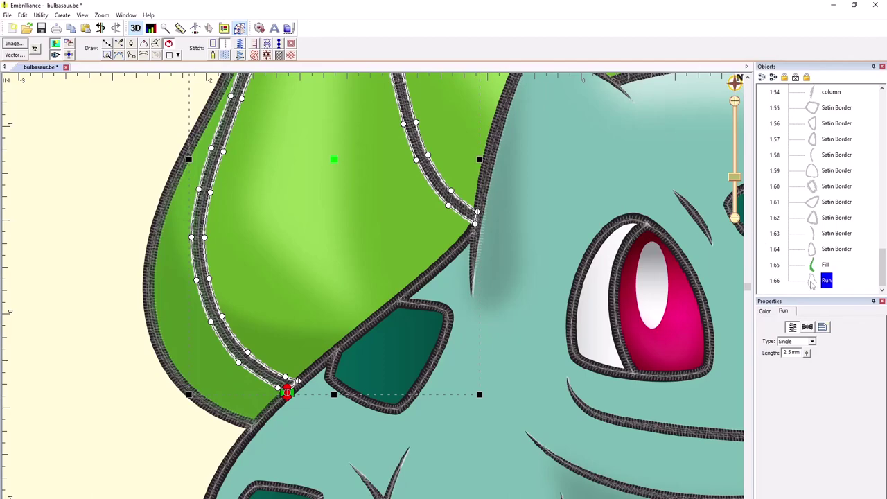
key("Delete")
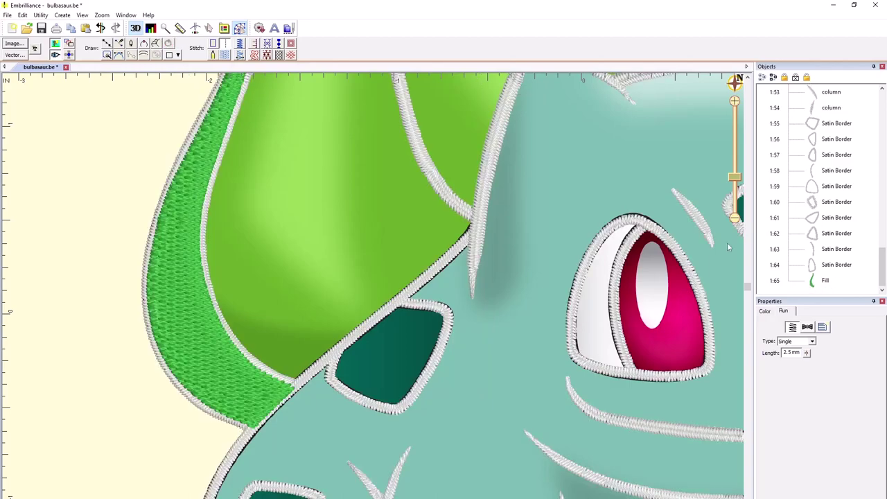
scroll(406, 266, "down", 2)
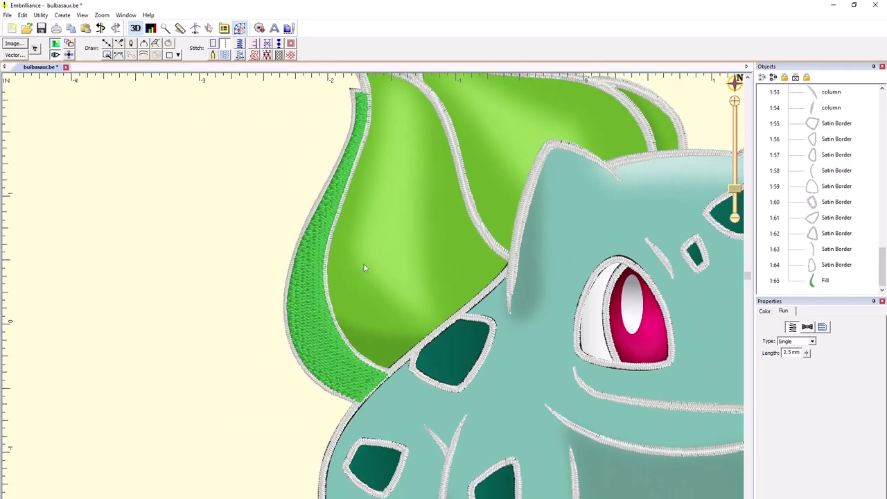
left_click(810, 281)
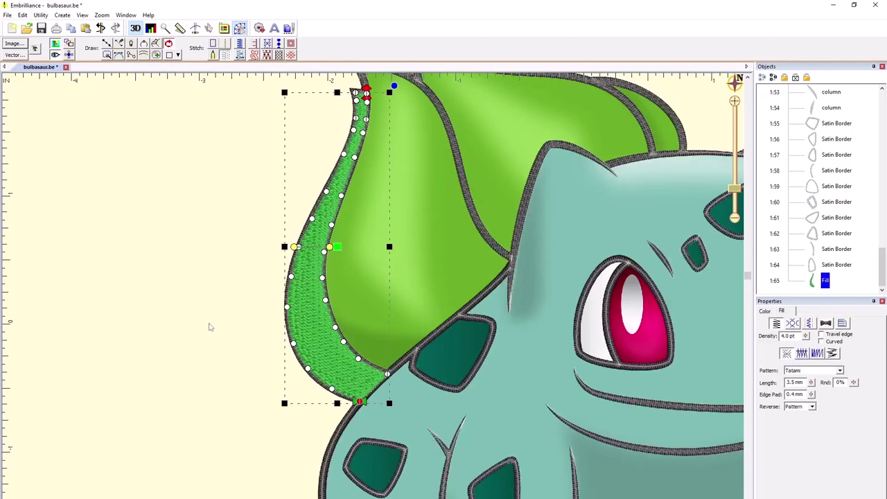
left_click(210, 324)
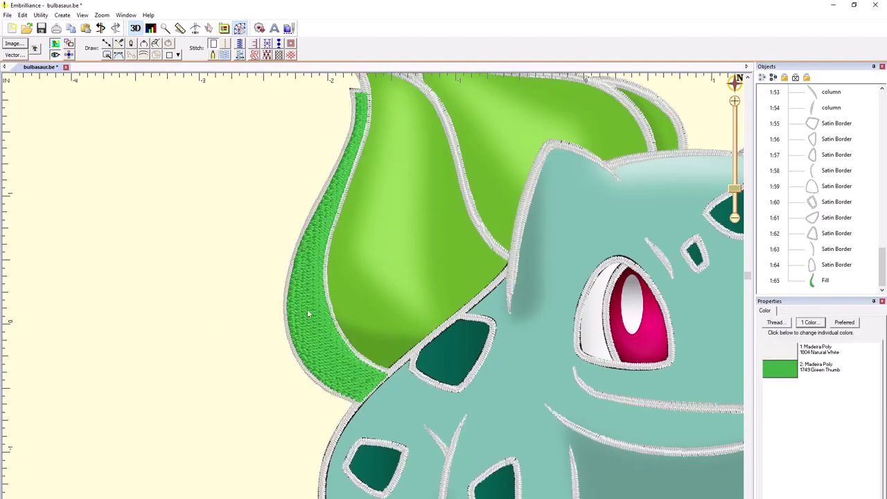
Start a new line at the base of the large front leaf and place points along its lower edge past the body spot
left_click(107, 43)
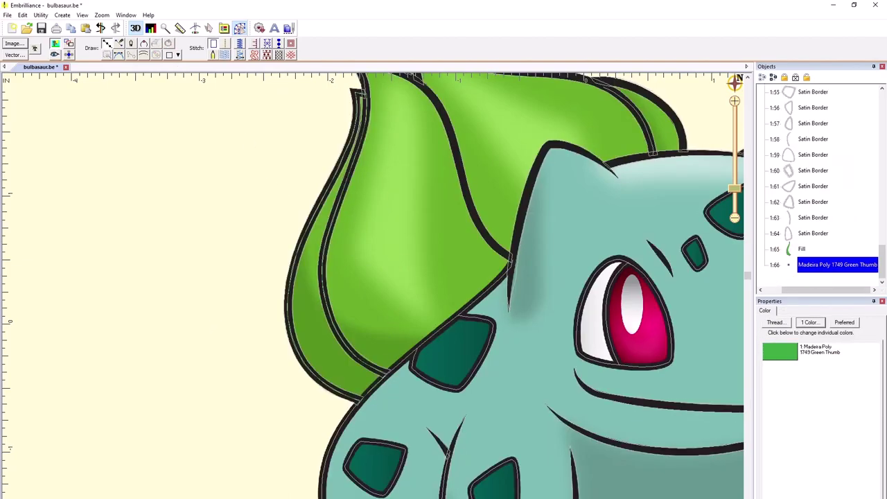
scroll(389, 374, "up", 5)
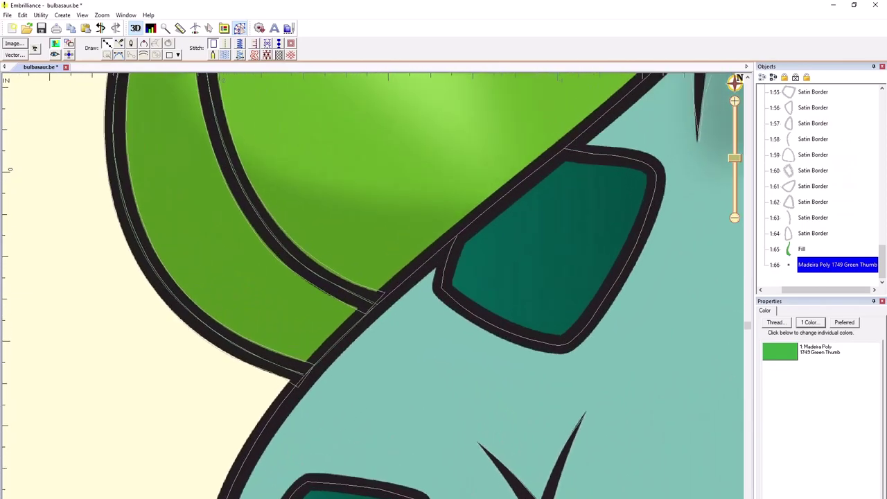
left_click(374, 306)
left_click(411, 276)
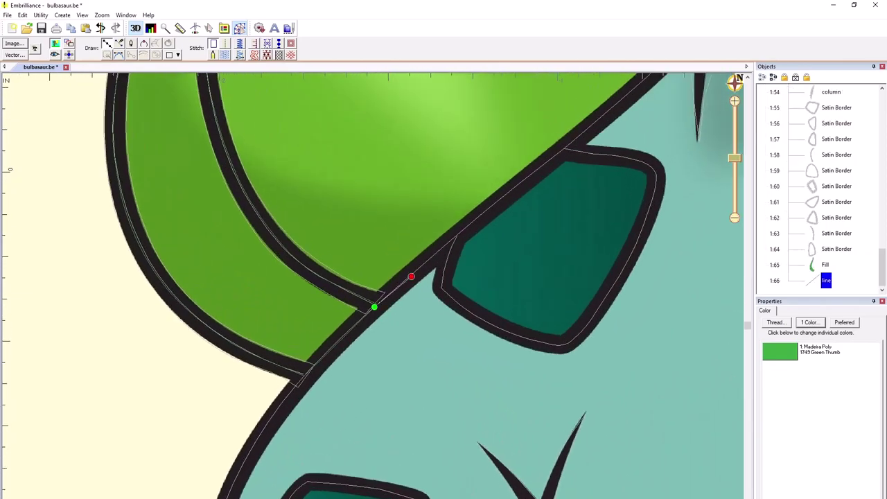
left_click(457, 232)
key("BackSpace")
left_click(461, 233)
left_click(528, 177)
left_click(598, 123)
Continue the front leaf's outline along its lower edge to the corner where it meets the ear
scroll(598, 123, "down", 4)
scroll(374, 285, "up", 3)
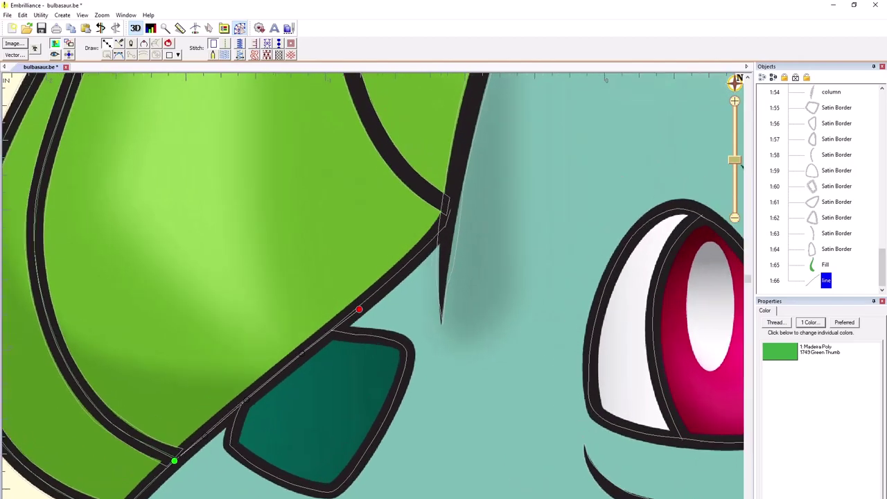
key("BackSpace")
left_click(371, 294)
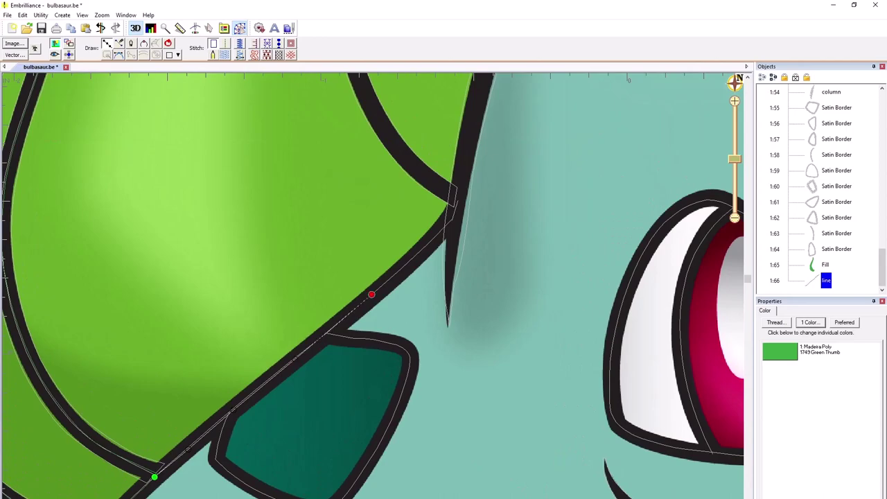
left_click(396, 275)
left_click(437, 236)
left_click(453, 221)
left_click(458, 201)
left_click(433, 186)
scroll(434, 186, "up", 1)
key("ctrl+z")
Place outline points up the front leaf's inner edge, following the middle of the dark line bordering the rear leaf
left_click(373, 291)
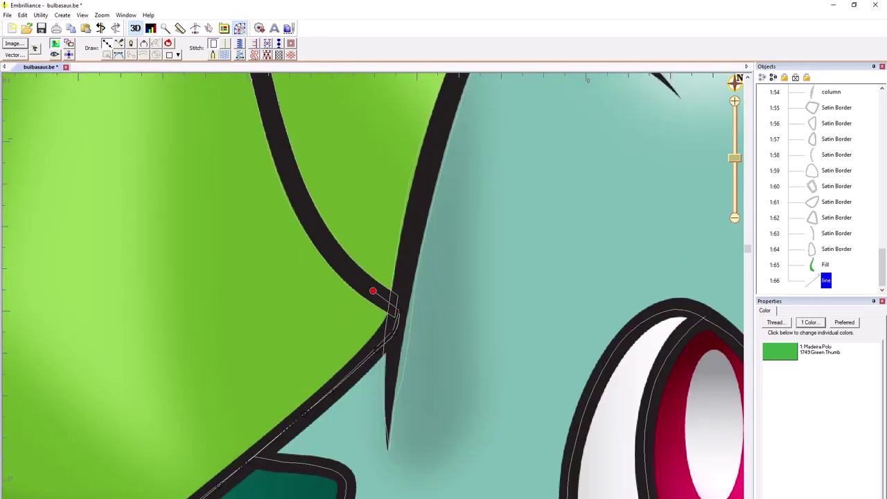
left_click(310, 219)
left_click(276, 134)
scroll(275, 101, "down", 1)
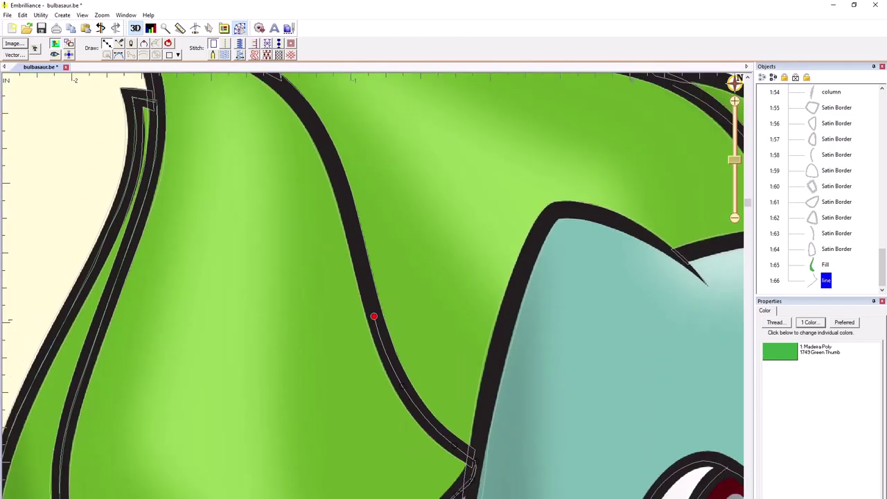
scroll(372, 290, "up", 1)
left_click(360, 262)
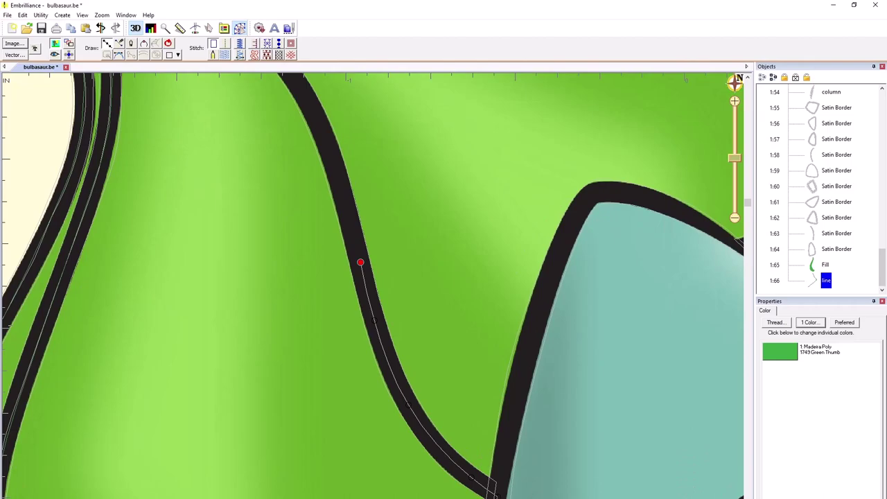
left_click(338, 174)
left_click(316, 117)
key("ctrl+z")
left_click(315, 115)
scroll(276, 135, "down", 1)
scroll(372, 287, "up", 1)
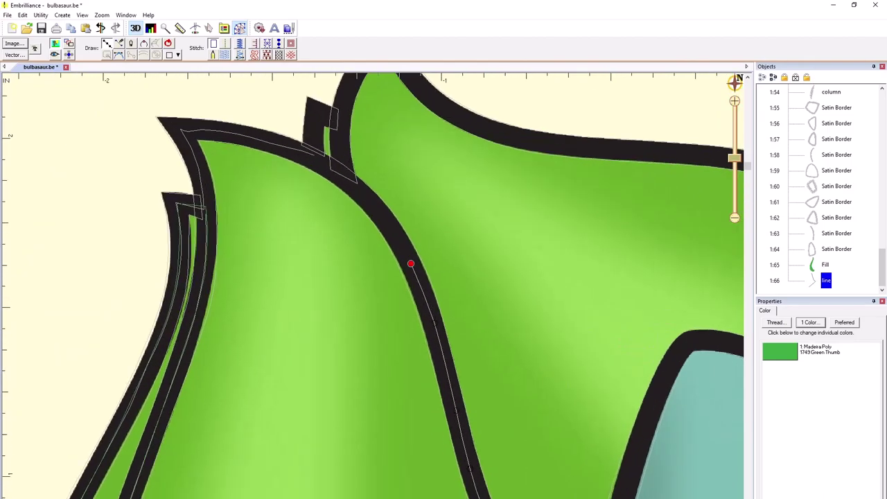
Trace the front leaf's upper curve to its pointed tip, centring the points in the dark line
left_click(374, 206)
left_click(333, 167)
left_click(305, 152)
left_click(244, 135)
left_click(202, 130)
left_click(181, 130)
scroll(185, 133, "up", 1)
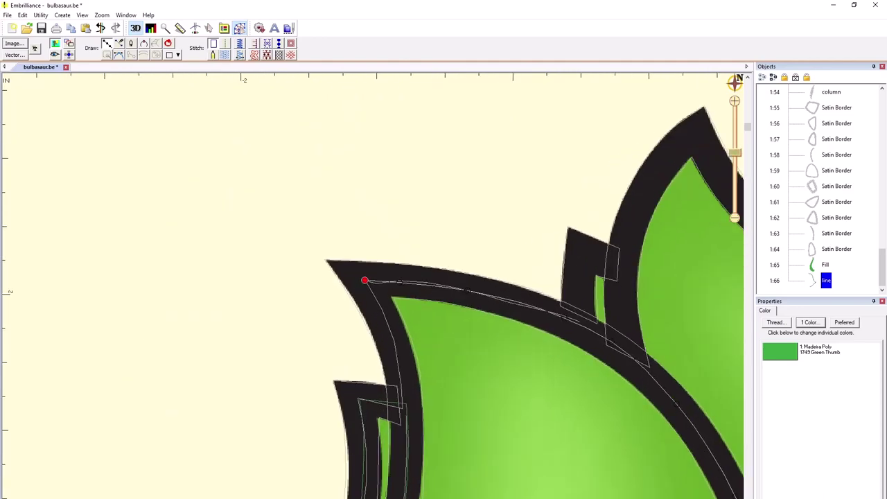
key("BackSpace")
left_click(365, 280)
Trace down the front leaf's outer edge beside the narrow outer leaf and close the outline at its base
left_click(381, 309)
left_click(398, 365)
left_click(404, 430)
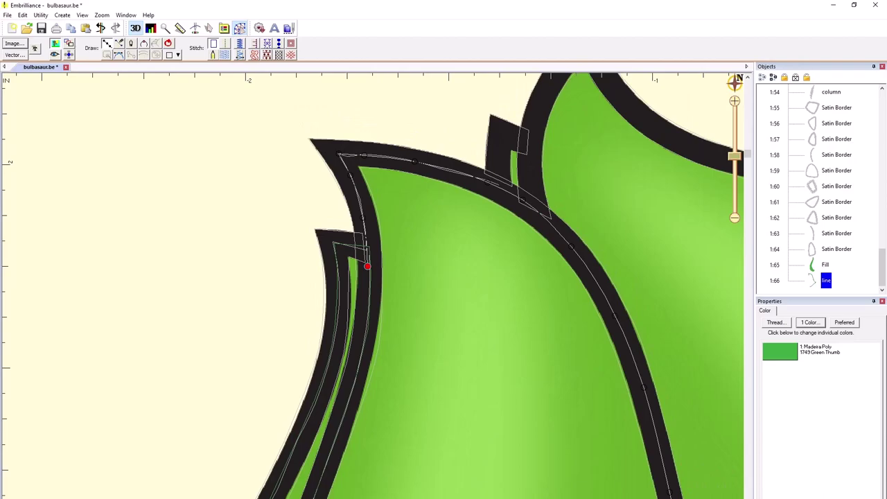
left_click(365, 334)
left_click(345, 414)
scroll(343, 421, "down", 1)
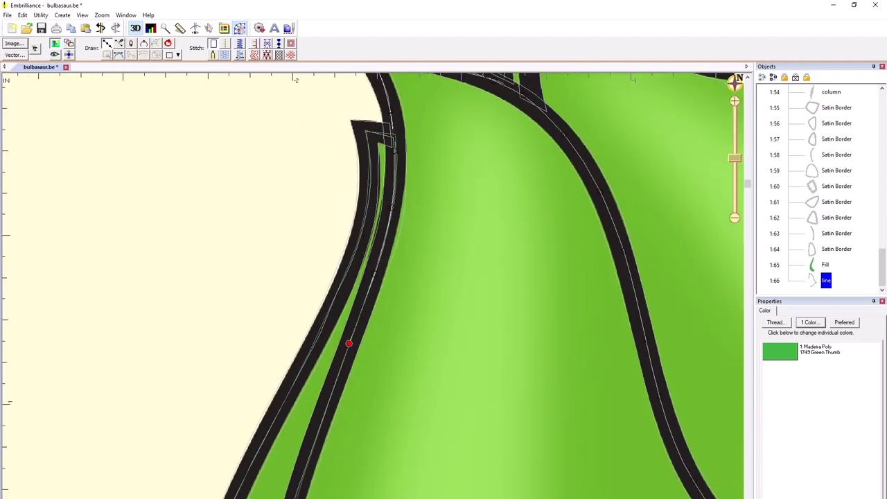
left_click(328, 402)
scroll(325, 414, "down", 1)
scroll(364, 307, "up", 1)
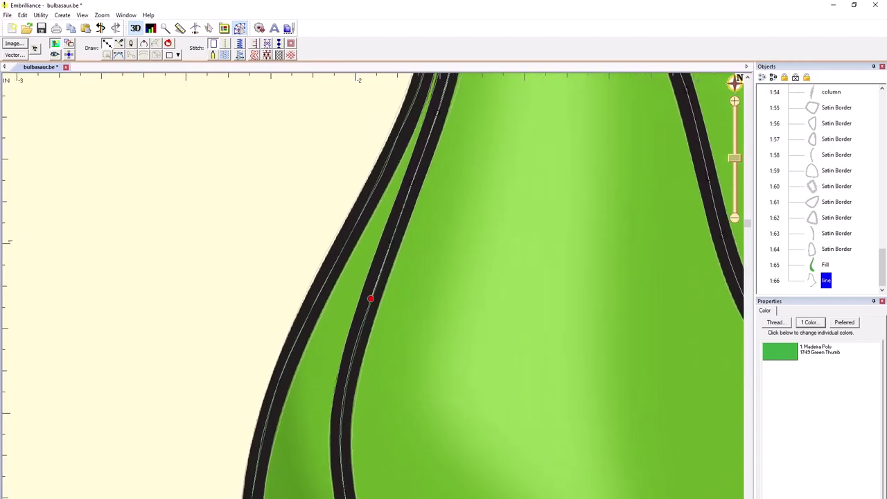
scroll(341, 471, "down", 2)
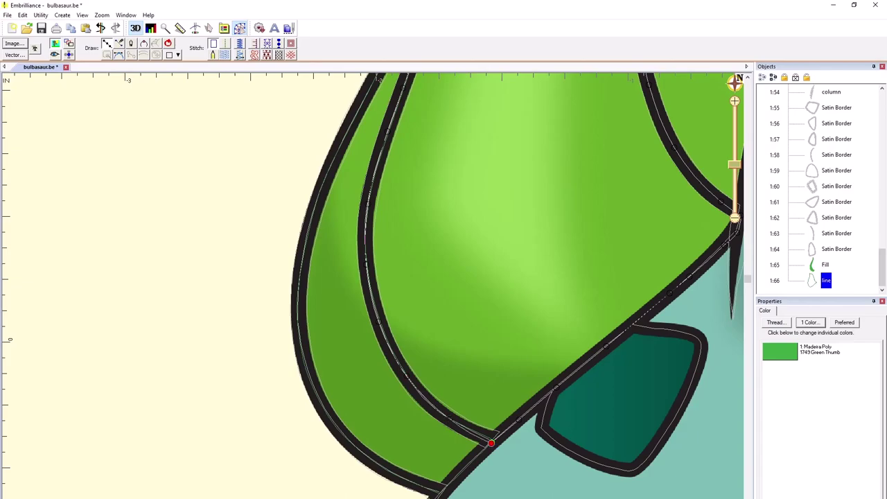
left_click(490, 442)
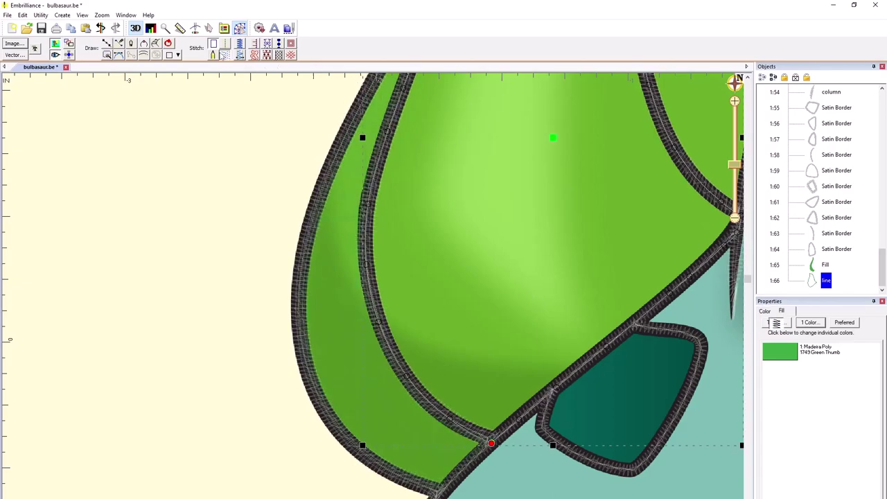
Convert the large front leaf's closed outline to a fill
left_click(222, 55)
left_click(150, 186)
scroll(424, 191, "down", 2)
left_click_drag(424, 190, 335, 315)
scroll(335, 315, "down", 1)
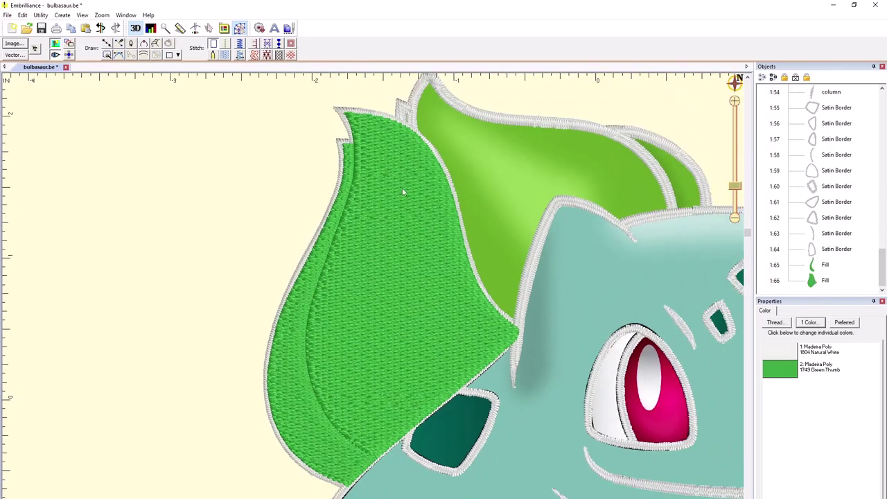
Examine the small gap between the front and rear leaf tips, comparing the stitches with the artwork and the rear leaf's satin column
scroll(375, 299, "up", 3)
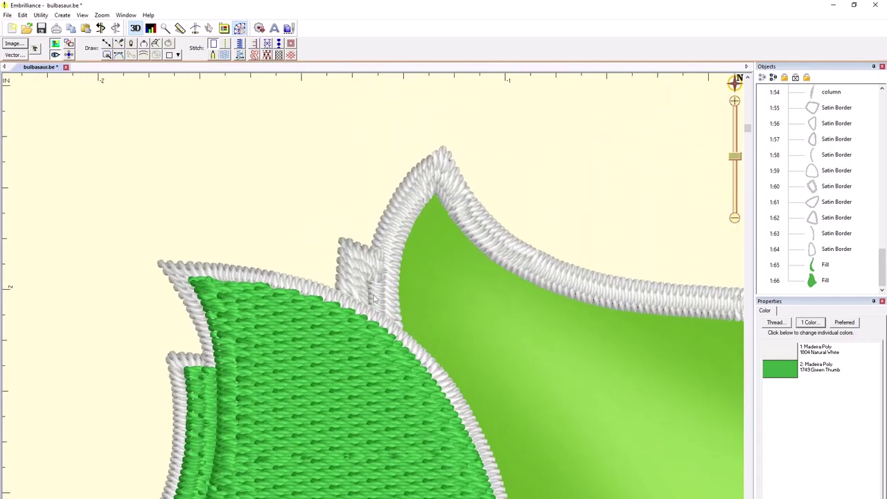
scroll(374, 298, "up", 1)
left_click(55, 55)
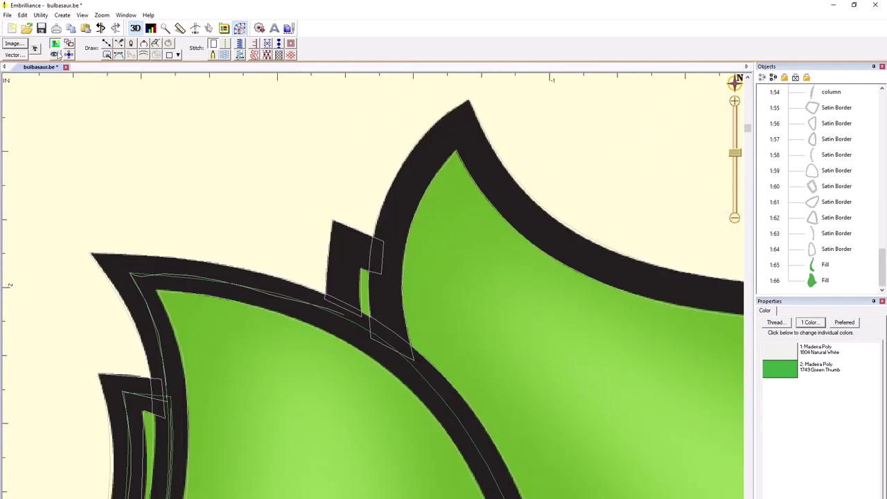
left_click(57, 54)
left_click(57, 55)
left_click(55, 55)
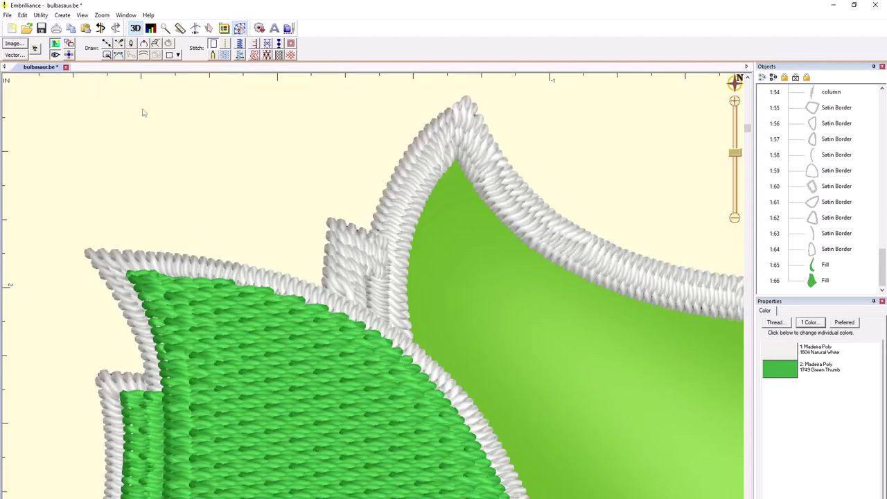
scroll(394, 335, "down", 1)
scroll(374, 297, "down", 1)
left_click(361, 278)
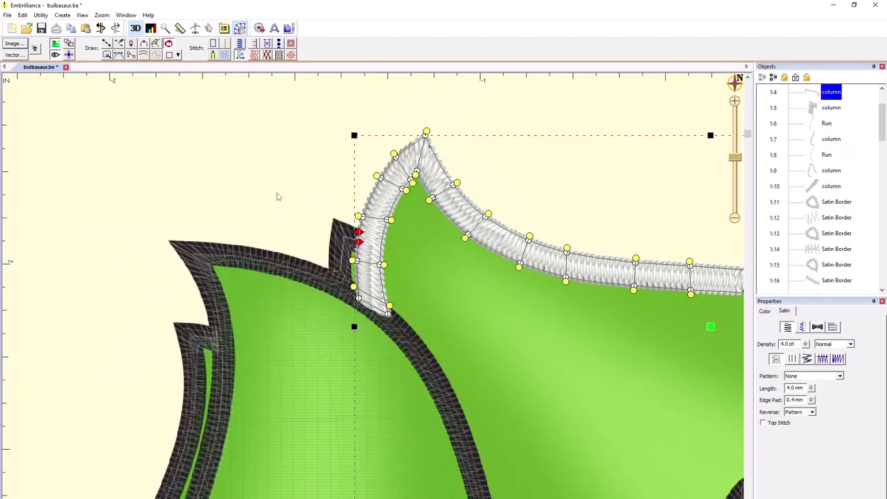
left_click(277, 196)
scroll(359, 269, "up", 1)
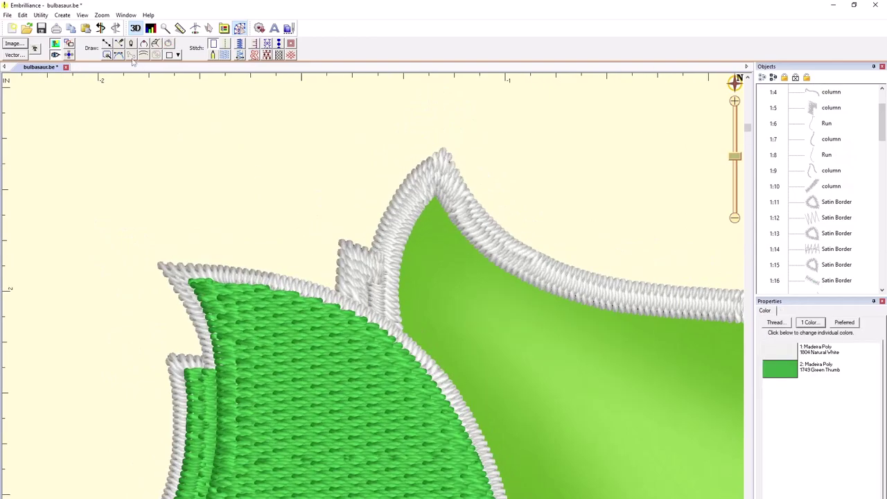
Draw a closed four-sided outline around the small green sliver between the front and rear leaf tips
left_click(107, 44)
scroll(392, 312, "up", 5)
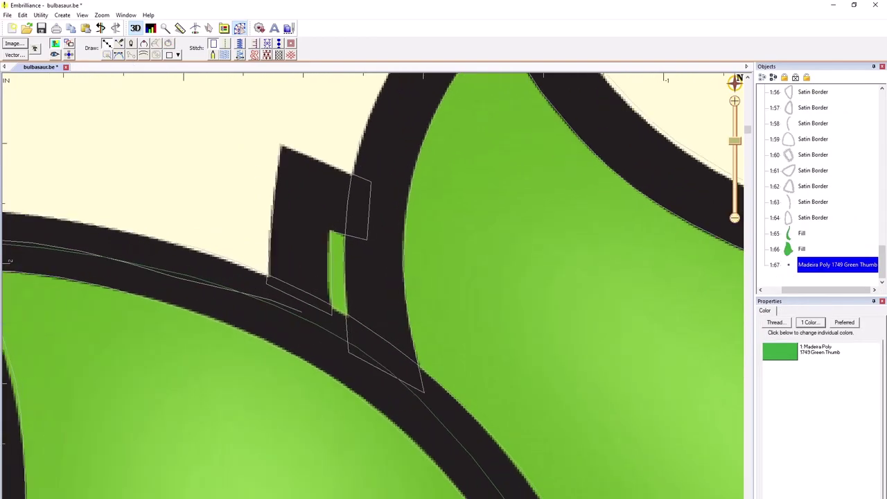
left_click(317, 310)
left_click(356, 329)
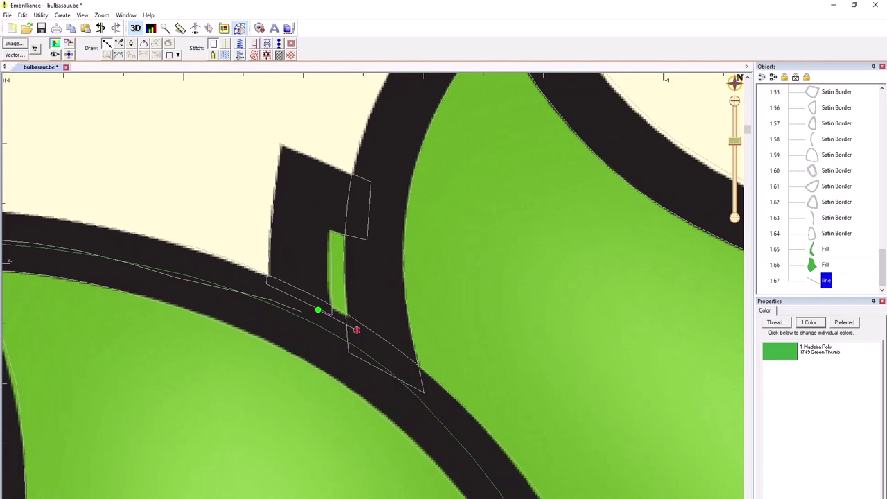
left_click(358, 231)
left_click(324, 221)
left_click(317, 310)
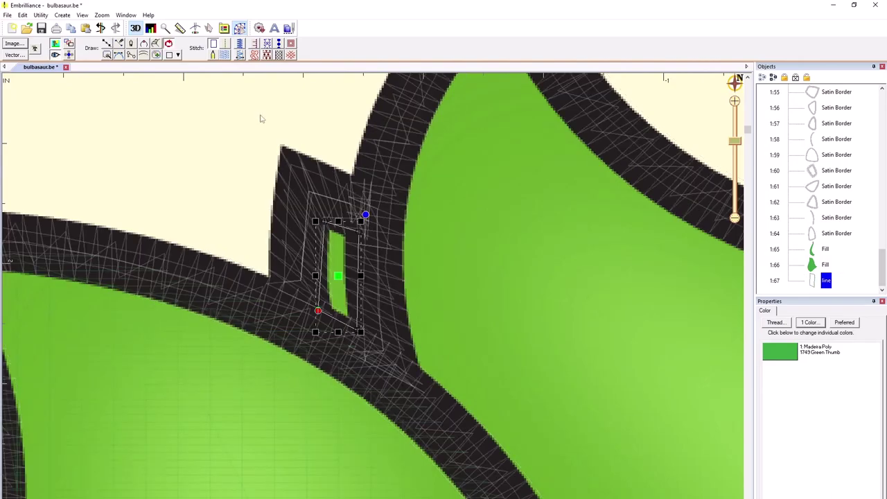
Convert the sliver's outline to a fill and check it against the front leaf's fill
left_click(224, 56)
left_click(200, 138)
scroll(394, 301, "down", 3)
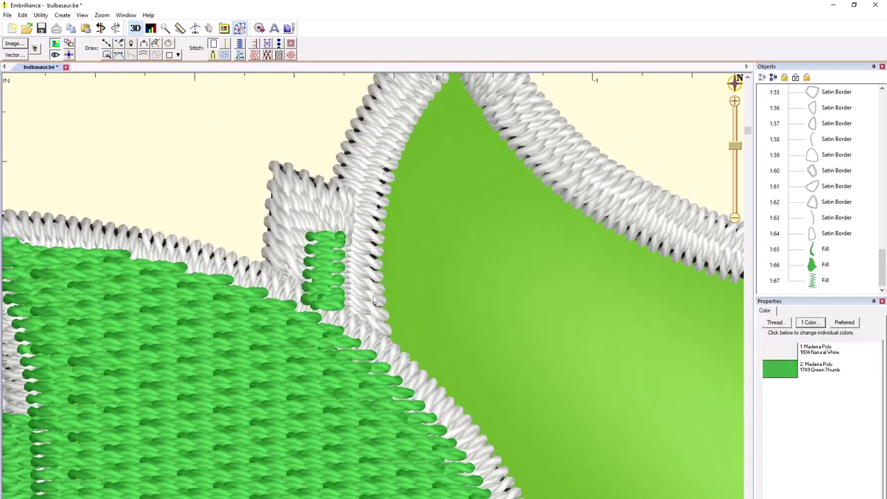
scroll(374, 299, "down", 2)
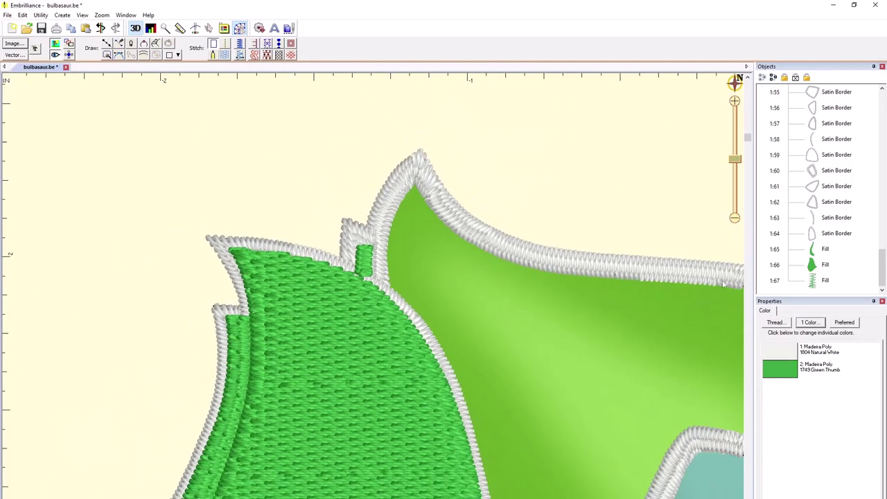
left_click(817, 265)
left_click(819, 280)
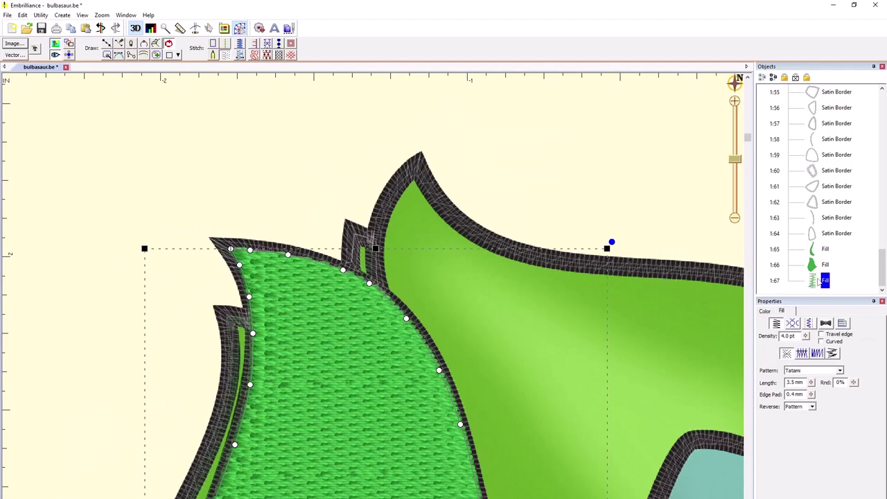
scroll(509, 318, "down", 1)
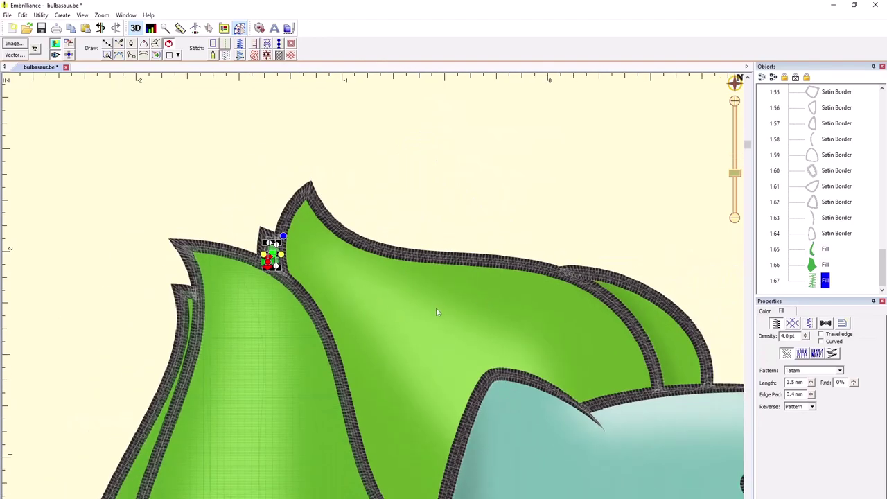
left_click(337, 154)
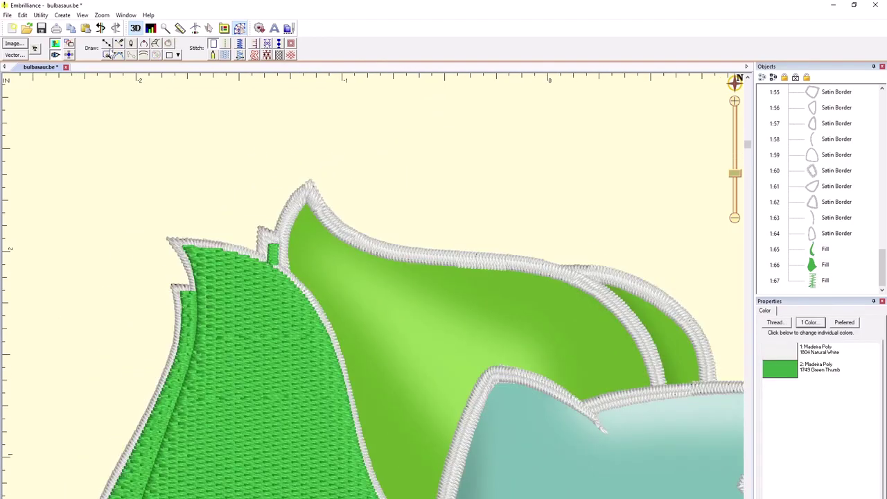
Start the rear leaf's outline at the corner where it meets the front leaf and the ear
left_click(107, 44)
scroll(148, 138, "down", 2)
scroll(326, 422, "up", 2)
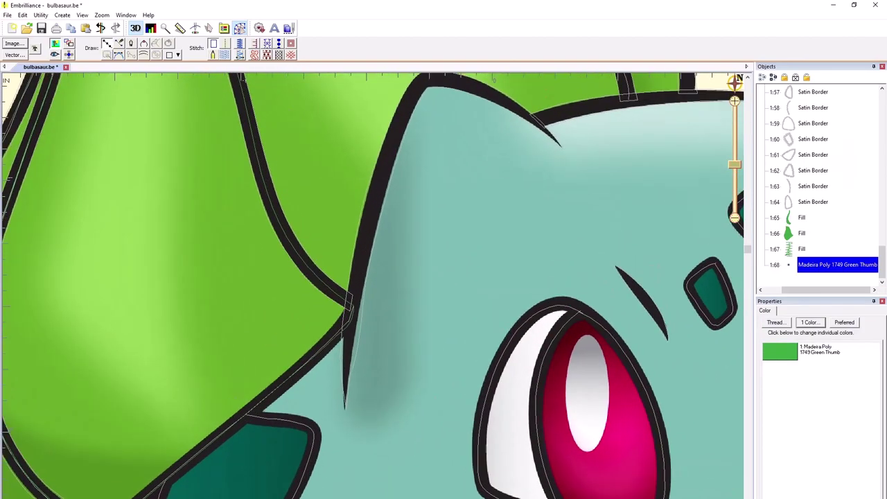
scroll(401, 388, "down", 2)
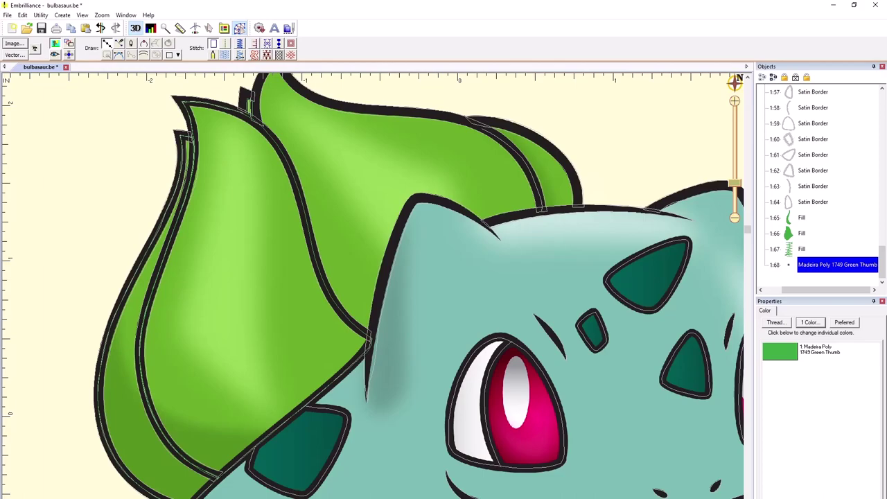
scroll(361, 336, "up", 2)
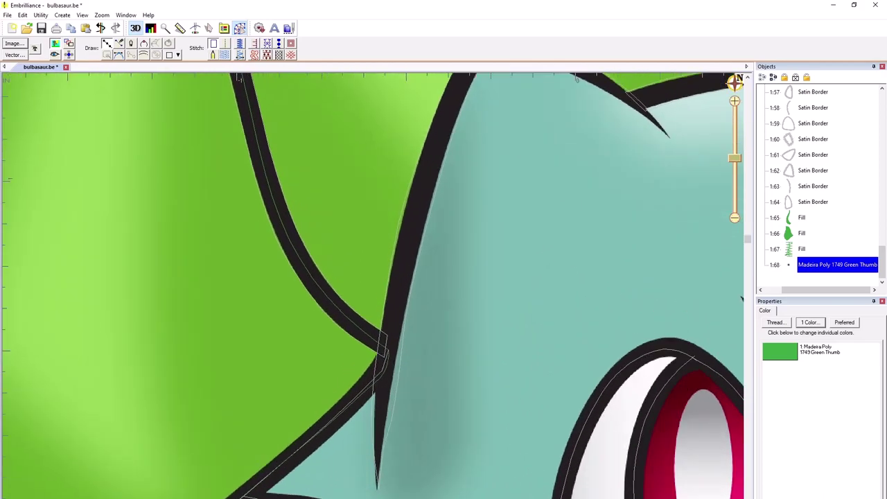
left_click(383, 347)
left_click(390, 344)
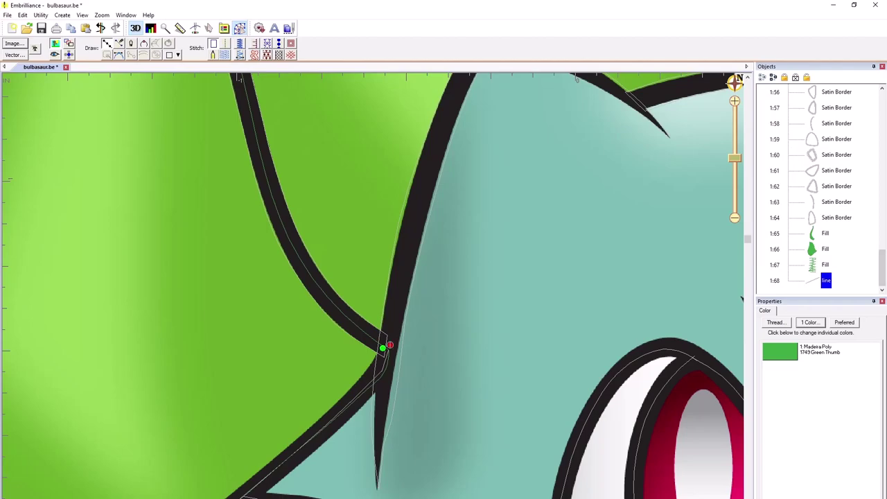
left_click(396, 302)
Trace the rear leaf's outline up along the dark edge of the ear and over the ear's tip
left_click_drag(396, 302, 417, 197)
key("ctrl+z")
left_click(421, 194)
left_click(445, 118)
scroll(446, 111, "down", 1)
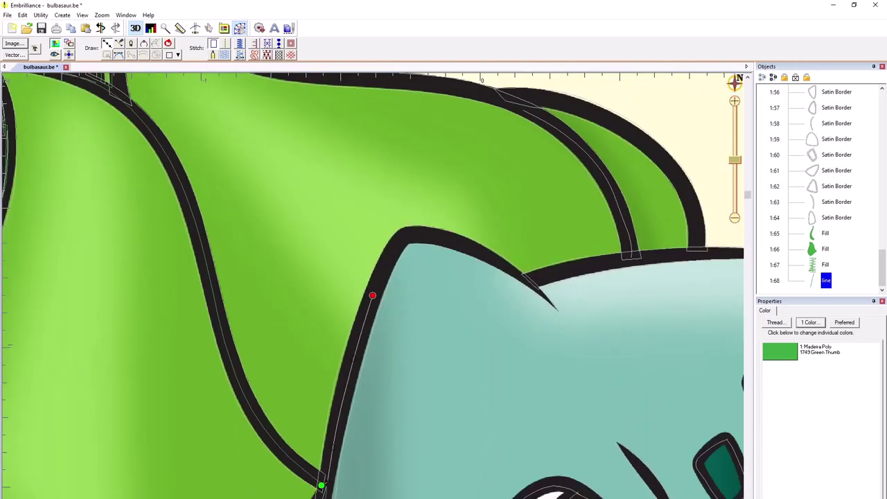
mouse_move(372, 296)
left_mouse_down()
mouse_move(407, 236)
mouse_move(460, 245)
mouse_move(542, 278)
left_mouse_up()
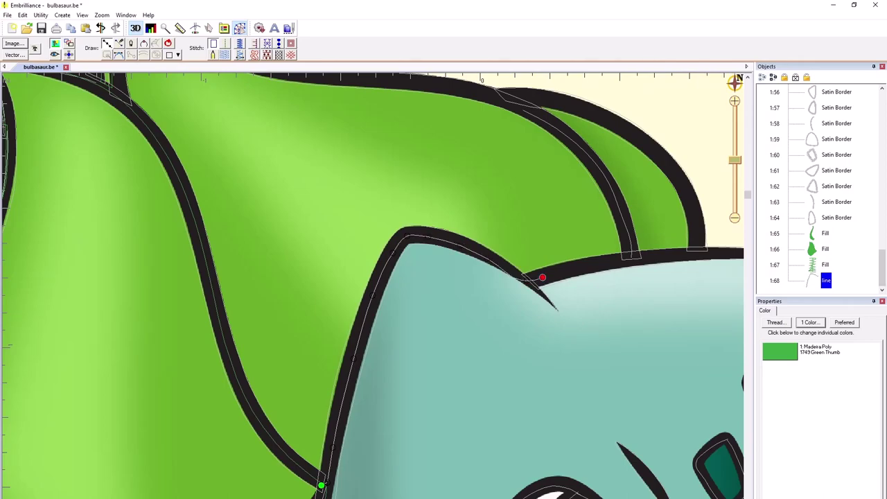
scroll(529, 278, "up", 1)
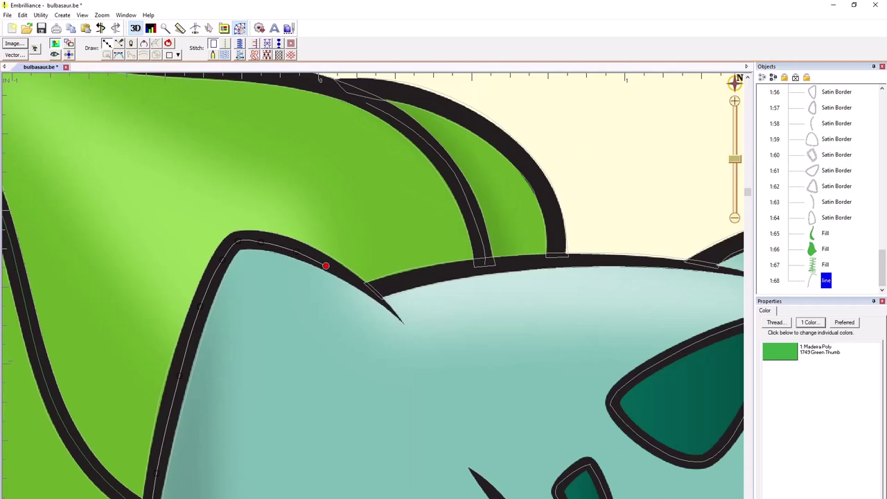
Continue the rear leaf's outline from the ear onto the head line and remove the points that overshoot the leaf's corner
mouse_move(325, 265)
left_mouse_down()
mouse_move(374, 292)
mouse_move(435, 273)
mouse_move(556, 261)
left_mouse_up()
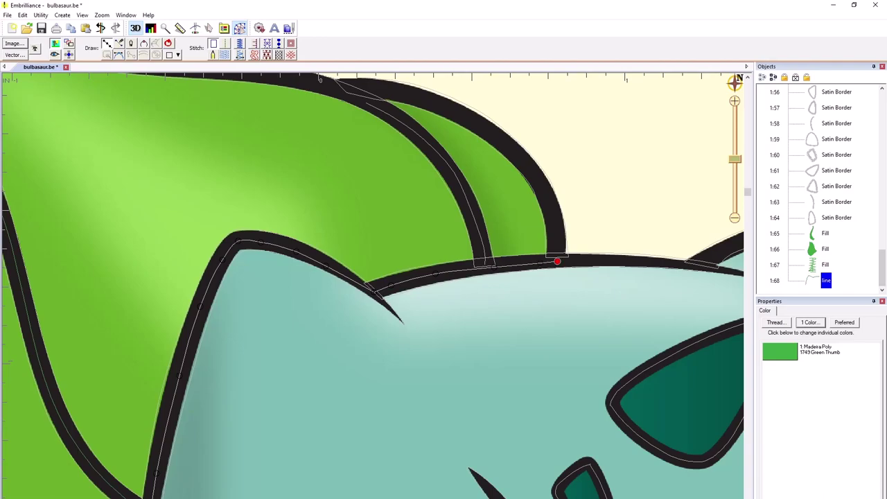
scroll(557, 261, "down", 5)
scroll(383, 294, "up", 4)
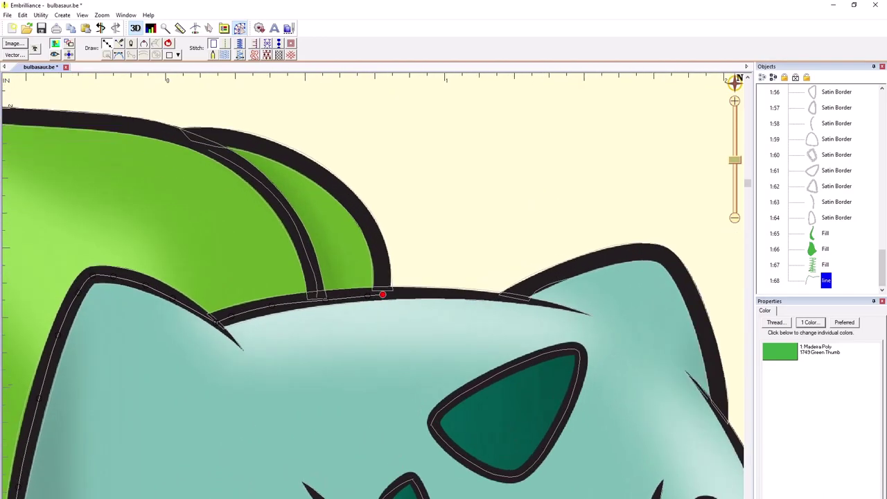
key("BackSpace")
key("BackSpace")
key("BackSpace")
scroll(168, 282, "up", 2)
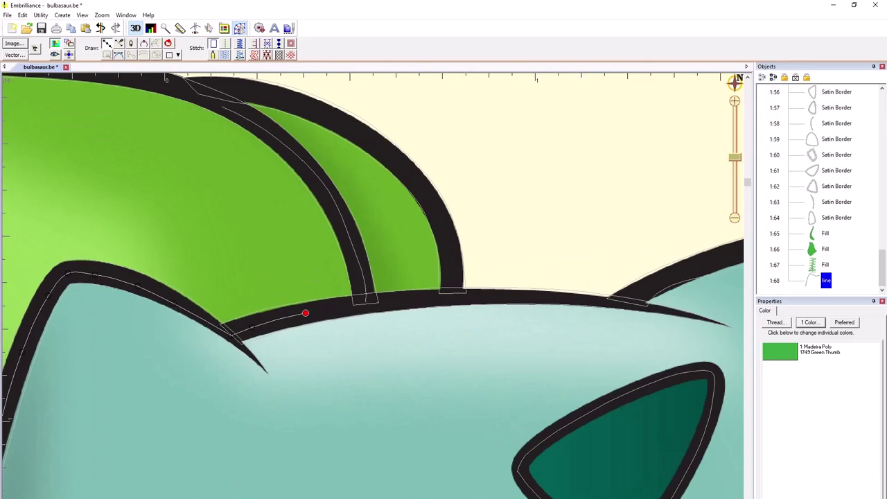
Trace the rear leaf's outline up its border with the small back leaf and onto the leaf's upper edge
mouse_move(305, 313)
left_mouse_down()
mouse_move(368, 307)
mouse_move(346, 230)
left_mouse_up()
mouse_move(347, 229)
left_mouse_down()
mouse_move(317, 174)
mouse_move(261, 123)
left_mouse_up()
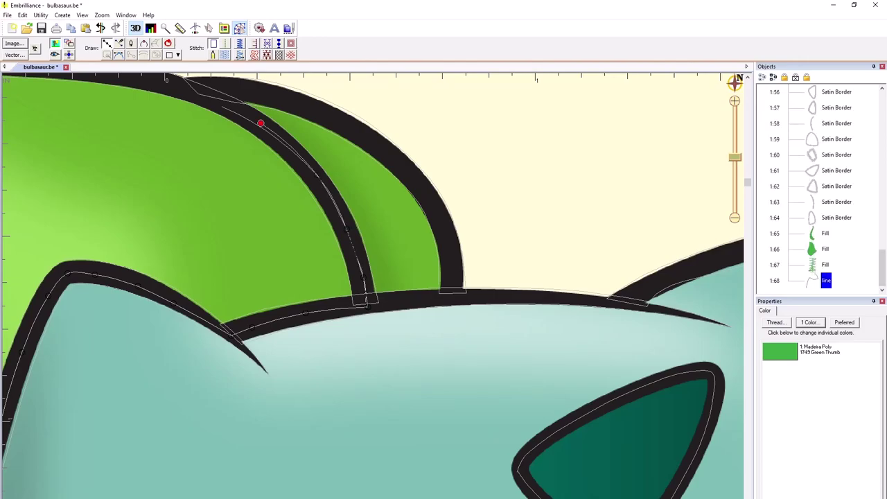
left_click(198, 92)
scroll(145, 74, "down", 1)
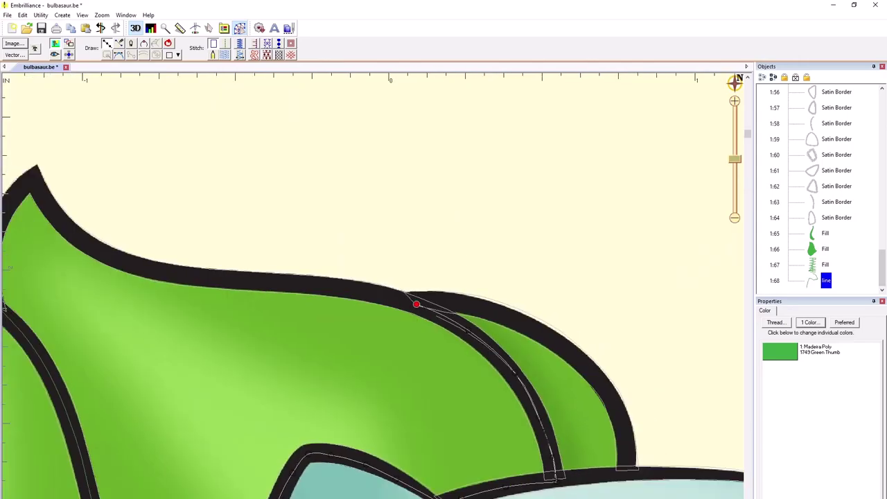
scroll(373, 286, "up", 1)
left_click(366, 291)
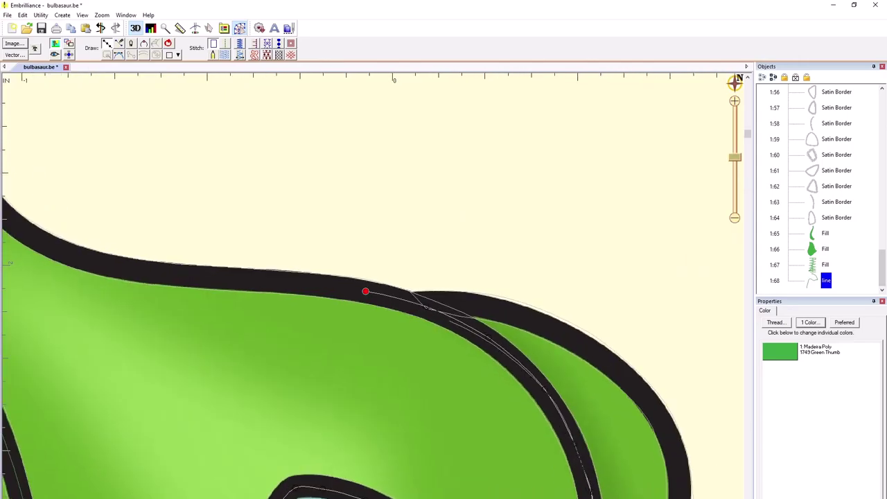
Trace the rear leaf's upper edge to its pointed tip, removing the misplaced last point at the tip
left_click_drag(366, 291, 159, 271)
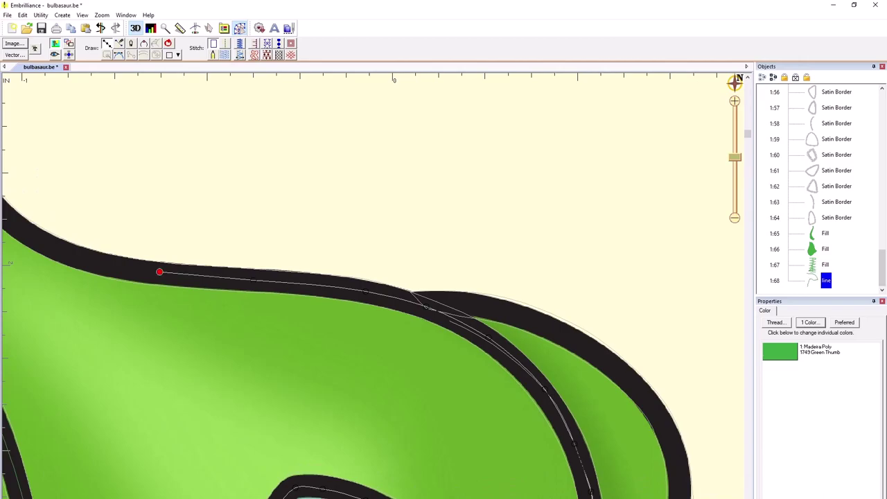
left_click(103, 263)
scroll(77, 258, "down", 1)
scroll(372, 286, "up", 1)
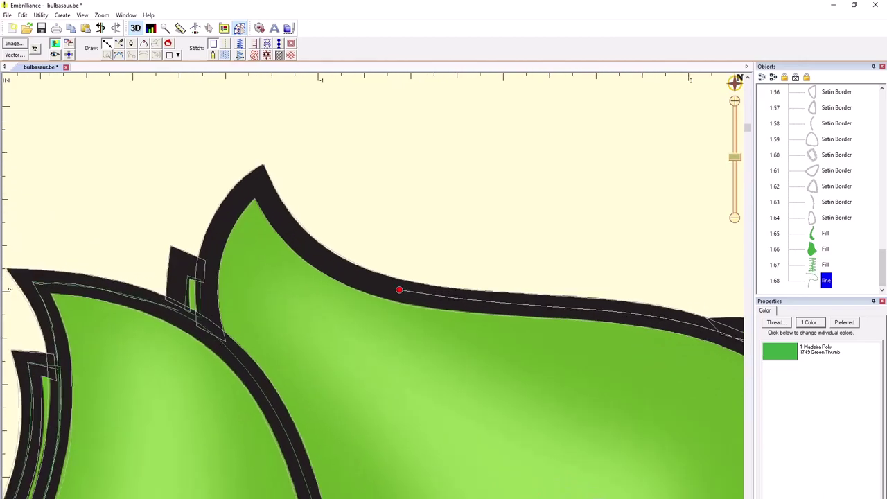
mouse_move(399, 290)
left_mouse_down()
mouse_move(335, 266)
mouse_move(290, 230)
mouse_move(258, 180)
left_mouse_up()
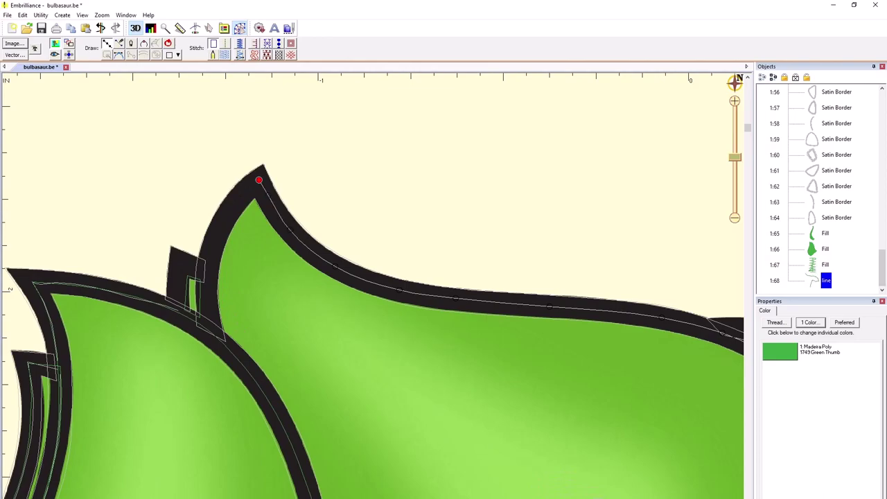
scroll(256, 180, "up", 1)
key("Delete")
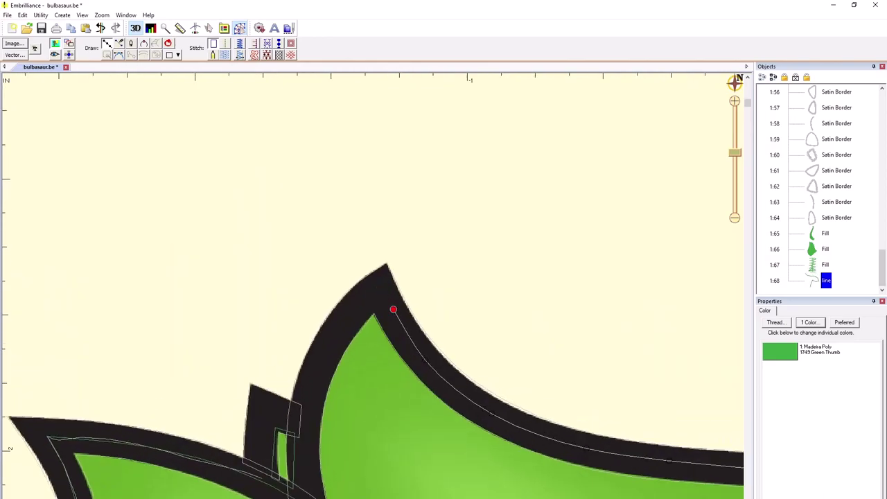
Take the outline around the rear leaf's tip, down past the sliver and onto the front leaf's border
mouse_move(393, 309)
left_mouse_down()
mouse_move(383, 287)
mouse_move(357, 301)
mouse_move(307, 393)
mouse_move(302, 438)
left_mouse_up()
left_click(303, 480)
scroll(303, 481, "down", 1)
scroll(372, 291, "up", 1)
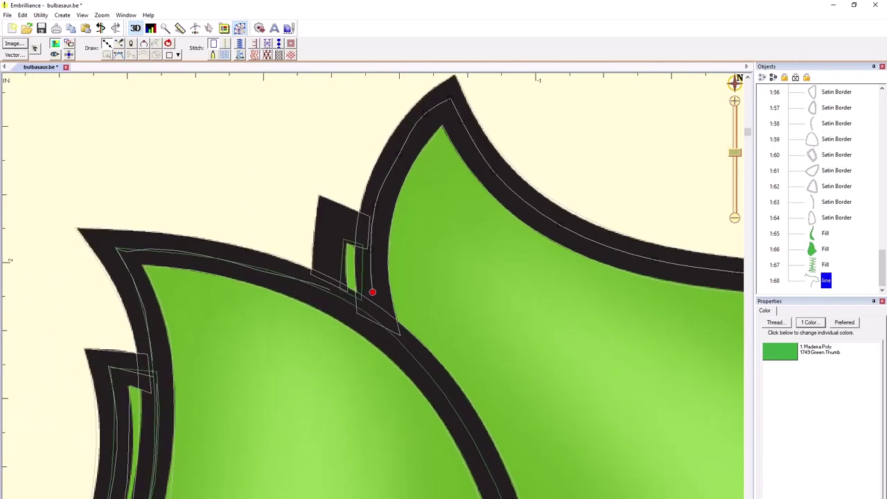
mouse_move(372, 291)
left_mouse_down()
mouse_move(372, 316)
mouse_move(409, 350)
left_mouse_up()
left_click(456, 411)
scroll(500, 485, "down", 1)
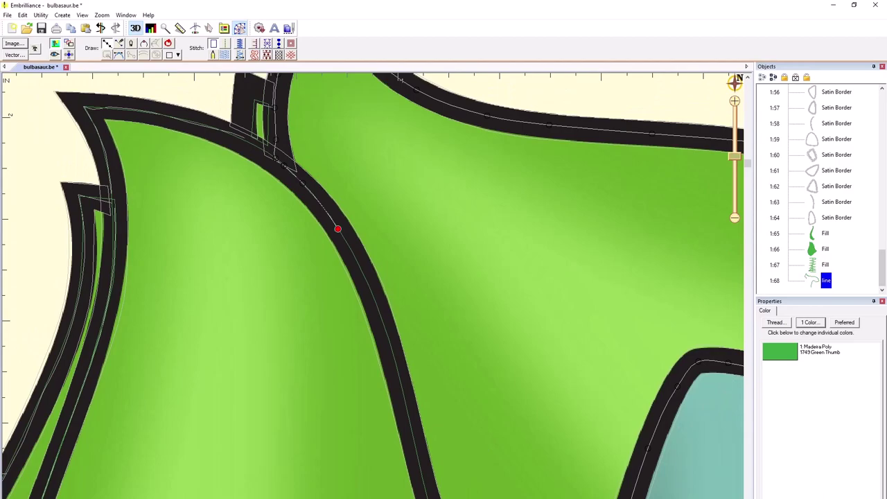
Close the rear leaf's outline along the front leaf's border at the starting corner and convert it to a fill
left_click_drag(338, 229, 381, 320)
left_click(408, 419)
scroll(420, 466, "down", 2)
scroll(394, 330, "up", 1)
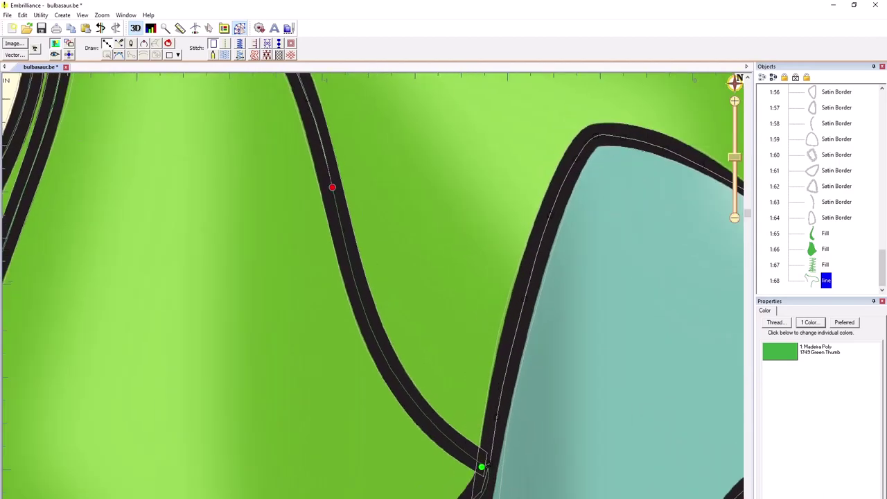
mouse_move(332, 187)
left_mouse_down()
mouse_move(358, 296)
mouse_move(392, 370)
mouse_move(482, 468)
left_mouse_up()
key("Return")
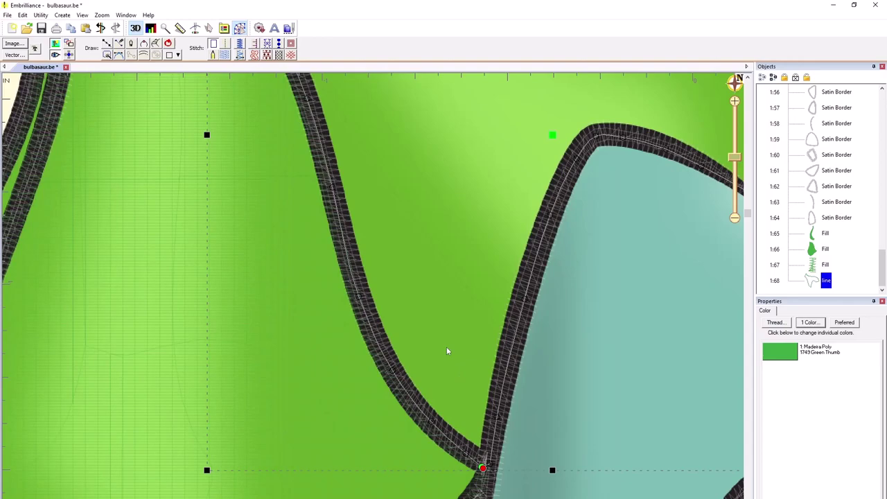
left_click(226, 54)
scroll(500, 277, "down", 3)
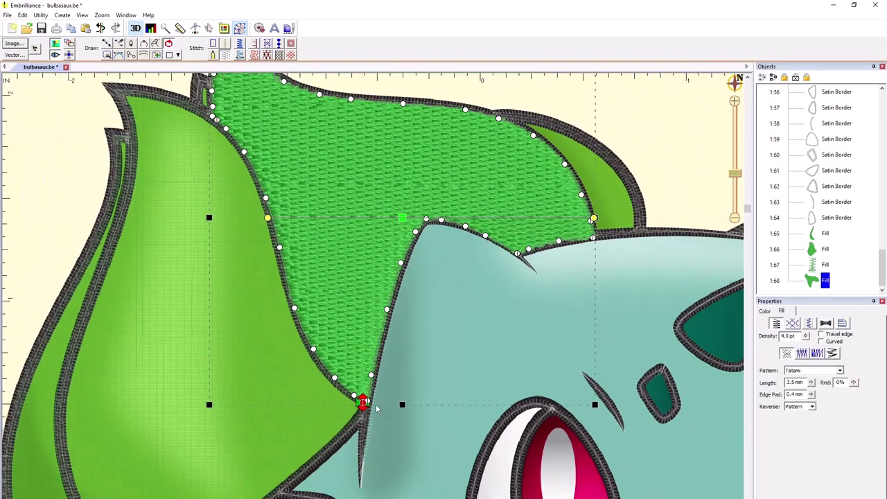
Move the rear leaf fill's stop point to its upper edge beside the small back leaf
mouse_move(363, 401)
left_mouse_down()
mouse_move(451, 319)
mouse_move(609, 217)
mouse_move(565, 88)
left_mouse_up()
scroll(375, 301, "down", 1)
scroll(374, 302, "down", 1)
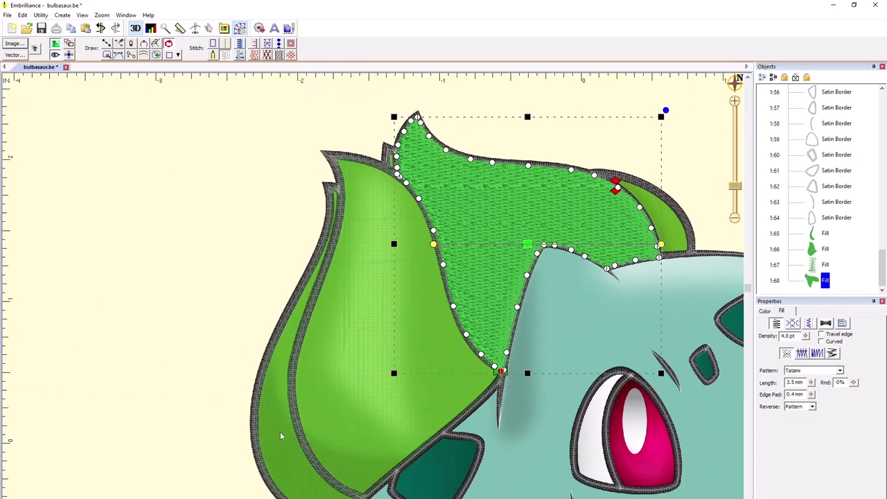
Move the front leaf fill's start point beside the outer leaf's tip and its stop point to the upper edge near the sliver
scroll(280, 431, "up", 1)
left_click(320, 297)
left_click(379, 299)
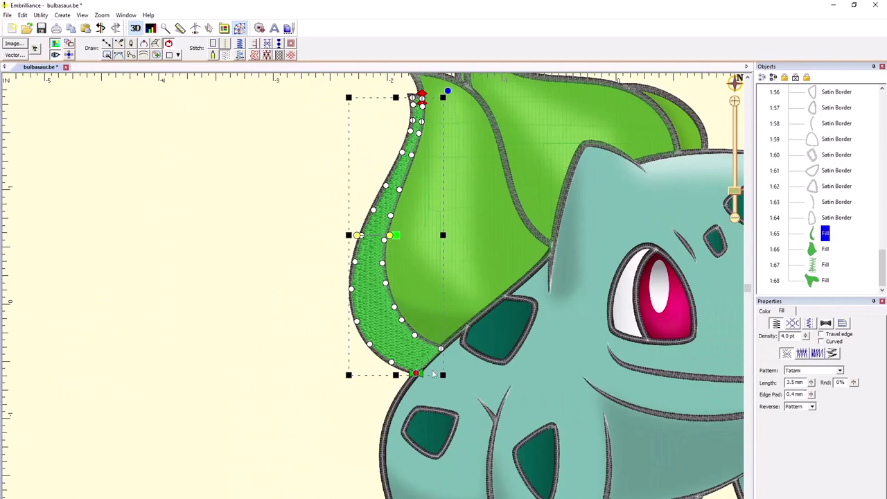
left_click(252, 200)
left_click(443, 142)
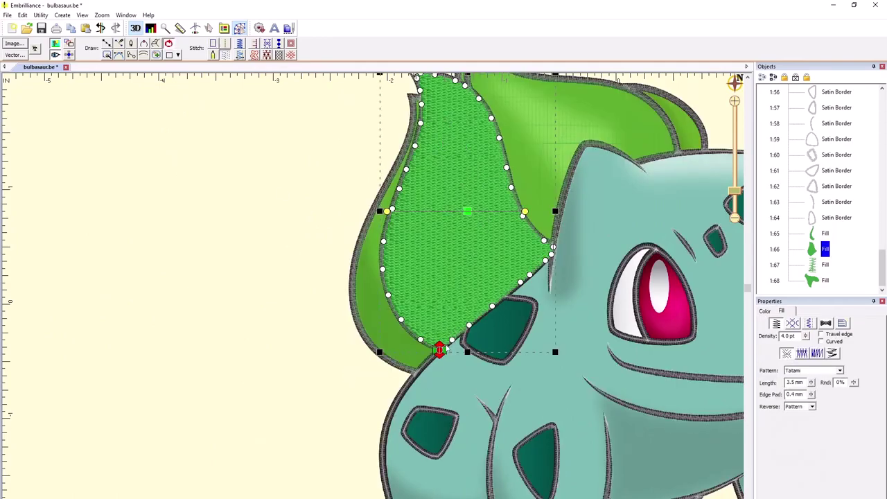
mouse_move(443, 352)
left_mouse_down()
mouse_move(431, 112)
mouse_move(423, 106)
left_mouse_up()
scroll(485, 144, "down", 1)
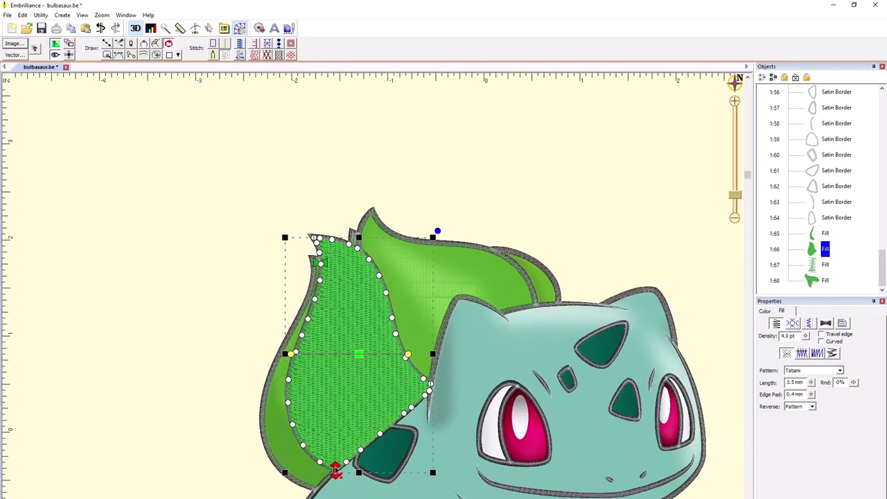
left_click_drag(336, 471, 367, 220)
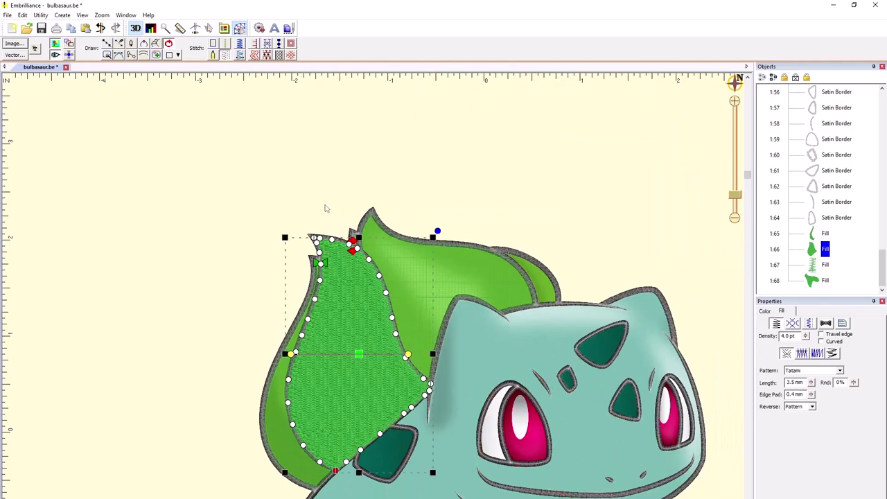
Move the stop point of the sliver's fill to its upper corner beside the rear leaf
scroll(326, 207, "up", 1)
left_click(374, 297)
scroll(390, 331, "up", 3)
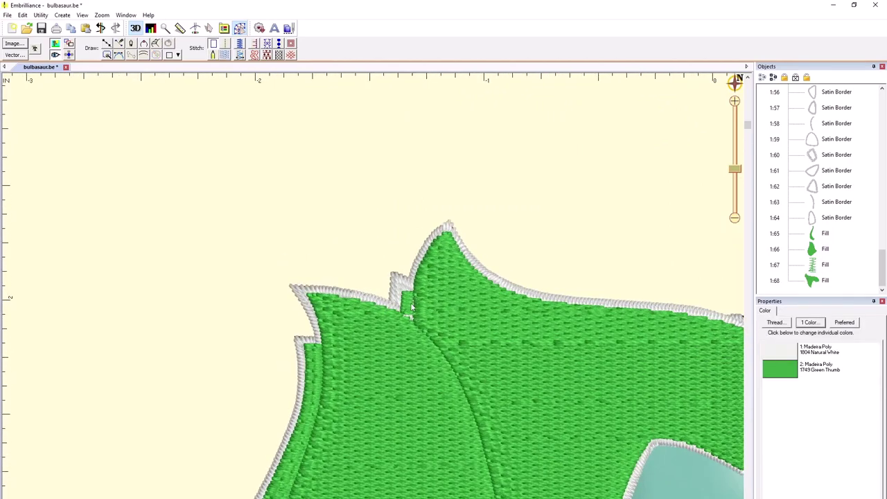
left_click(405, 312)
scroll(404, 313, "up", 2)
scroll(373, 293, "up", 2)
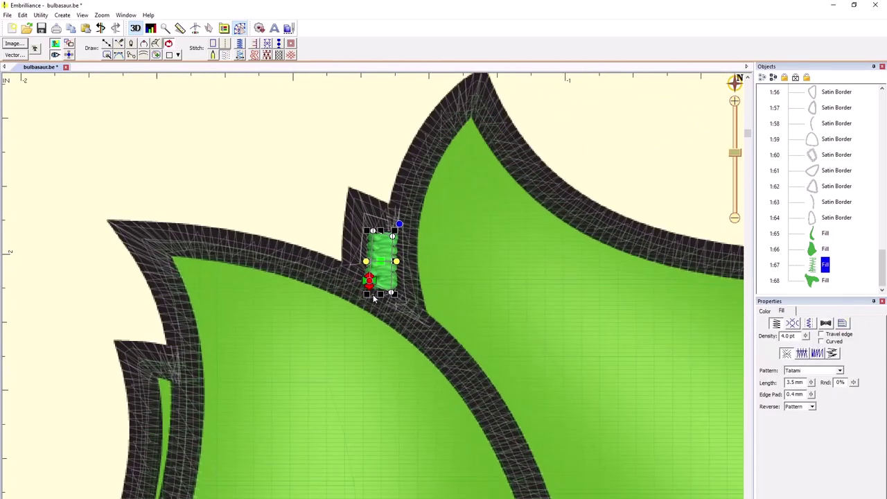
left_click_drag(397, 245, 427, 232)
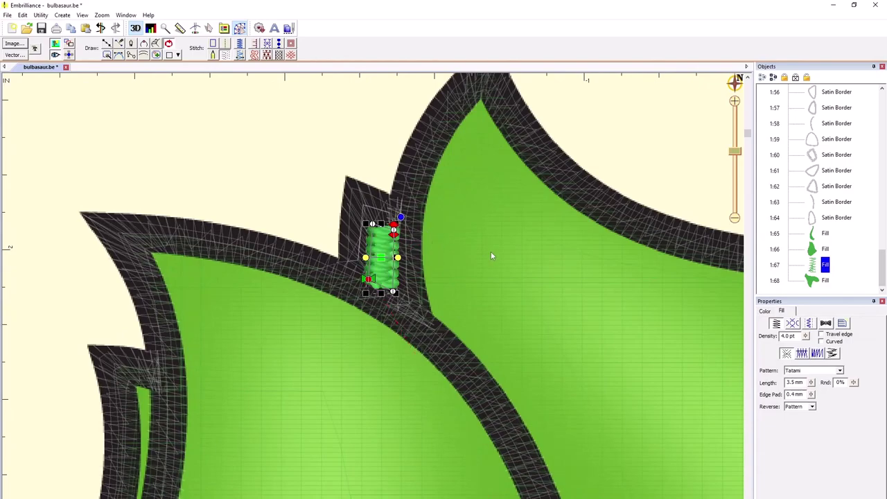
Move the rear leaf fill's start point to its edge beside the sliver
left_click(490, 251)
scroll(373, 298, "down", 1)
scroll(373, 295, "down", 5)
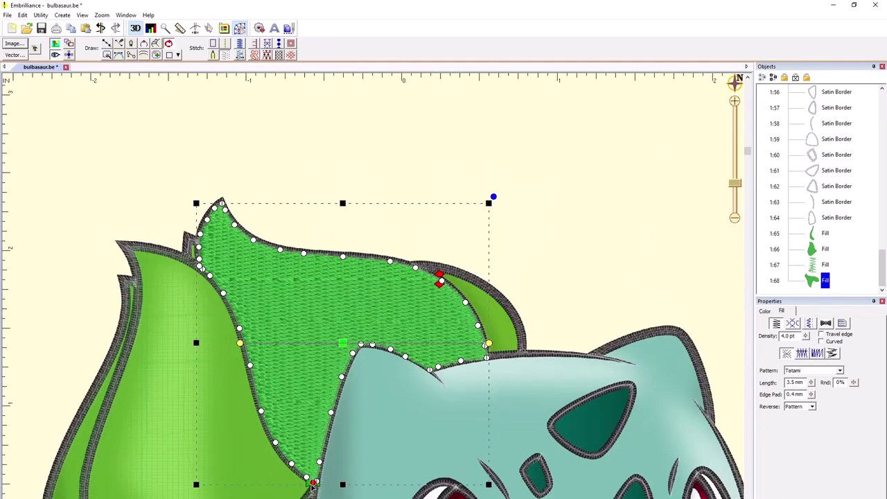
mouse_move(310, 485)
left_mouse_down()
mouse_move(209, 209)
mouse_move(198, 257)
mouse_move(198, 246)
left_mouse_up()
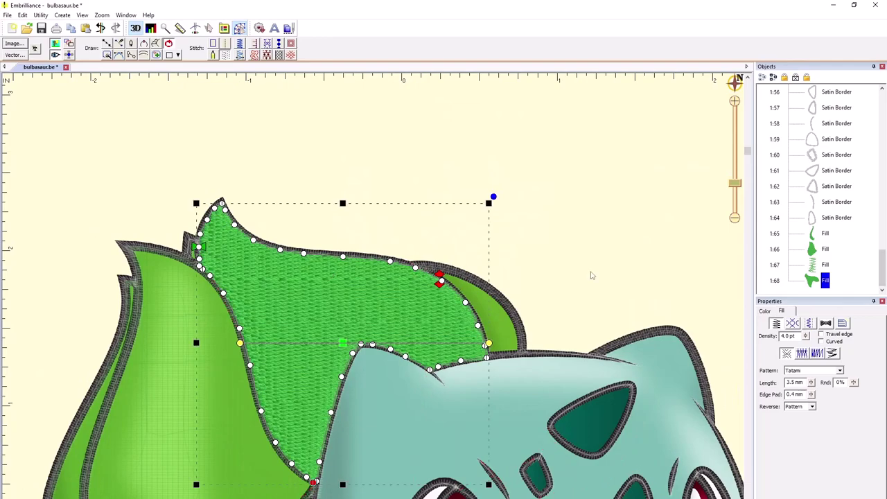
Start an outline at the small back leaf's upper corner and trace its border with the rear leaf down to the head line
left_click(425, 206)
left_click(107, 43)
scroll(489, 250, "up", 5)
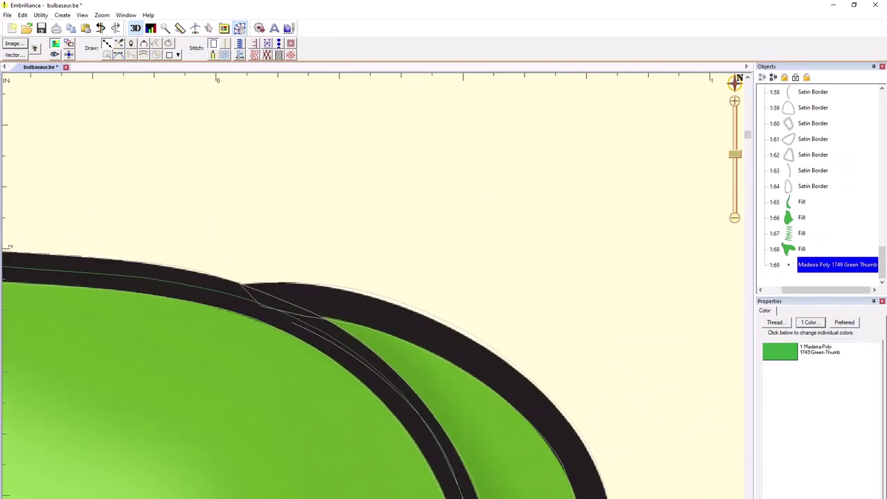
left_click(309, 300)
left_click(297, 323)
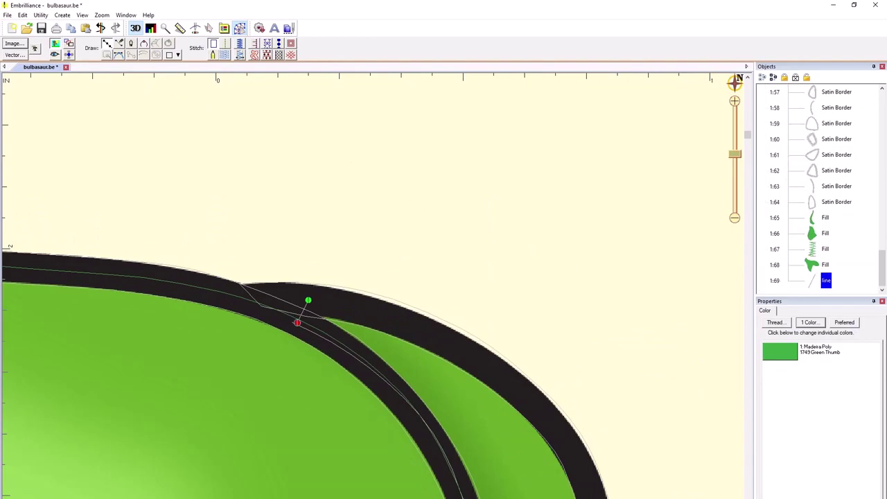
left_click(370, 371)
left_click(431, 444)
scroll(446, 478, "down", 1)
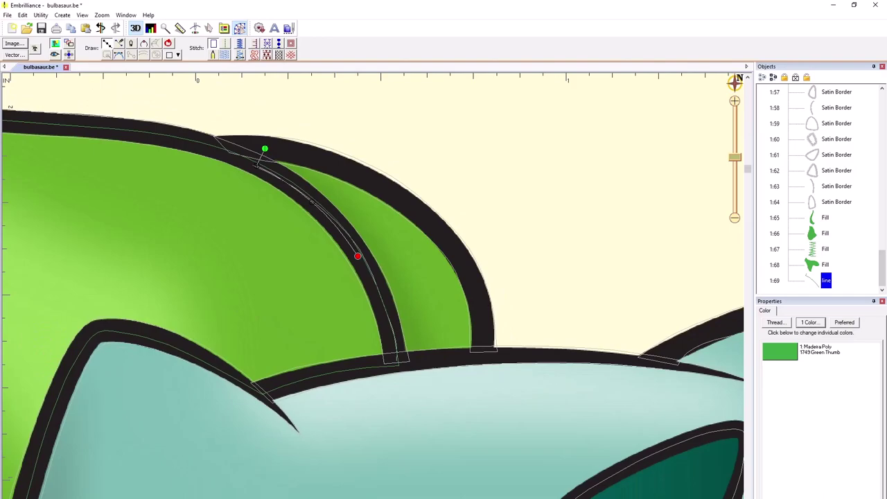
left_click(390, 327)
left_click(397, 362)
Continue the small back leaf's outline along the head line and turn up into its outer border
scroll(421, 359, "up", 1)
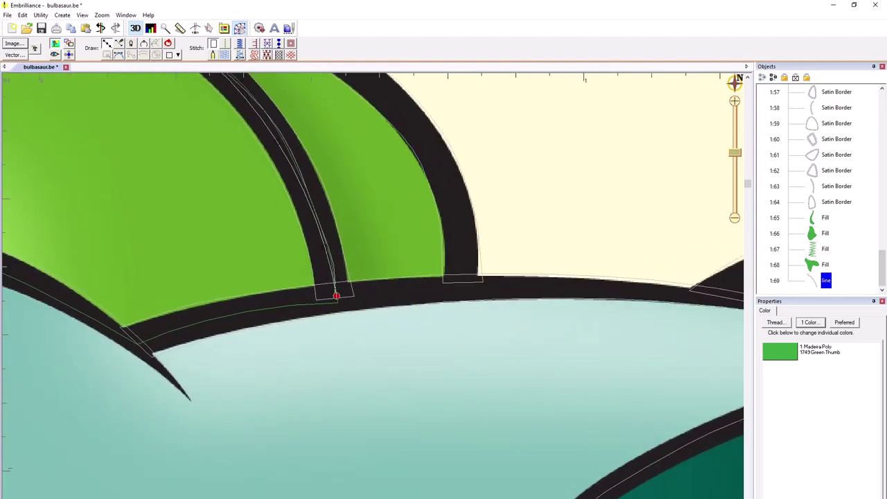
left_click(336, 296)
left_click(366, 295)
left_click(439, 292)
left_click(467, 292)
left_click(463, 245)
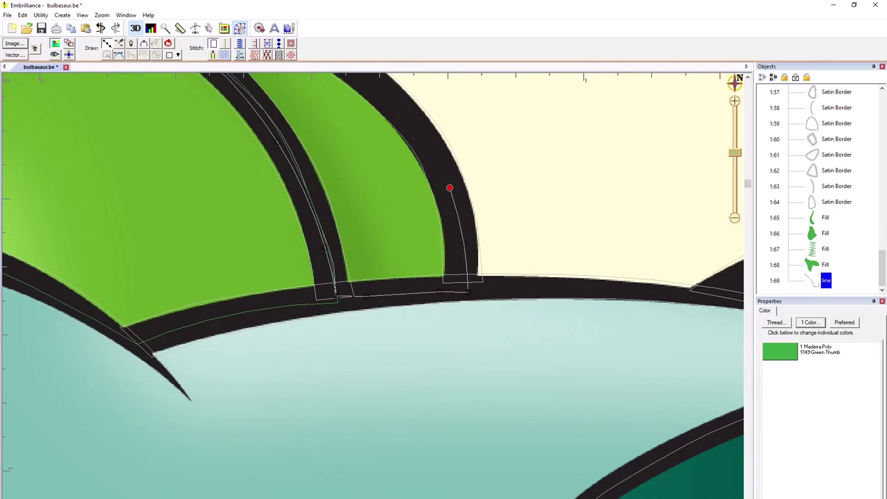
Trace the small back leaf's outer curve back to its upper corner and close the outline
left_click(449, 188)
left_click(423, 130)
scroll(376, 84, "down", 1)
scroll(372, 295, "up", 1)
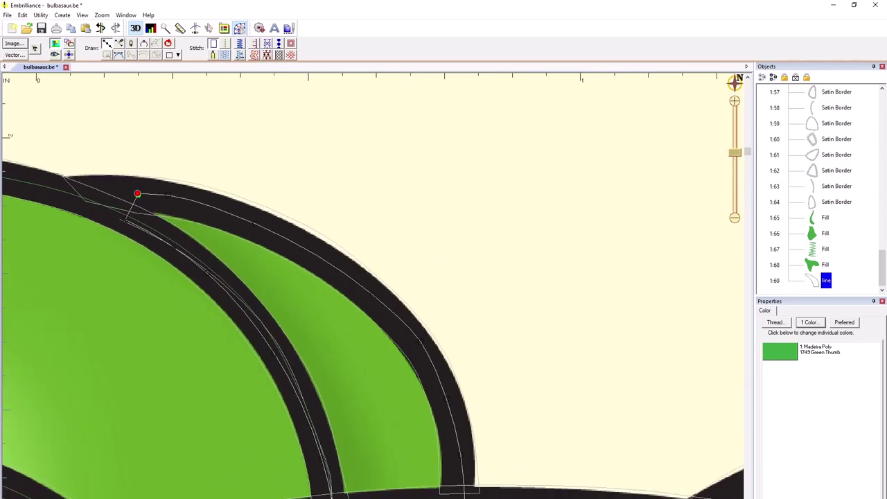
left_click(137, 193)
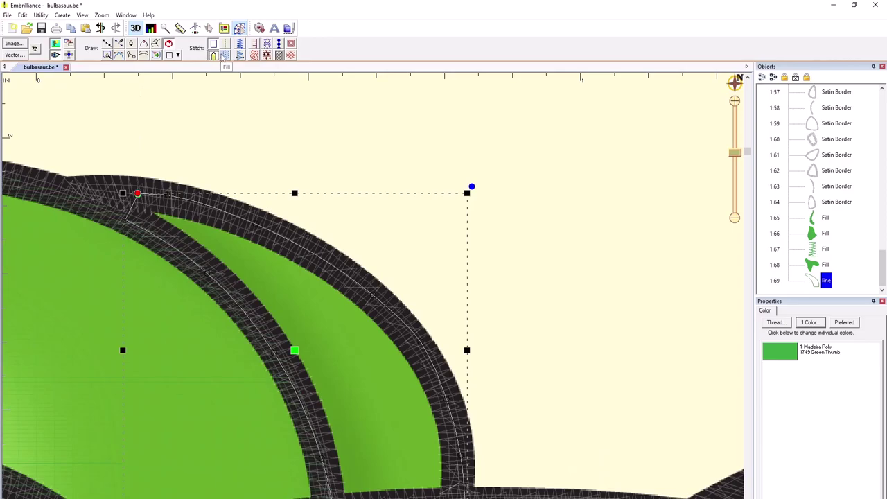
Convert the small back leaf's closed outline into a fill
left_click(225, 55)
scroll(373, 294, "down", 5)
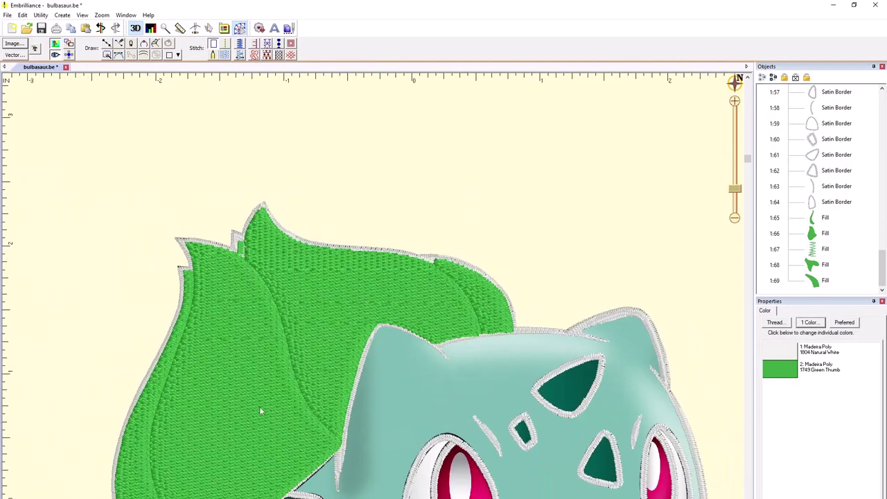
scroll(390, 311, "down", 2)
Move all five green leaf fills to first place in the stitching order
left_click(811, 218)
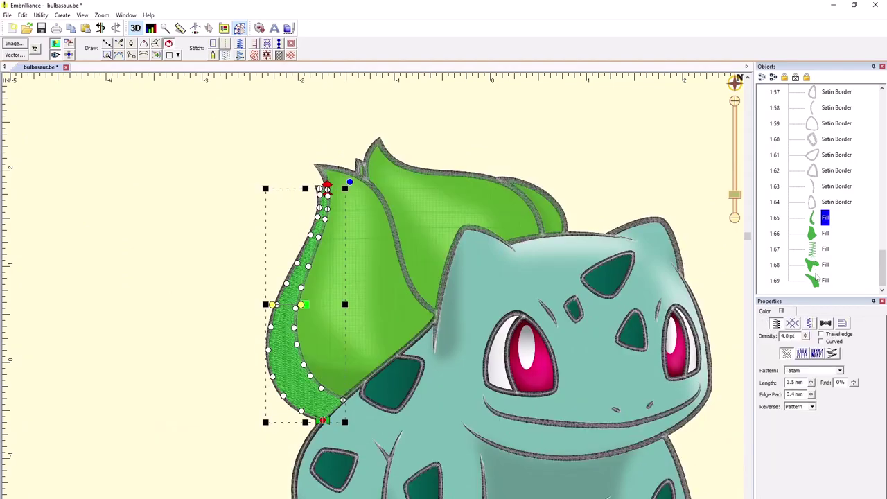
left_click(813, 280, "shift")
right_click(814, 289)
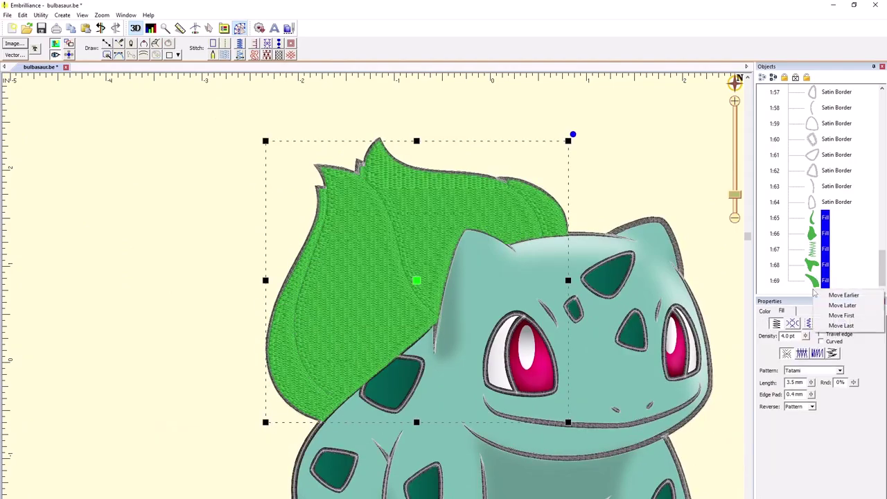
left_click(841, 315)
left_click(203, 299)
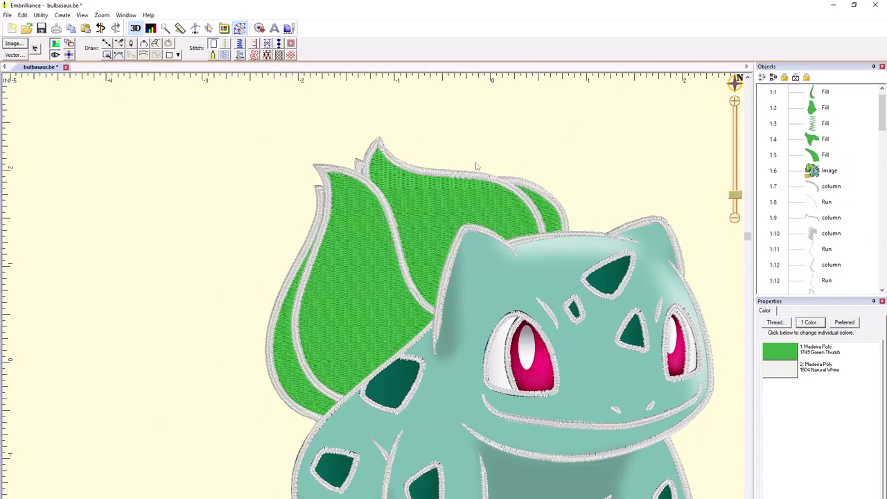
Change the Natural White outline thread to Madeira Poly 1800 Emerald Black, searching the thread names for "emerald"
left_click(812, 187)
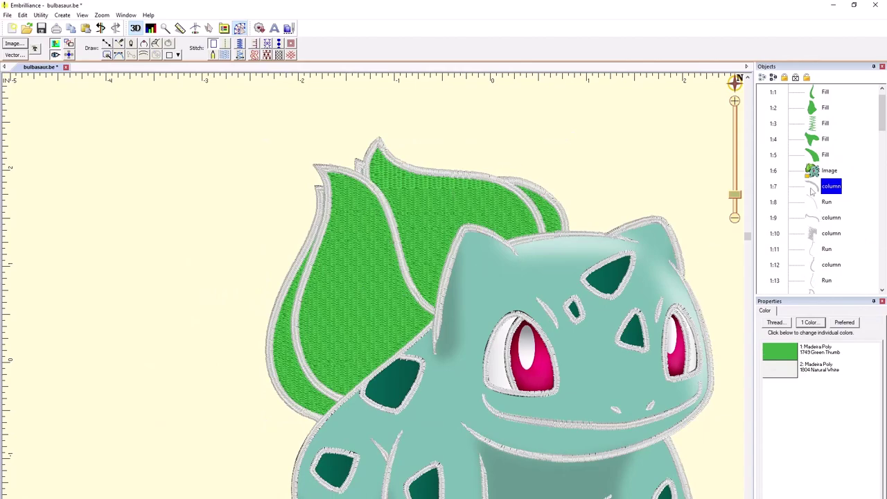
left_click(703, 186)
left_click(815, 371)
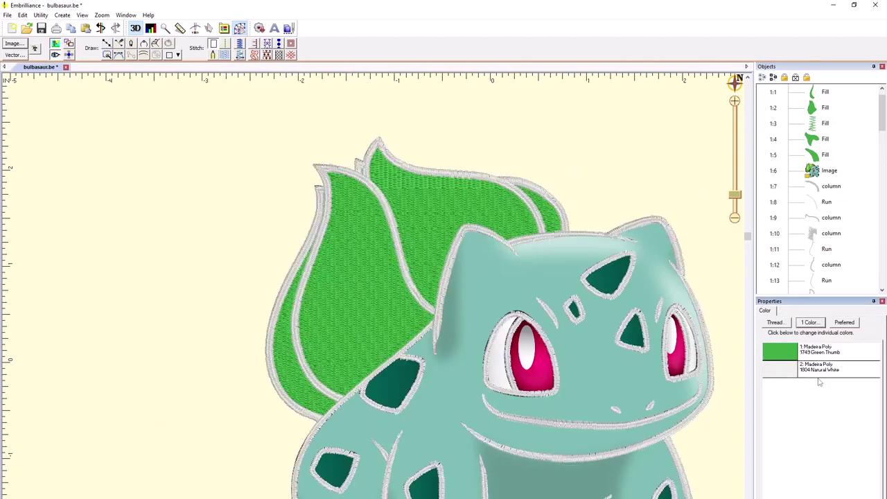
left_click(442, 225)
left_click(442, 234)
type("emerald")
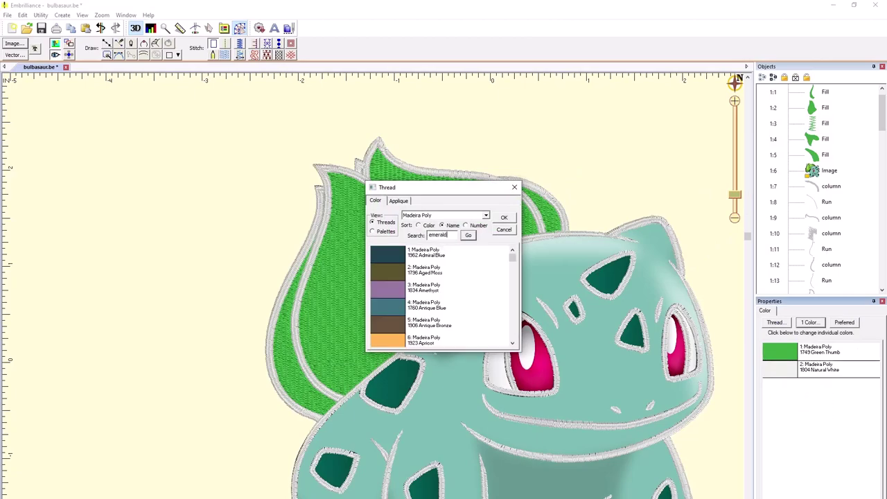
left_click(467, 236)
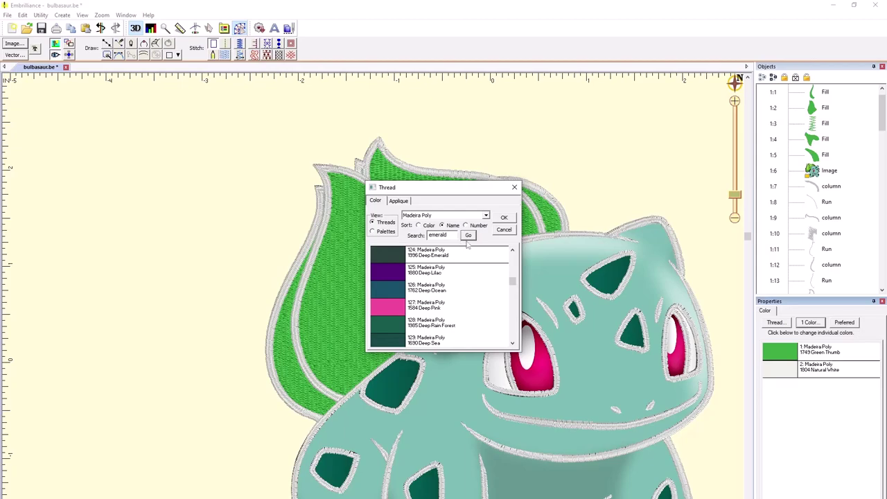
left_click(467, 235)
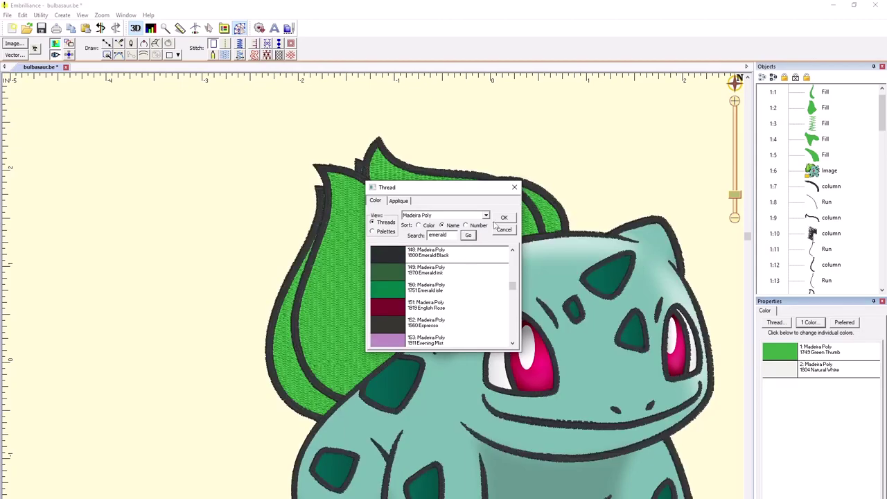
left_click(500, 219)
scroll(234, 269, "down", 1)
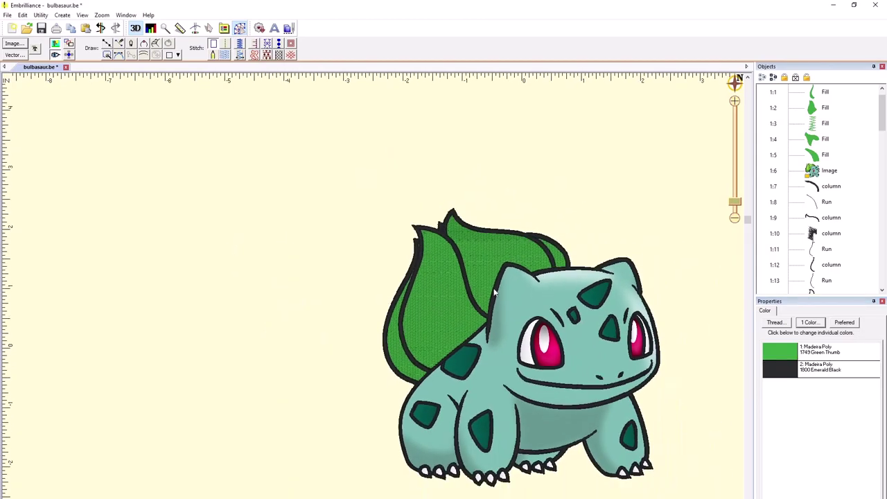
scroll(478, 298, "down", 2)
scroll(374, 295, "up", 3)
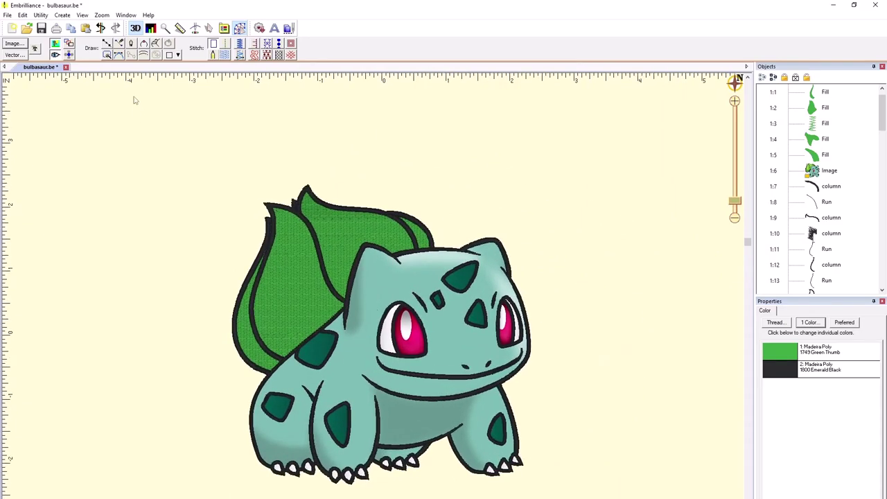
left_click(56, 55)
left_click(55, 54)
left_click(56, 44)
left_click(55, 44)
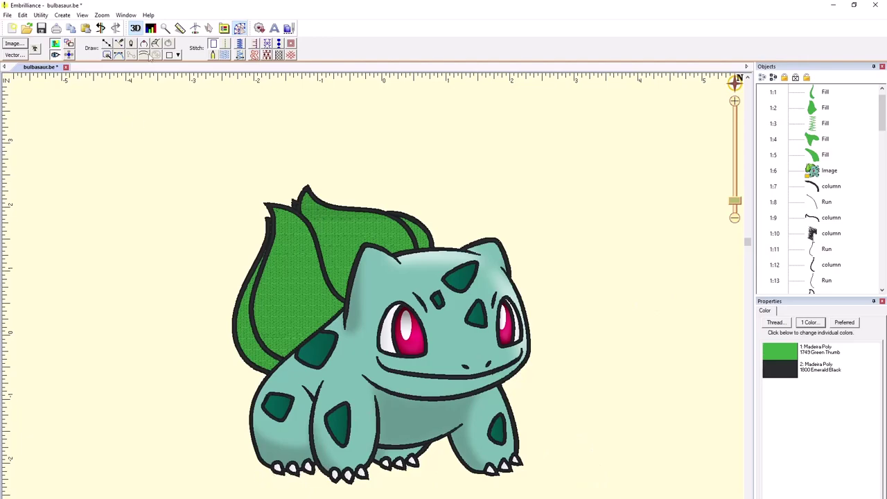
Select the satin borders of the six claws on the two leftmost feet
scroll(338, 344, "up", 5)
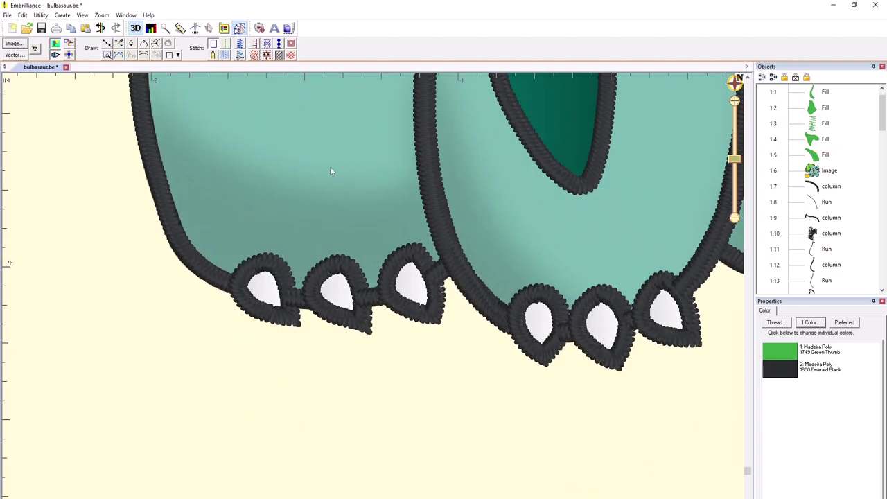
left_click(268, 265)
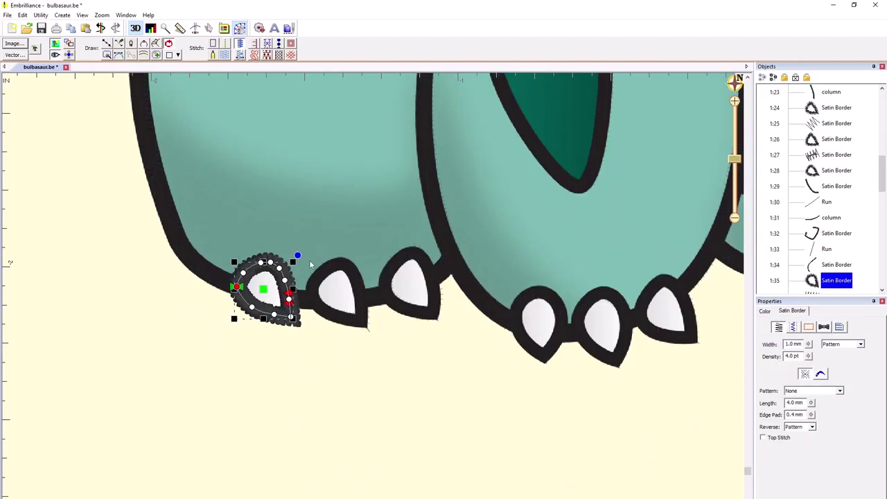
left_click(347, 263, "shift")
left_click(416, 258, "shift")
left_click(539, 301, "shift")
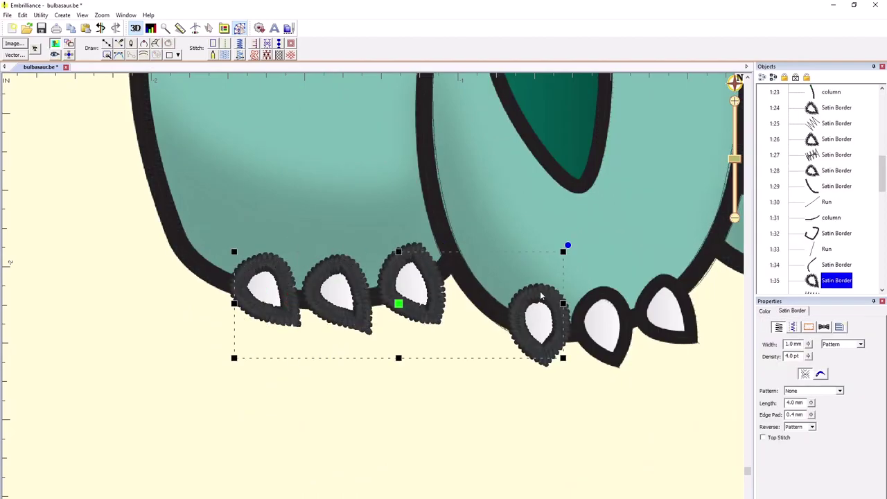
left_click(600, 309, "shift")
left_click(655, 297, "shift")
Add the six claw borders of the other two feet to the selection and duplicate all twelve in place
scroll(443, 290, "down", 2)
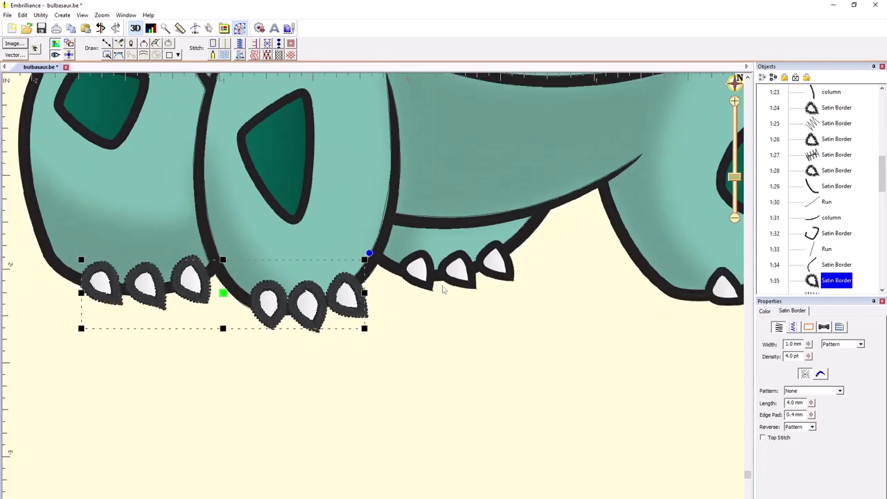
left_click(424, 258, "shift")
left_click(454, 263, "shift")
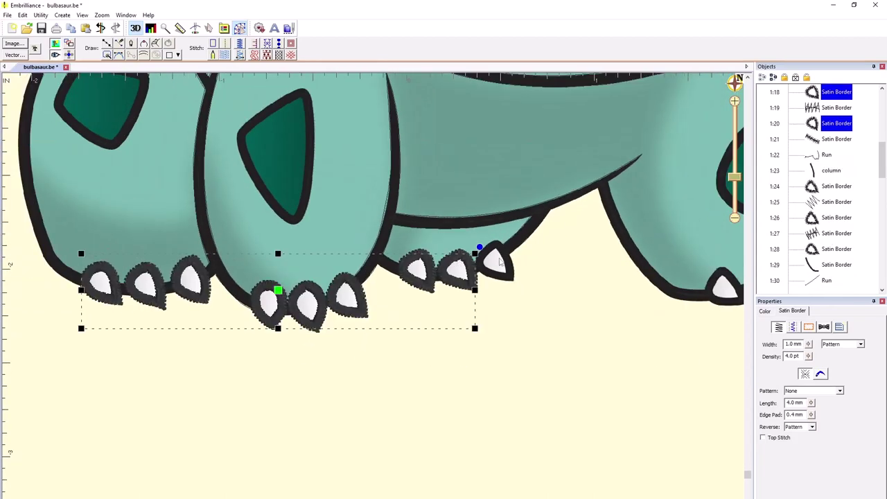
left_click(503, 258, "shift")
scroll(661, 299, "down", 3)
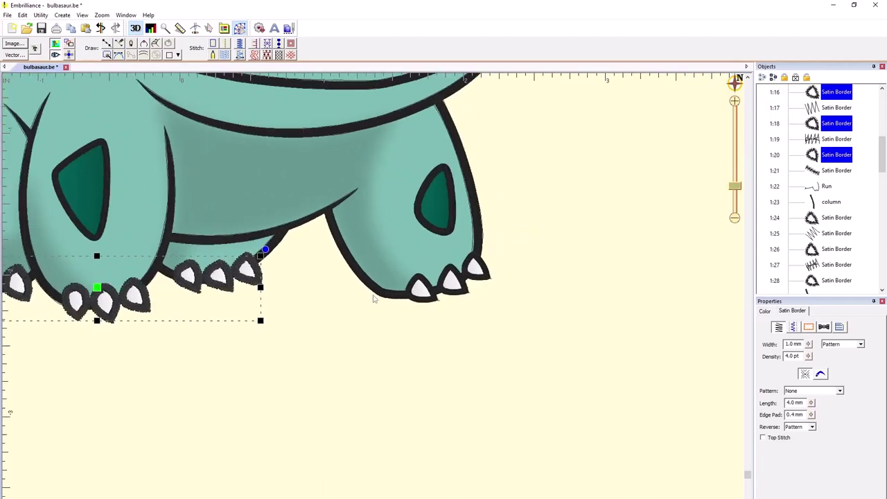
scroll(374, 299, "up", 1)
left_click(422, 280, "shift")
left_click(458, 275, "shift")
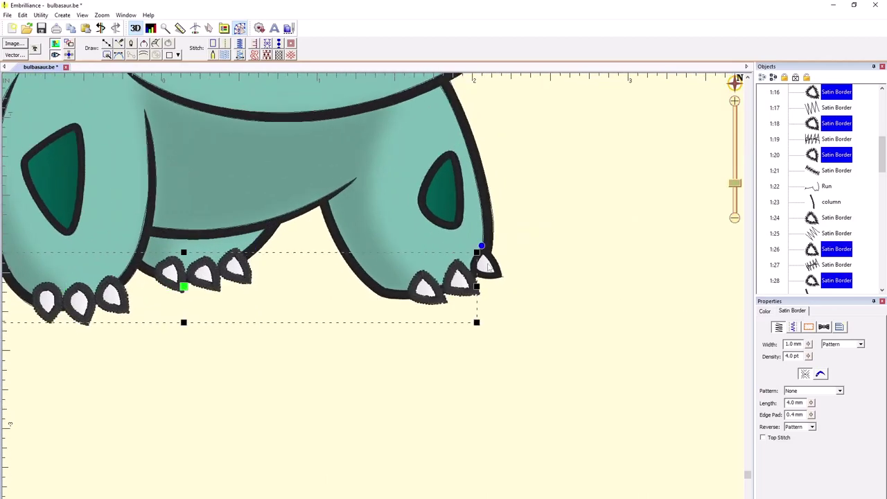
left_click(496, 264, "shift")
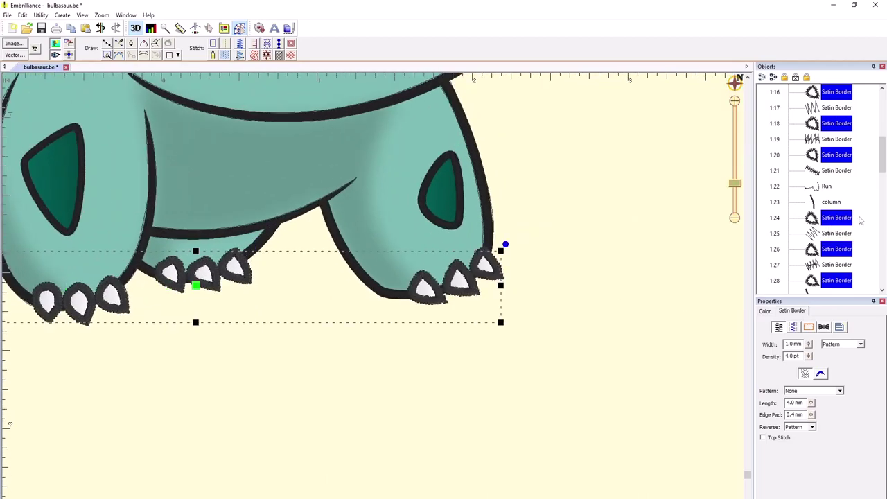
key("Escape")
key("ctrl+v")
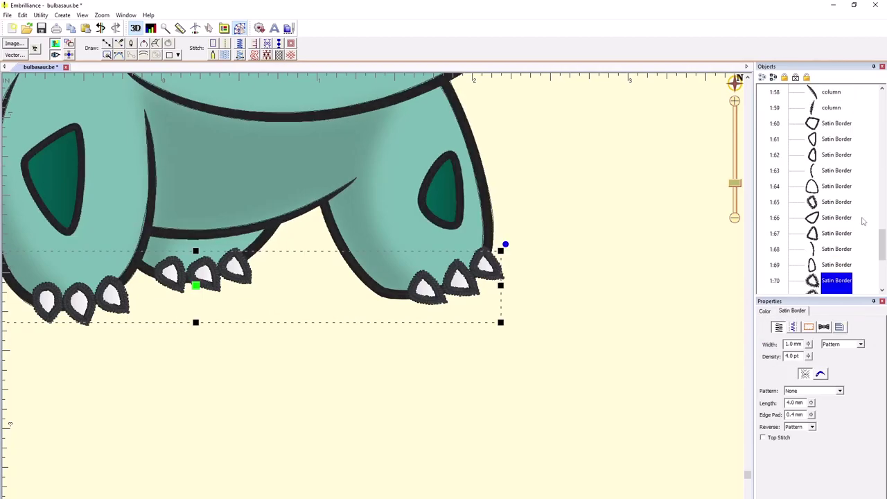
scroll(809, 281, "down", 4)
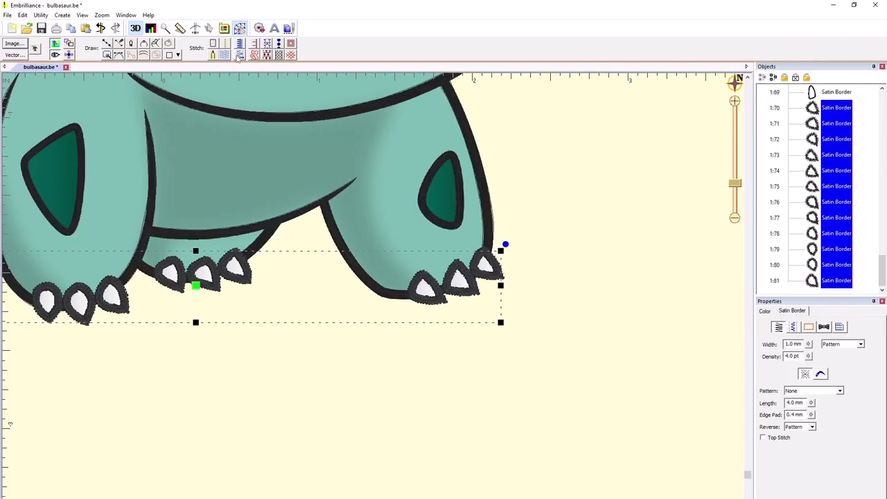
Convert the duplicated claw borders to fills and set their thread to Madeira Poly 1805 Fluorescent White
left_click(225, 56)
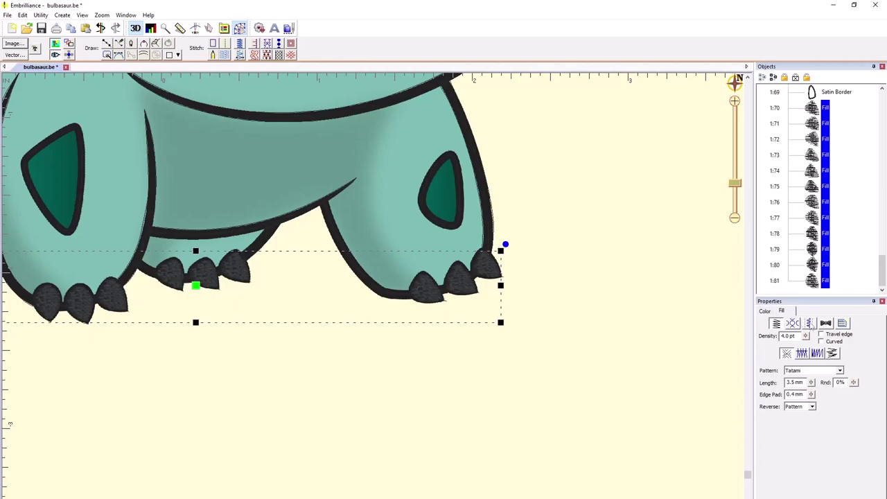
left_click(766, 312)
left_click(818, 346)
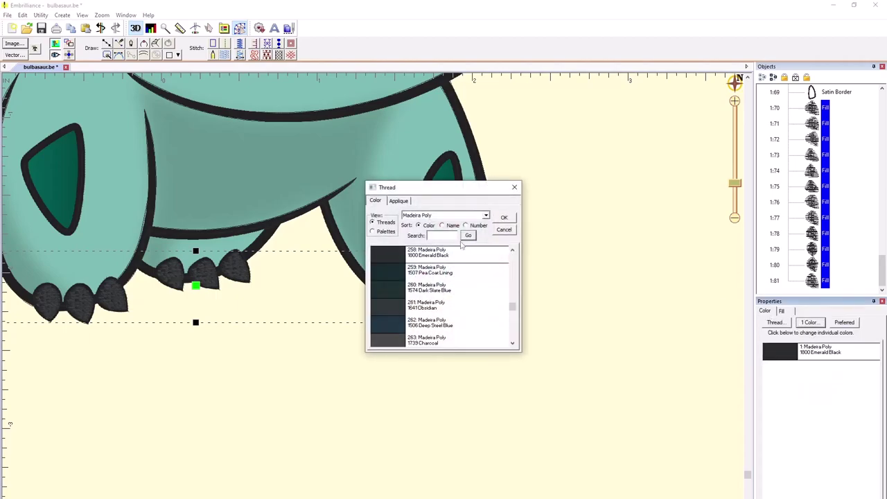
left_click(442, 225)
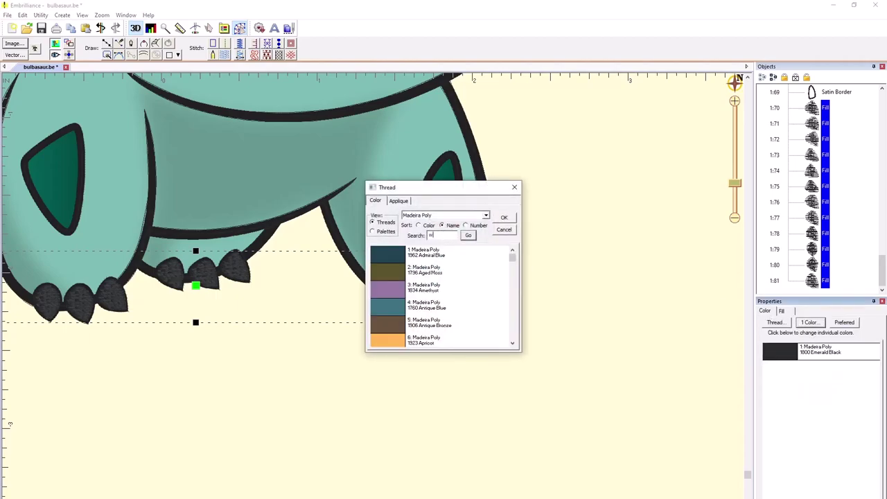
left_click(467, 236)
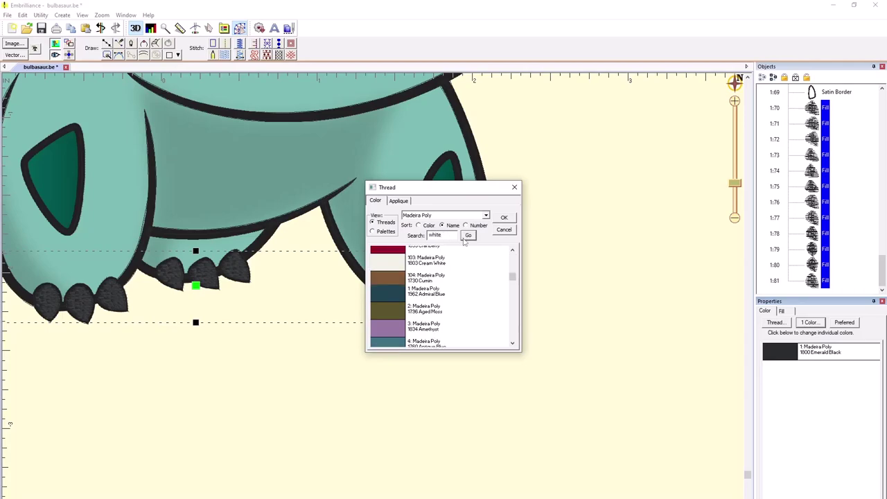
left_click(467, 236)
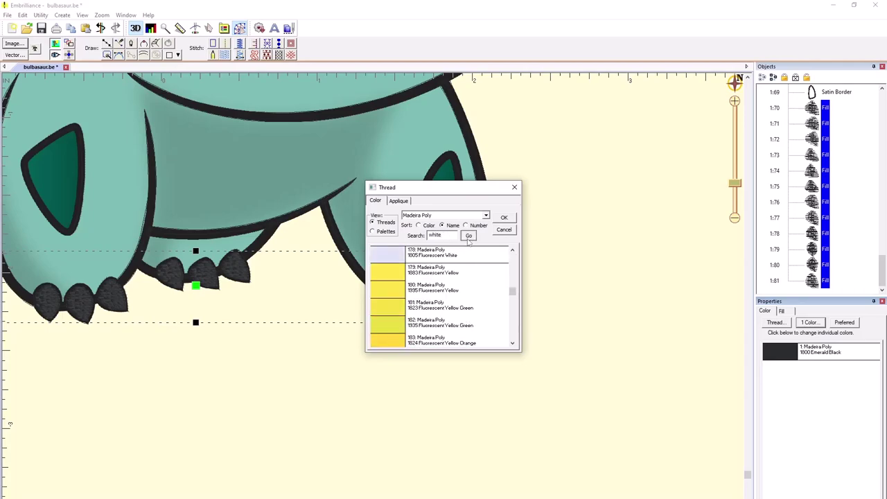
left_click(468, 257)
left_click(504, 218)
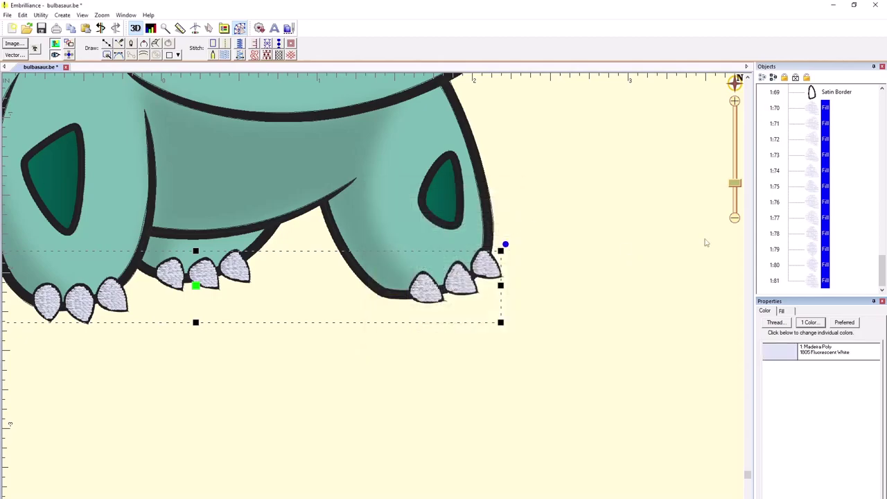
Move the twelve white claw fills to first place in the stitching order
right_click(811, 114)
left_click(844, 141)
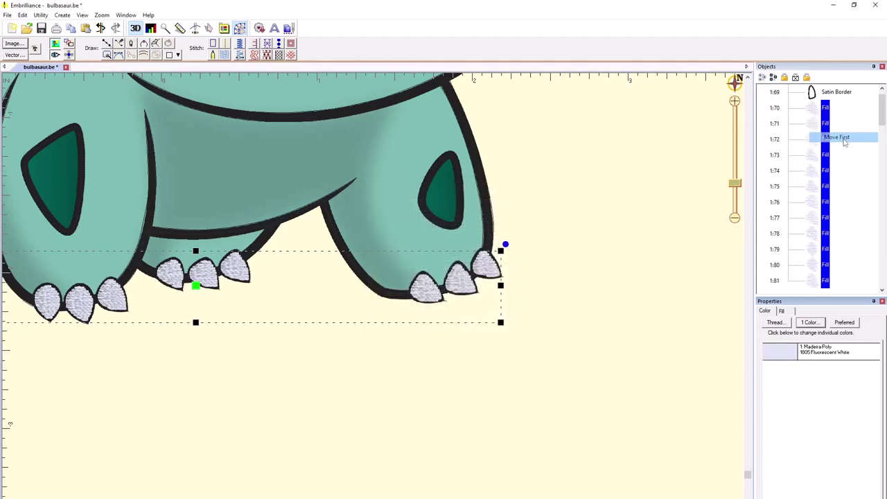
left_click(315, 286)
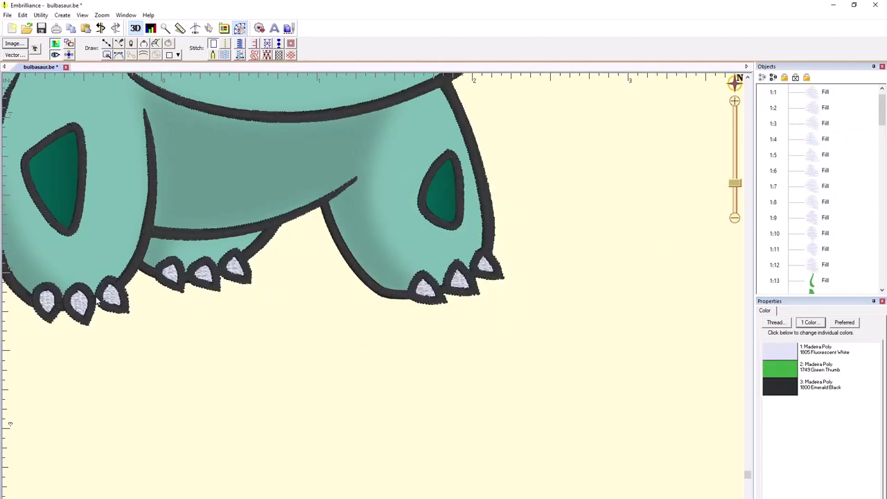
scroll(187, 285, "down", 3)
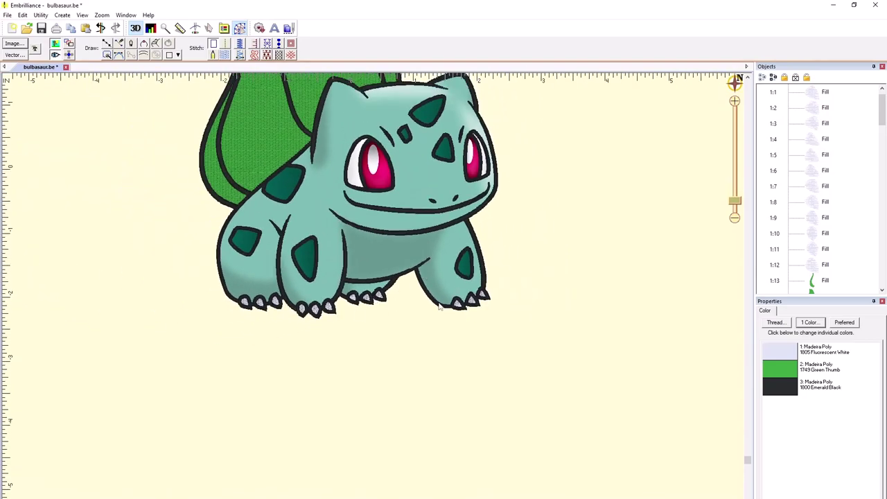
Hide the background artwork and try to select the satin borders of the dark spots on the back, legs and forehead
scroll(316, 277, "up", 1)
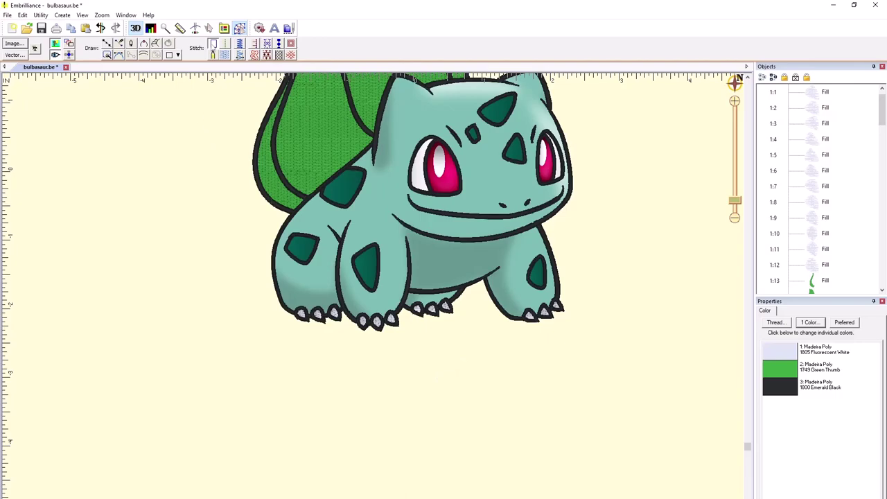
left_click(58, 44)
left_click(322, 240)
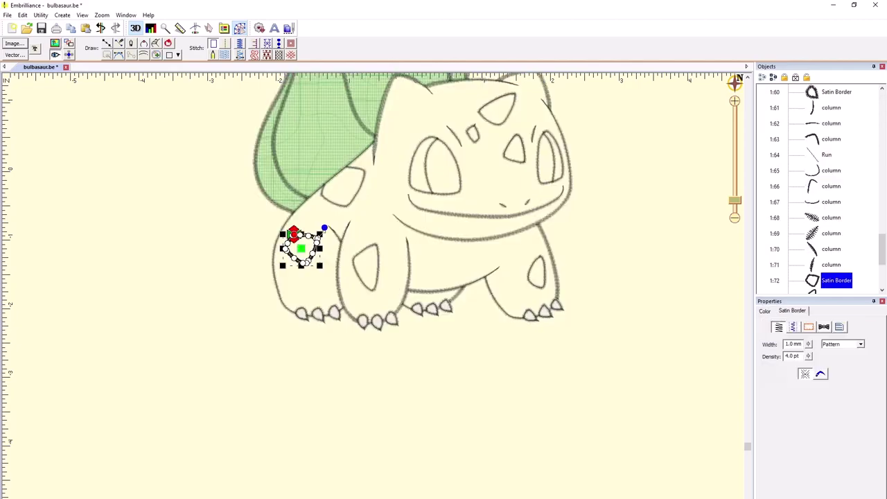
left_click(350, 200, "ctrl")
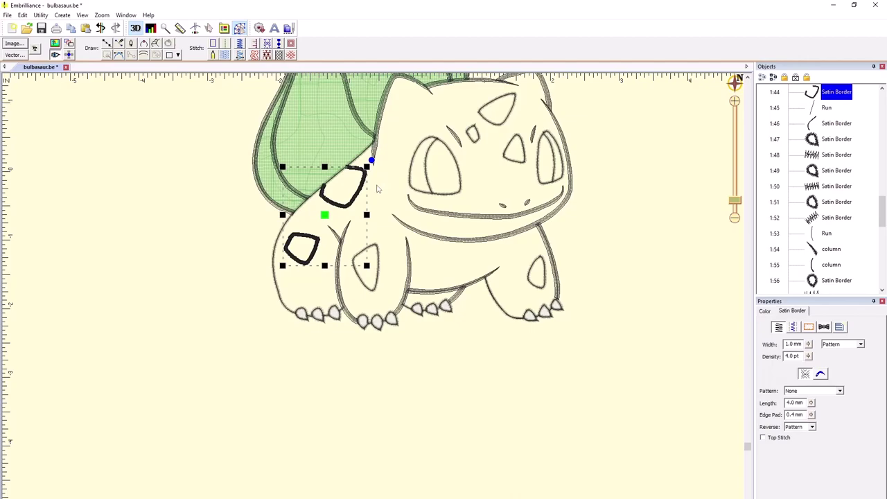
left_click(376, 188)
left_click(361, 189)
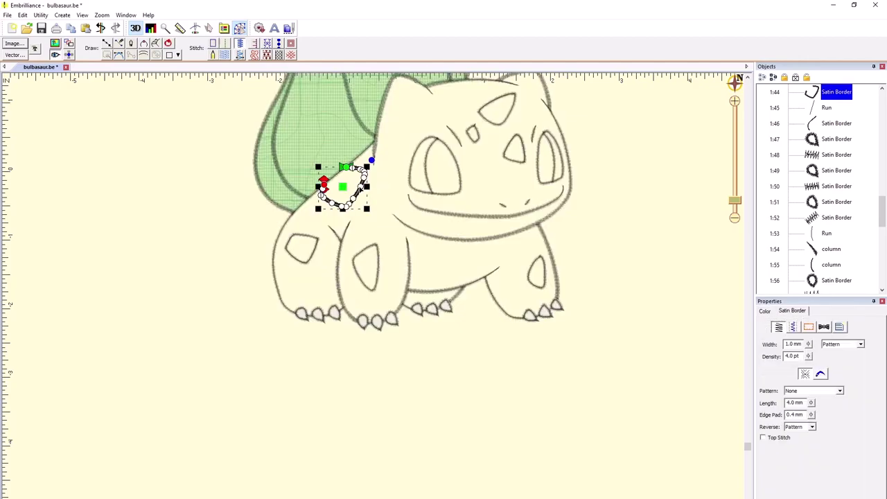
left_click(309, 275)
left_click(306, 263)
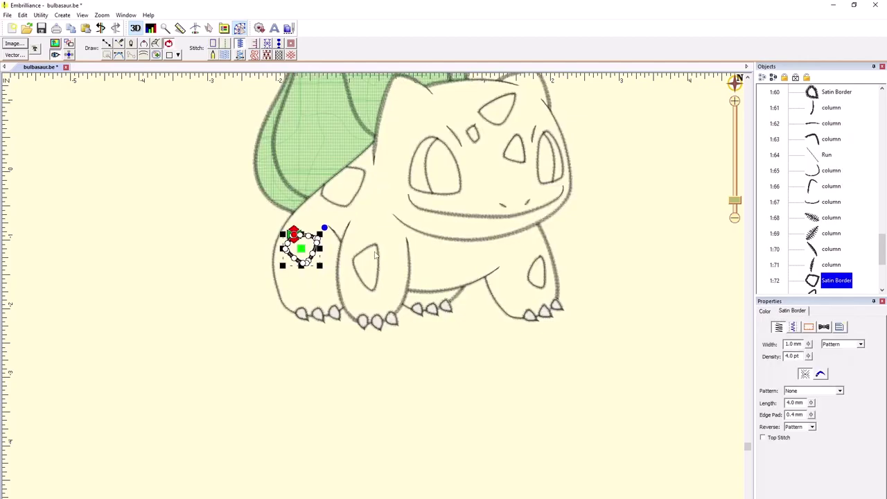
left_click(376, 254, "shift")
left_click(531, 273, "shift")
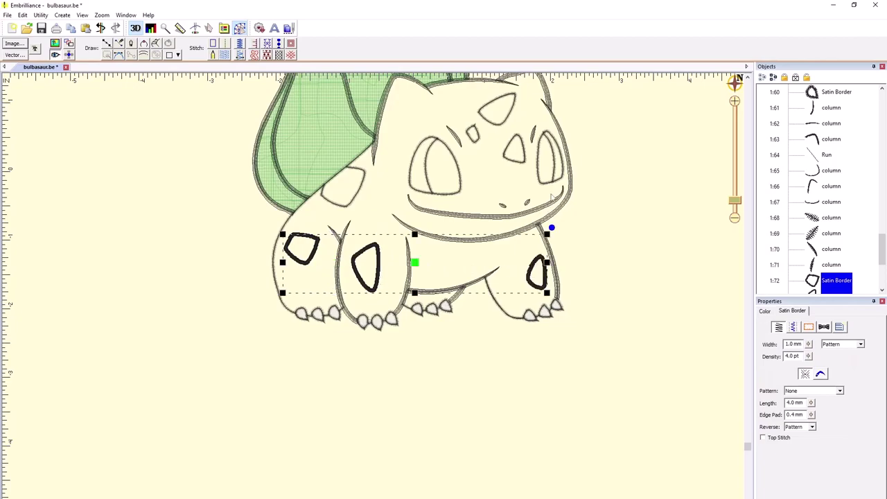
left_click(517, 138, "ctrl")
left_click(503, 117)
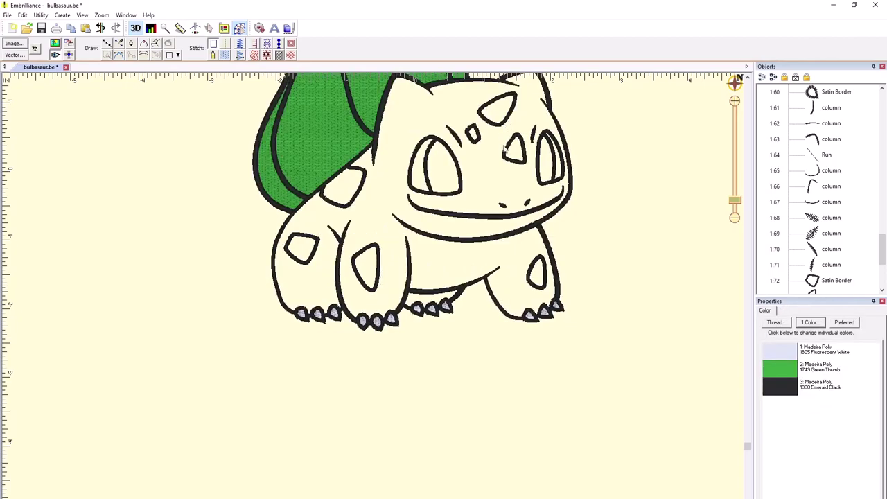
Select the satin borders of the three forehead spots and three leg spots and duplicate all six in place
left_click(502, 129)
left_click(473, 139, "shift")
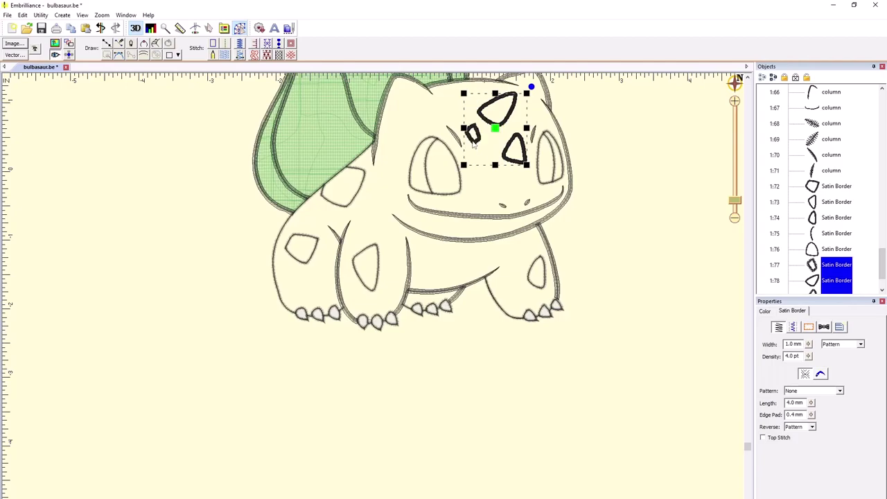
left_click(537, 261, "shift")
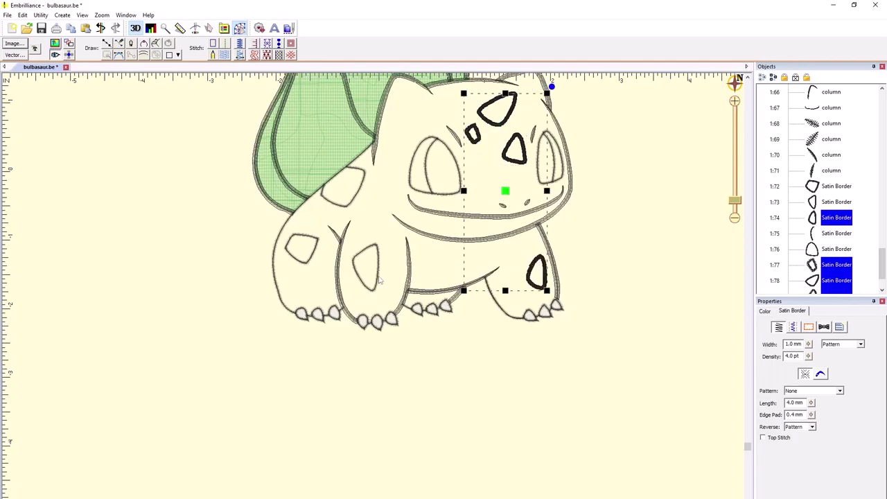
left_click(378, 278, "shift")
left_click(307, 259, "shift")
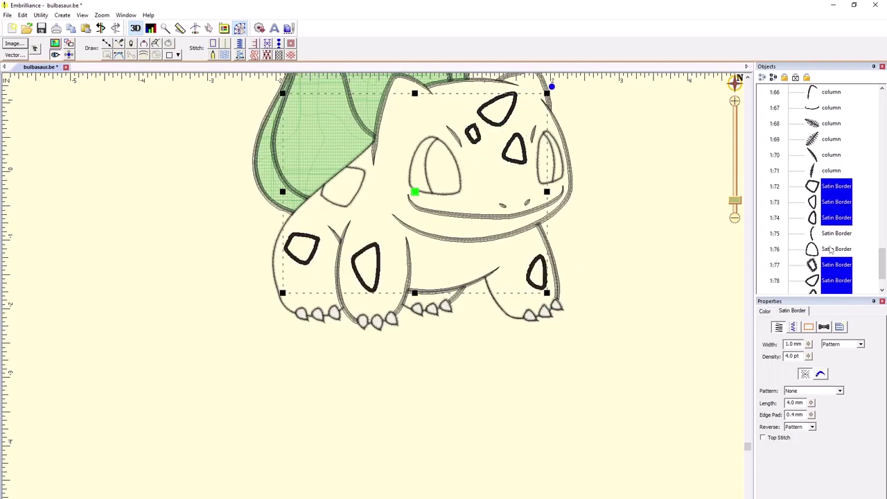
key("ctrl+c")
key("ctrl+v")
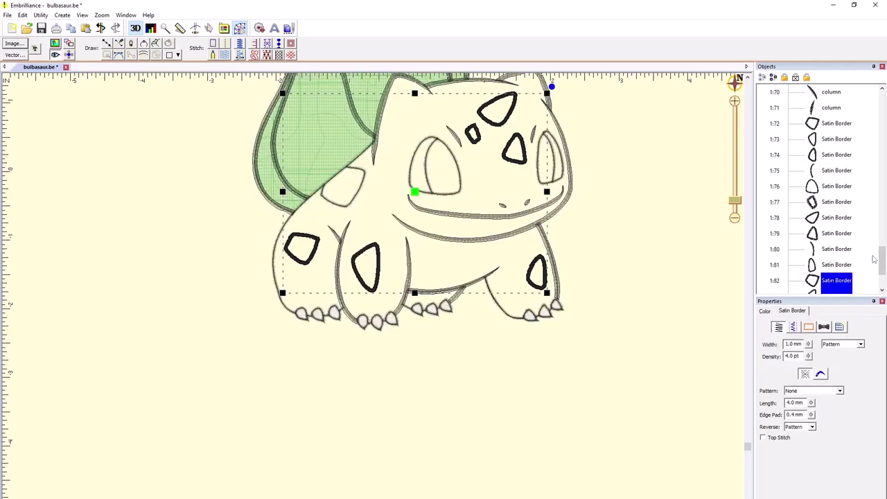
Convert the six duplicated spot borders to fills and set their thread to Madeira Poly 1962 Admiral Blue
left_click(224, 56)
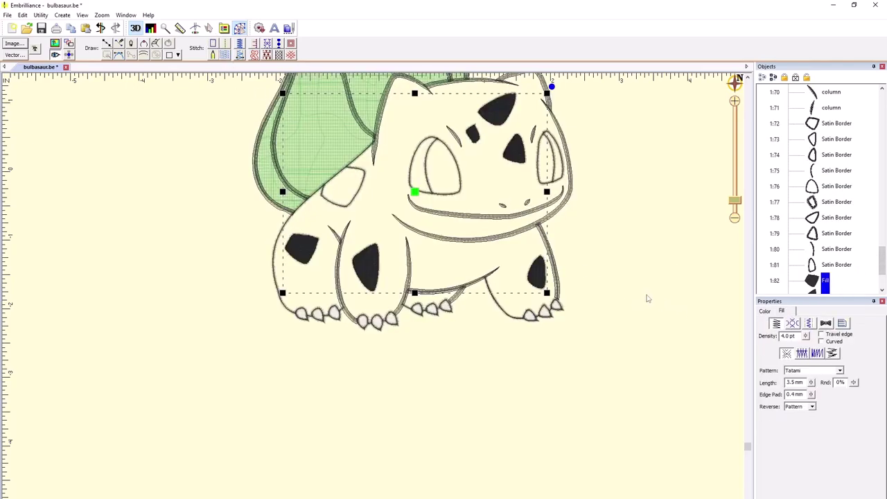
left_click(765, 311)
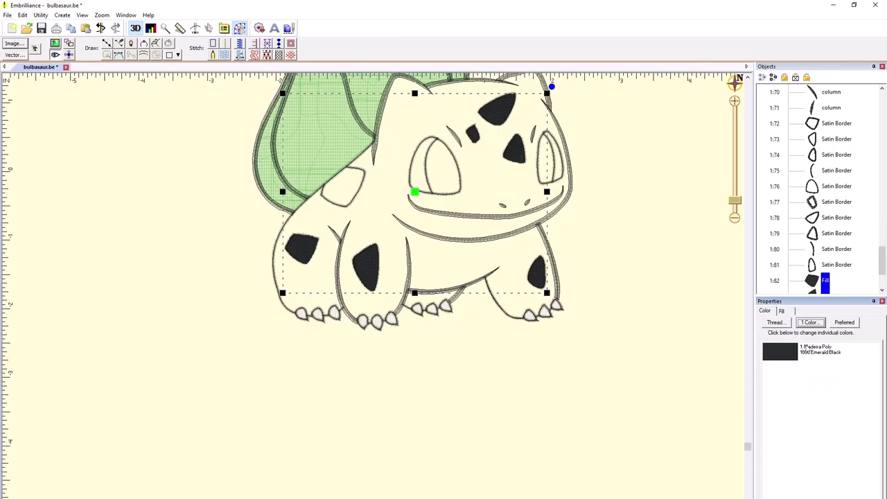
left_click(805, 349)
left_click(442, 227)
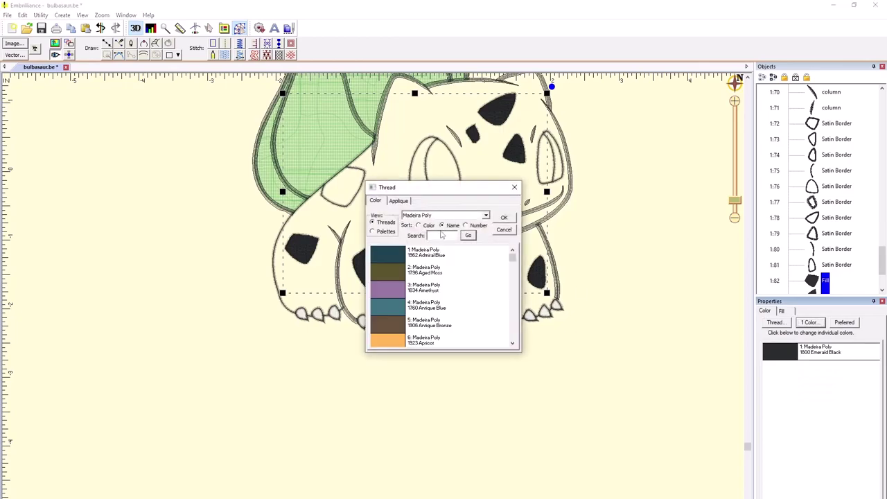
left_click(441, 254)
left_click(503, 217)
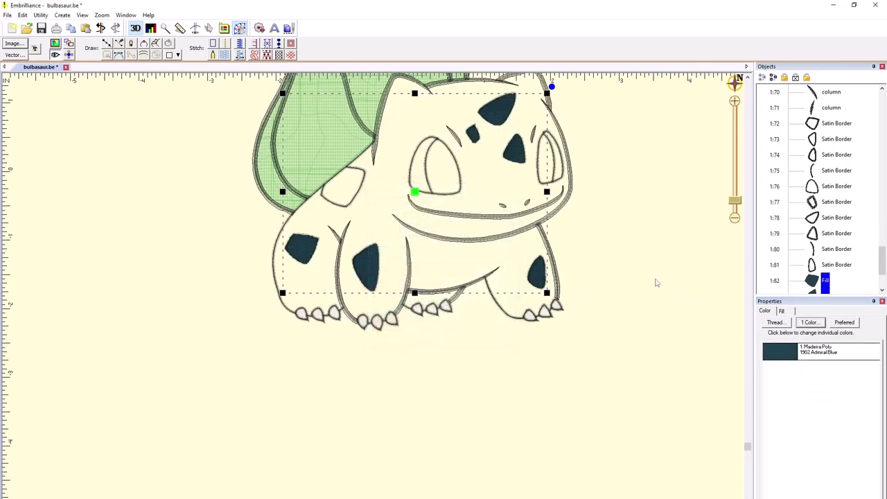
Show the background artwork again together with the stitches and move the six Admiral Blue spot fills to first place in the stitching order
left_click(55, 45)
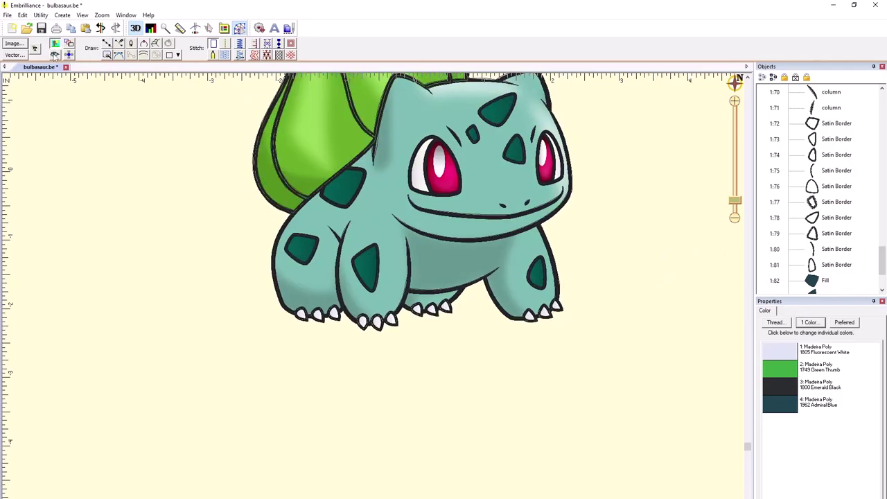
left_click(55, 55)
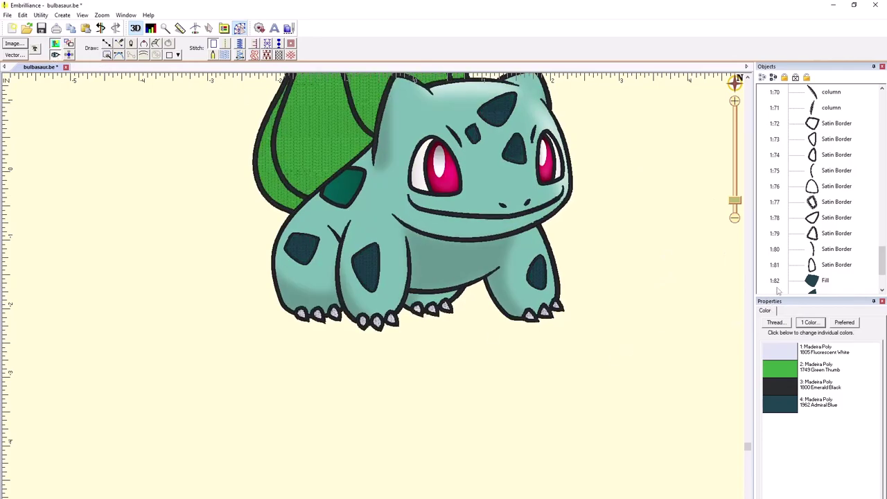
left_click(816, 282)
scroll(816, 282, "down", 2)
left_click(817, 281, "shift")
right_click(816, 281)
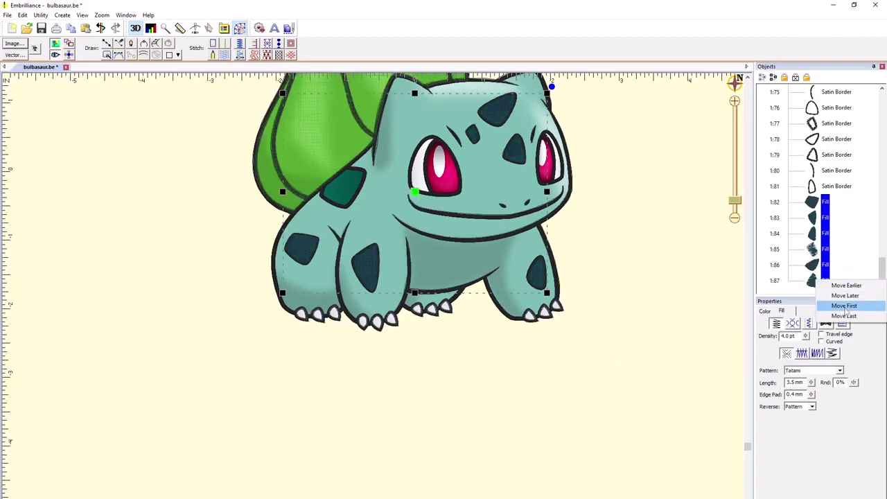
left_click(844, 305)
left_click(611, 226)
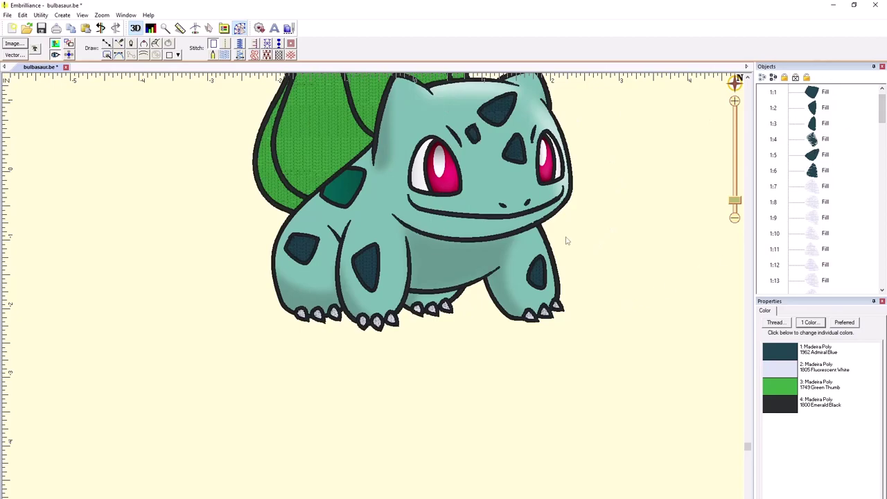
Select the open satin border of the spot on the back beside the green bulb and duplicate it in place
scroll(567, 239, "down", 1)
scroll(372, 298, "up", 1)
scroll(375, 294, "up", 2)
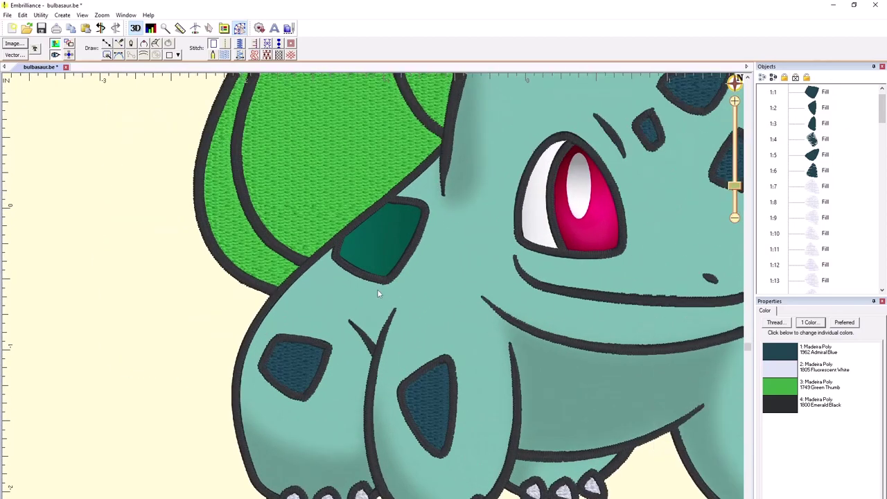
left_click(379, 281)
scroll(379, 281, "up", 1)
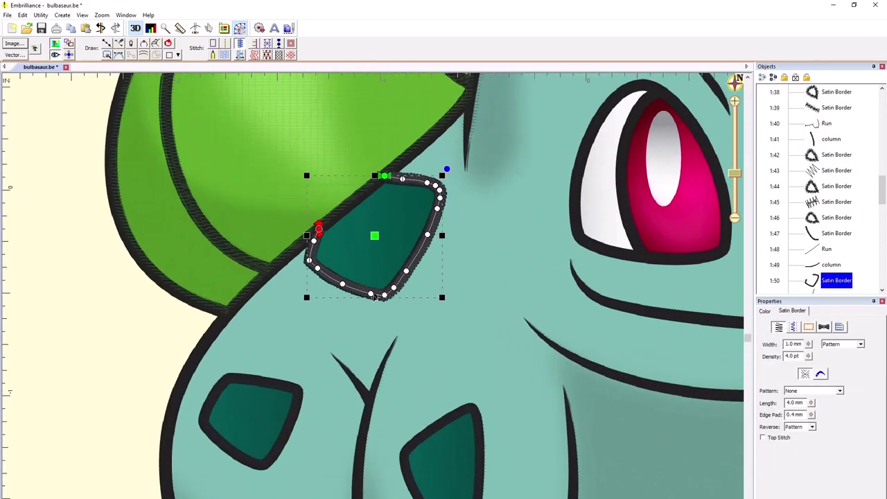
key("ctrl+x")
key("ctrl+v")
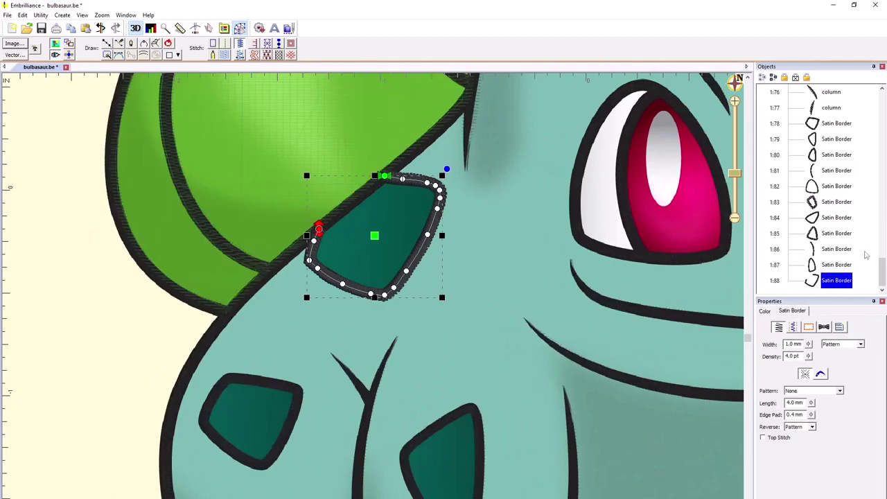
Close the duplicated back-spot border along the bulb's edge and move its stitching end marker to the path's start point
scroll(352, 222, "up", 3)
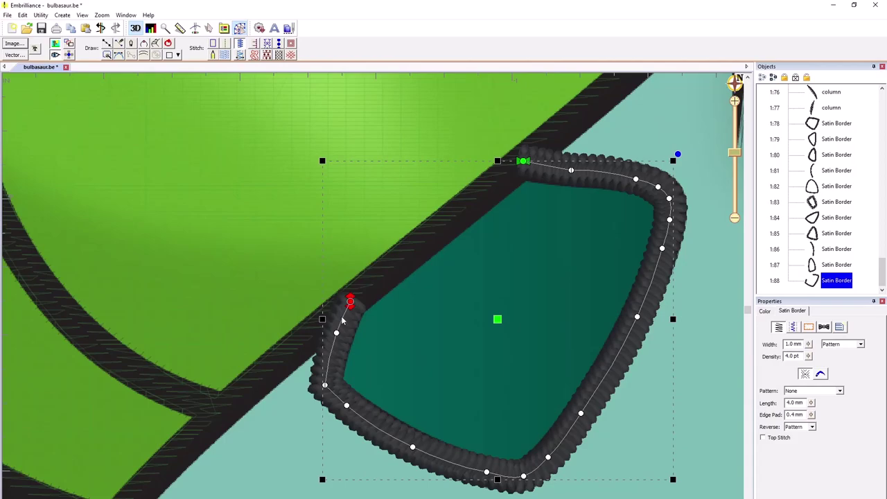
left_click_drag(350, 301, 523, 161)
left_click(357, 297)
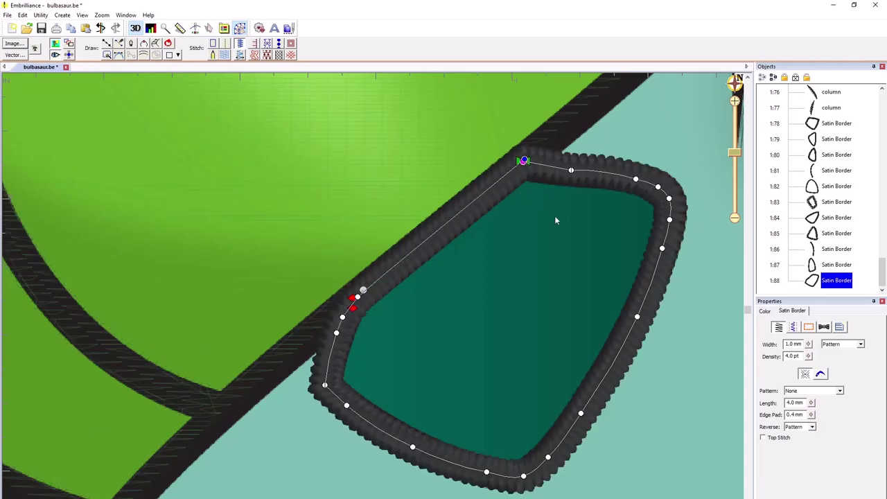
key("Escape")
left_click(820, 284)
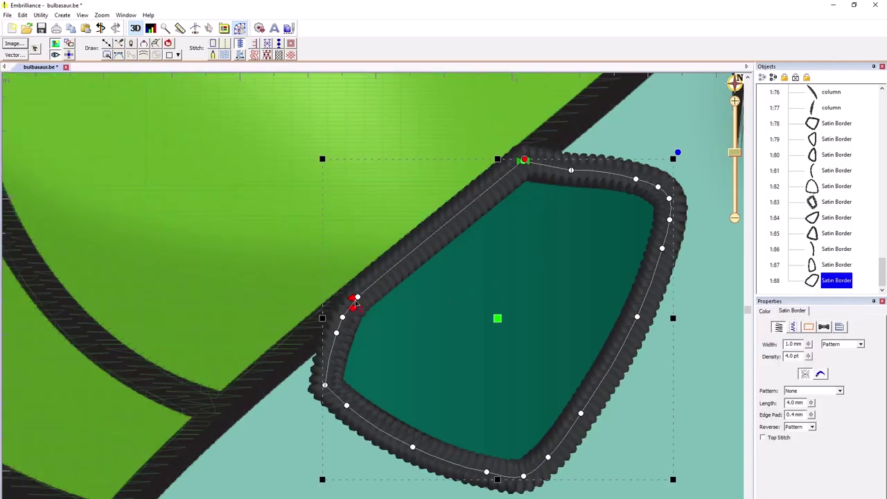
left_click_drag(353, 300, 524, 157)
Convert the closed back-spot border to a fill and move it to first place in the stitching order
left_click(224, 54)
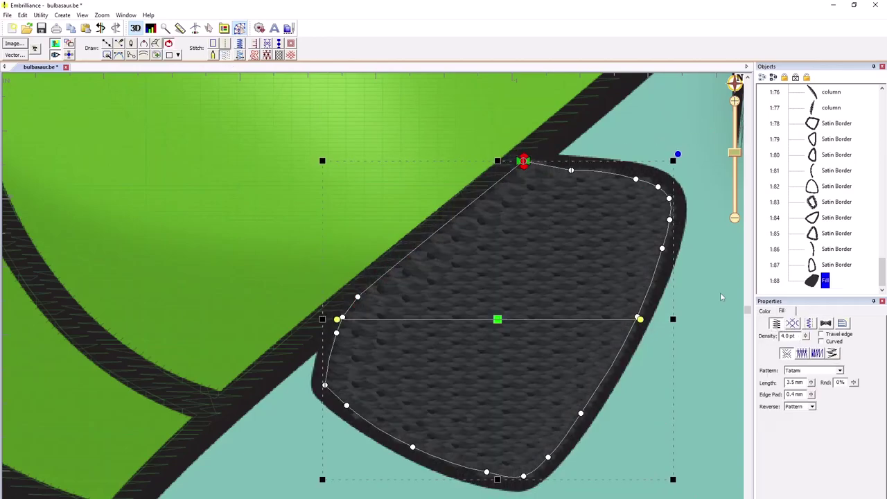
left_click(773, 312)
left_click(789, 351)
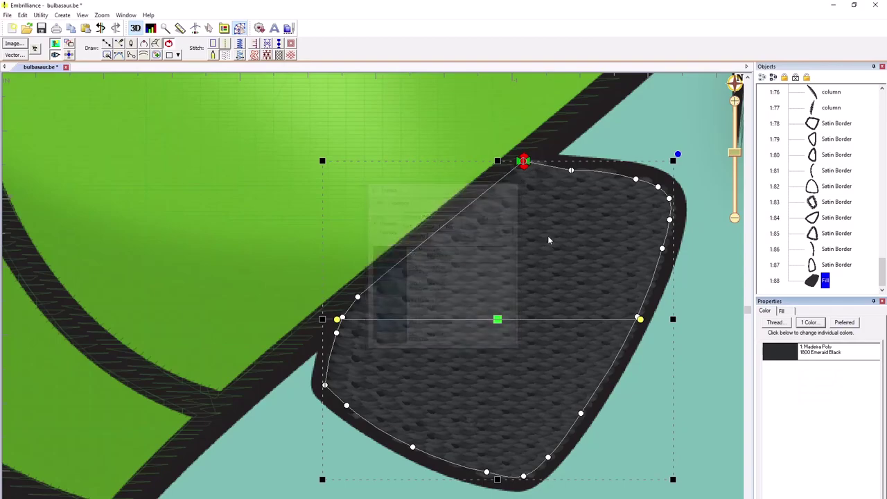
left_click(511, 231)
right_click(820, 283)
left_click(836, 311)
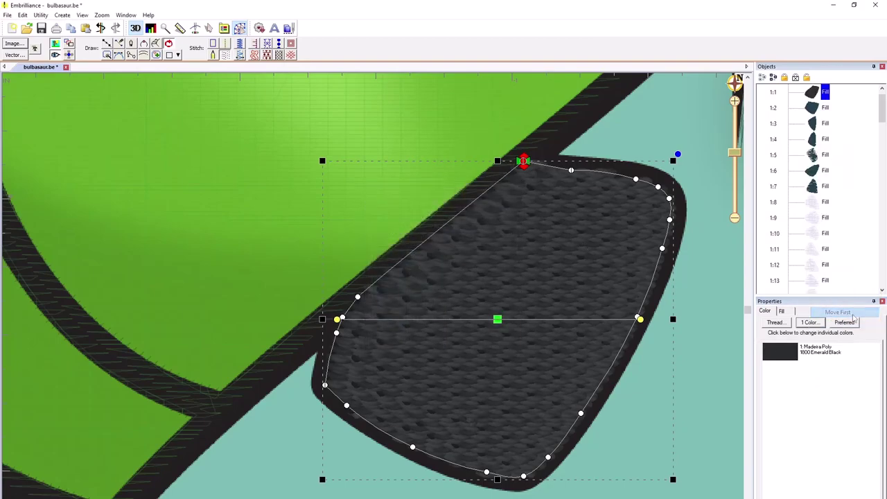
left_click(816, 112)
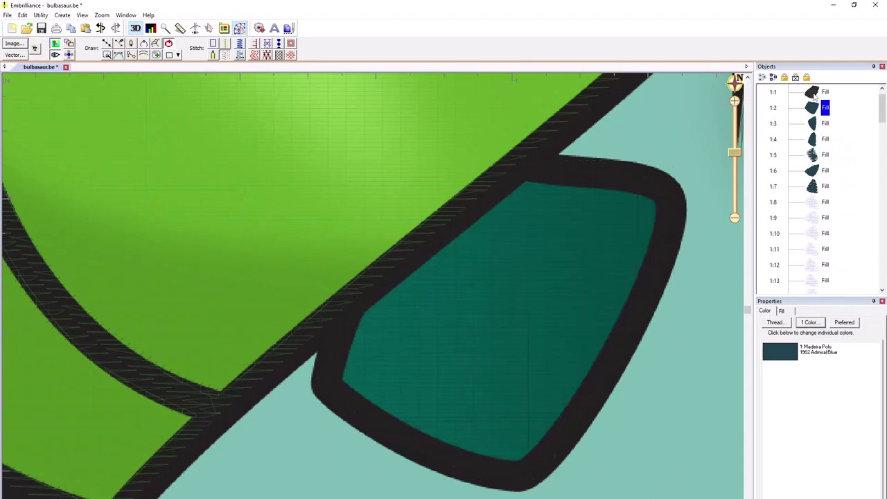
left_click(815, 96)
left_click(775, 322)
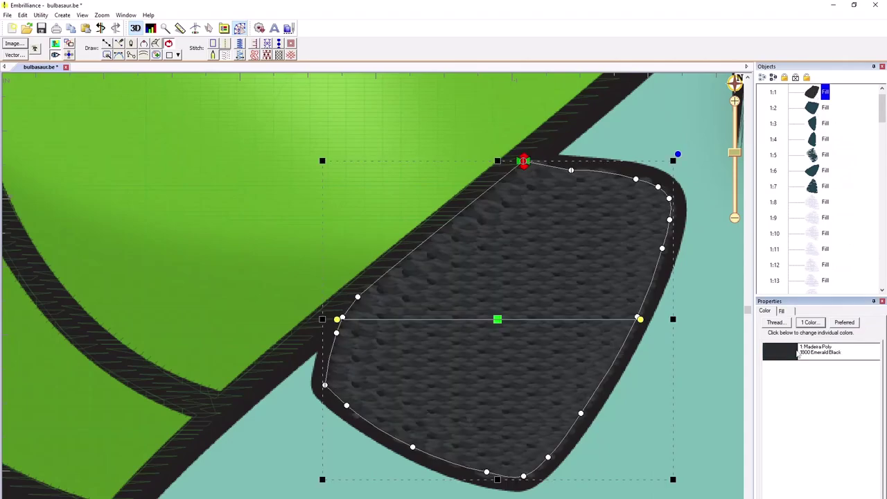
left_click(465, 225)
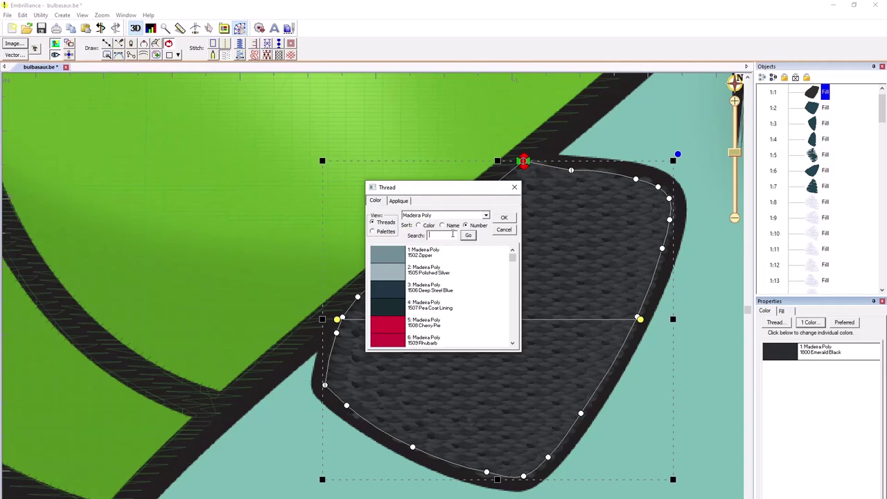
left_click(499, 221)
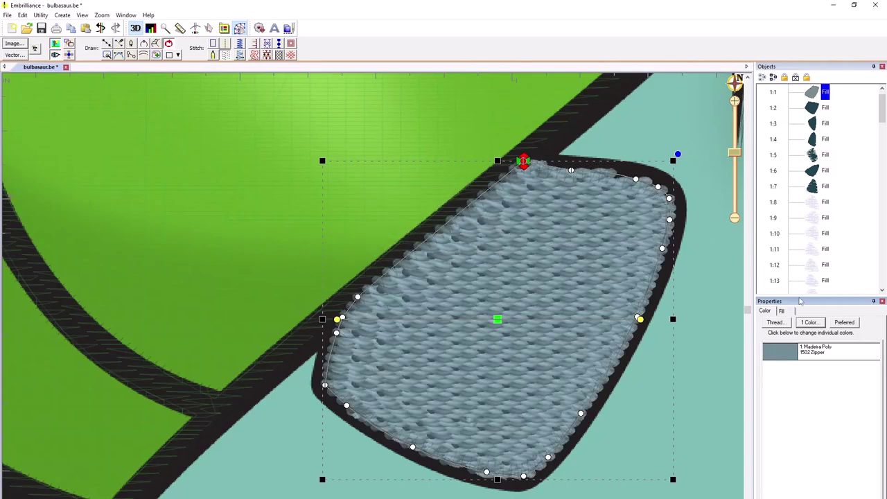
Set the back-spot fill's thread to Madeira Poly 1962 Admiral Blue, finding it by its number, and deselect the fill
left_click(824, 351)
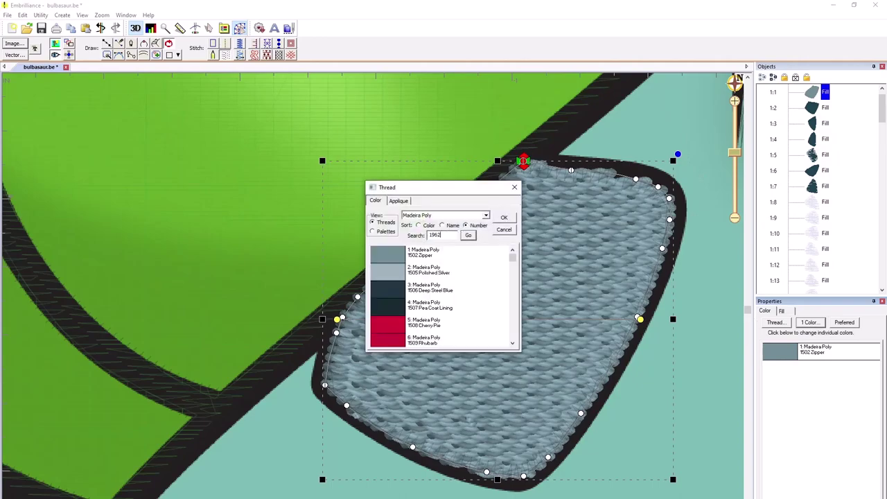
left_click(469, 236)
left_click(468, 255)
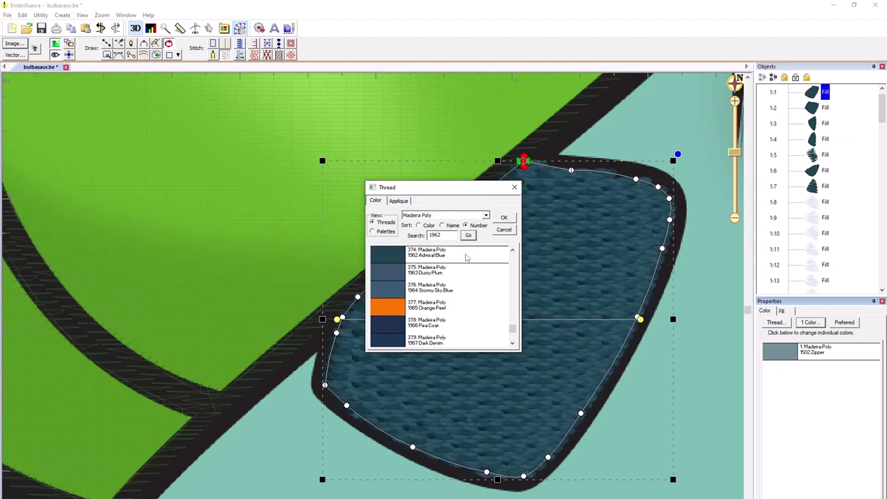
left_click(504, 217)
left_click(623, 149)
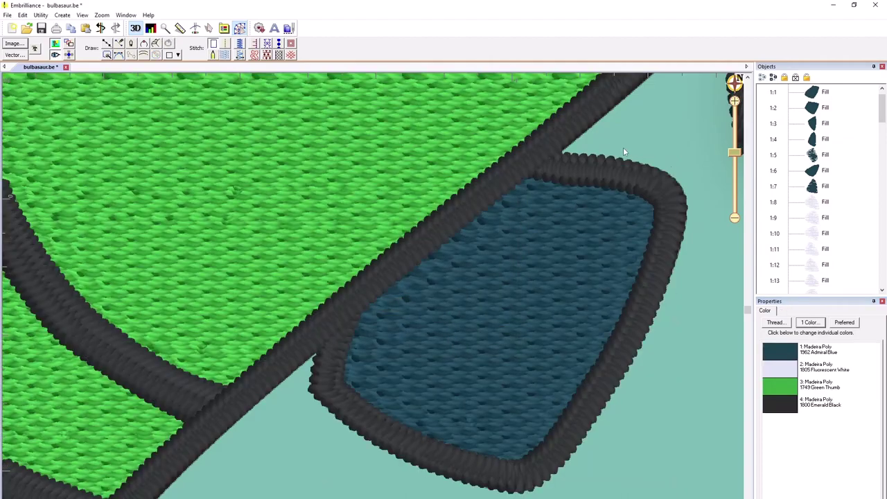
Review the whole Bulbasaur design with the background artwork shown and hidden to check which areas still lack stitches
scroll(521, 240, "down", 5)
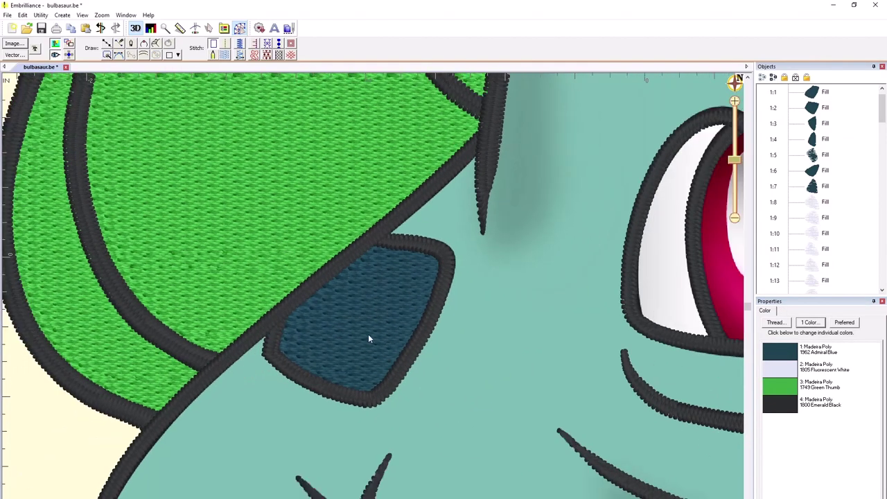
scroll(373, 294, "down", 5)
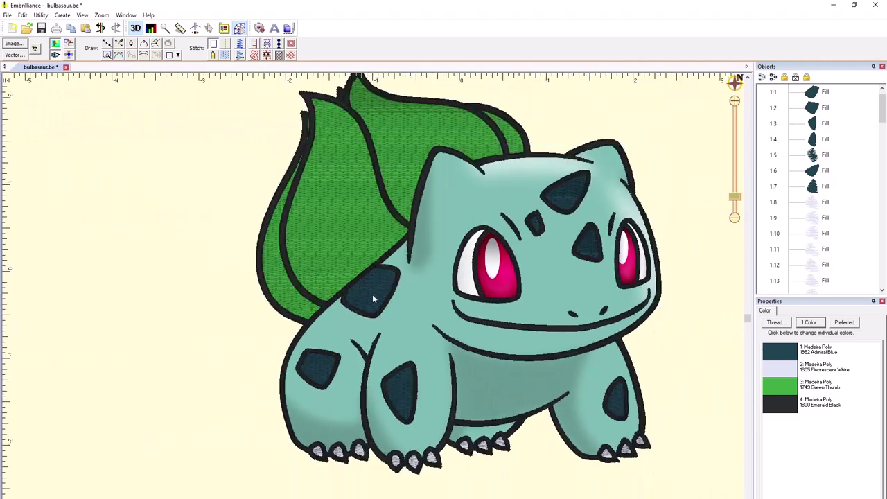
scroll(373, 298, "down", 2)
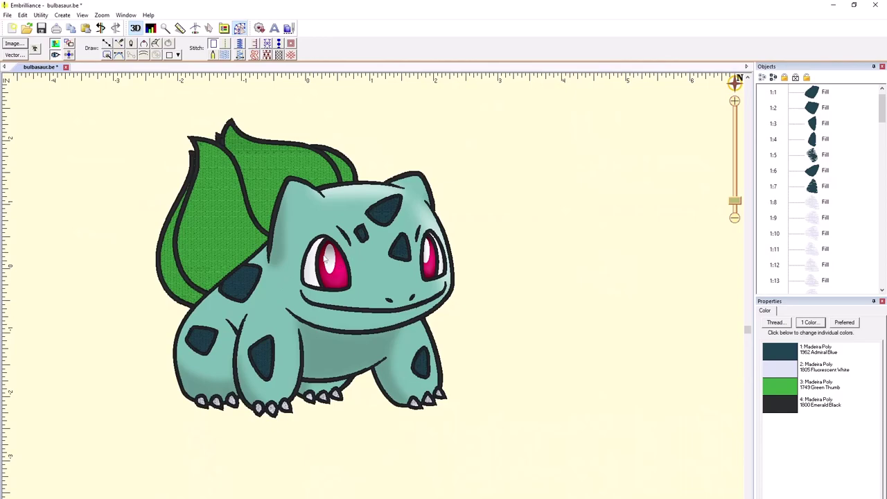
left_click(56, 44)
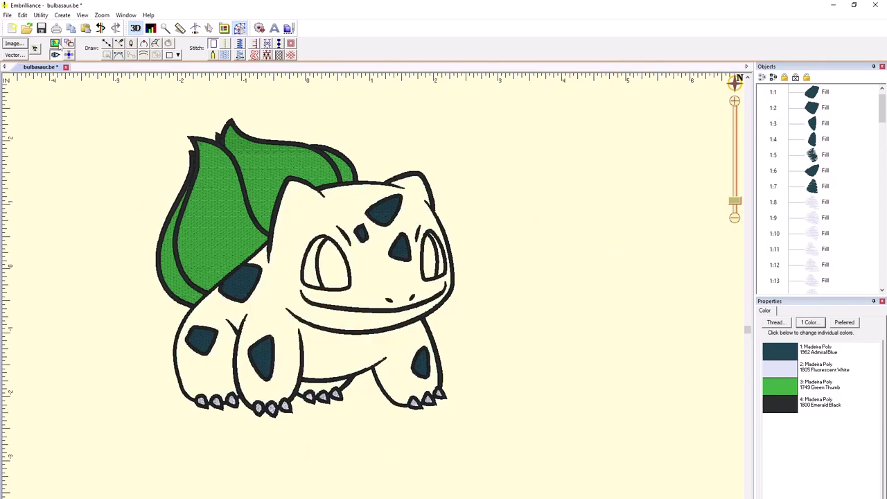
left_click(57, 44)
left_click(57, 44)
left_click(57, 44)
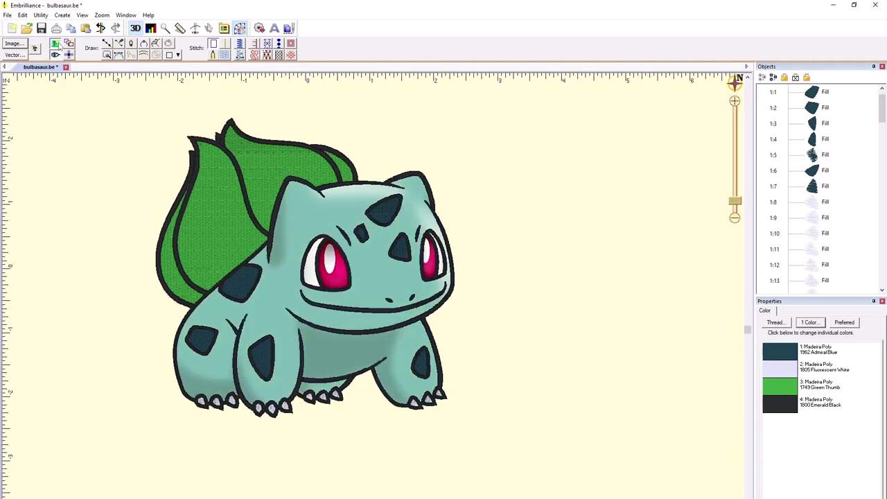
left_click(57, 44)
left_click(57, 44)
Examine both eyes in the artwork, comparing their white, pink and highlight areas with the black outlines
scroll(284, 222, "up", 3)
scroll(344, 309, "up", 1)
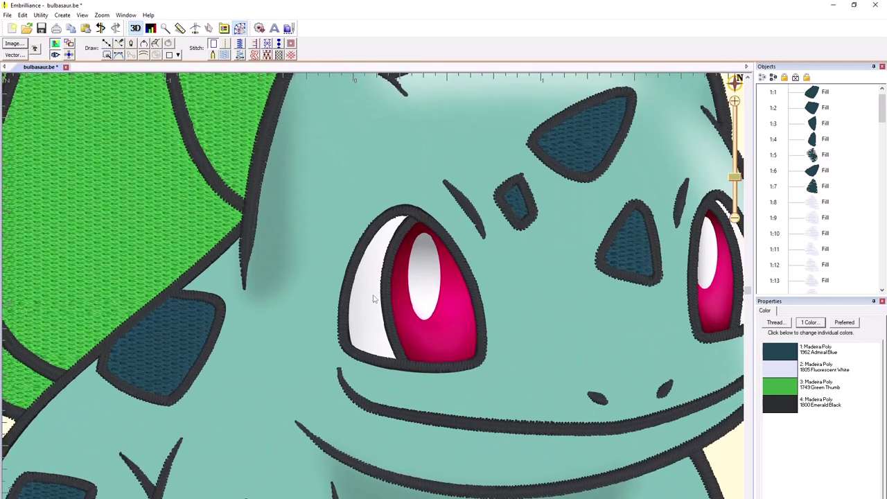
scroll(393, 319, "down", 1)
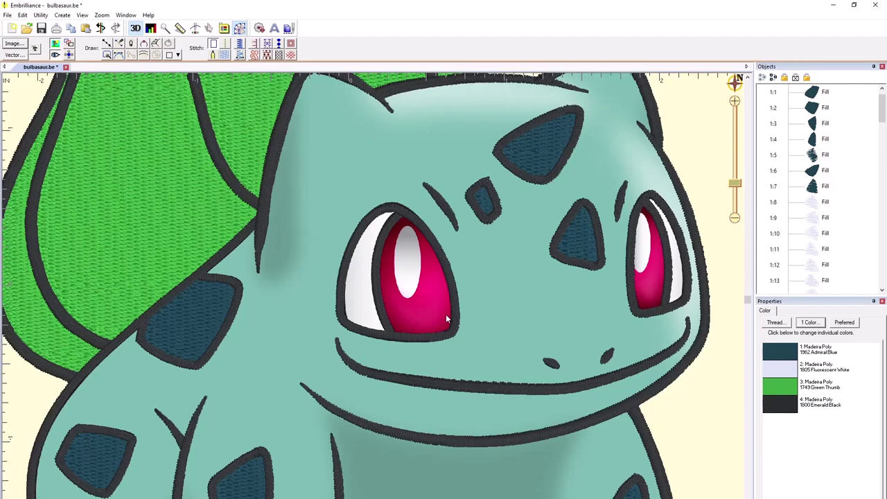
scroll(431, 306, "down", 1)
scroll(373, 295, "up", 2)
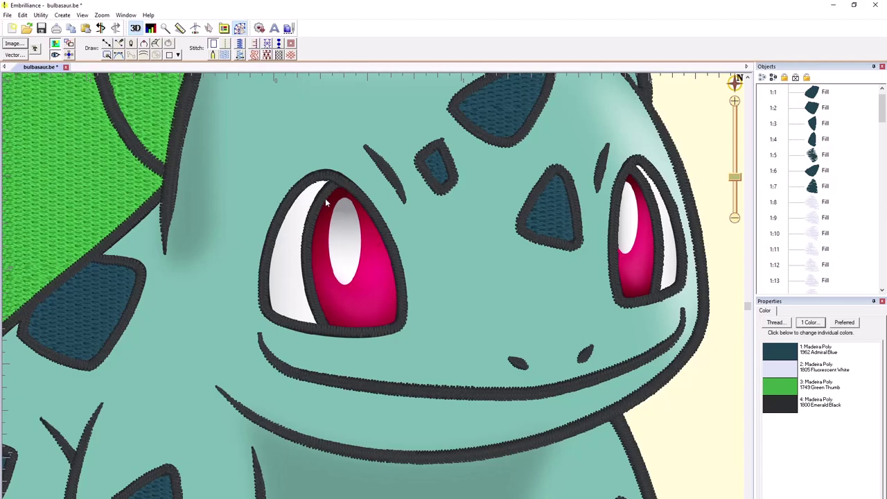
scroll(341, 270, "down", 1)
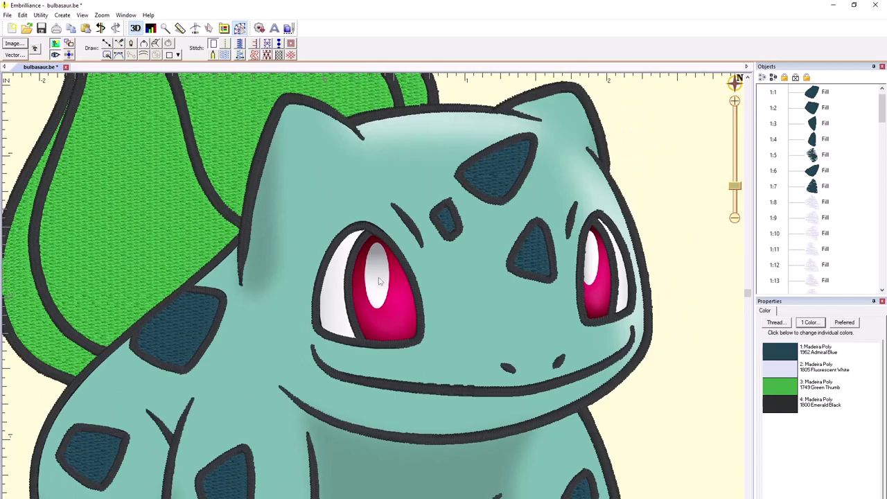
scroll(379, 280, "down", 1)
scroll(373, 298, "down", 2)
scroll(361, 313, "up", 3)
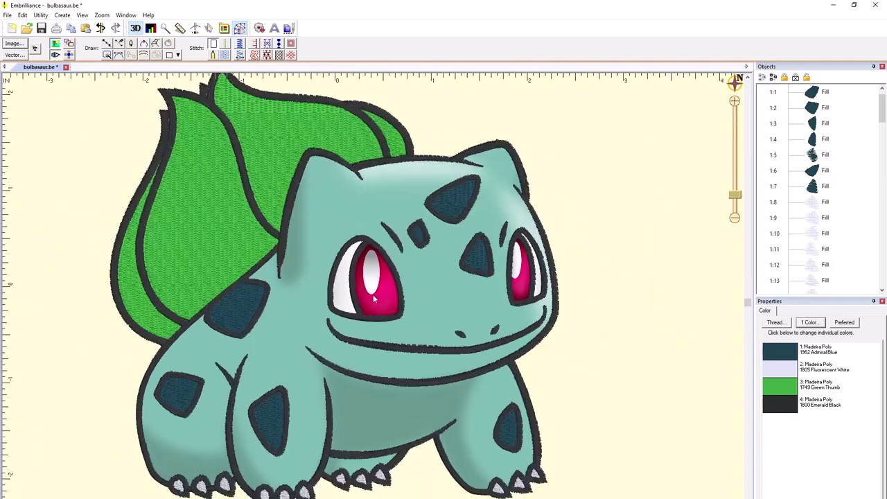
scroll(362, 297, "up", 1)
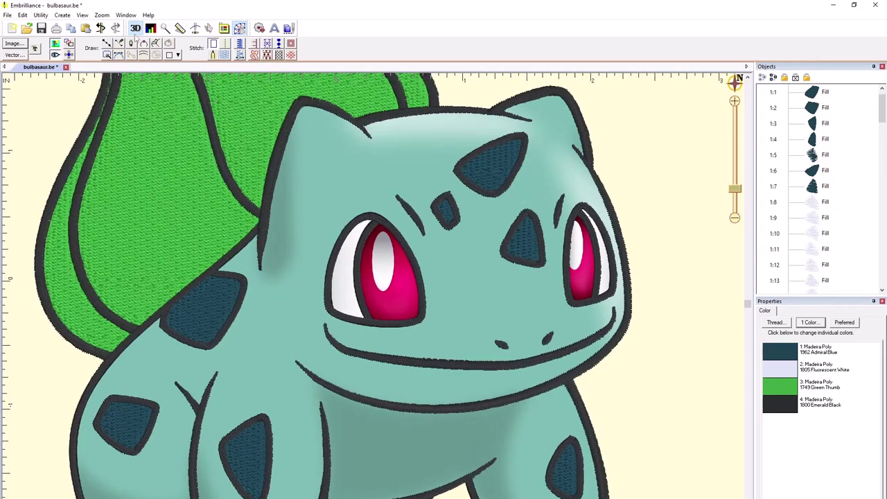
Start a satin column over the white of the larger eye, placing point pairs from its tip down the upper part under the outlines
left_click(158, 54)
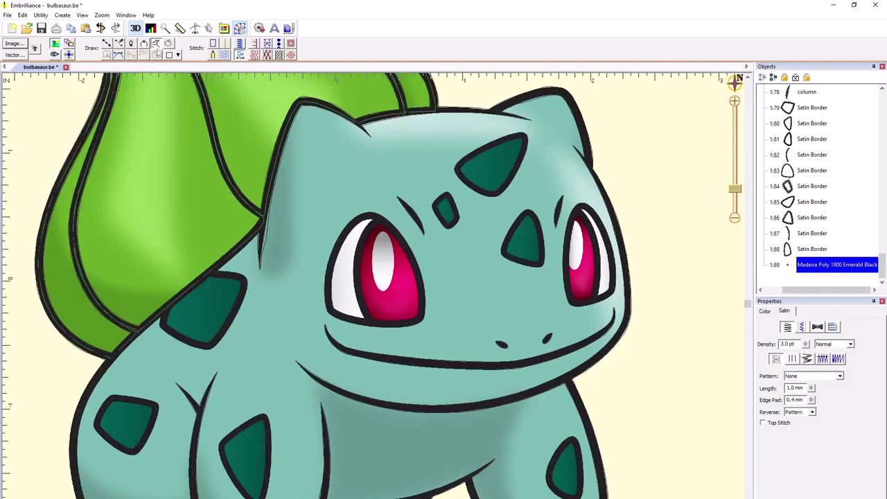
scroll(343, 300, "up", 5)
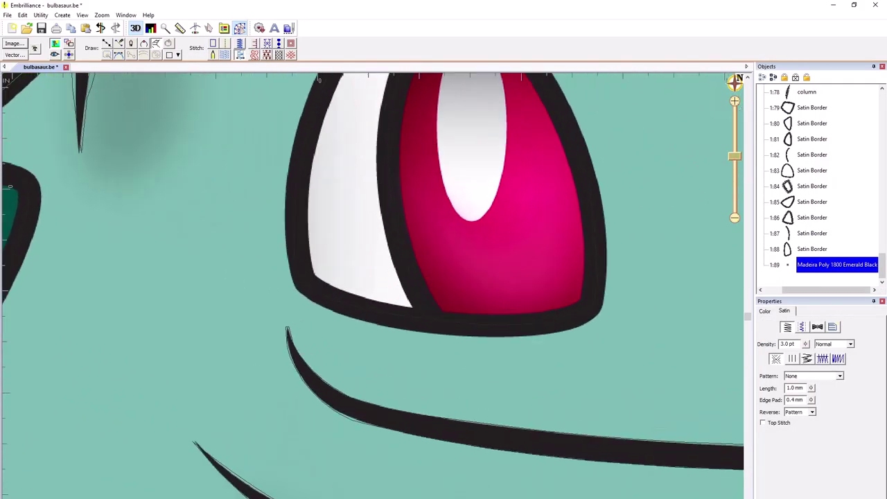
scroll(367, 271, "down", 4)
scroll(426, 118, "up", 7)
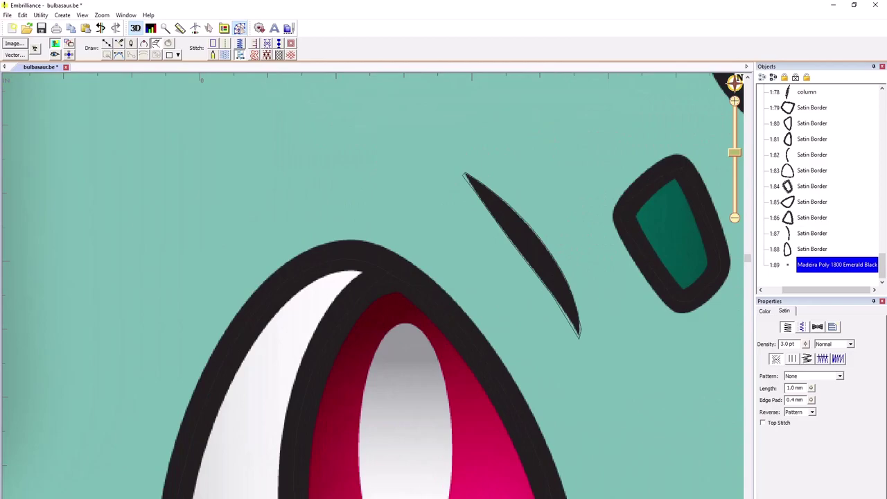
left_click(376, 264)
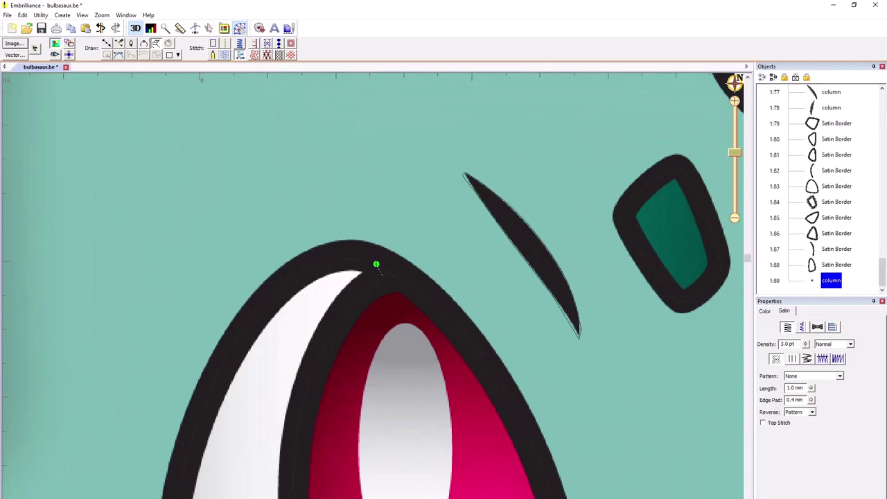
left_click(385, 276)
left_click(341, 257)
left_click(367, 292)
left_click(284, 284)
left_click(338, 325)
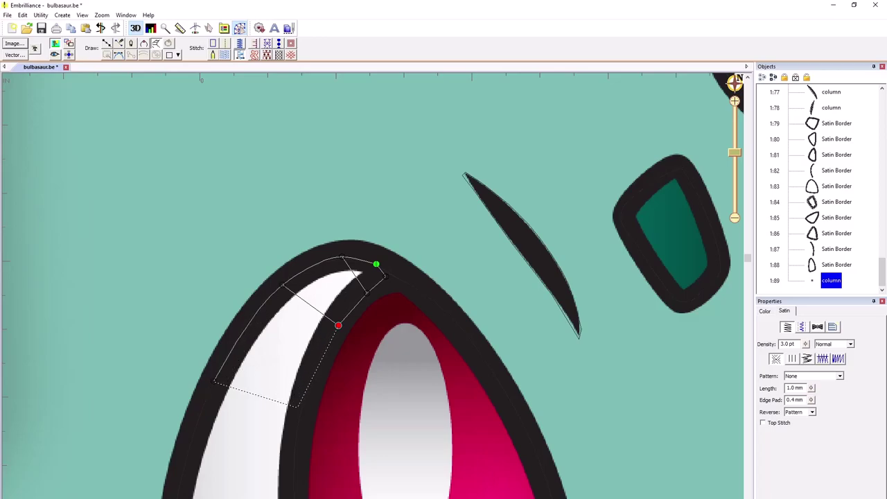
left_click(302, 407)
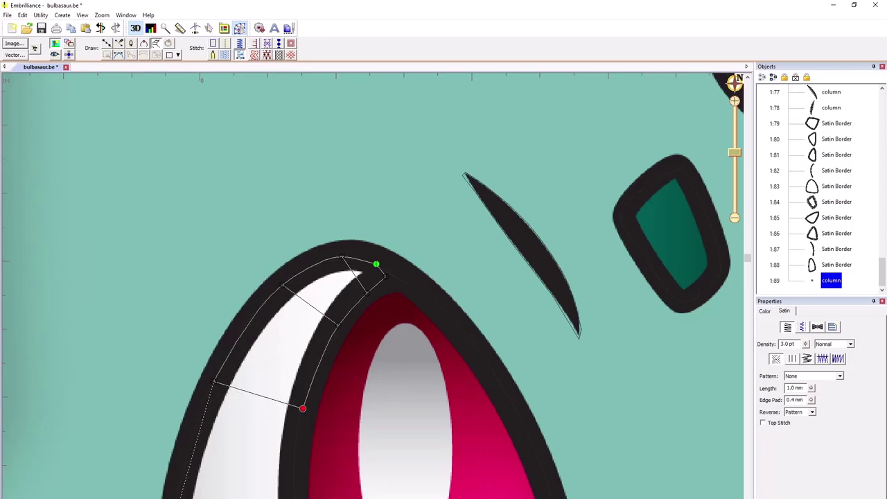
Continue the column down the larger eye's white to its lower corner beneath the outline and finish the shape
left_click(177, 498)
scroll(192, 498, "down", 3)
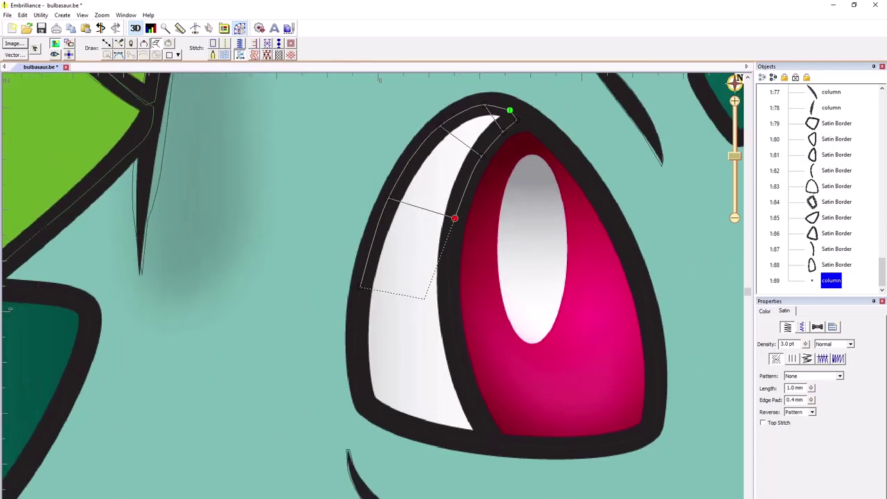
left_click(449, 298)
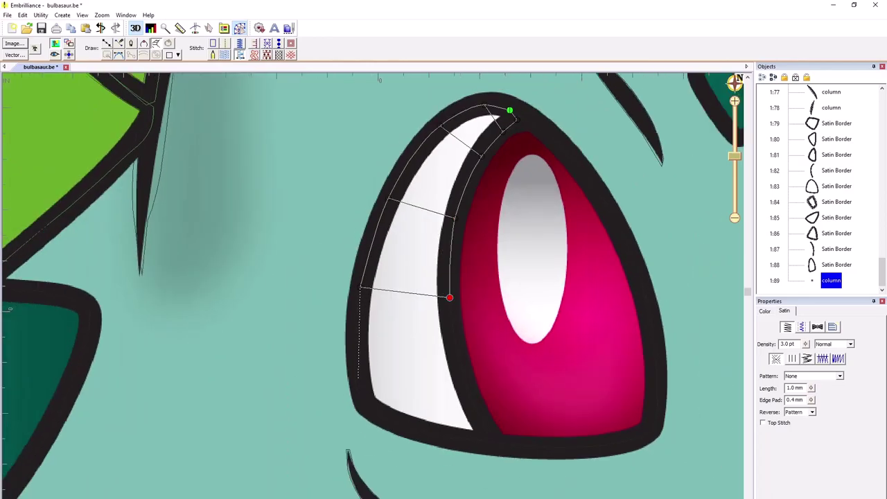
left_click(356, 374)
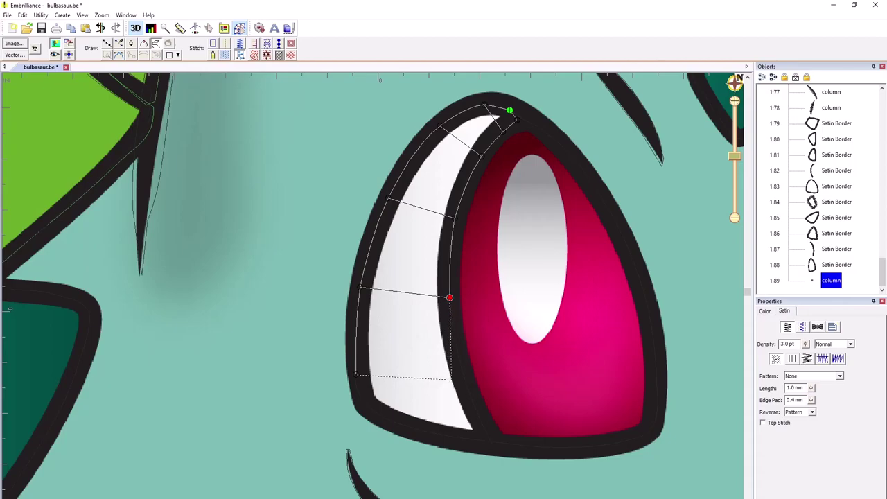
left_click(465, 377)
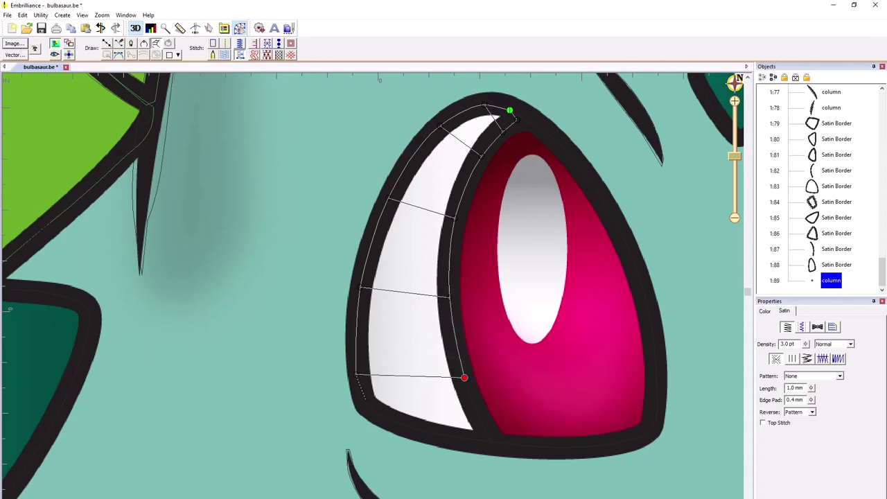
left_click(366, 402)
left_click(476, 410)
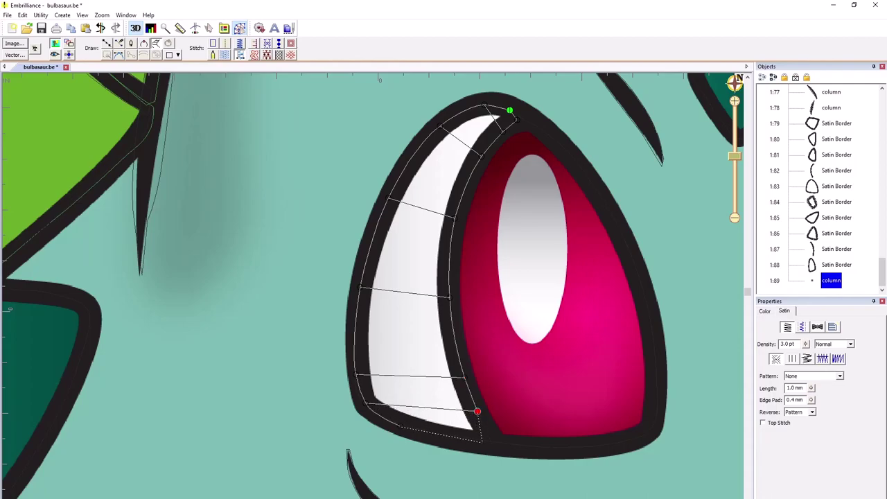
left_click(489, 442)
key("Return")
Convert the larger eye's white column to a fill, set its thread to Madeira Poly 1805 Fluorescent White by searching "white", and deselect it
left_click(225, 55)
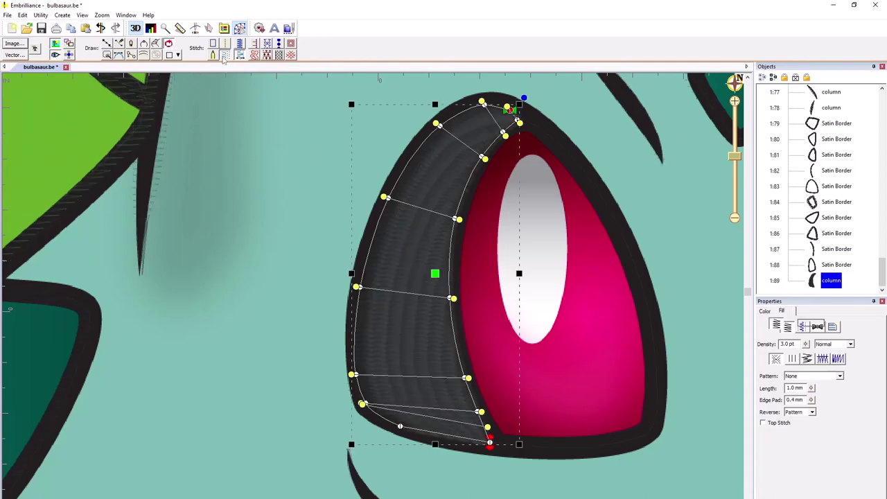
left_click(765, 310)
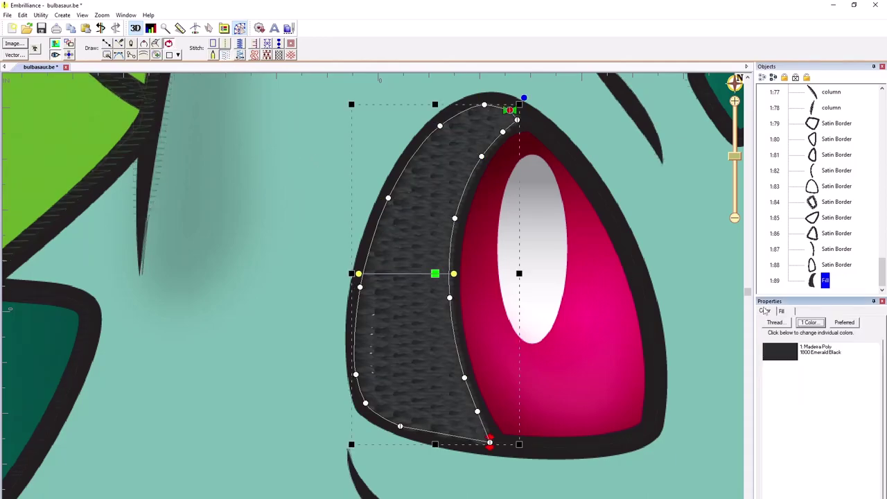
double_click(796, 350)
left_click(451, 225)
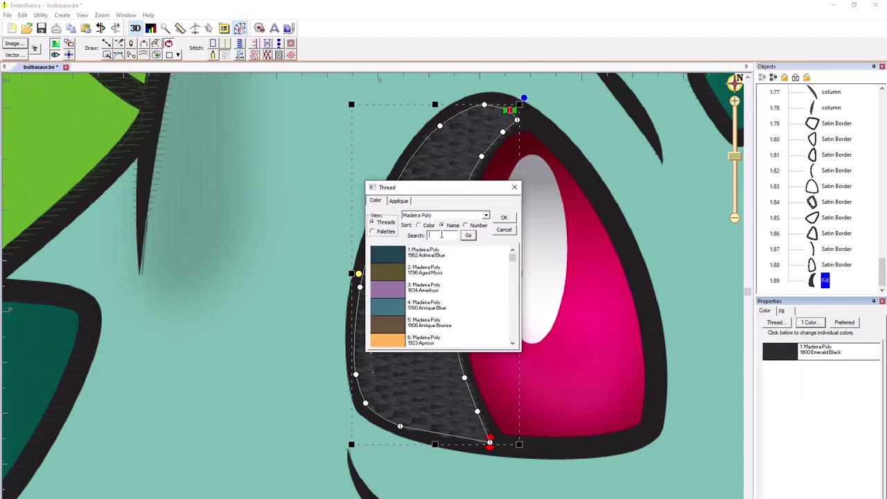
type("white")
left_click(468, 234)
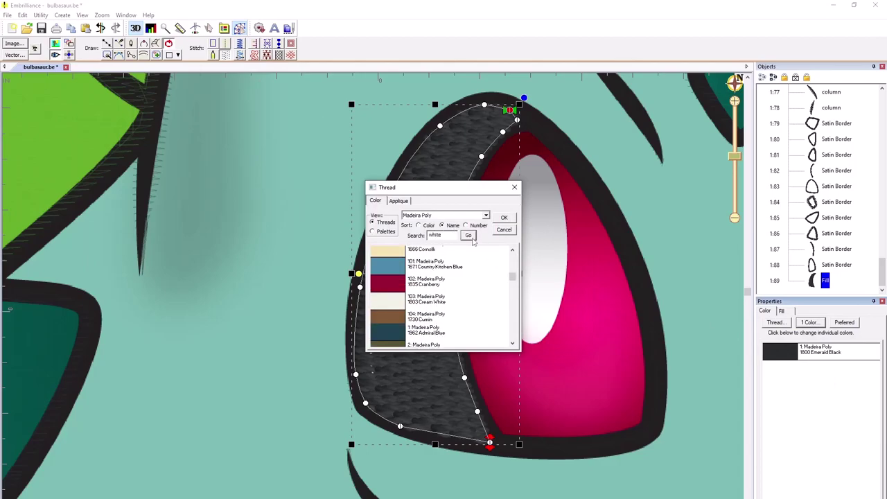
left_click(469, 235)
left_click(468, 235)
left_click(464, 252)
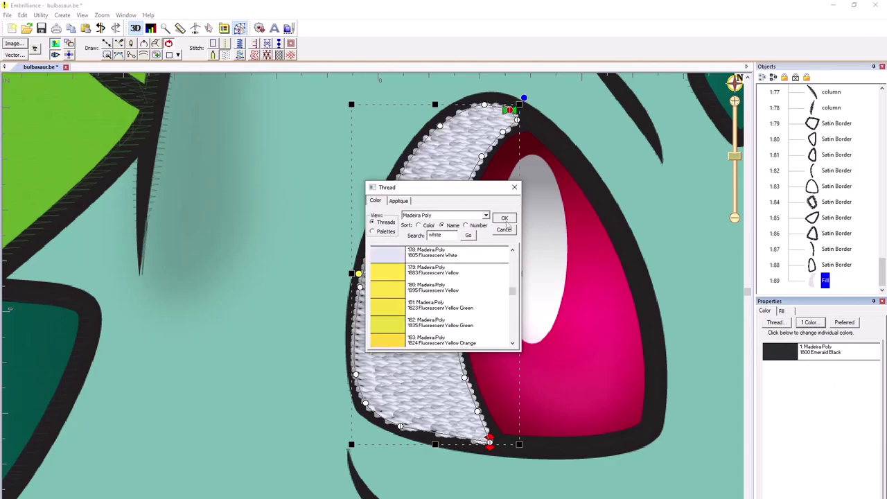
left_click(503, 219)
left_click(667, 217)
Start a satin column over the white of the smaller eye, placing point pairs from its tip downward beneath the black outlines
scroll(373, 297, "down", 3)
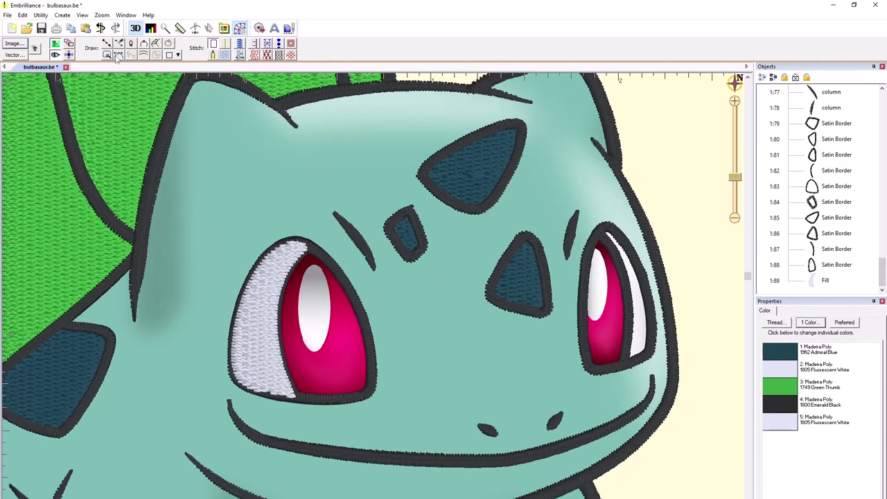
left_click(156, 43)
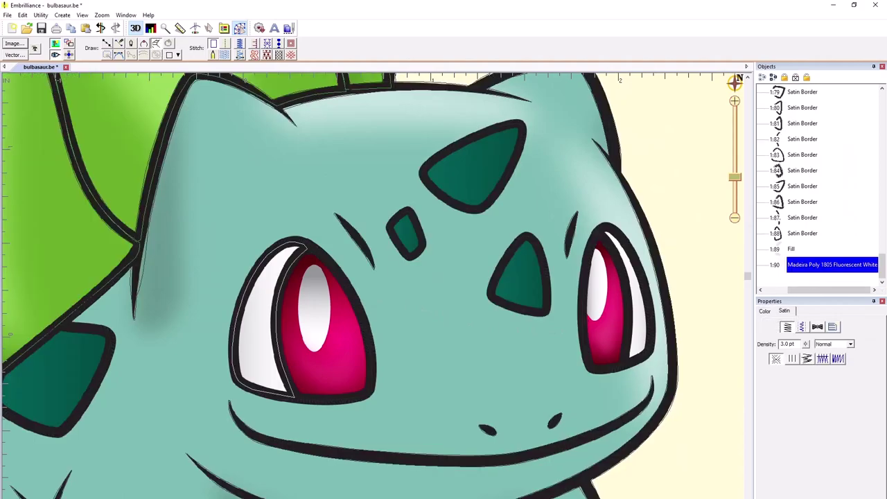
scroll(644, 267, "up", 3)
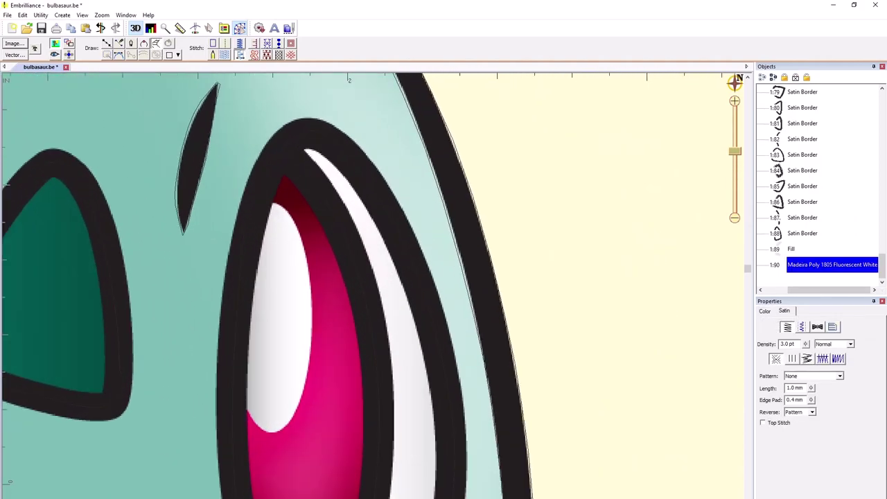
left_click(293, 136)
left_click(308, 128)
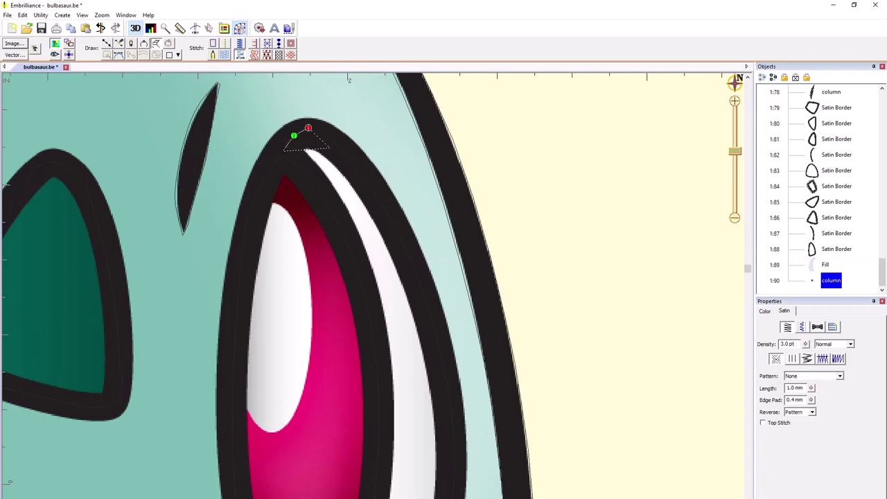
left_click(333, 141)
left_click(317, 188)
left_click(367, 176)
left_click(359, 279)
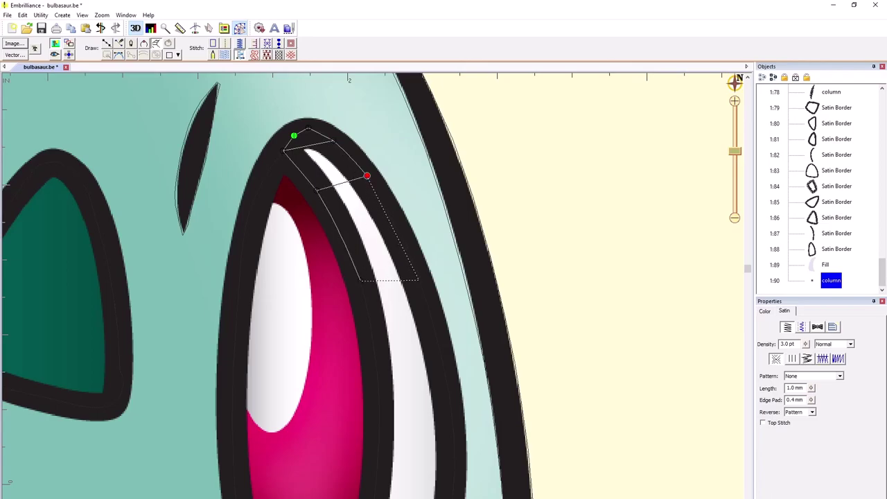
left_click(418, 279)
left_click(377, 383)
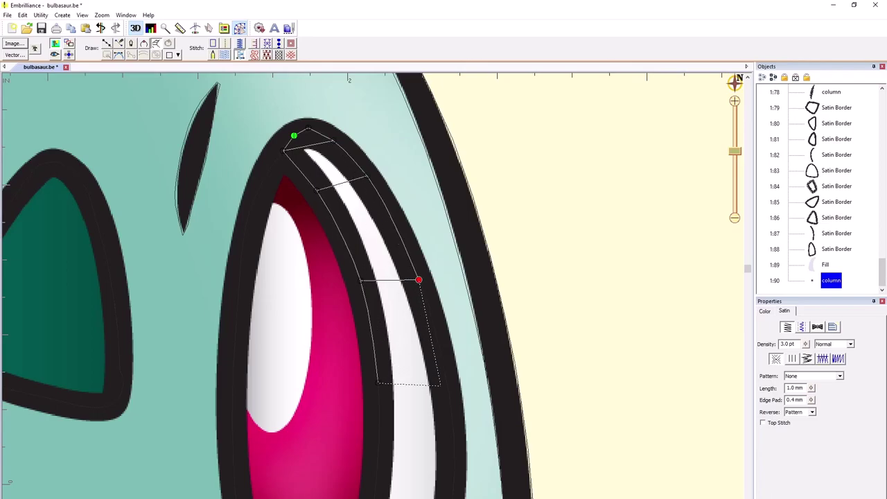
left_click(446, 383)
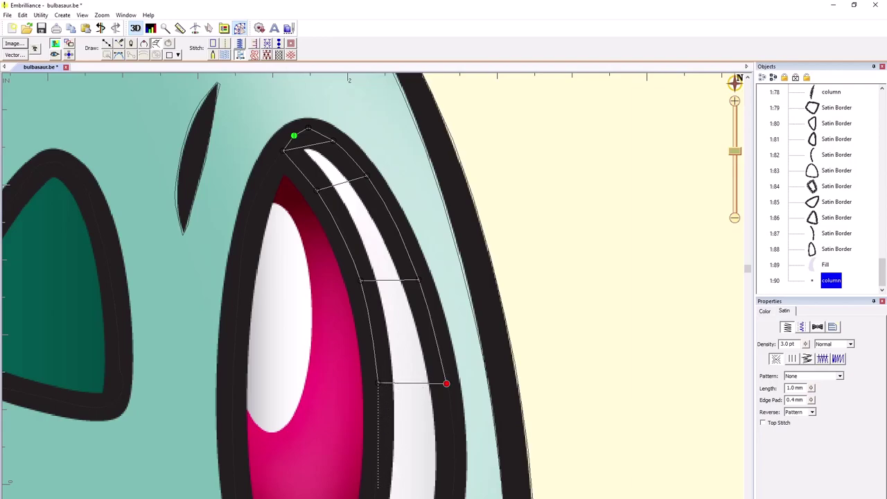
Finish the satin column over the white area of the right-hand eye, placing point pairs down to its lower corner
left_click(376, 487)
left_click(453, 492)
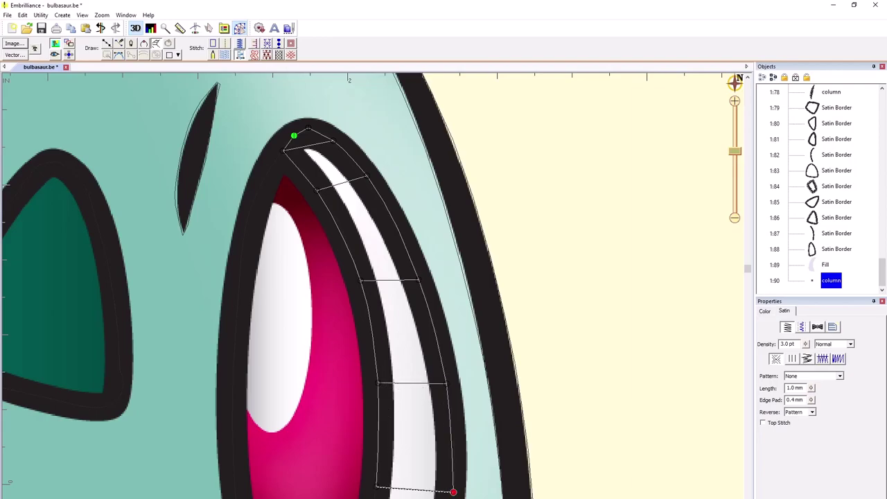
scroll(452, 485, "down", 3)
scroll(334, 316, "up", 3)
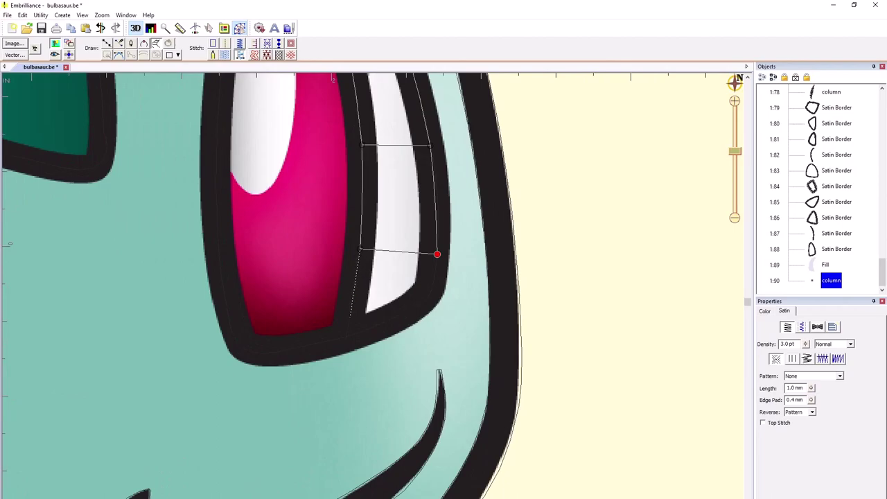
left_click(350, 316)
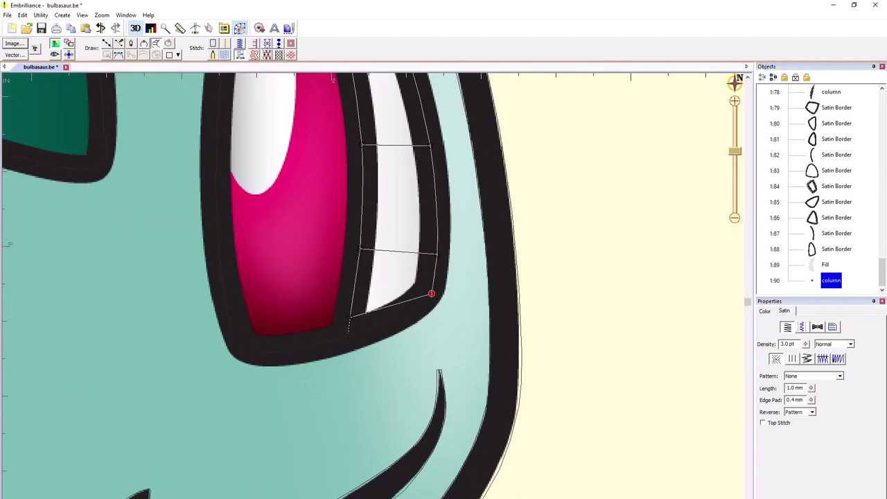
left_click(430, 294)
key("Return")
left_click(559, 219)
Convert the new white column on the right-hand eye from satin to fill stitches
scroll(373, 296, "down", 2)
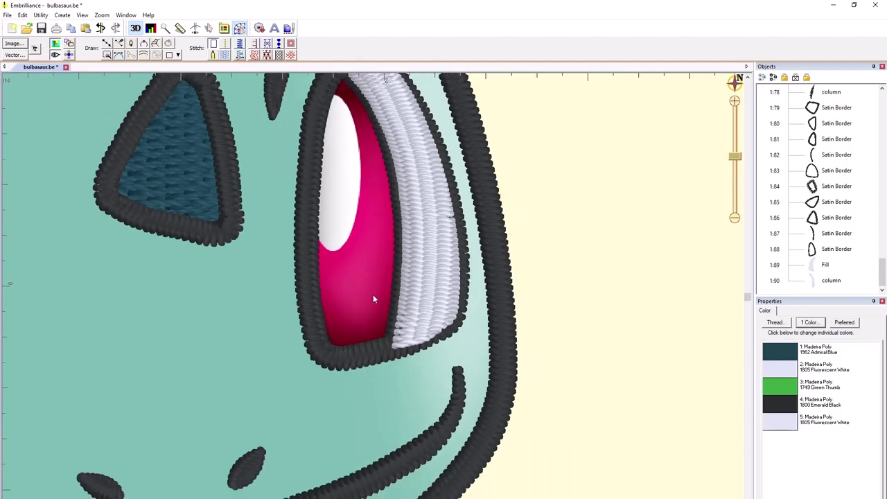
scroll(372, 295, "down", 3)
left_click(414, 277)
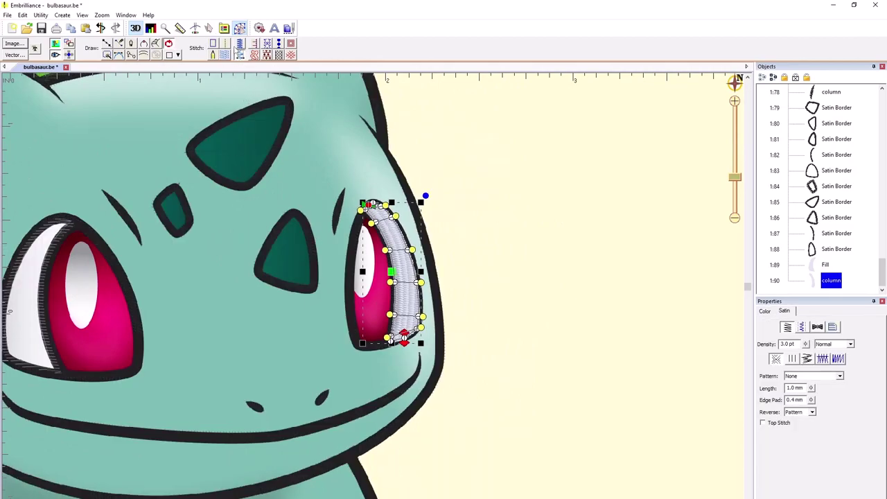
left_click(224, 54)
left_click(446, 225)
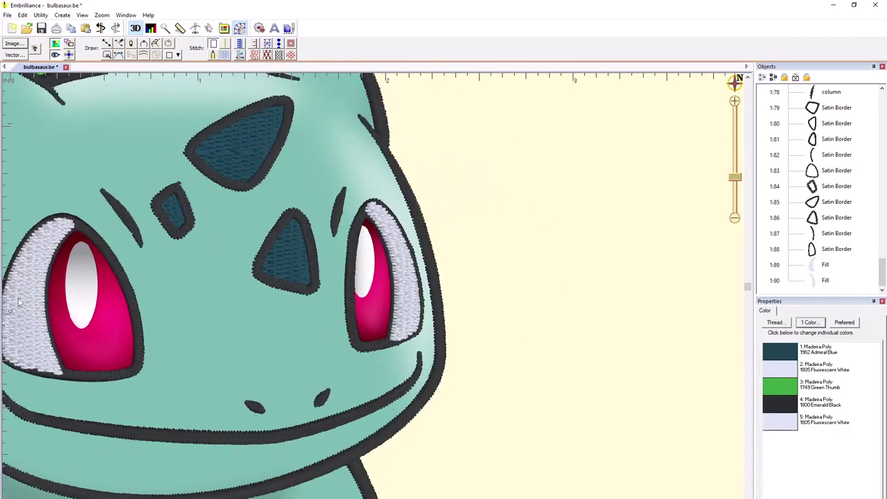
Move both white eye fills to the first position in the stitching order
left_click(810, 265)
left_click(817, 279, "ctrl")
right_click(817, 278)
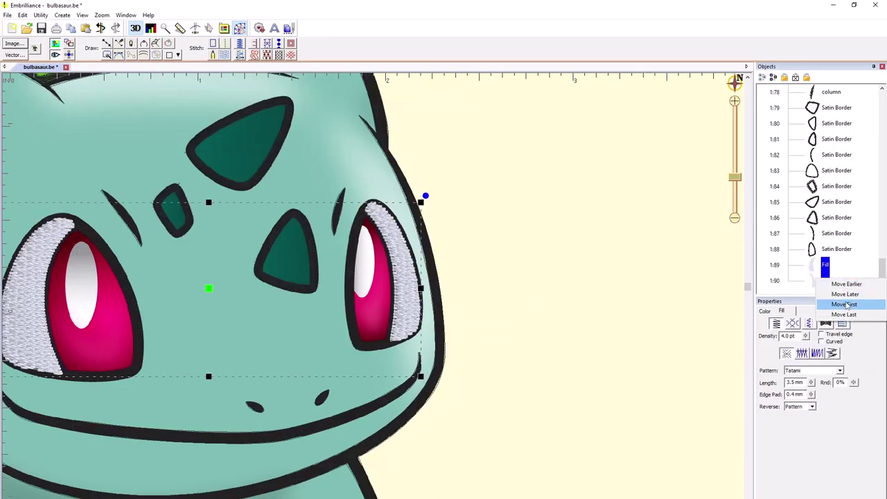
left_click(846, 306)
scroll(435, 246, "down", 1)
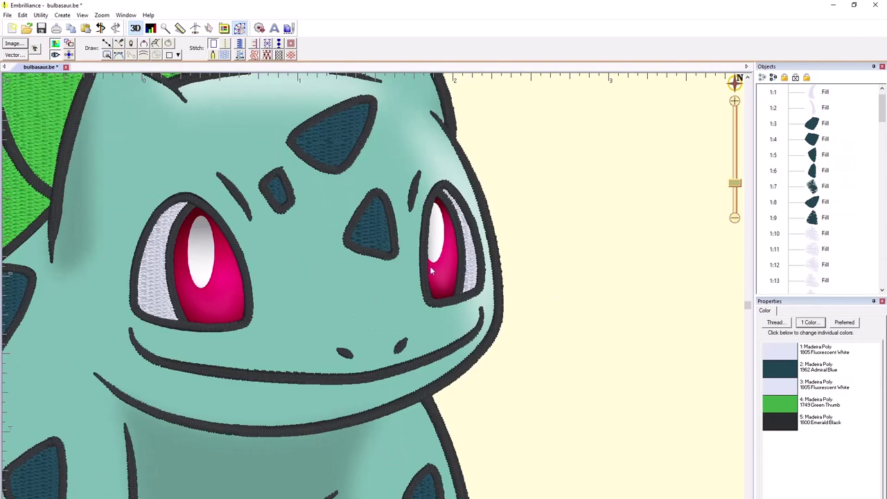
scroll(373, 295, "down", 1)
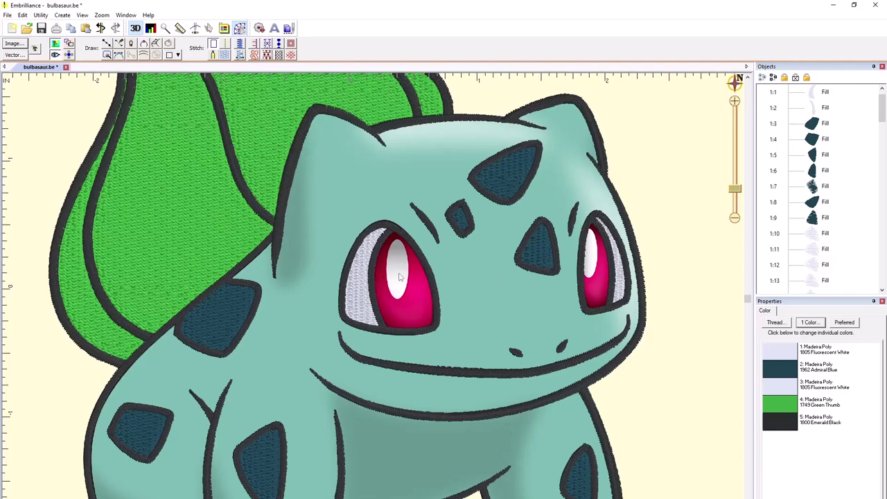
scroll(419, 309, "down", 2)
scroll(393, 379, "down", 2)
scroll(373, 298, "up", 4)
scroll(373, 298, "up", 1)
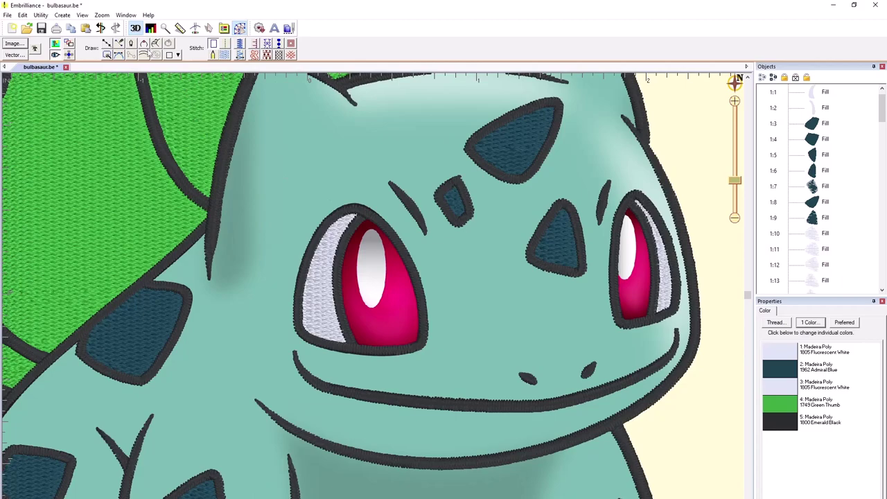
Try changing the design's thread color to Madeira Poly 1638 Barn Red, and undo the change
left_click(782, 324)
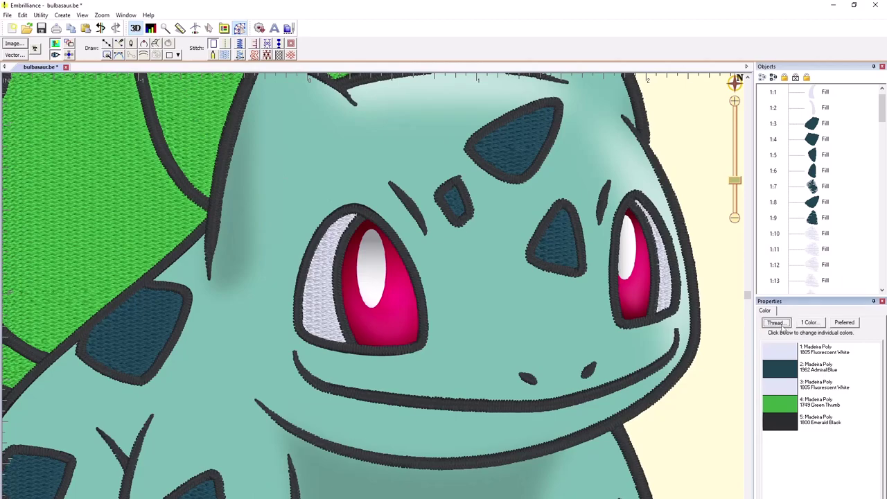
left_click(495, 253)
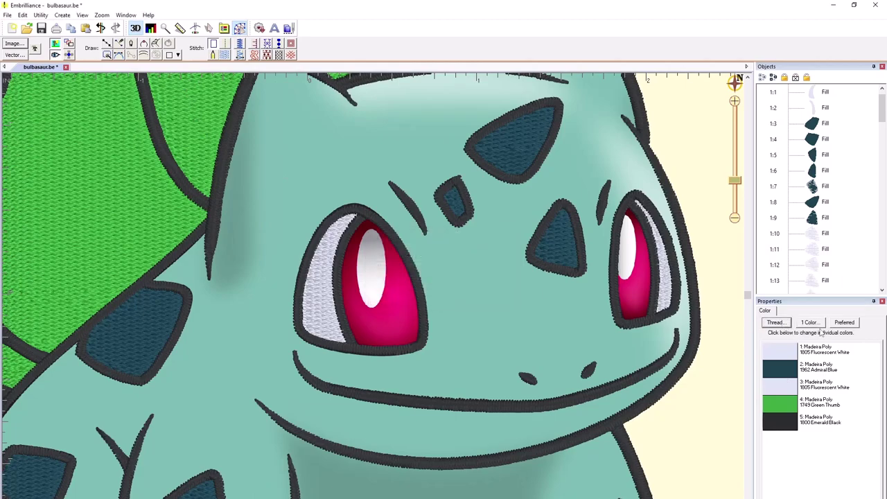
type("red")
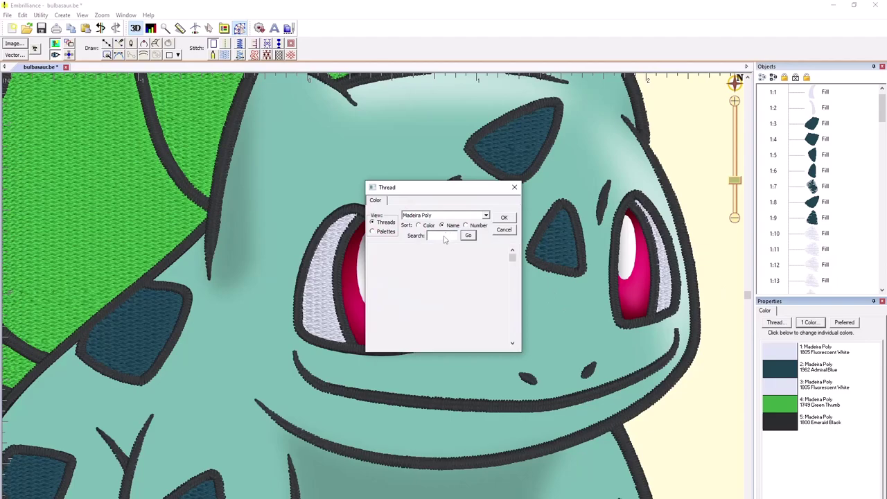
left_click(468, 236)
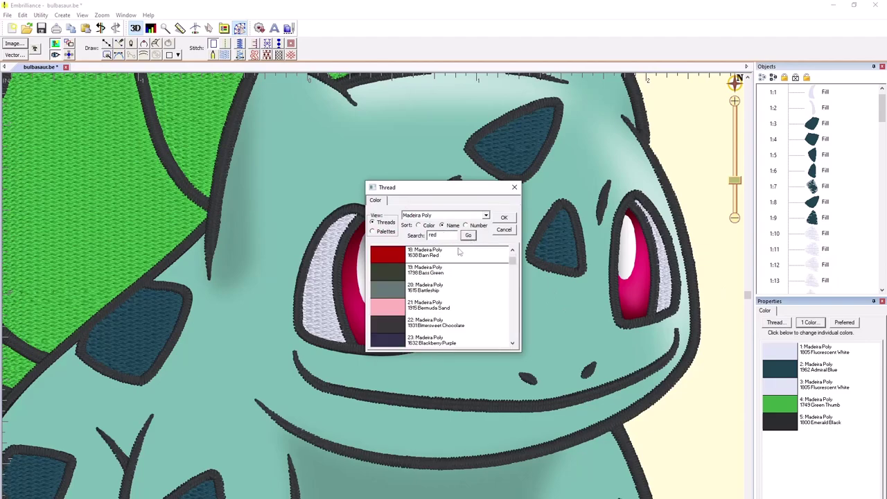
double_click(440, 251)
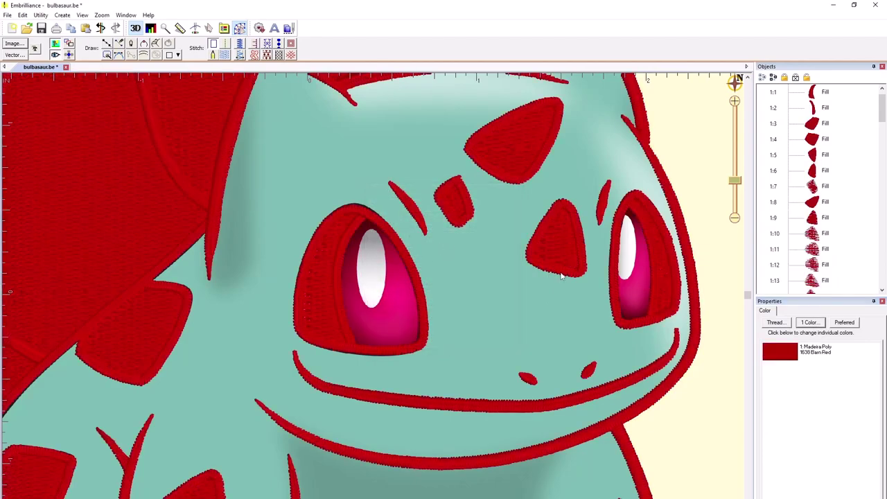
key("ctrl+z")
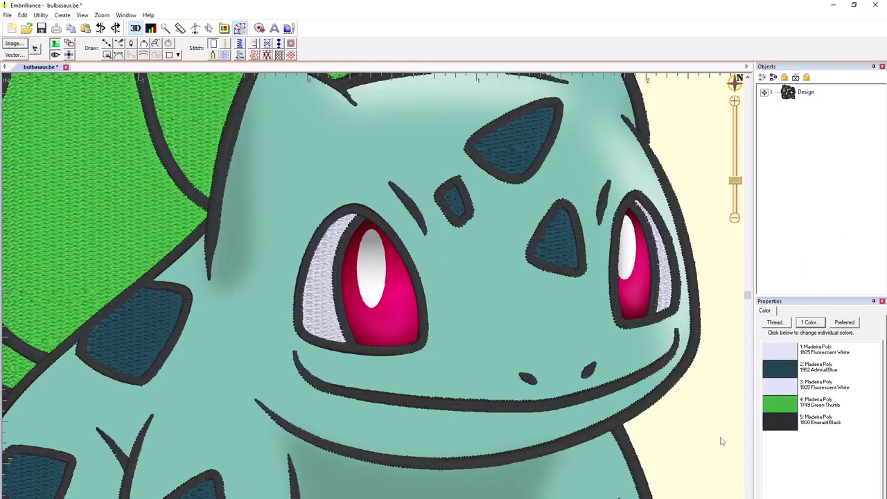
Search the Madeira Poly threads for "barn red", try applying it to the whole design twice, and undo both changes
left_click(811, 325)
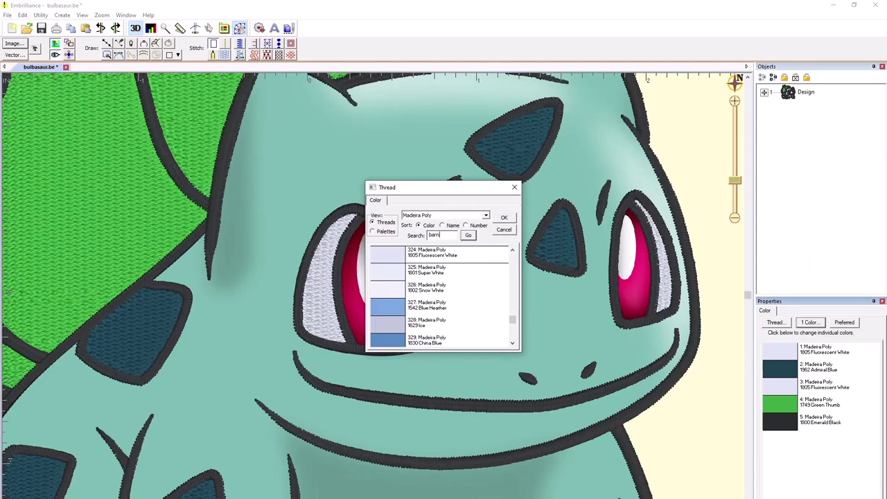
left_click(468, 236)
double_click(442, 253)
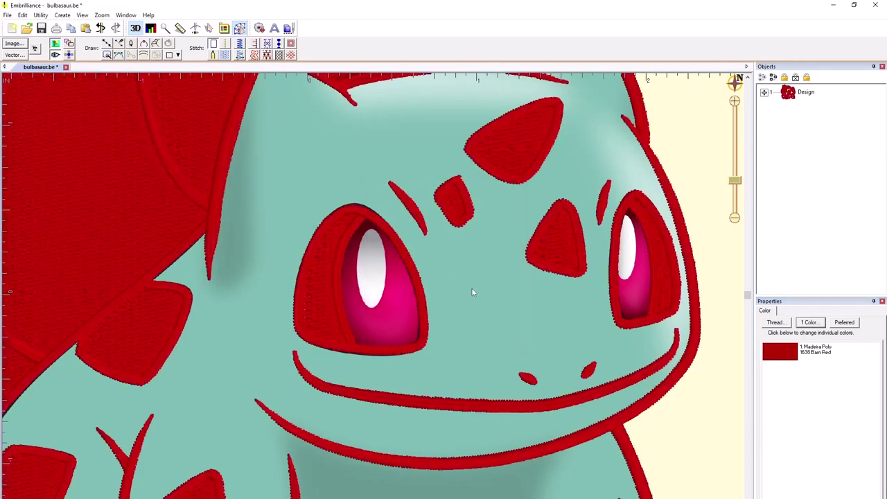
key("ctrl+z")
left_click(774, 118)
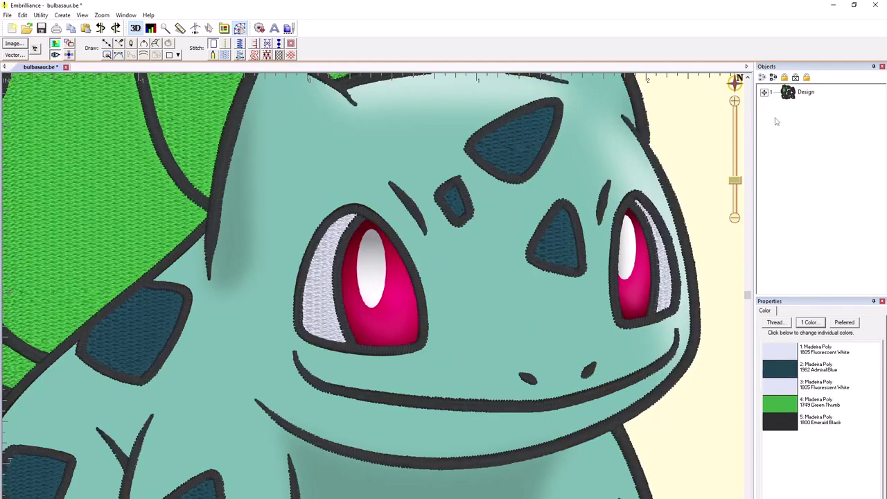
left_click(809, 323)
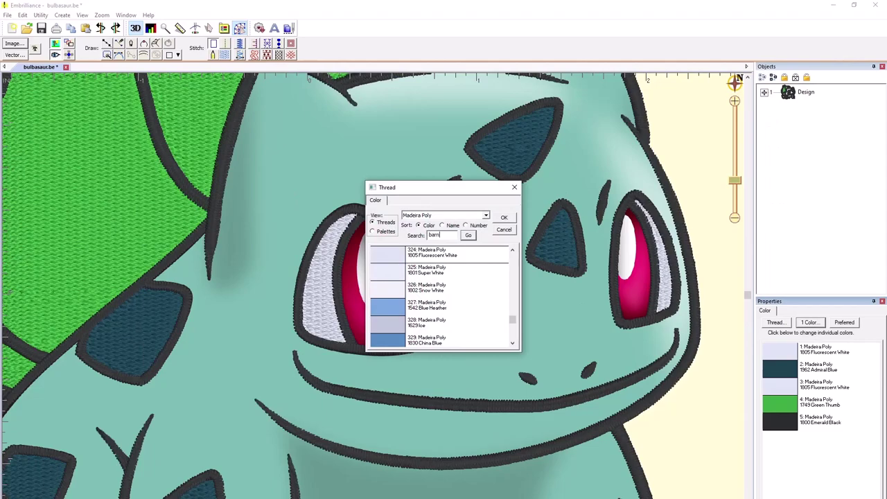
left_click(468, 235)
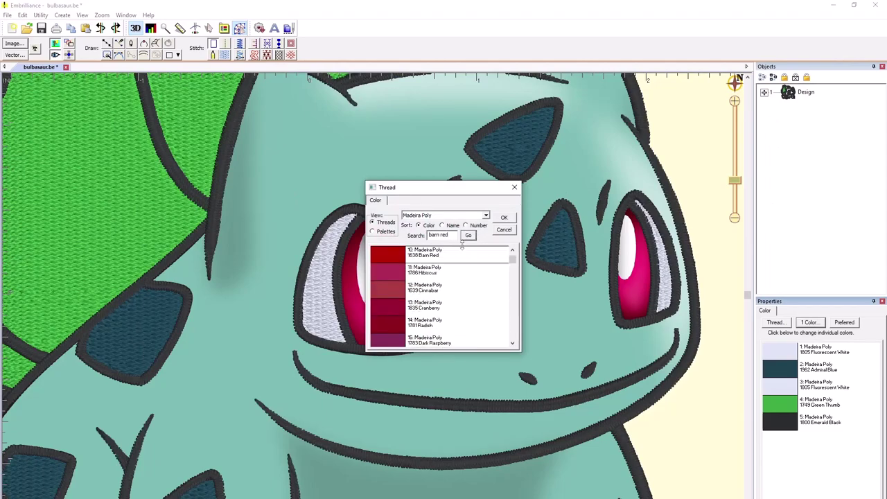
double_click(457, 261)
key("ctrl+z")
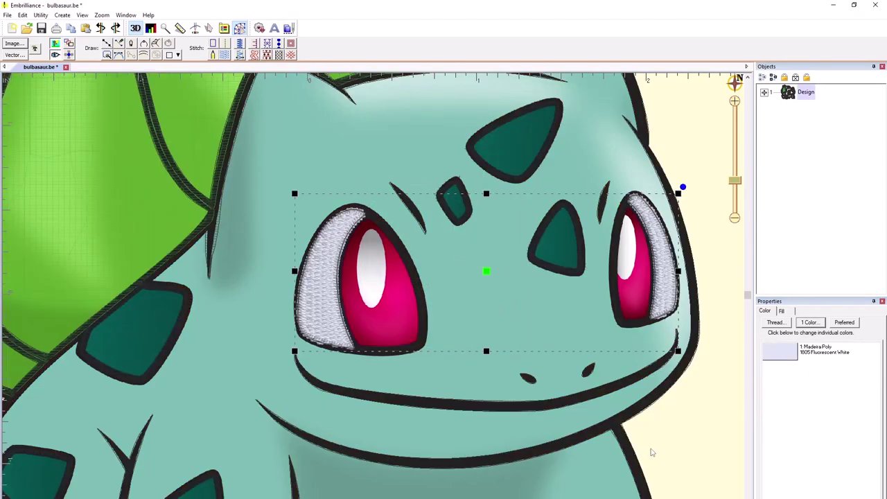
left_click(666, 449)
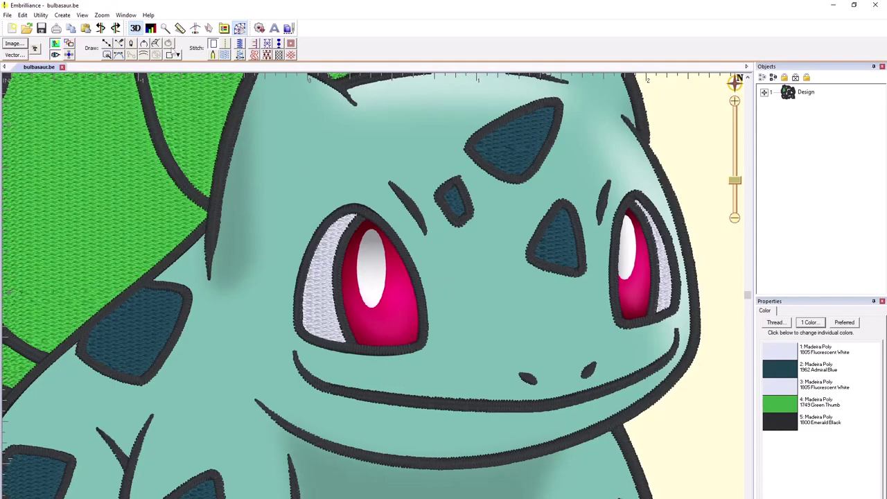
Start a column over the red iris of the left-hand eye, placing point pairs along both edges of its upper part
left_click(157, 44)
scroll(390, 181, "up", 5)
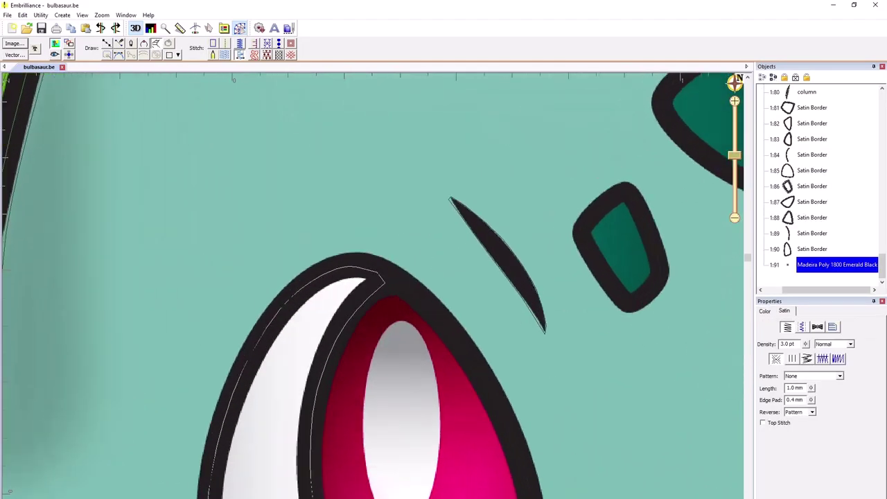
left_click(377, 279)
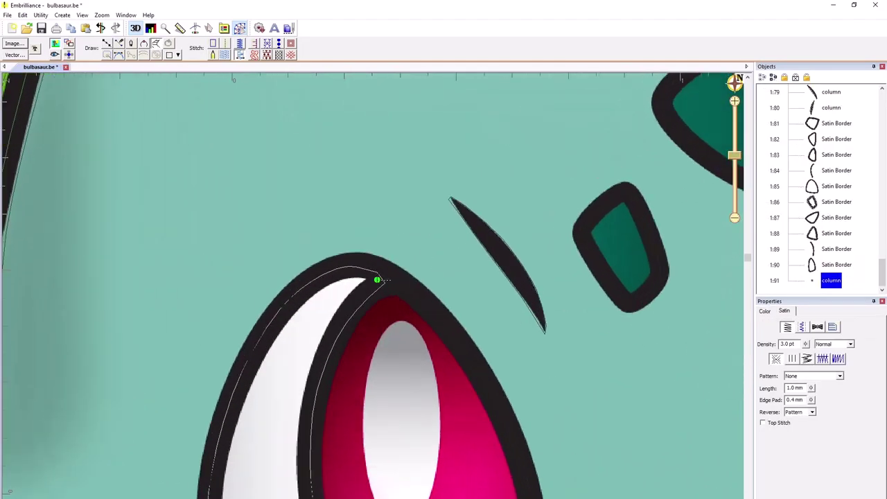
left_click(390, 278)
left_click(354, 303)
left_click(431, 305)
left_click(322, 370)
left_click(480, 370)
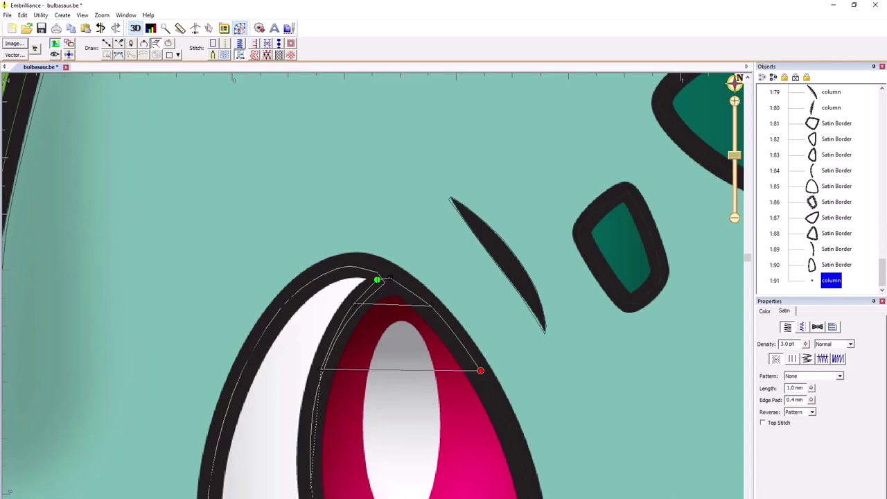
Continue the iris column down both edges and close it along the curved lower edge of the left-hand eye
left_click(310, 489)
scroll(310, 489, "down", 2)
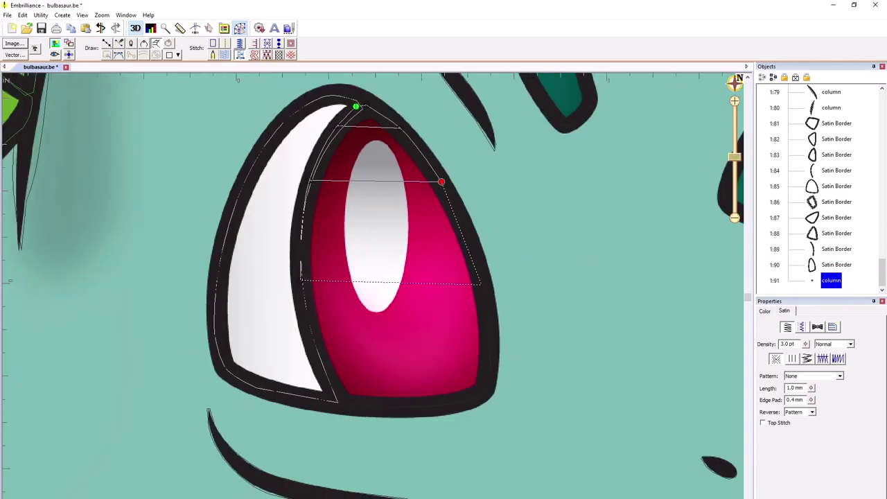
left_click(483, 284)
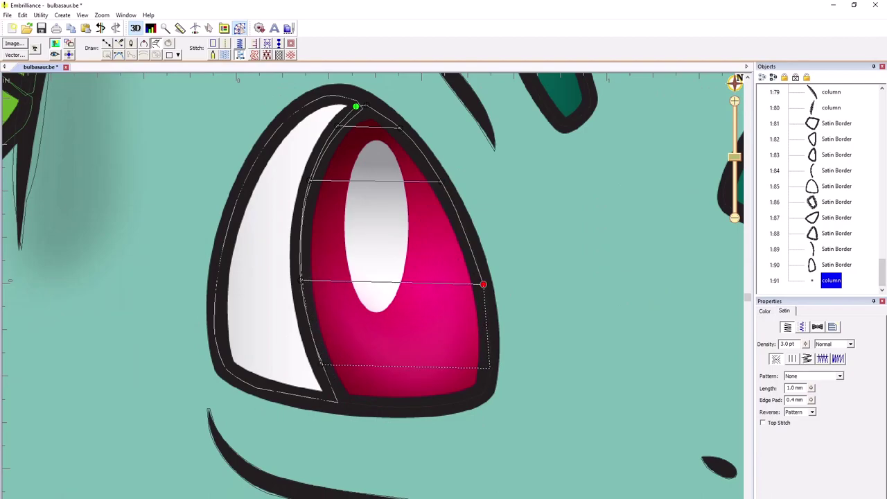
left_click(490, 367)
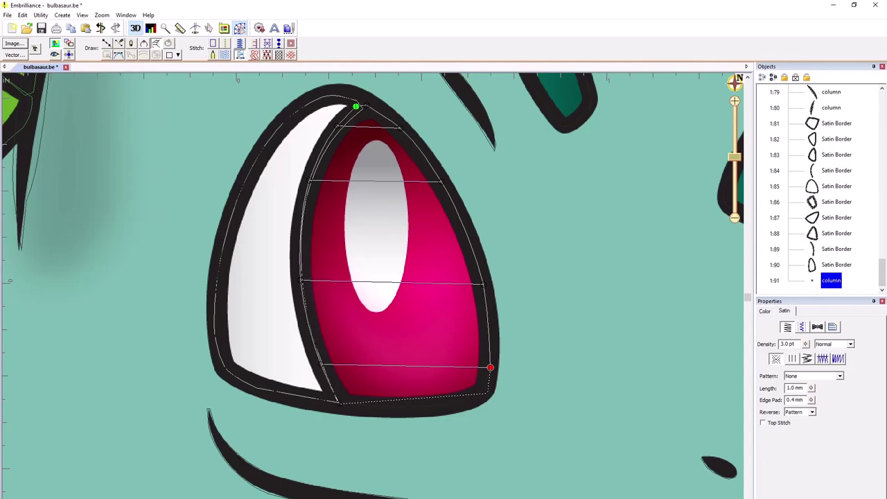
left_click_drag(489, 368, 487, 390)
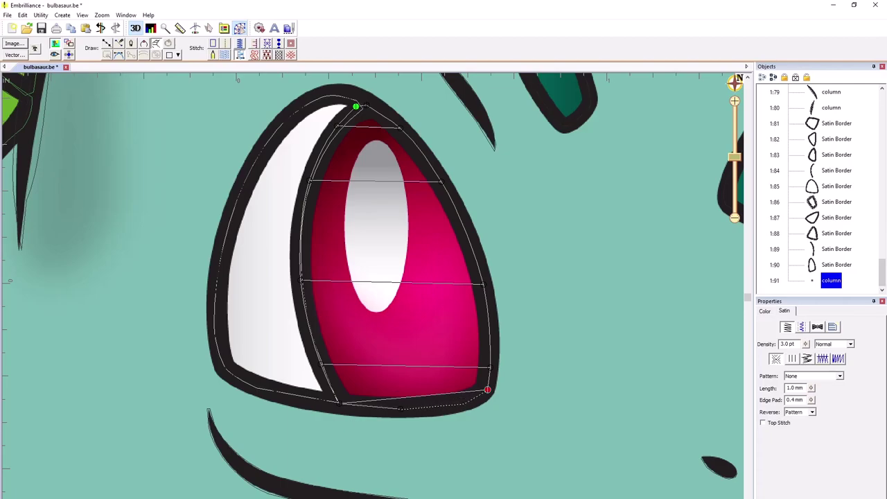
left_click_drag(488, 390, 463, 401)
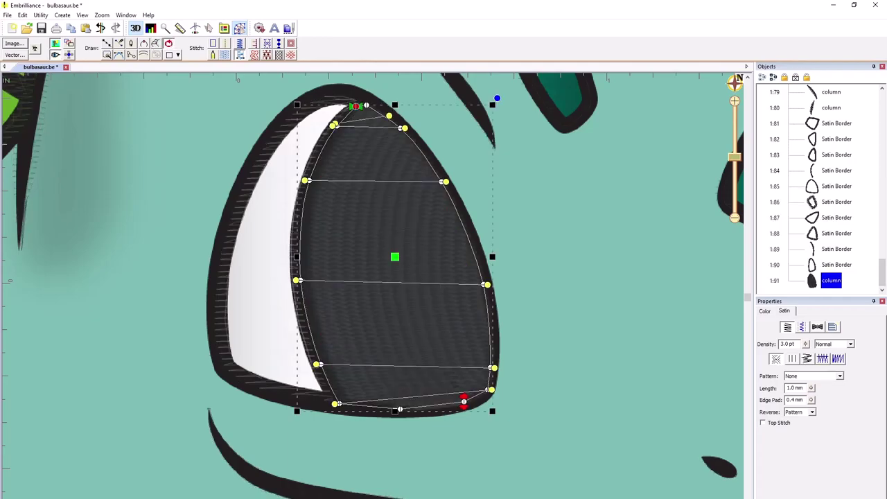
Set the iris column's thread color to Madeira Poly 1638 Barn Red and convert it to fill stitches
left_click(766, 311)
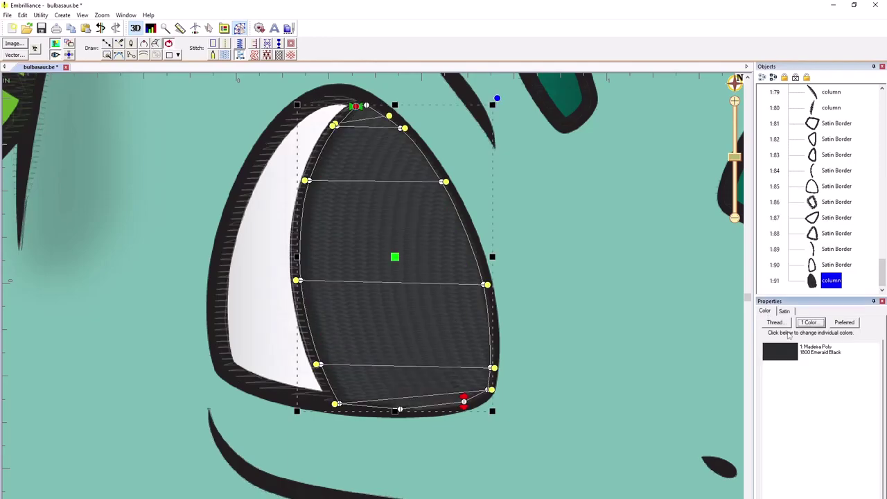
left_click(783, 349)
left_click(446, 235)
type("red")
left_click(442, 225)
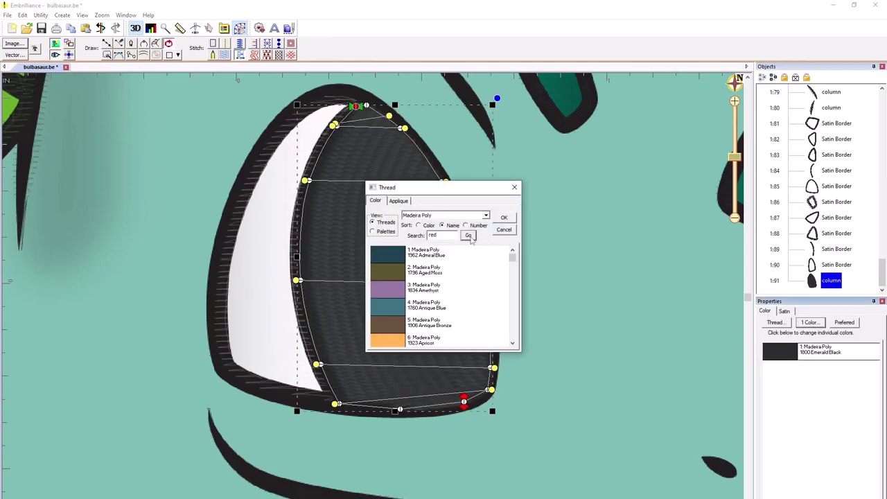
left_click(468, 236)
left_click(503, 217)
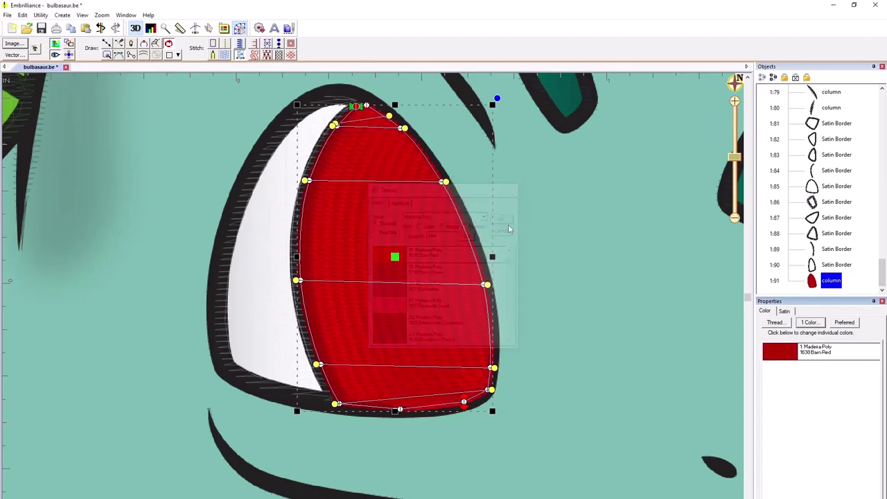
left_click(223, 56)
left_click(568, 241)
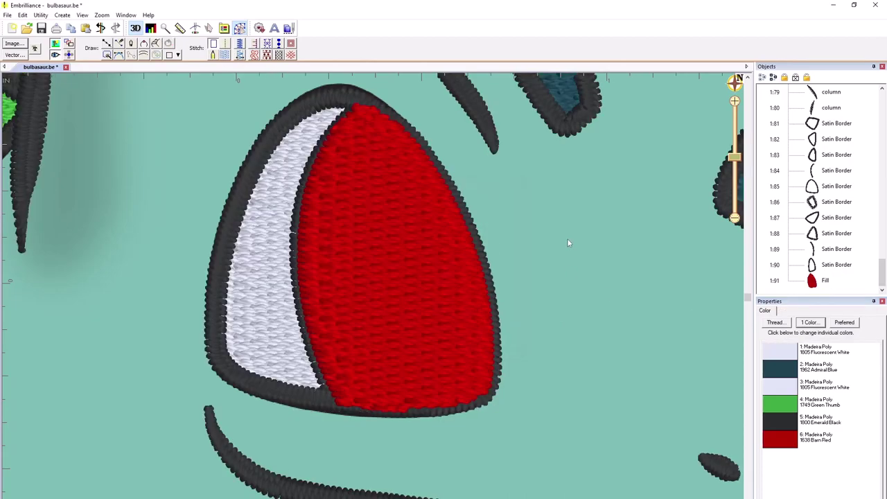
Start a column over the red iris of the right-hand eye, placing point pairs down both edges of its upper part
scroll(568, 242, "down", 3)
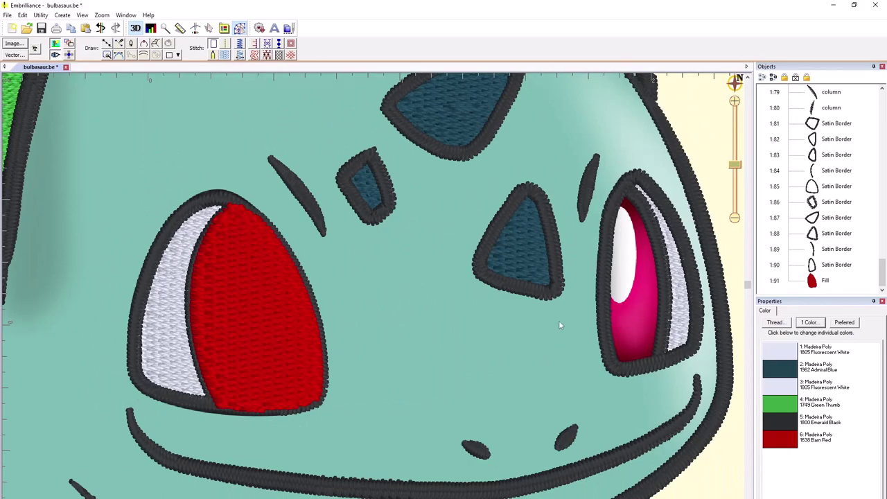
left_click(155, 43)
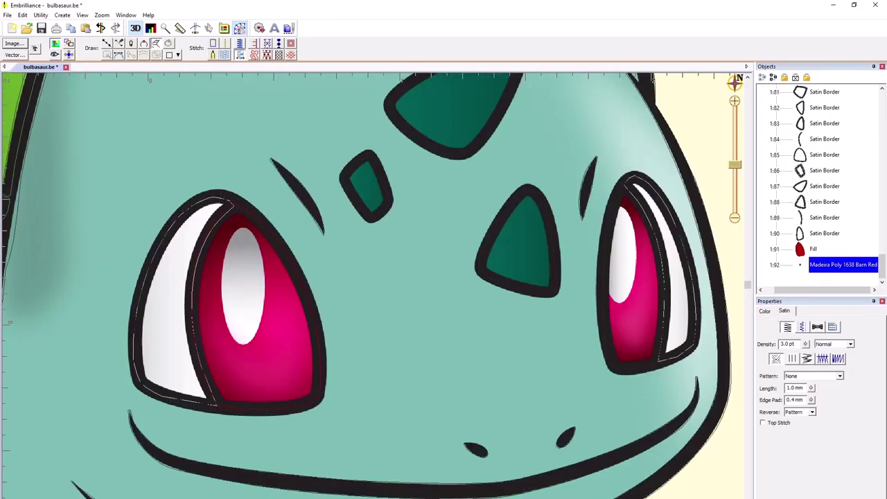
scroll(645, 267, "up", 2)
scroll(343, 131, "up", 1)
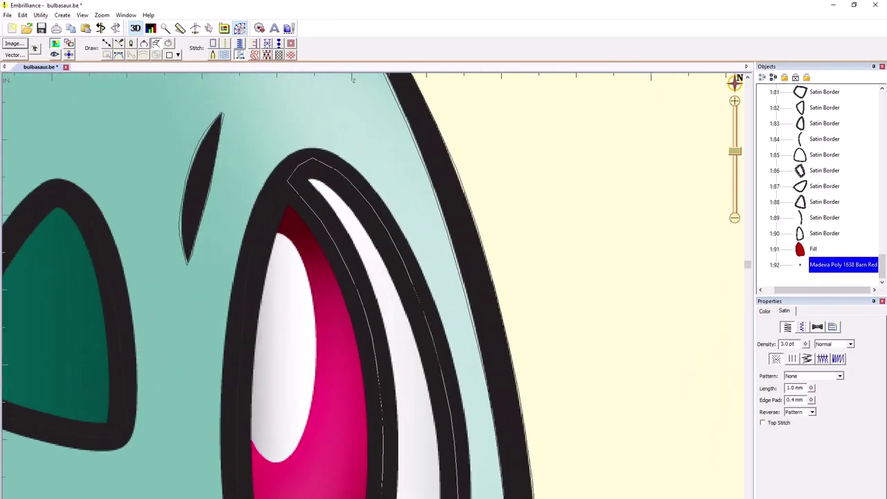
left_click(282, 183)
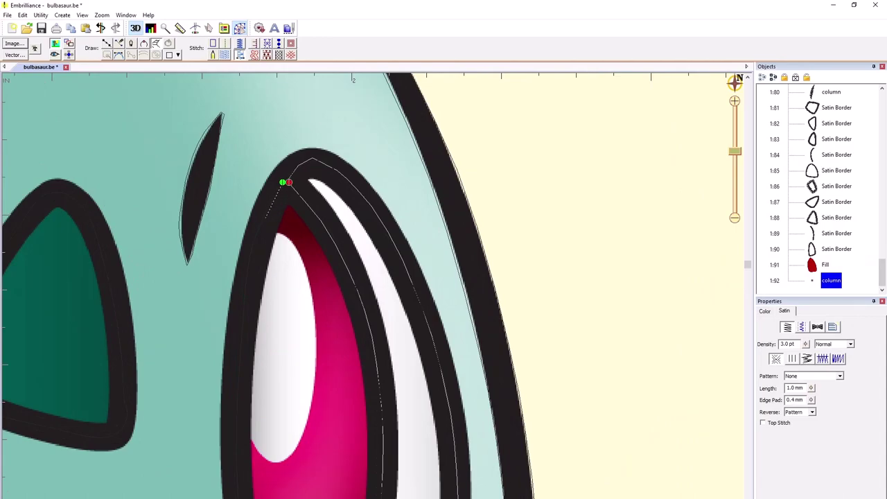
left_click(321, 219)
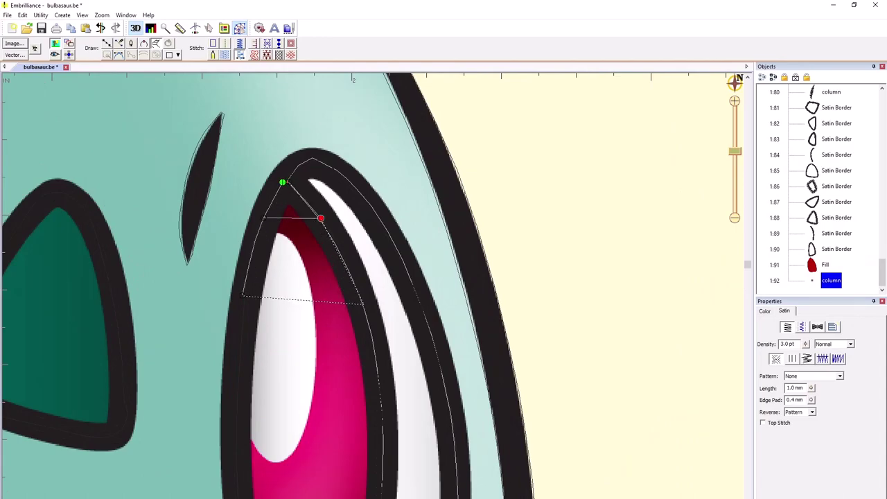
left_click(364, 304)
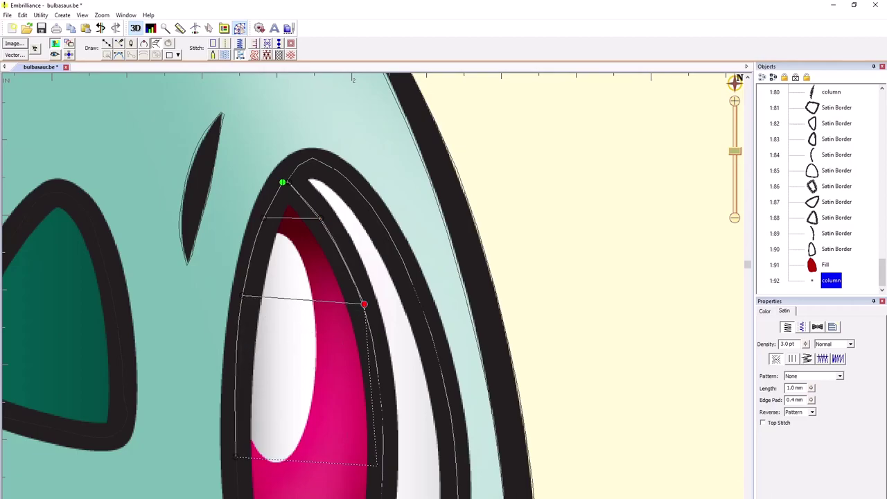
left_click(384, 464)
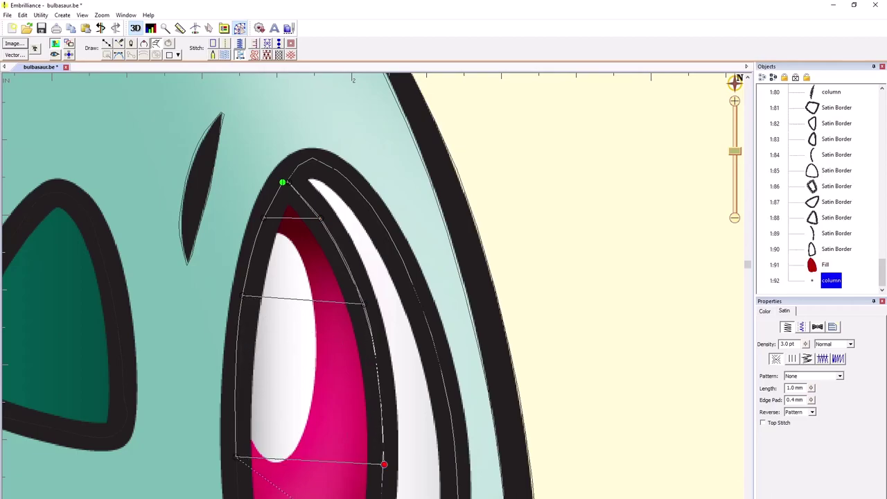
Continue the right-hand iris column down both edges, replace the misplaced lower corner point, and finish the column at the eye's lower edge
scroll(189, 462, "down", 1)
scroll(424, 363, "up", 1)
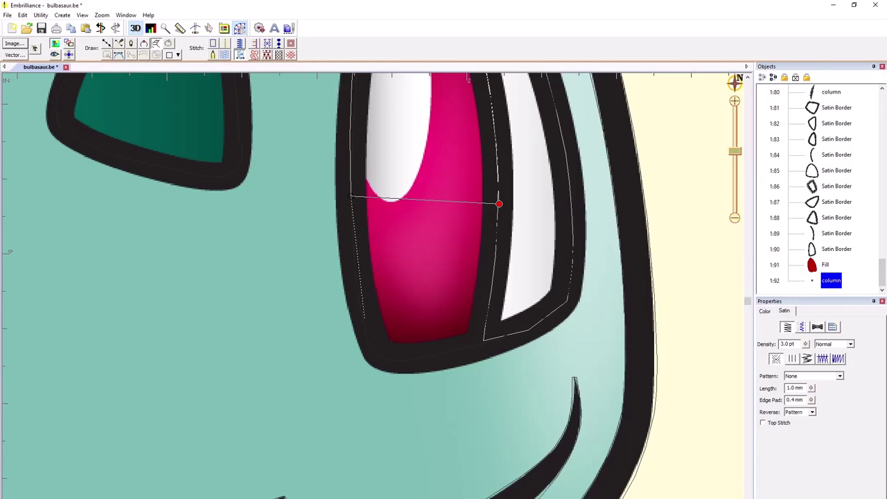
left_click(365, 319)
left_click(487, 317)
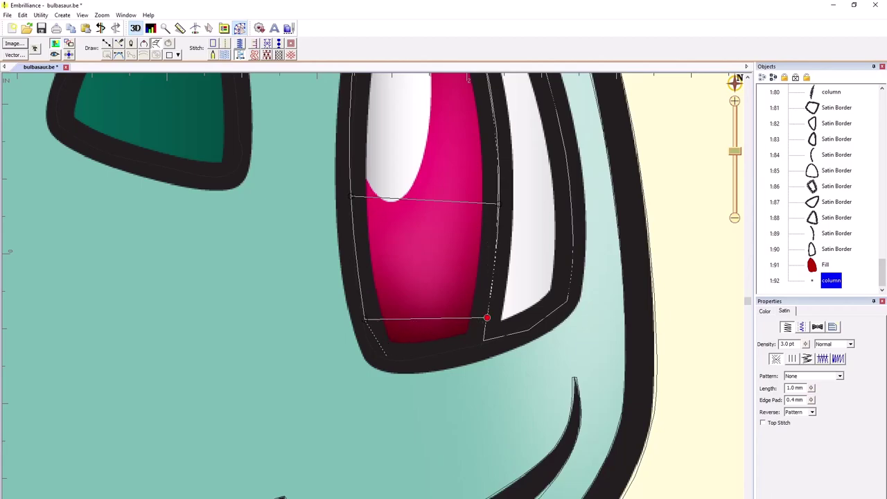
left_click(385, 361)
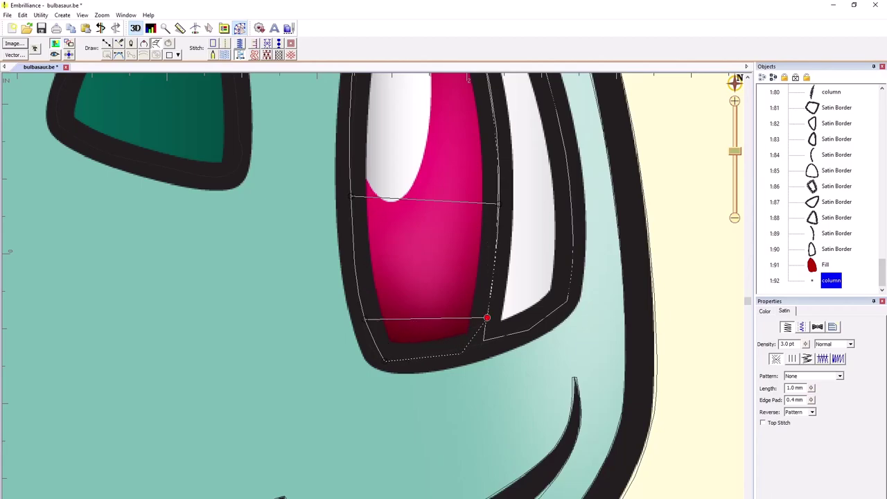
left_click(461, 352)
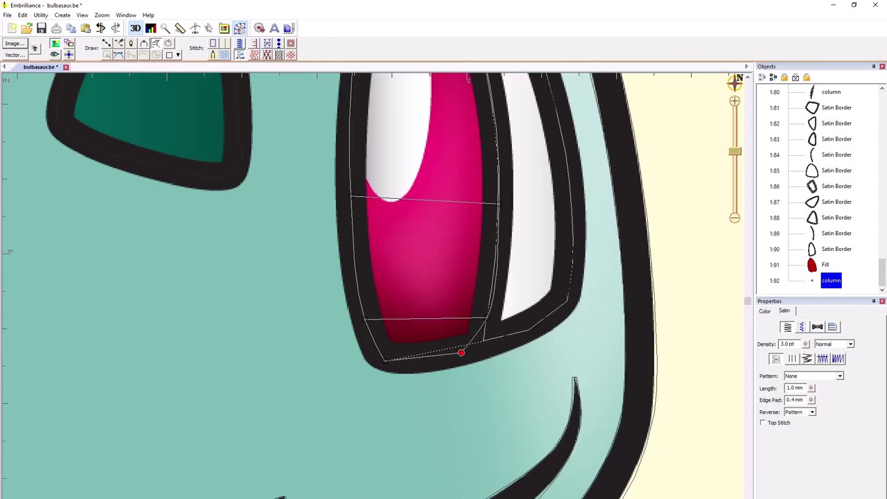
key("BackSpace")
left_click(484, 340)
key("Return")
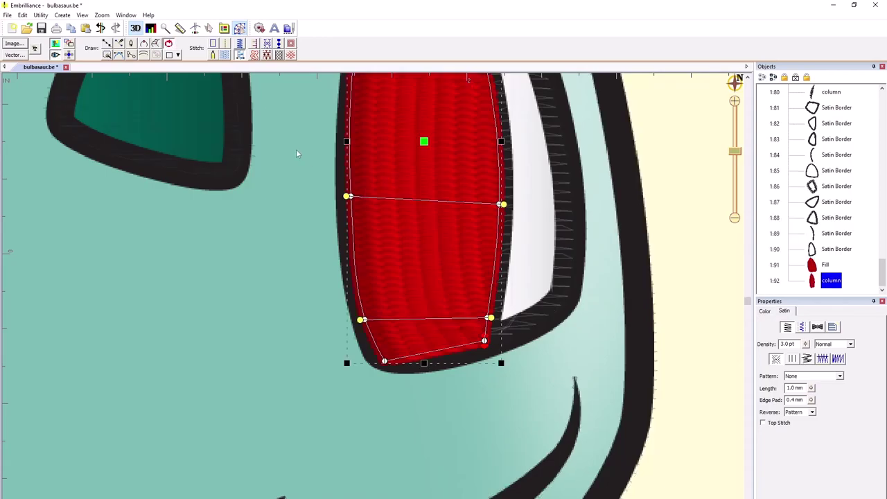
Convert the red iris column of the right-hand eye to fill stitches
left_click(213, 43)
left_click(243, 234)
scroll(373, 293, "down", 3)
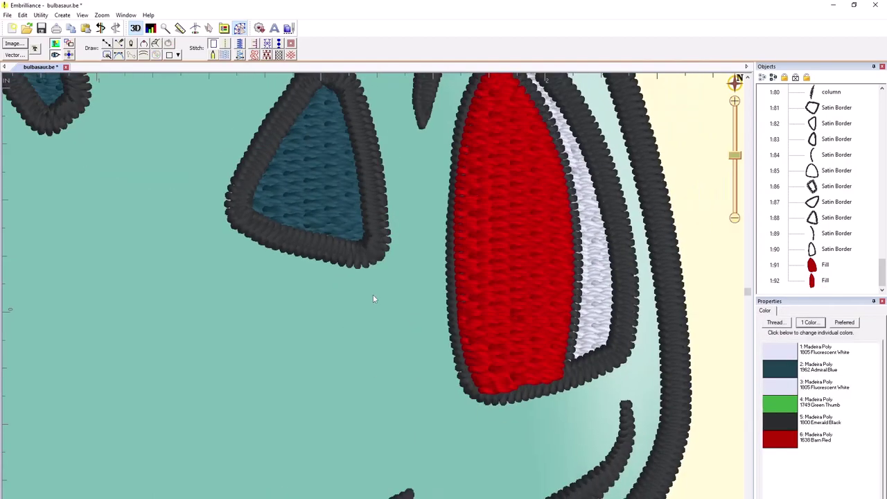
Move the red iris fills of both eyes to the start of the stitching order
left_click(823, 266)
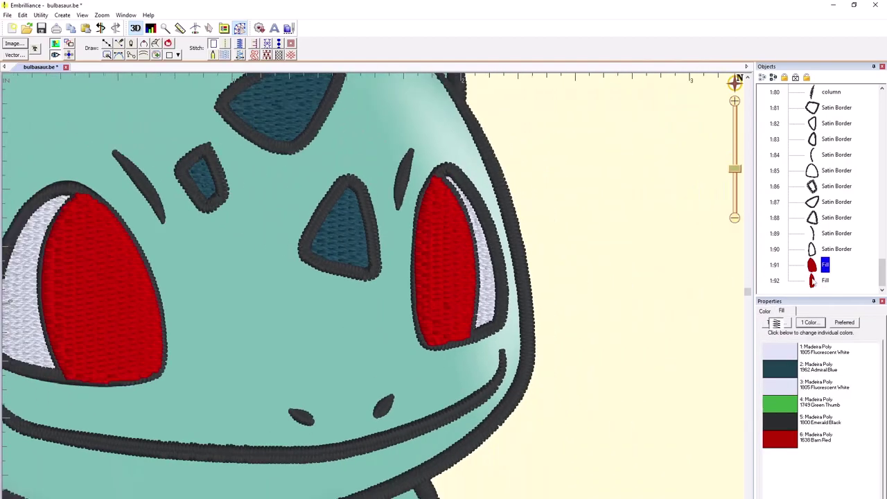
right_click(815, 276)
left_click(840, 304)
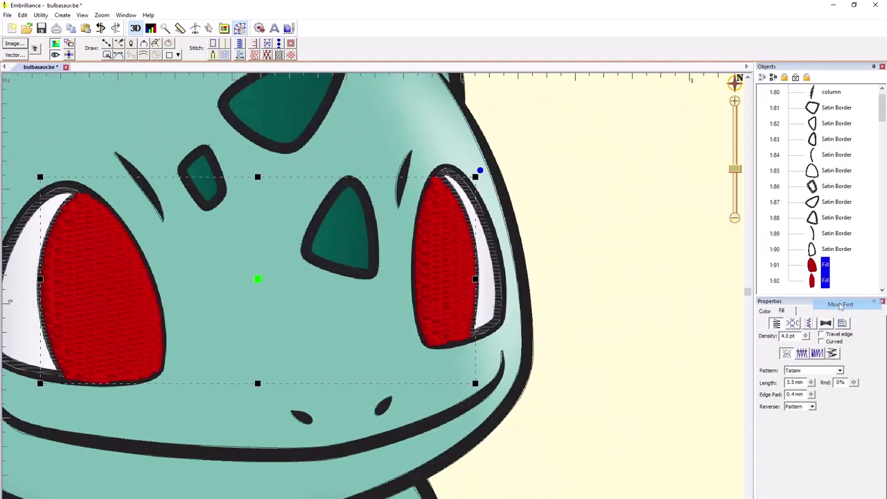
left_click(622, 254)
scroll(250, 335, "down", 3)
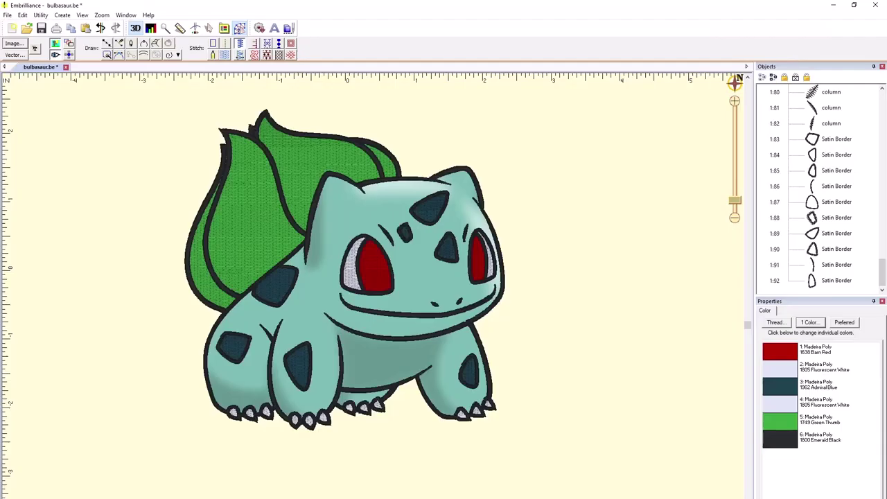
Trace the oval white highlight inside the left-hand eye's iris with points as a closed satin border outline
scroll(372, 293, "up", 3)
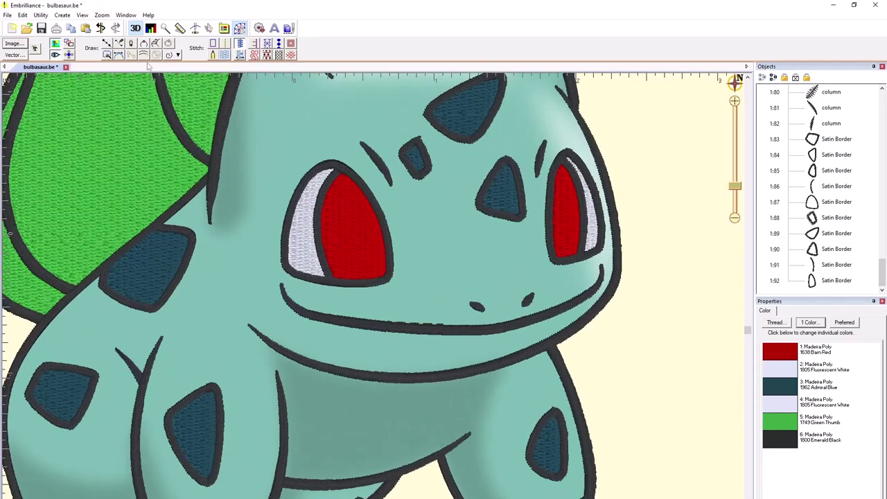
left_click(107, 44)
scroll(346, 182, "up", 2)
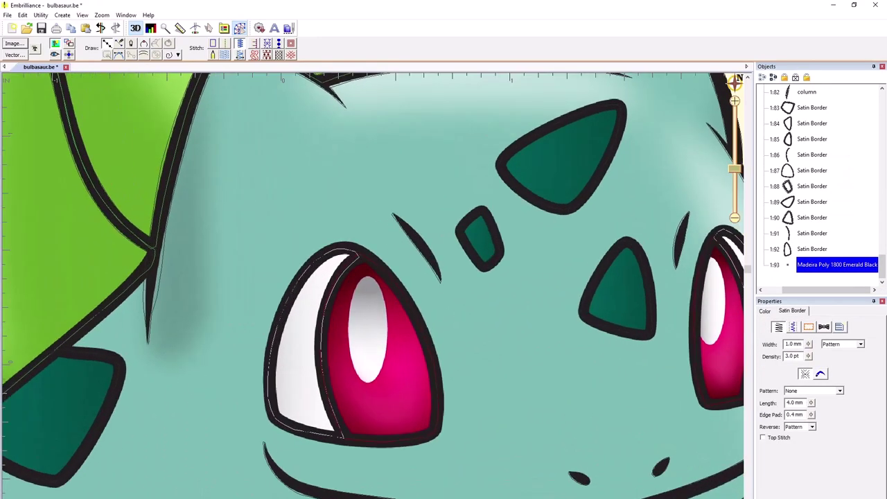
left_click(376, 282)
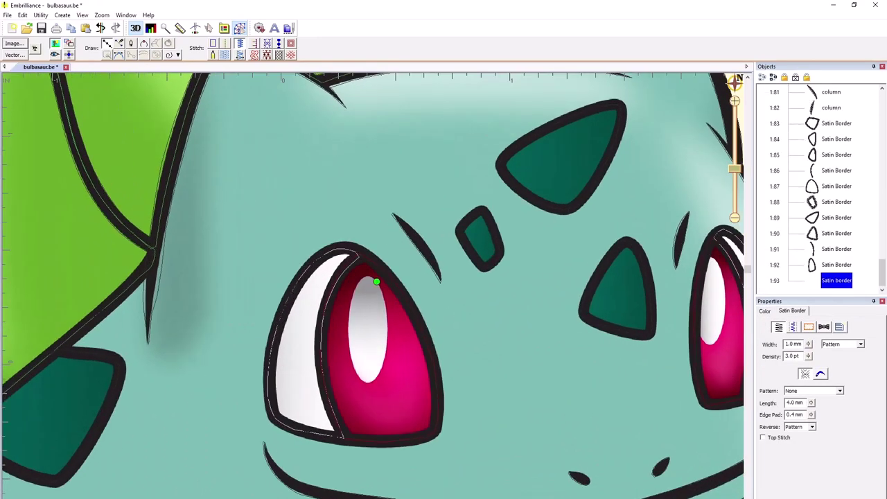
left_click(385, 311)
left_click(381, 365)
left_click(362, 381)
left_click(351, 355)
left_click(348, 316)
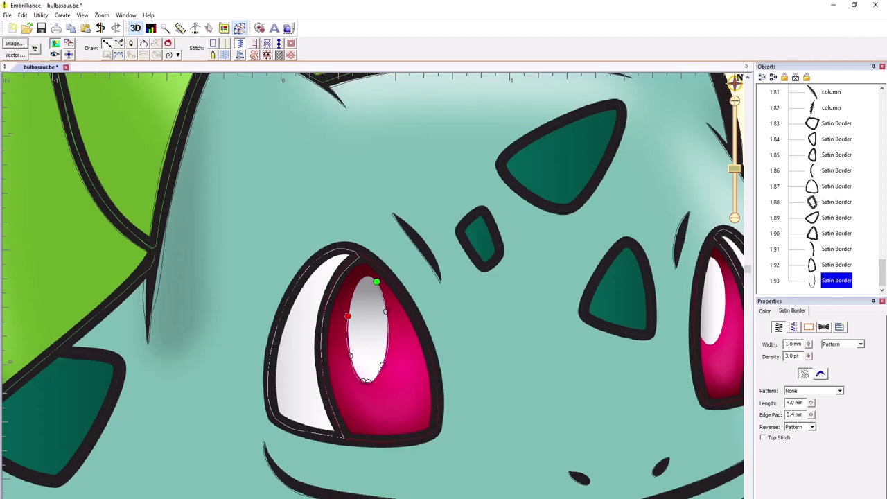
left_click(361, 282)
left_click(376, 281)
key("Return")
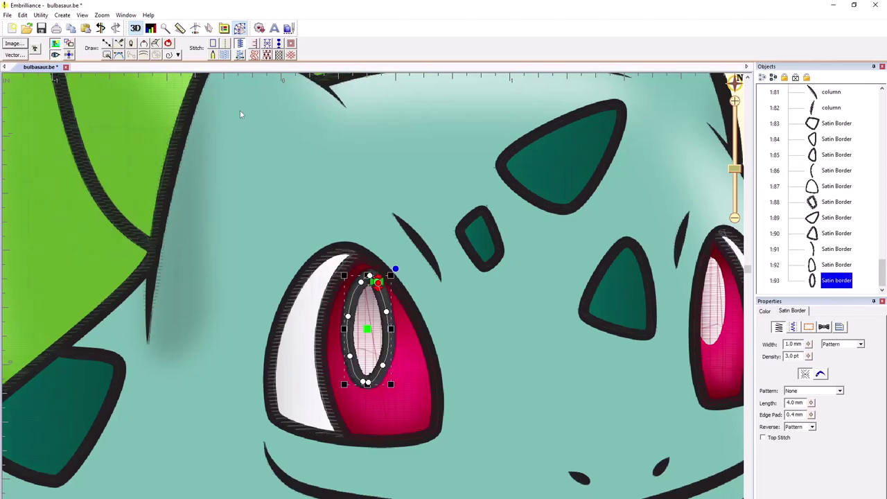
Convert the left-hand eye's highlight to satin column stitches and set its density to 4.0 pt
left_click(224, 56)
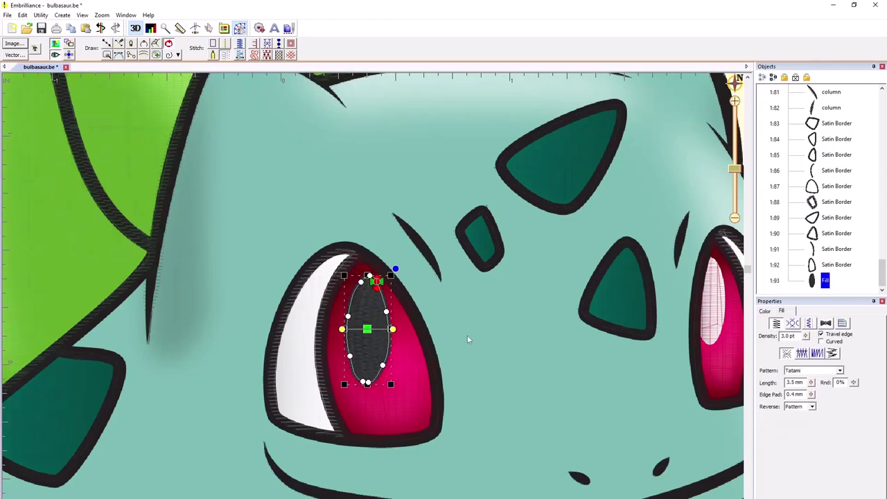
left_click(240, 54)
left_click(541, 356)
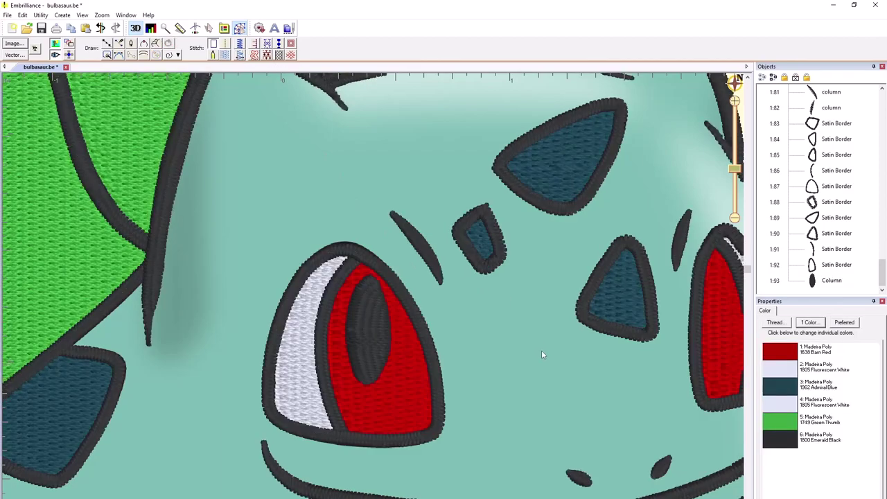
scroll(368, 300, "down", 1)
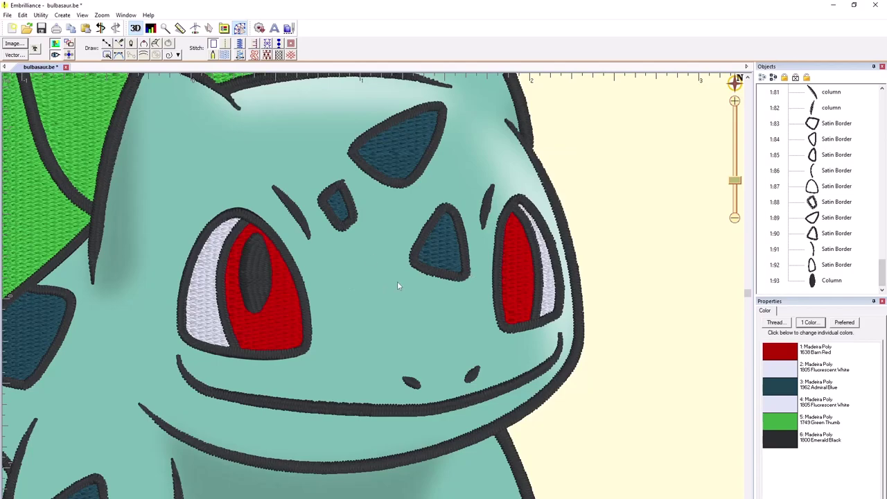
left_click(261, 276)
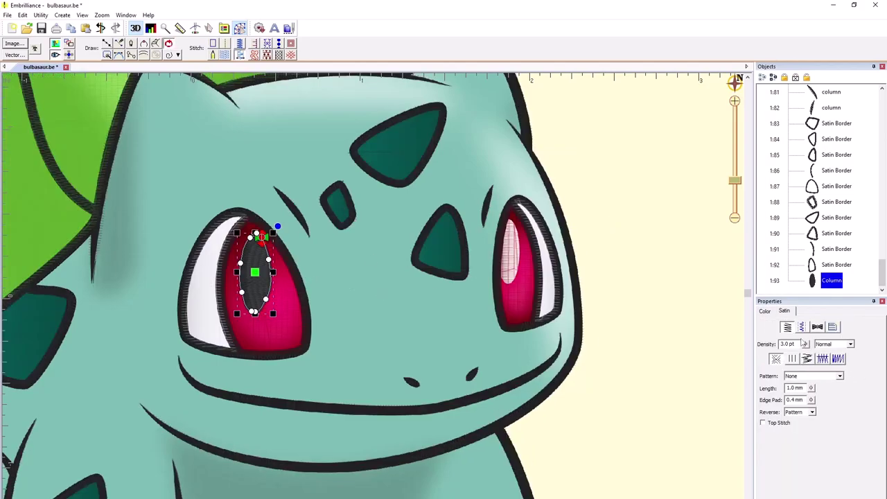
left_click_drag(807, 397, 807, 391)
left_click(672, 384)
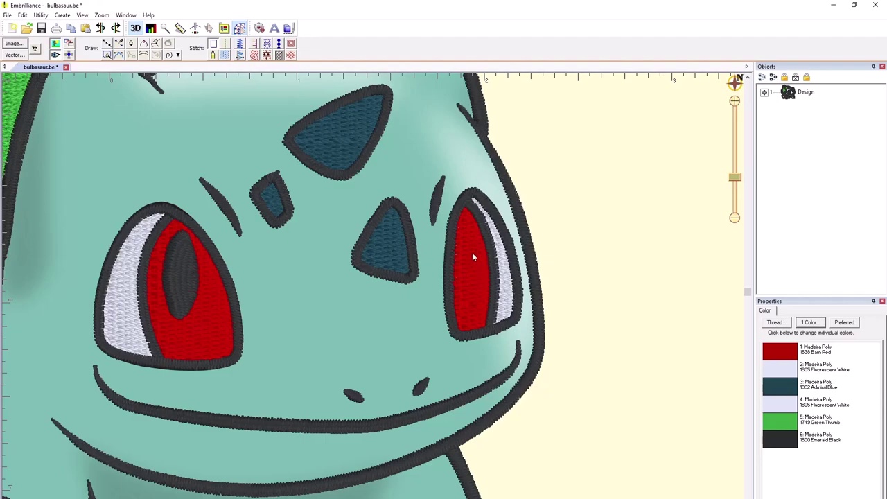
Trace the white highlight of the right-hand eye as a closed curved outline and convert it to fill stitches
left_click(108, 45)
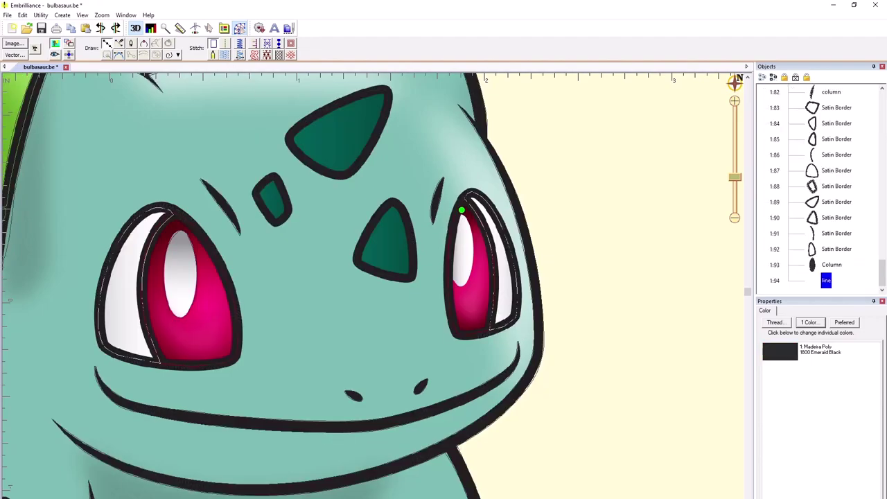
left_click_drag(470, 223, 474, 263)
left_click(466, 282)
scroll(464, 279, "up", 2)
key("BackSpace")
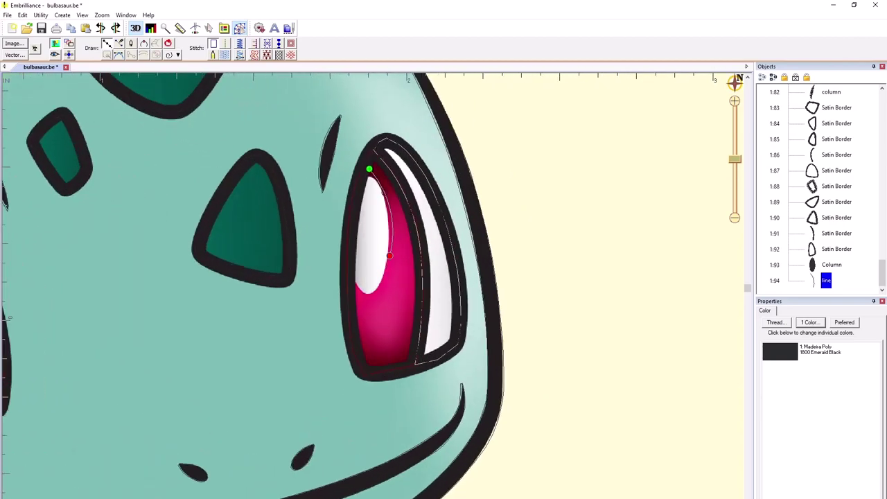
mouse_move(389, 255)
left_mouse_down()
mouse_move(376, 296)
mouse_move(358, 296)
mouse_move(347, 278)
mouse_move(347, 236)
mouse_move(370, 169)
left_mouse_up()
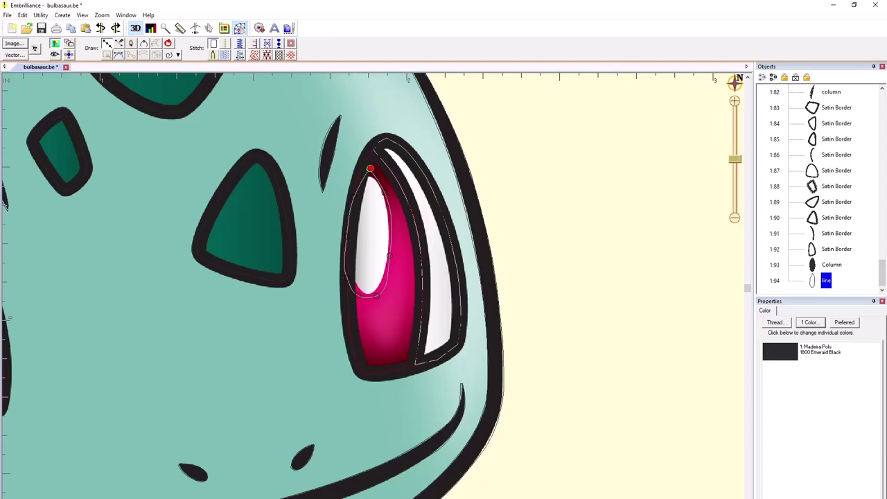
key("Return")
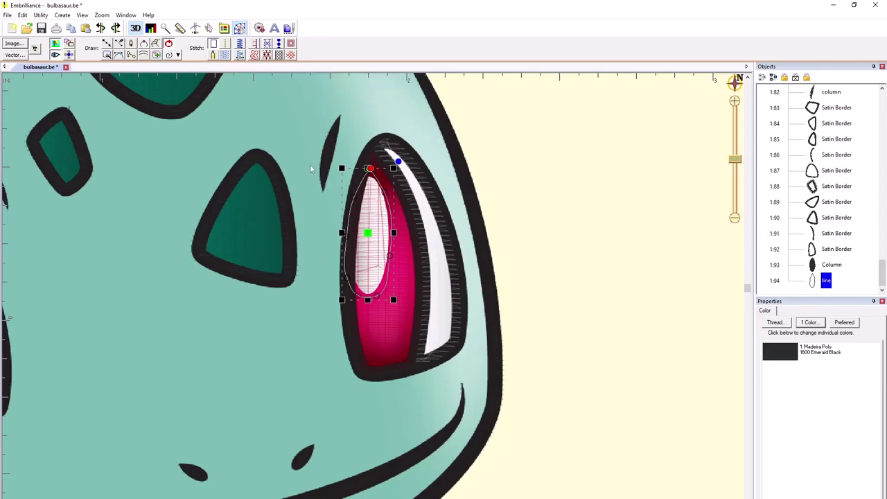
left_click(224, 55)
left_click(540, 221)
Search the Madeira Poly threads for "white" and set both eye highlights to 1805 Fluorescent White
left_click(824, 266)
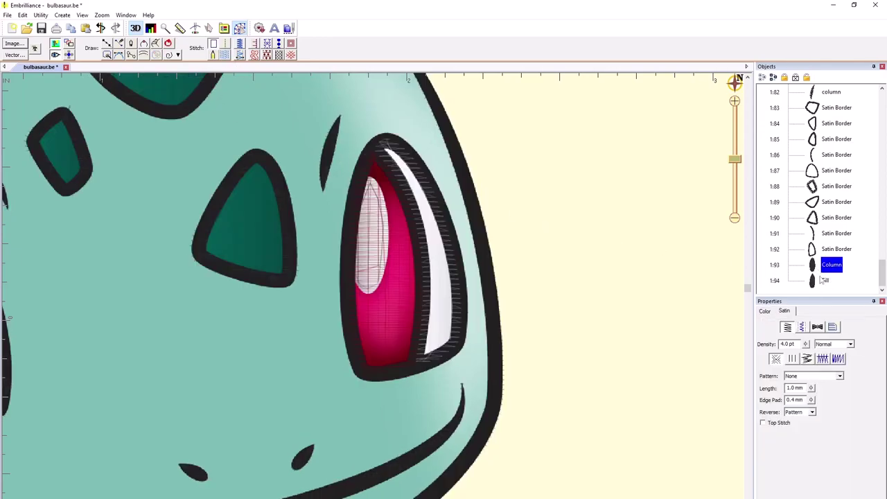
left_click(825, 280, "ctrl")
left_click(765, 313)
double_click(781, 351)
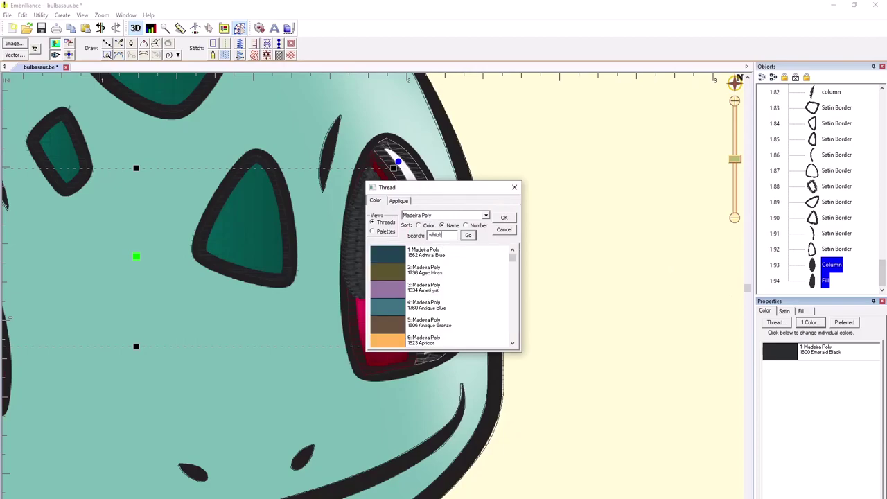
left_click(470, 237)
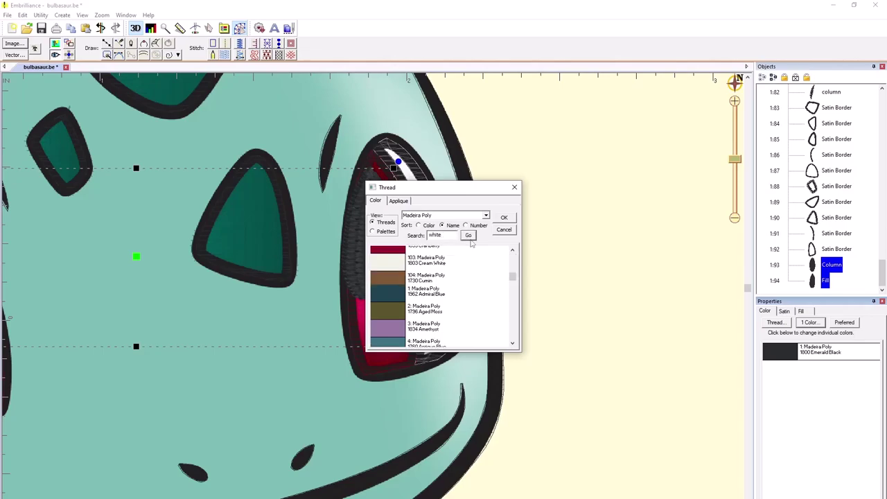
left_click(469, 238)
left_click(471, 255)
left_click(501, 218)
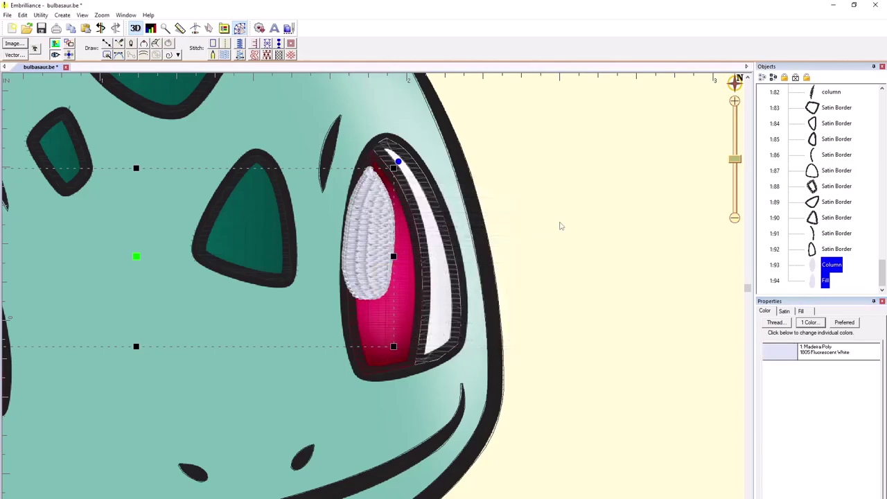
left_click(560, 224)
scroll(100, 320, "down", 2)
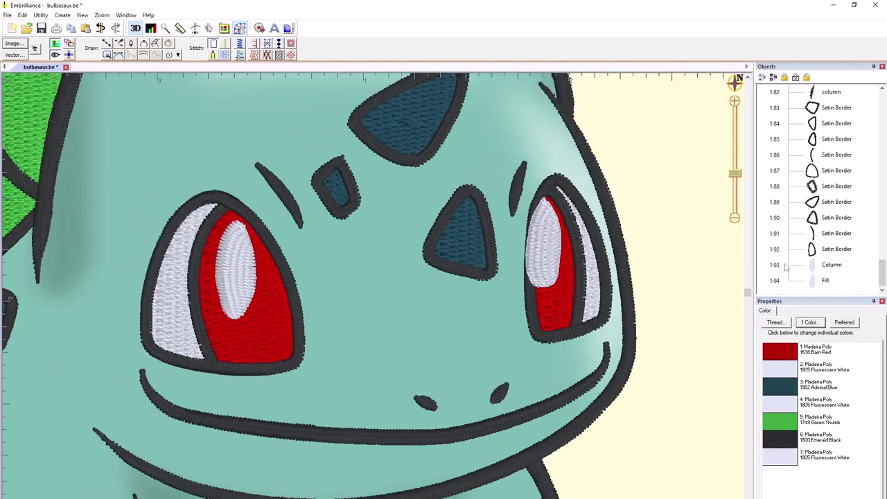
Move the two white eye highlights, the column and the fill, to the first positions in the stitching order
left_click(819, 270)
left_click(817, 278, "ctrl")
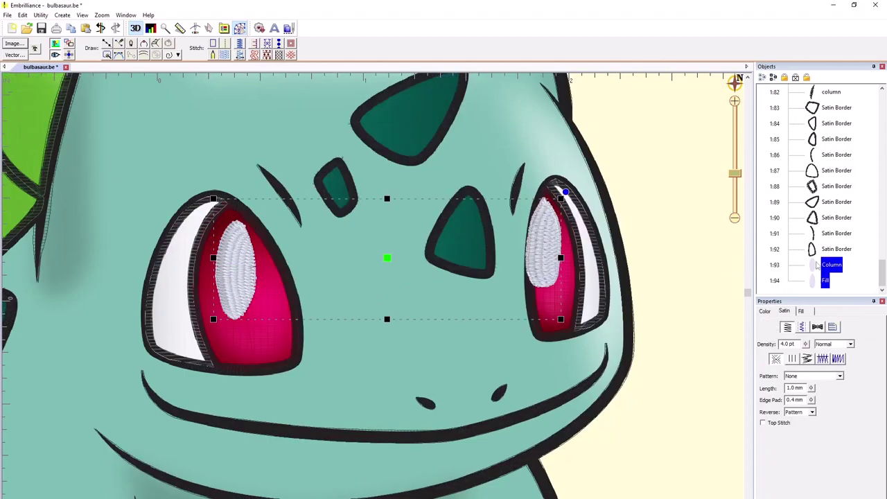
right_click(817, 265)
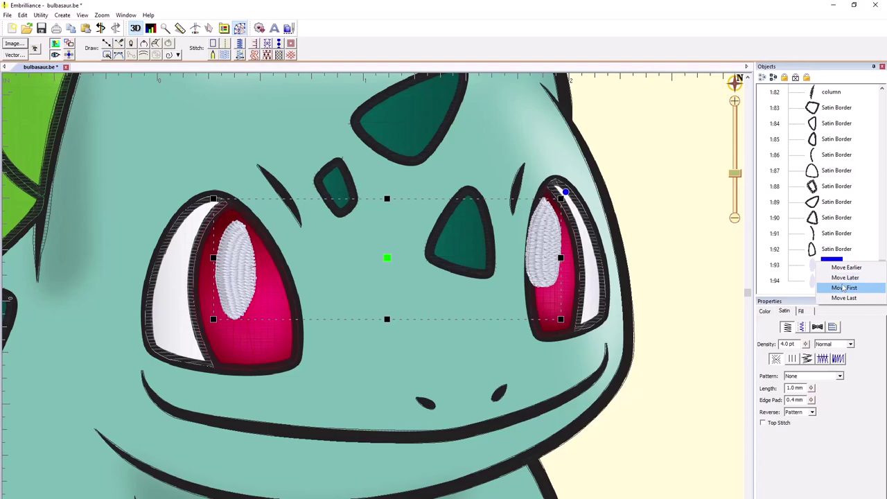
left_click(844, 287)
left_click(692, 205)
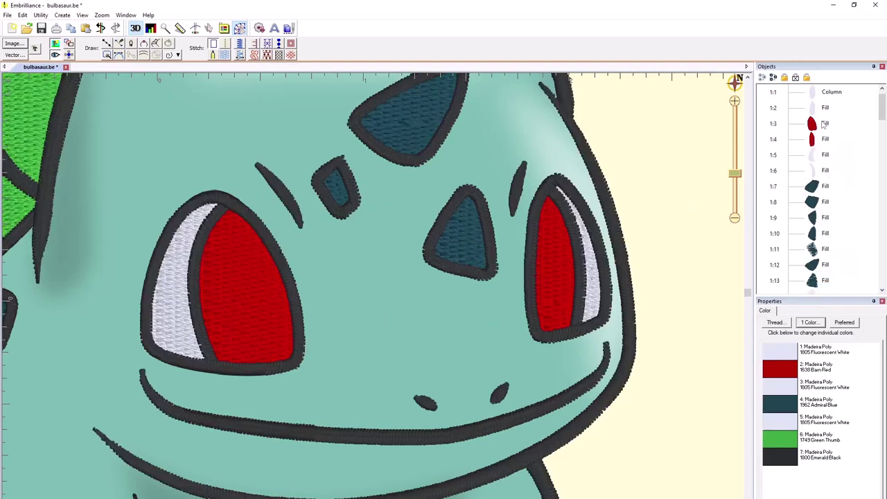
Reorder the two white eye highlights to stitch directly after the two red eye fills
scroll(822, 123, "up", 1)
left_click(821, 108)
left_click(819, 121, "ctrl")
left_click_drag(816, 111, 809, 171)
left_click(675, 202)
scroll(555, 251, "down", 1)
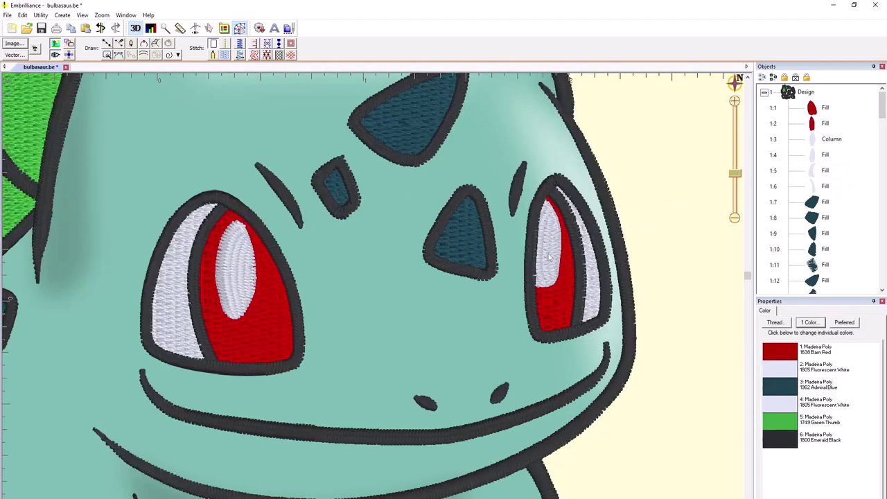
View the whole Bulbasaur design and save it
scroll(341, 303, "down", 3)
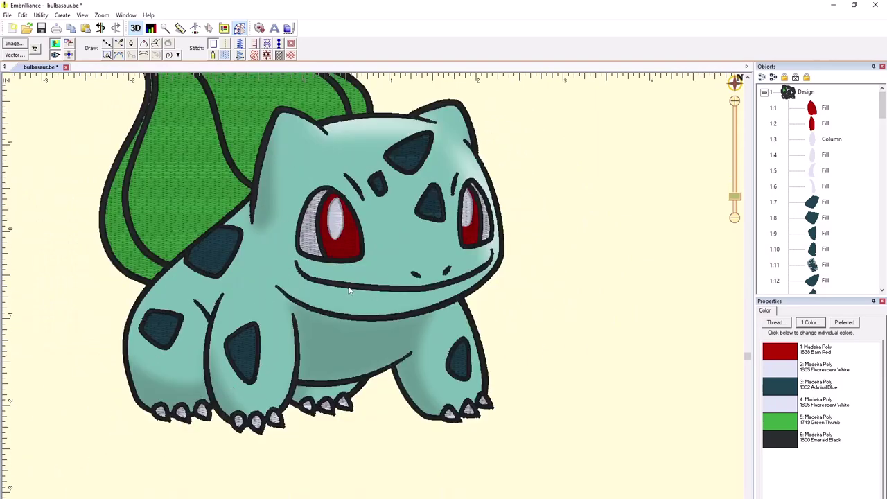
scroll(440, 199, "down", 1)
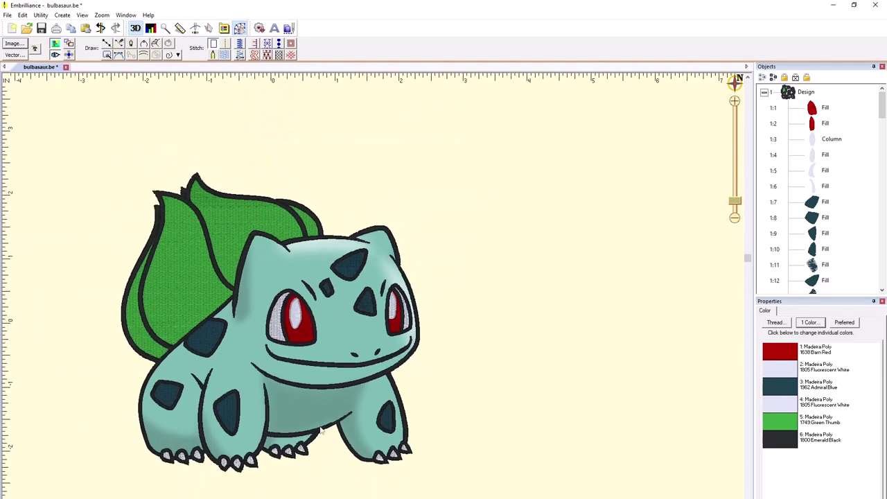
key("ctrl+s")
scroll(373, 294, "up", 4)
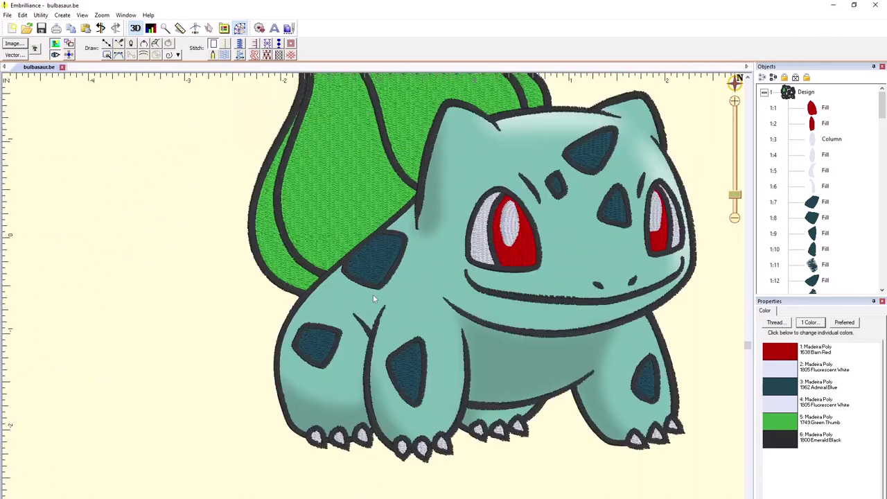
scroll(372, 298, "down", 1)
scroll(372, 297, "up", 2)
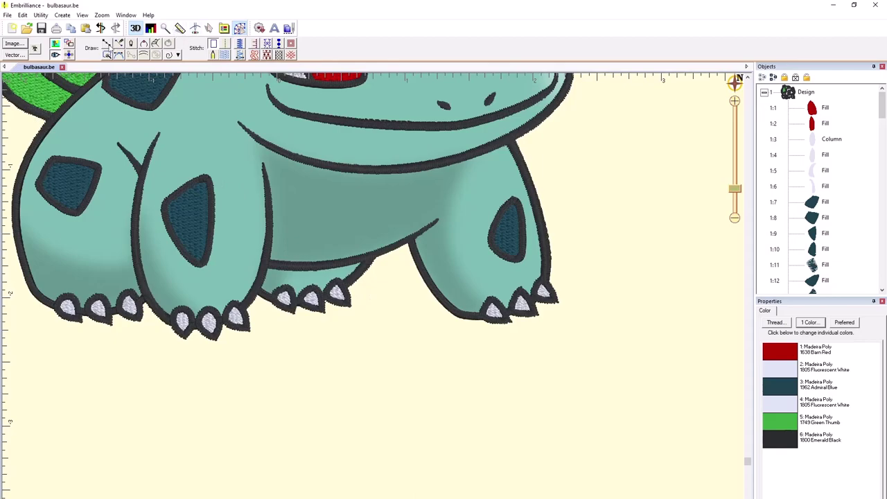
left_click(107, 44)
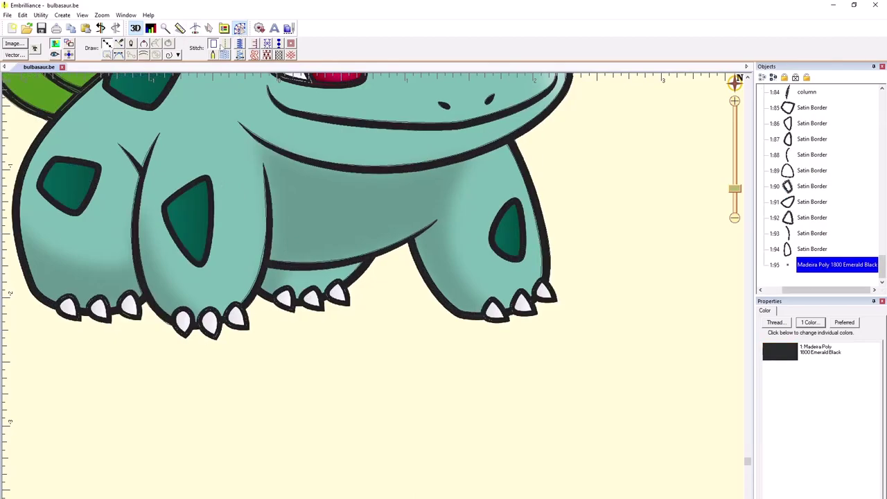
key("Escape")
Trace the far leg beneath the belly as a satin column, placing paired points along its upper and lower edges out to the tip
left_click(156, 44)
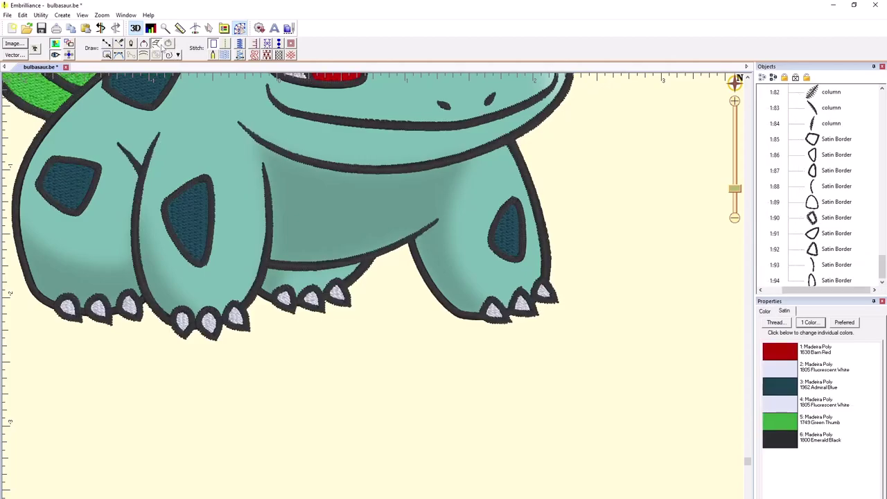
scroll(217, 304, "up", 6)
scroll(303, 220, "up", 3)
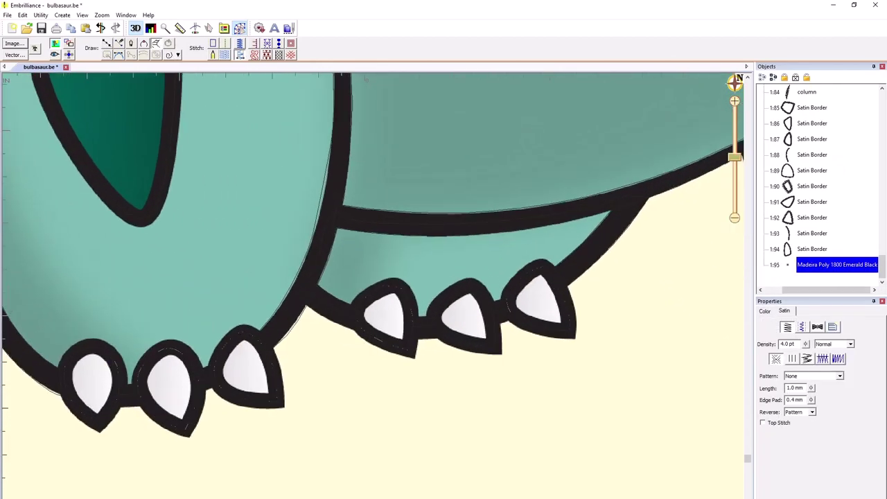
scroll(408, 260, "up", 1)
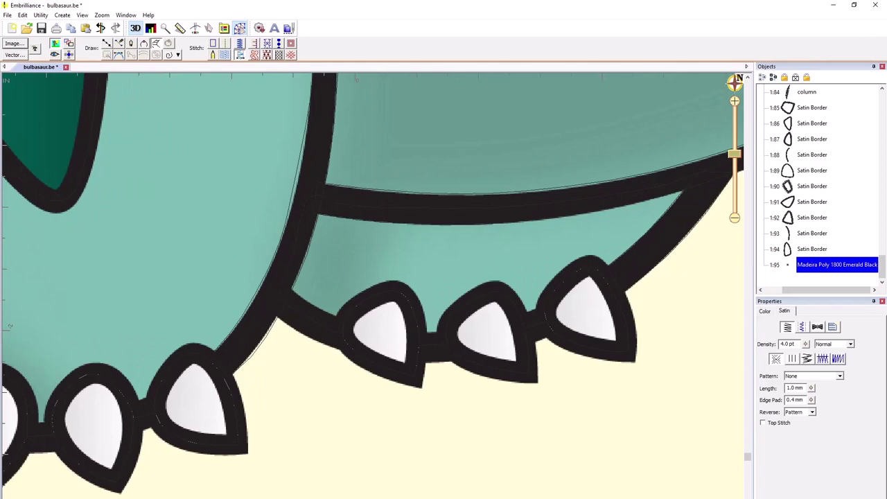
left_click(310, 200)
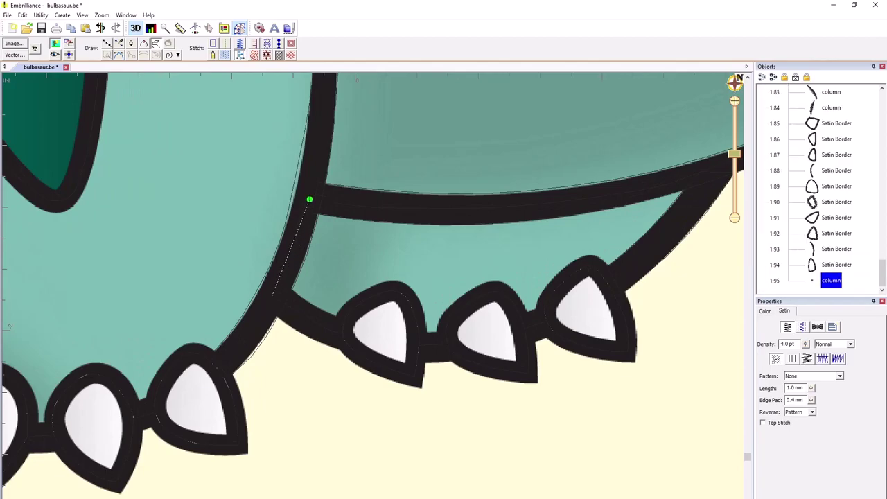
left_click(268, 299)
left_click(333, 332)
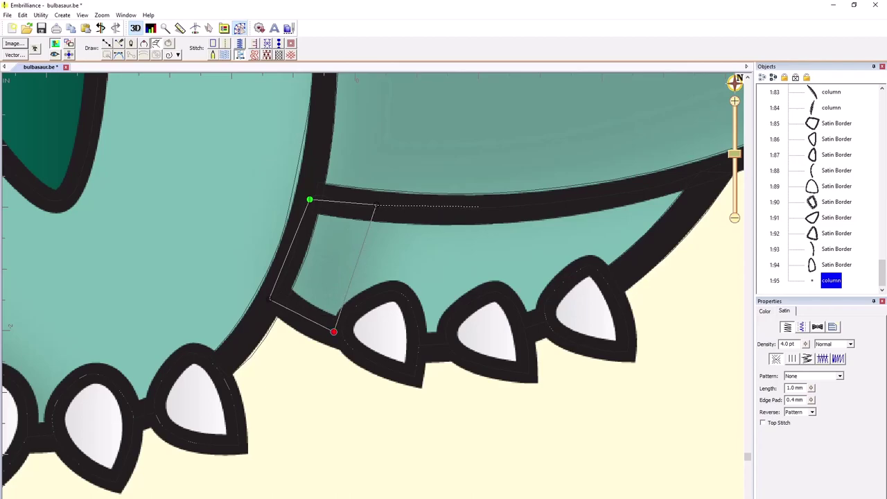
left_click(483, 206)
left_click(467, 347)
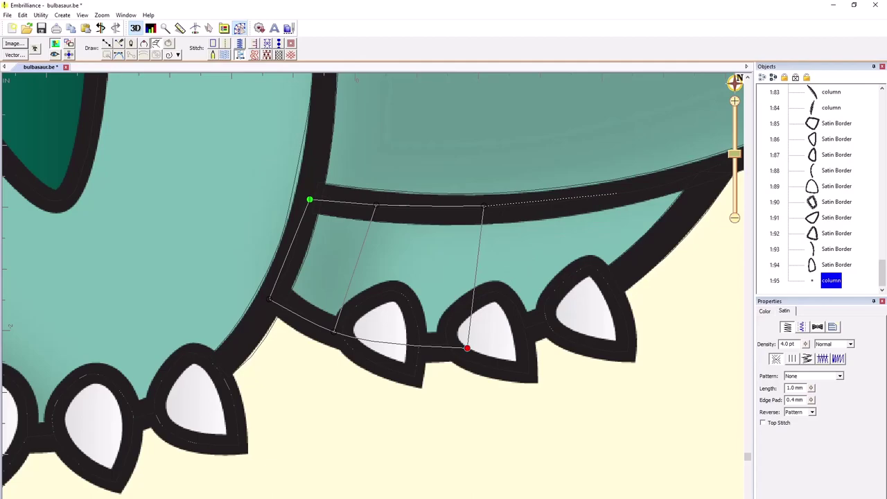
left_click(616, 194)
left_click(633, 267)
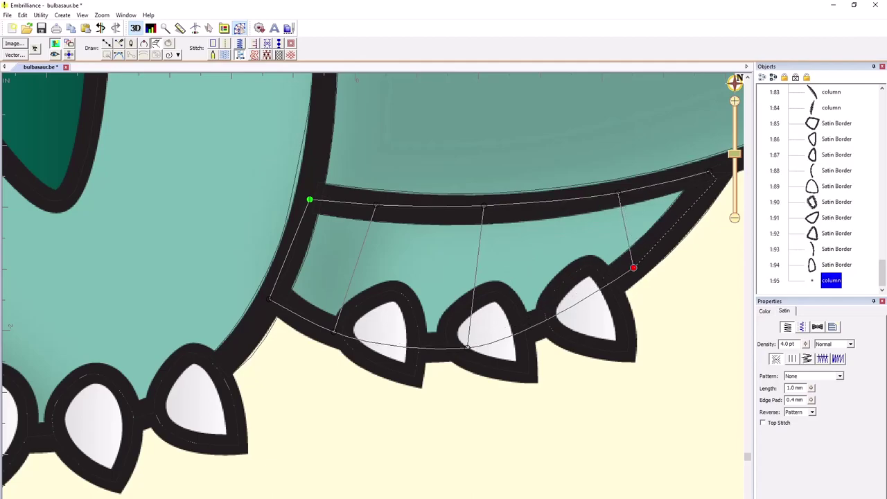
left_click(716, 179)
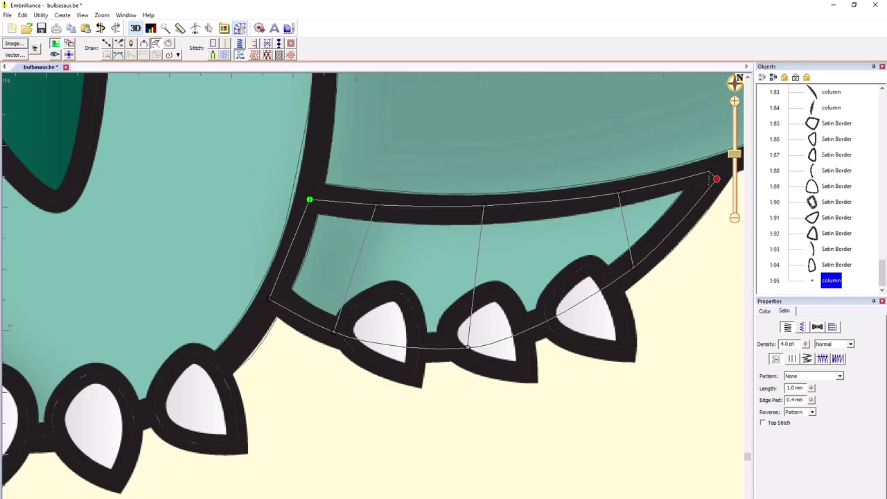
key("Return")
Search the Madeira Poly threads for "blue" and set the far leg's column to 1874 Baby Blue
left_click(764, 310)
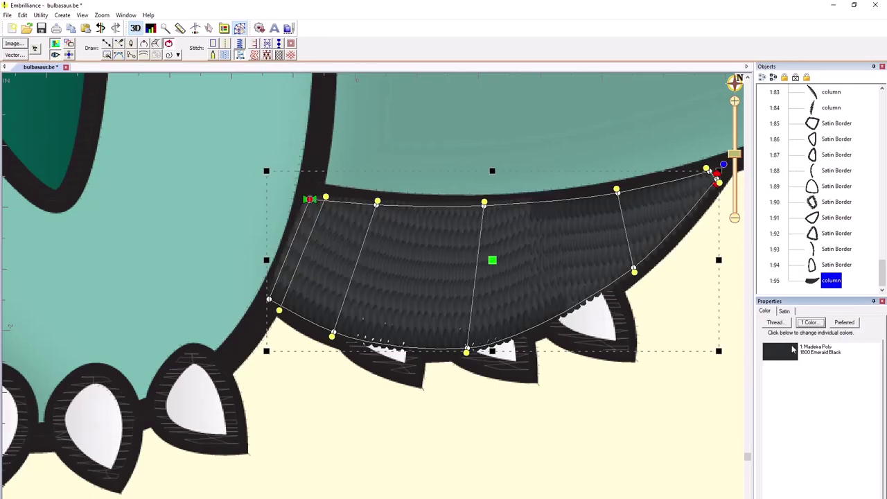
left_click(774, 322)
left_click(447, 225)
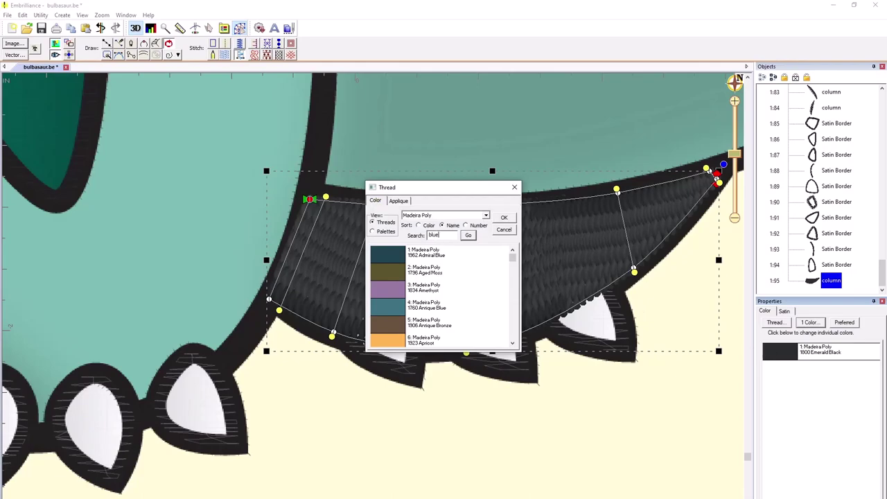
type("blue")
left_click(469, 236)
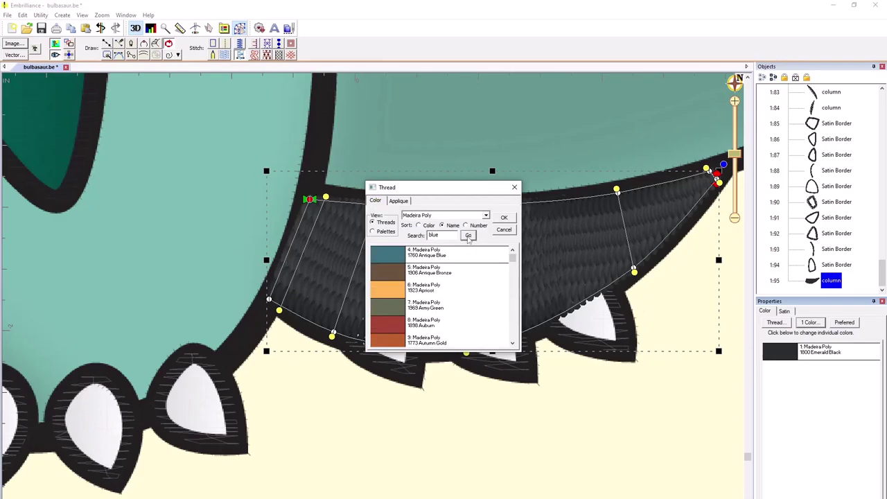
left_click(469, 235)
left_click(460, 259)
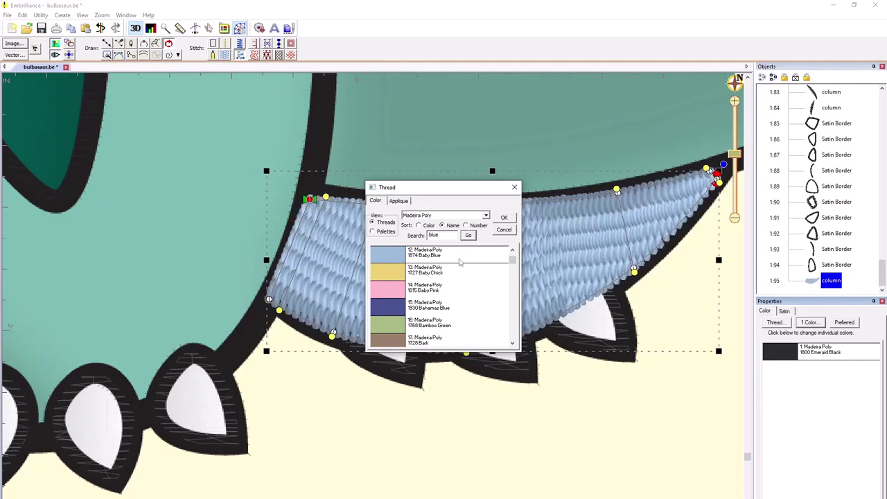
left_click(504, 217)
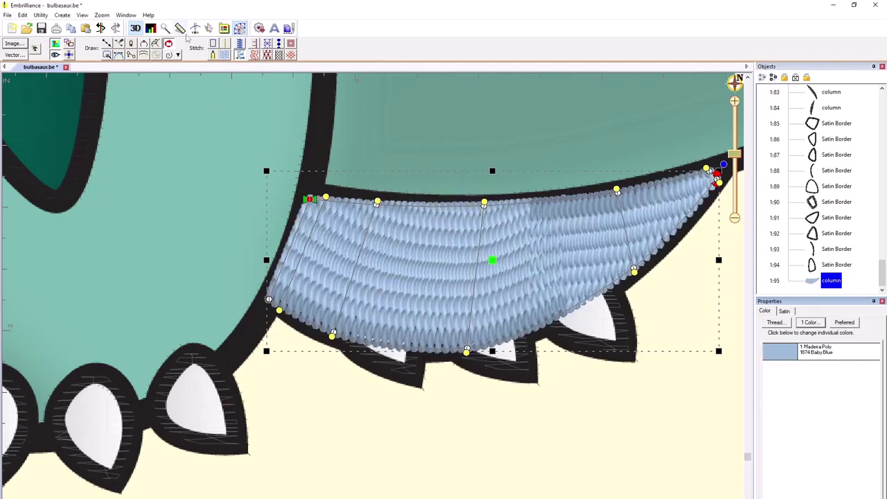
Convert the far leg to fill stitches, moving its start point to the lower-left corner and its end point to the middle of the upper edge
left_click(225, 56)
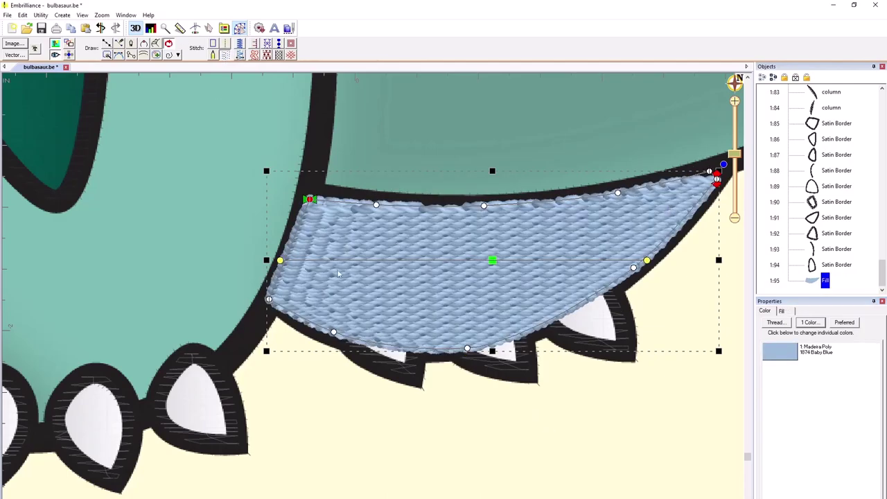
left_click(309, 200)
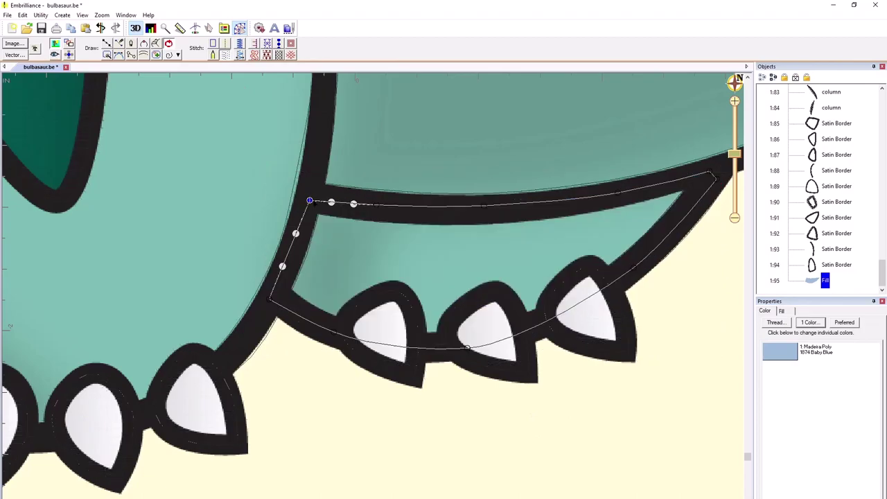
left_click_drag(309, 200, 310, 198)
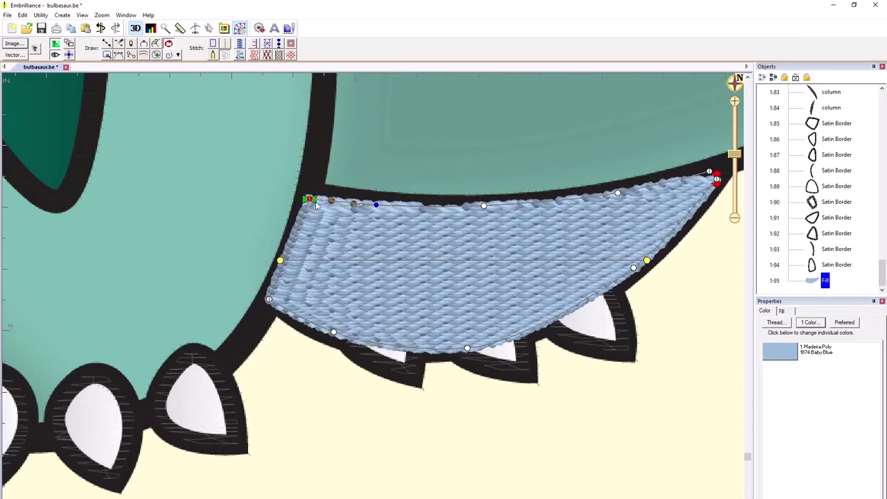
left_click(269, 299)
left_click_drag(717, 178, 497, 178)
left_click(571, 391)
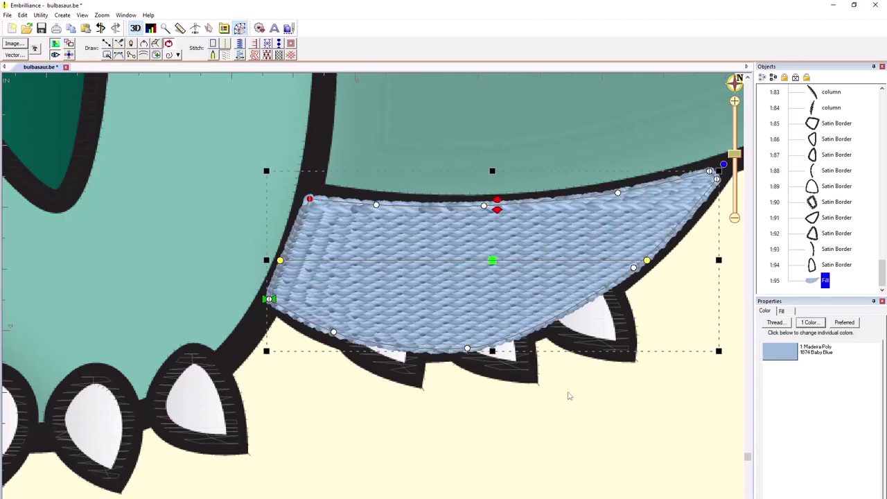
scroll(569, 391, "down", 2)
left_click(344, 347)
scroll(345, 348, "down", 5)
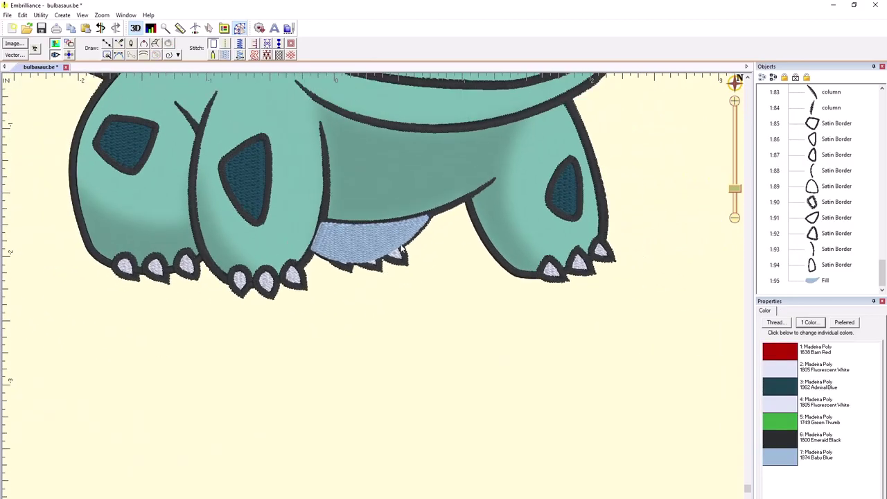
Examine the light blue far leg fill against the face, legs and bulb of the whole design
scroll(360, 290, "up", 2)
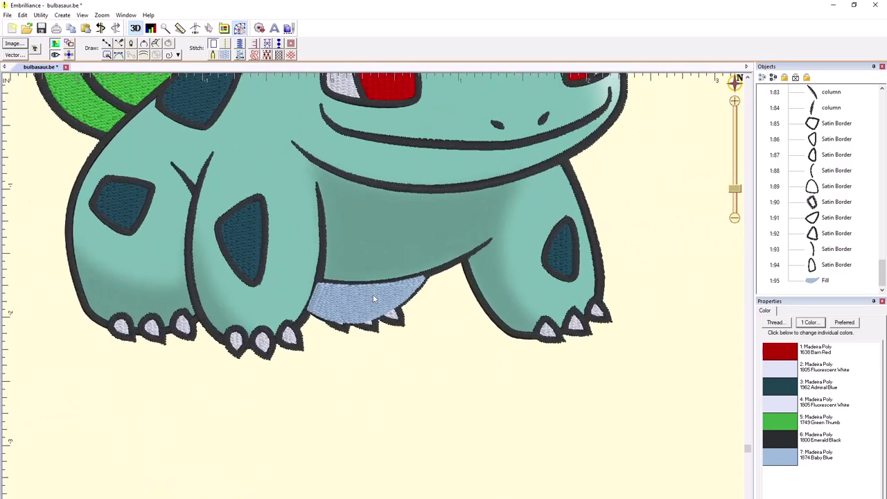
left_click(373, 298)
left_click_drag(368, 281, 450, 255)
left_click(423, 239)
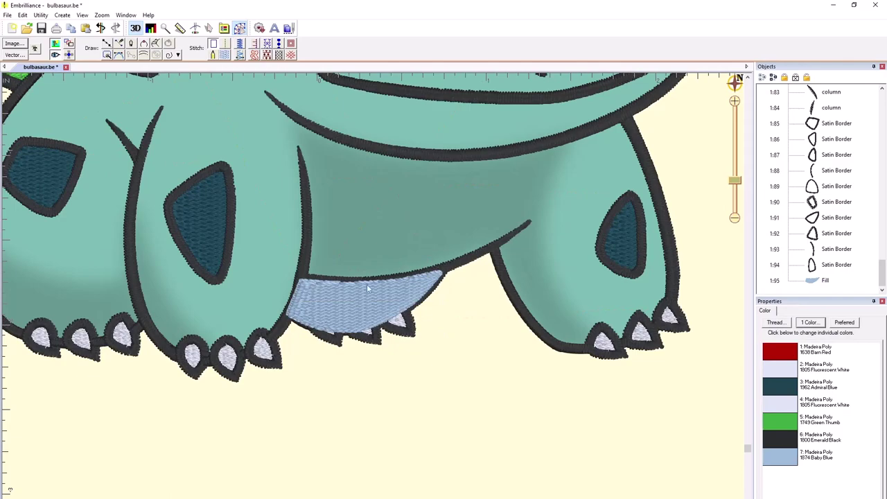
scroll(375, 299, "down", 1)
scroll(390, 320, "down", 1)
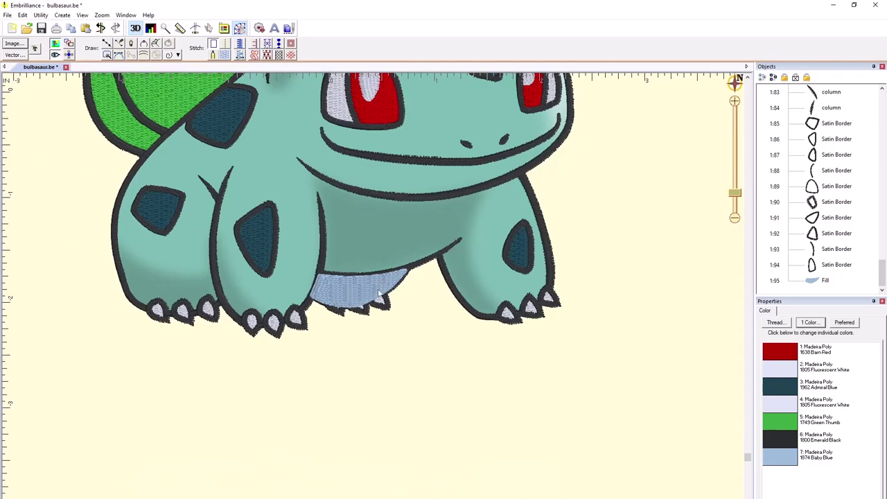
scroll(381, 242, "down", 2)
scroll(372, 294, "up", 3)
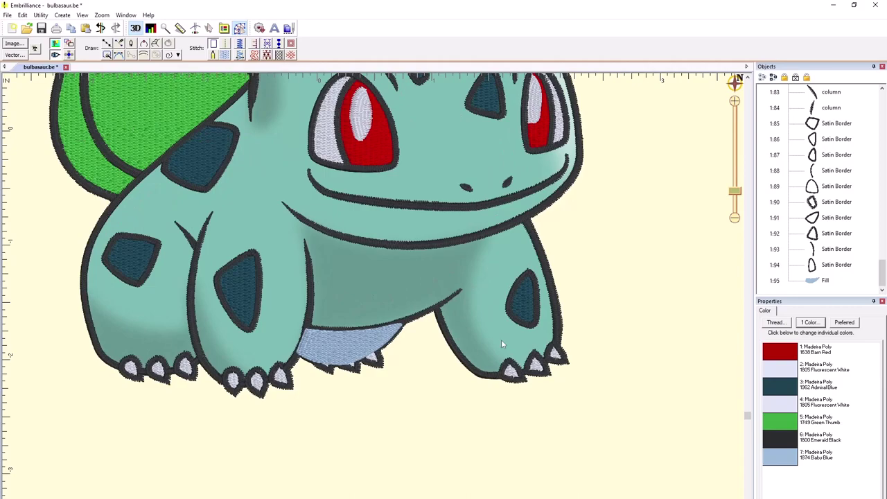
scroll(486, 258, "down", 1)
scroll(457, 294, "up", 1)
scroll(231, 284, "down", 1)
scroll(232, 285, "up", 1)
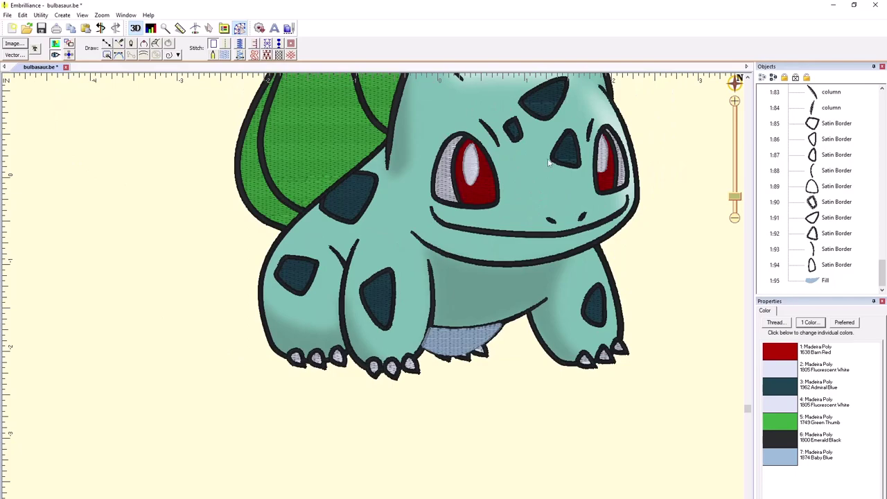
scroll(451, 235, "down", 1)
scroll(372, 294, "up", 1)
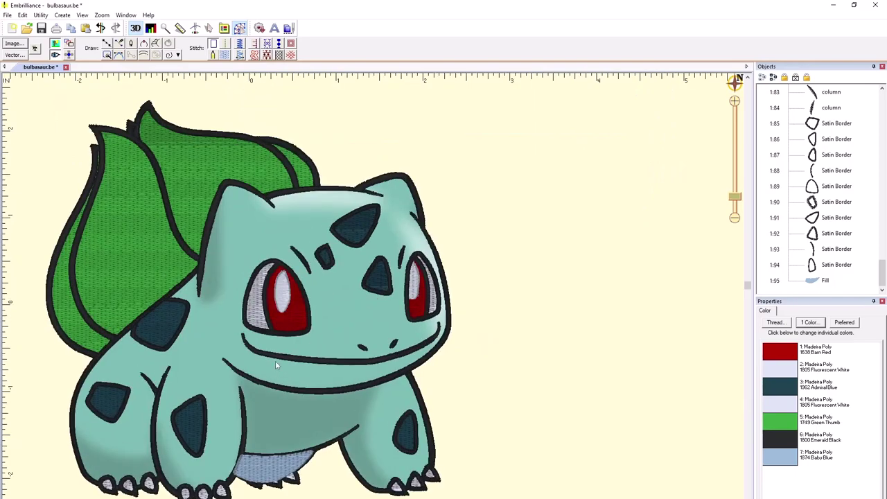
scroll(275, 361, "down", 1)
scroll(330, 114, "up", 1)
scroll(328, 175, "down", 1)
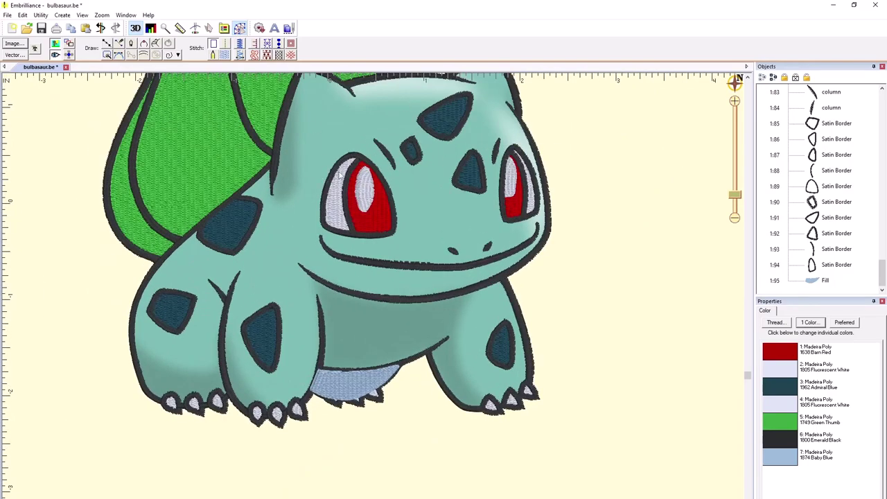
scroll(372, 299, "up", 2)
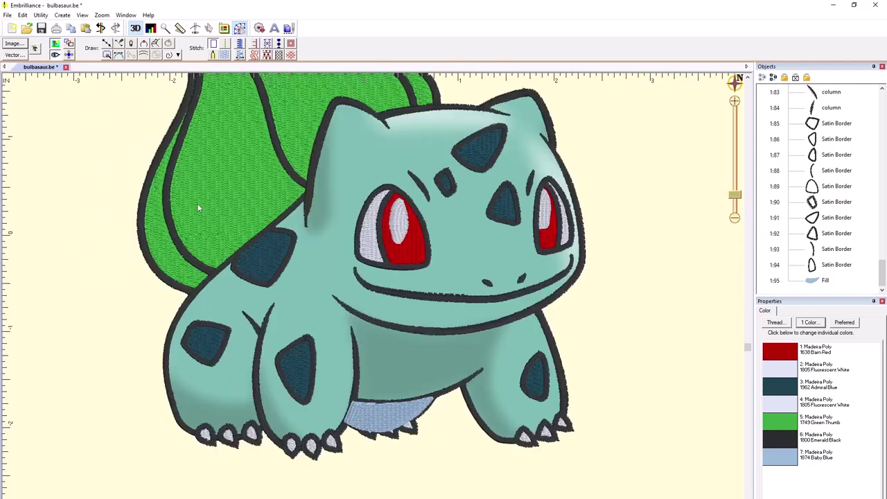
Draw a curved line arching across the belly into the right front leg and turn it into a run stitch
left_click(108, 43)
left_click(400, 391)
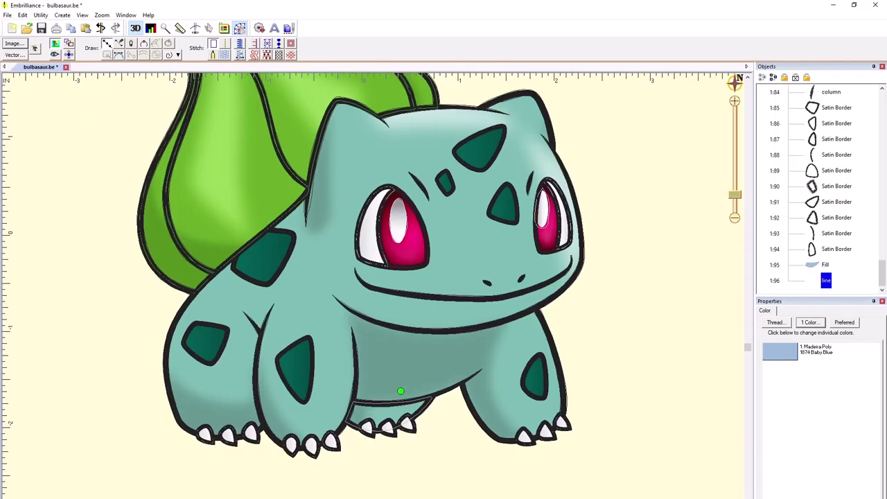
left_click(478, 350)
left_click(487, 352)
left_click(501, 392)
left_click(515, 413)
key("Return")
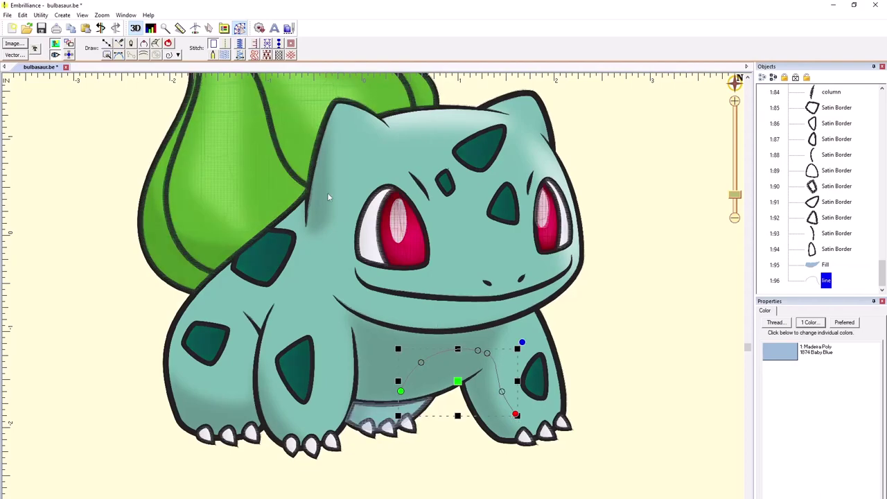
left_click(225, 43)
left_click(552, 322)
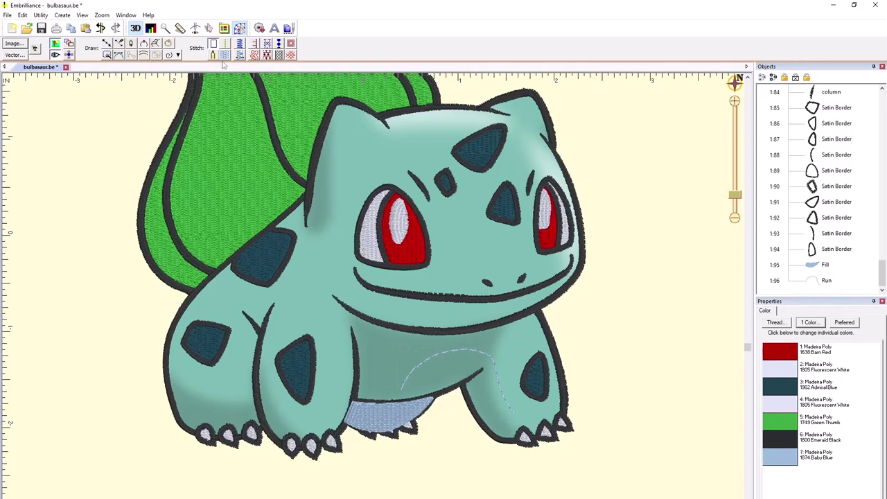
left_click(156, 43)
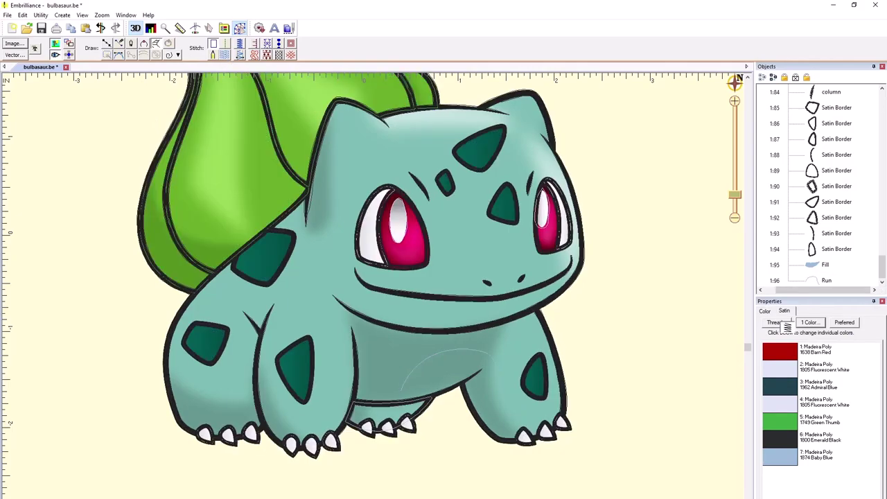
scroll(545, 391, "up", 2)
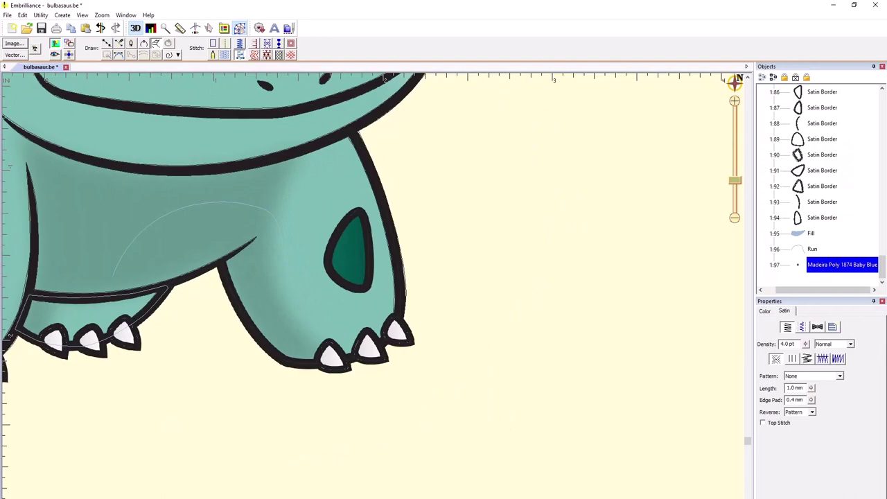
left_click(349, 130)
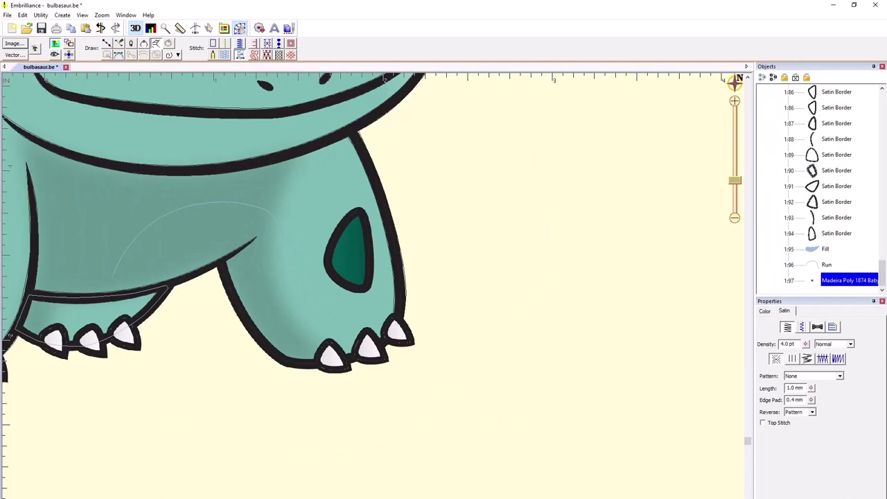
left_click(329, 137)
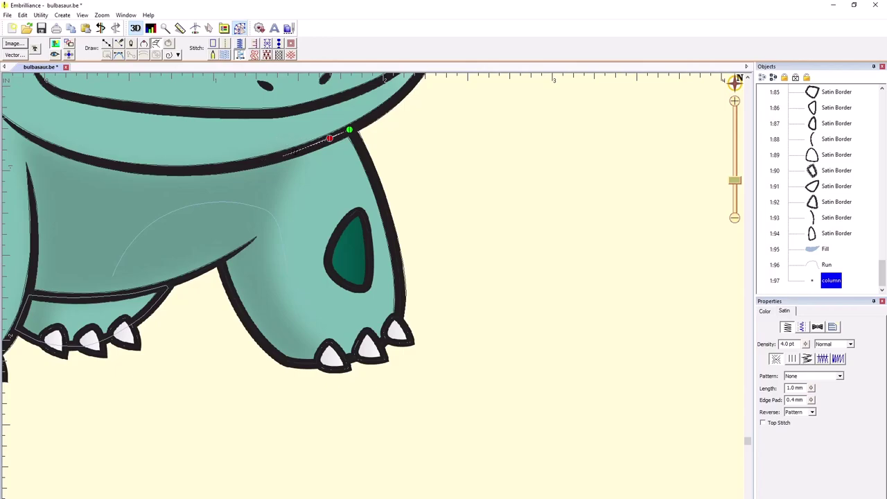
scroll(284, 155, "up", 1)
key("BackSpace")
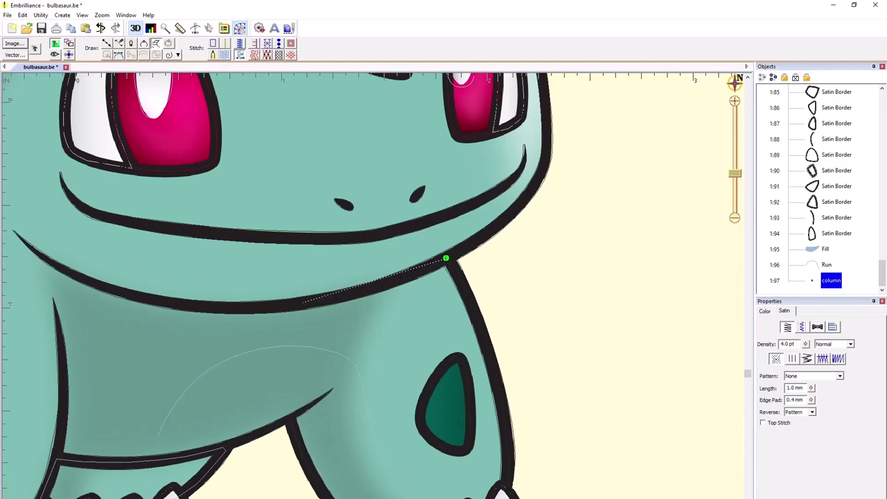
left_click(287, 301)
left_click(290, 419)
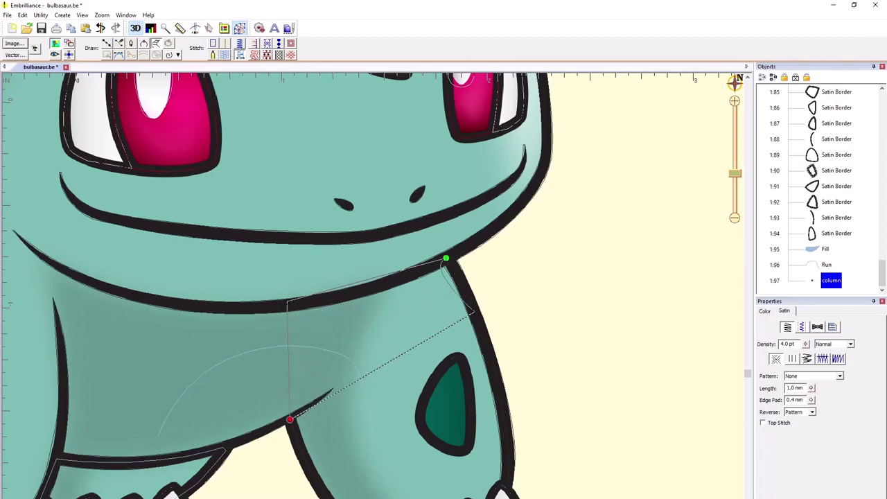
left_click(474, 311)
key("BackSpace")
key("BackSpace")
key("BackSpace")
key("BackSpace")
Trace the upper right front leg as a satin column, placing paired points along both edges from the jaw line to the belly notch
scroll(375, 345, "down", 3)
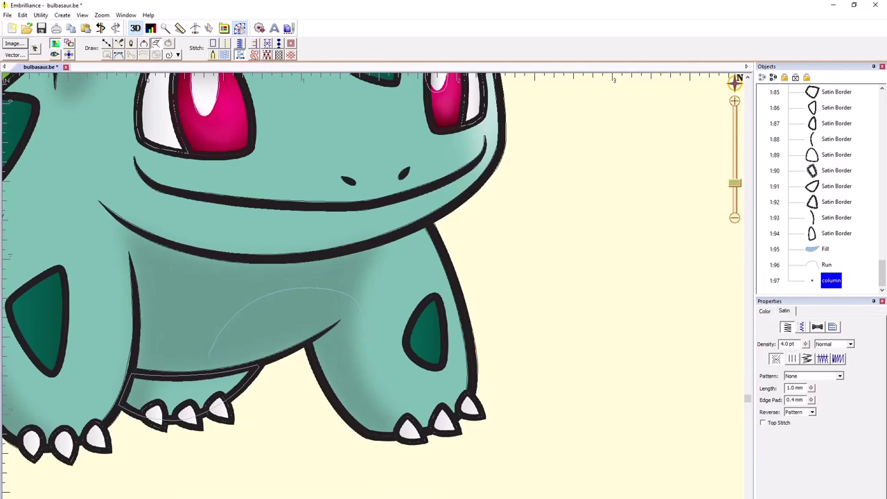
scroll(520, 80, "up", 2)
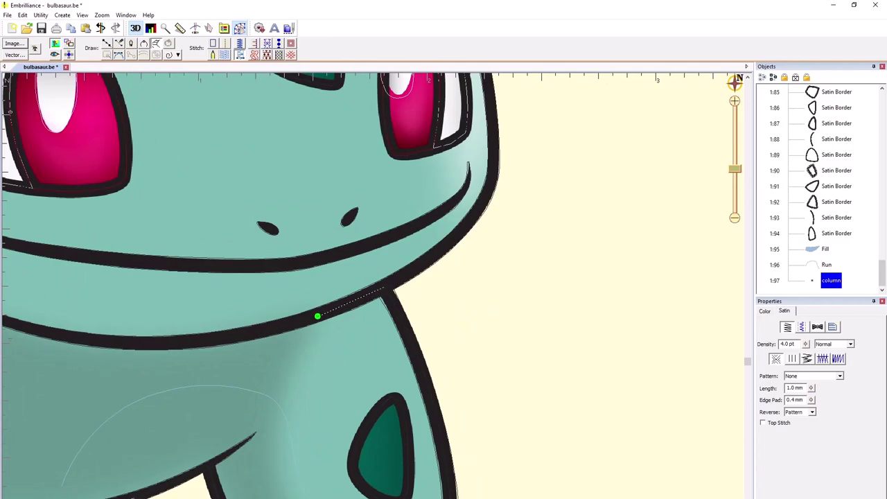
left_click(384, 287)
left_click(277, 402)
left_click(417, 357)
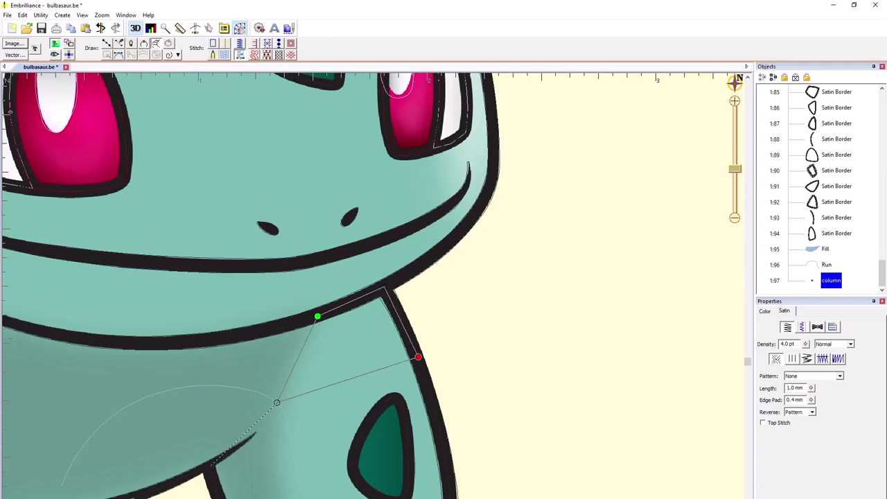
left_click(208, 468)
scroll(430, 415, "down", 5)
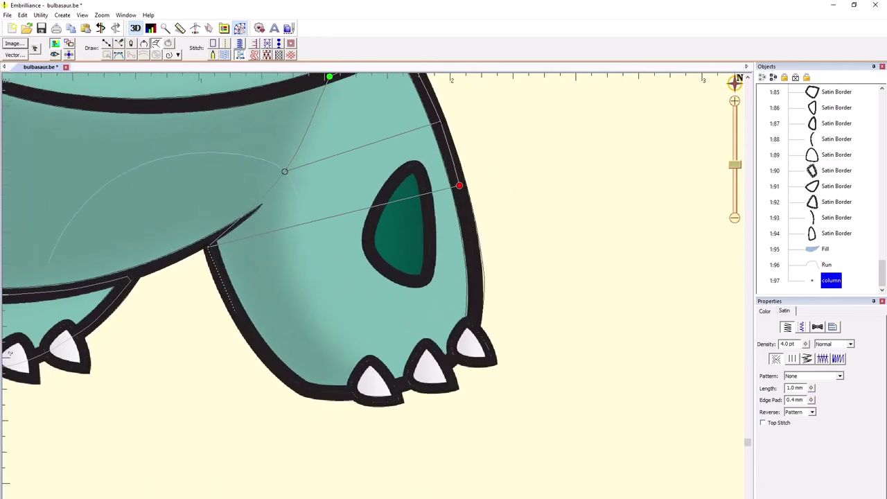
left_click(235, 311)
scroll(239, 309, "up", 2)
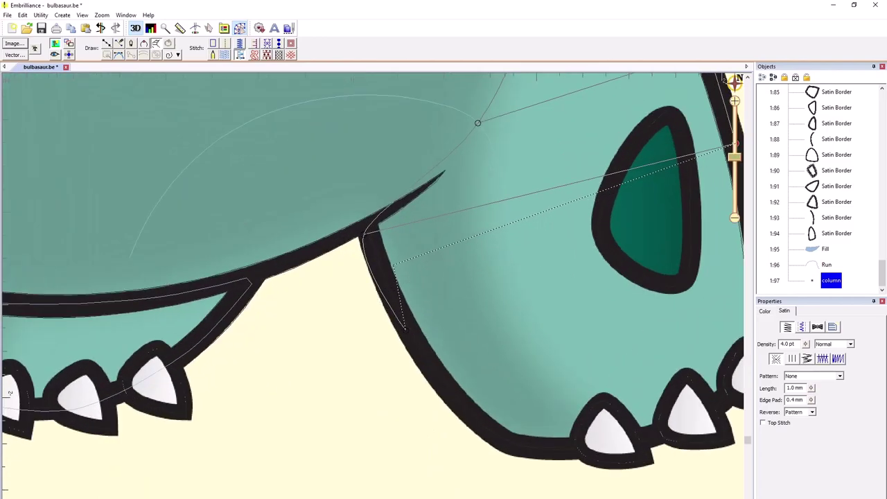
left_click(368, 230)
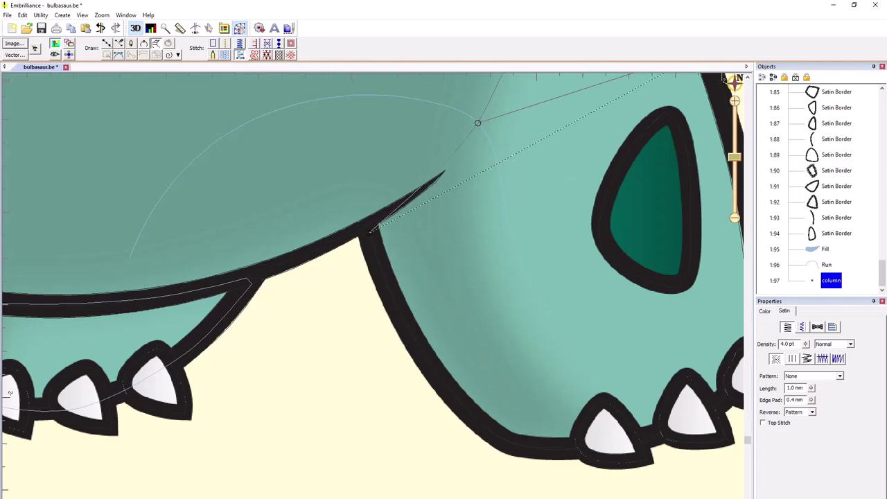
scroll(593, 221, "down", 1)
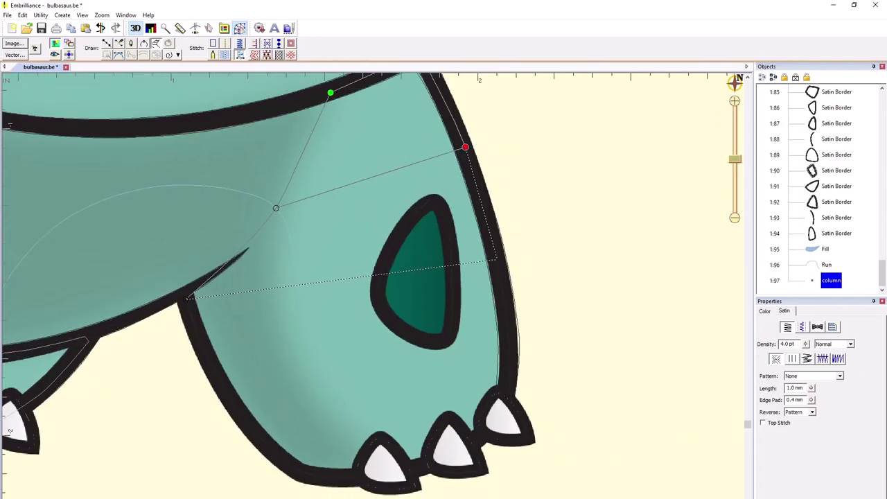
left_click(498, 258)
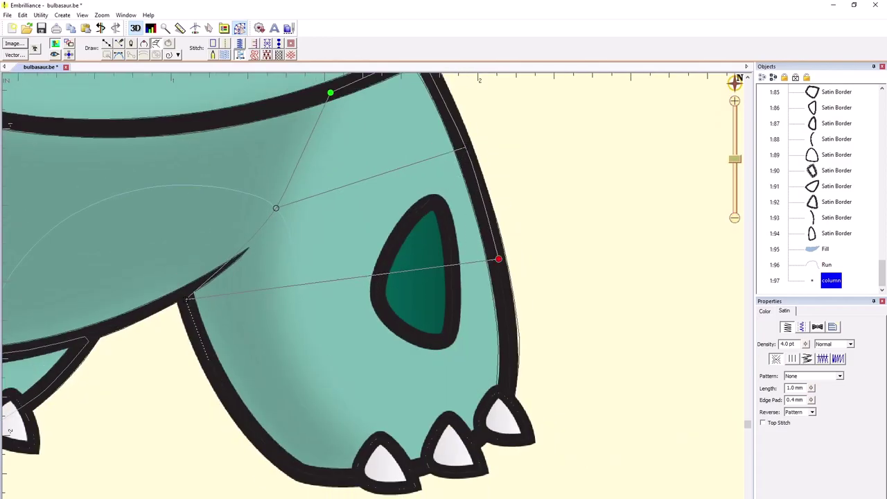
Continue the right front leg's column with paired points down both edges and finish it across the toes
left_click(505, 307)
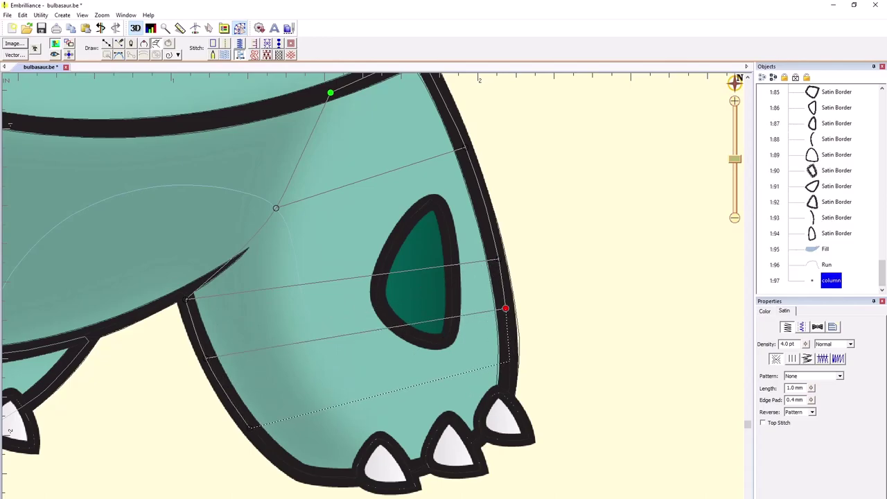
left_click(510, 360)
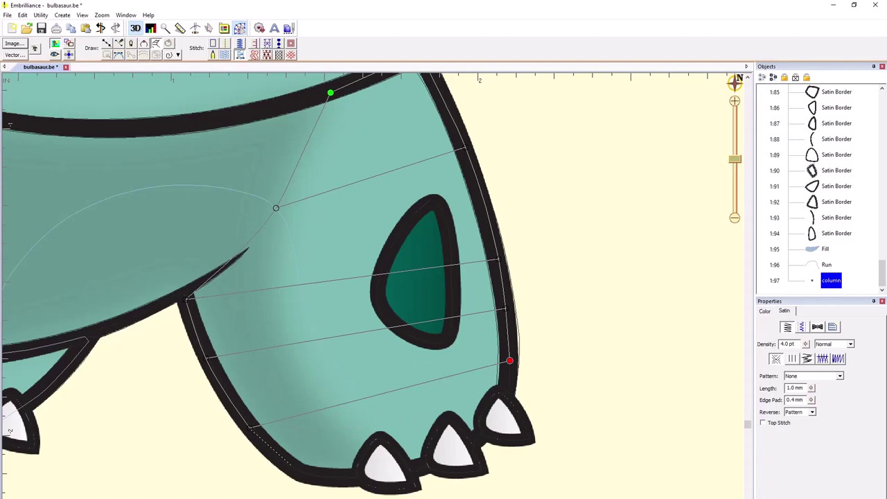
left_click(509, 391)
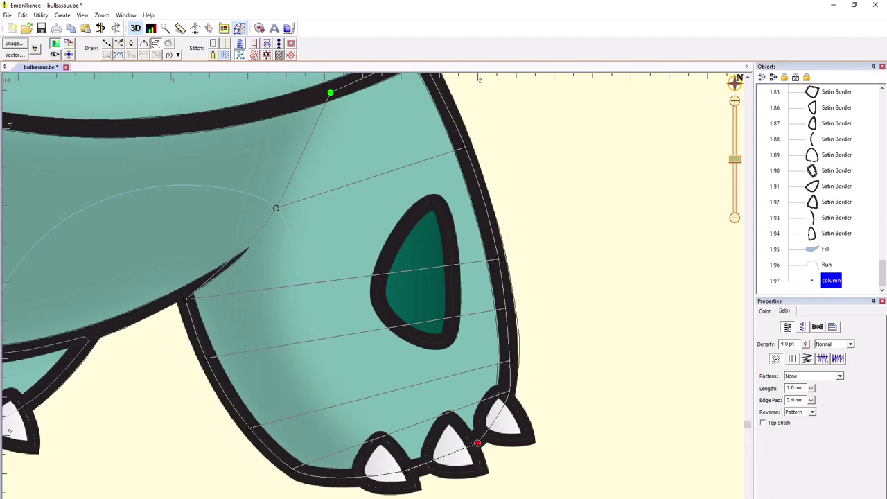
left_click(477, 443)
key("BackSpace")
left_click(478, 440)
key("Return")
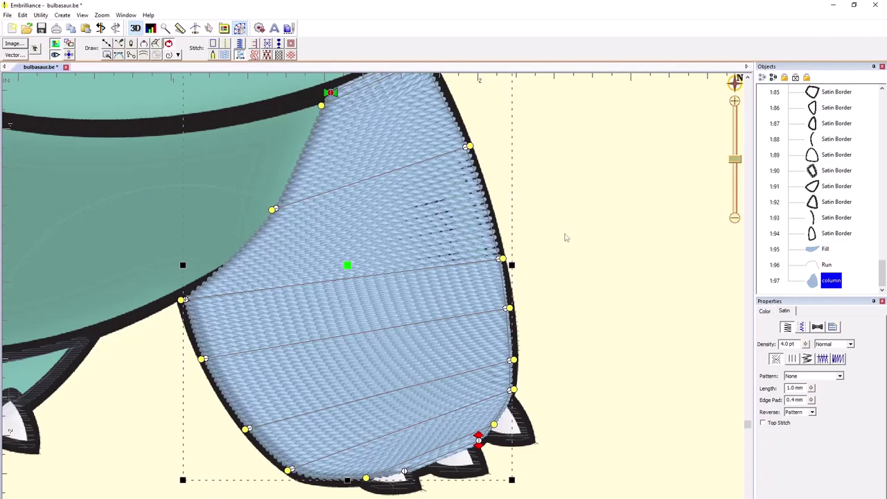
Move the right front leg column's end point to its inner edge just below the jaw line
scroll(499, 374, "down", 1)
scroll(369, 299, "down", 4)
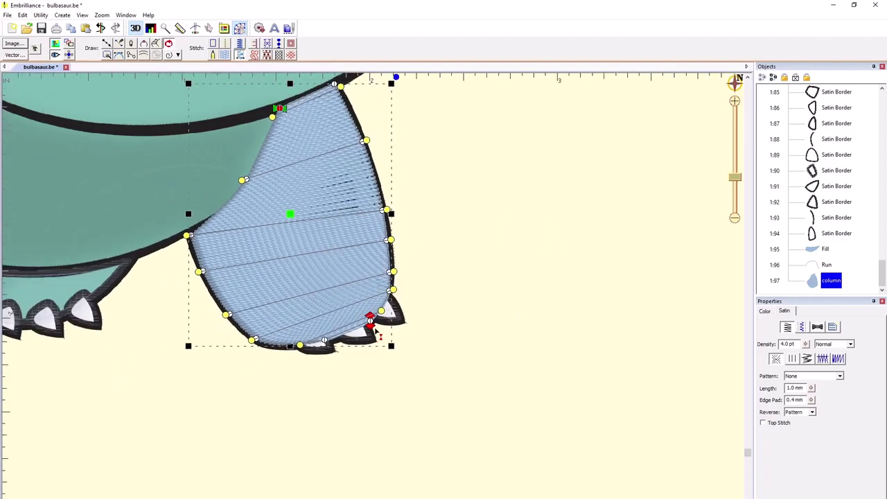
mouse_move(372, 327)
left_mouse_down()
mouse_move(280, 235)
mouse_move(255, 134)
left_mouse_up()
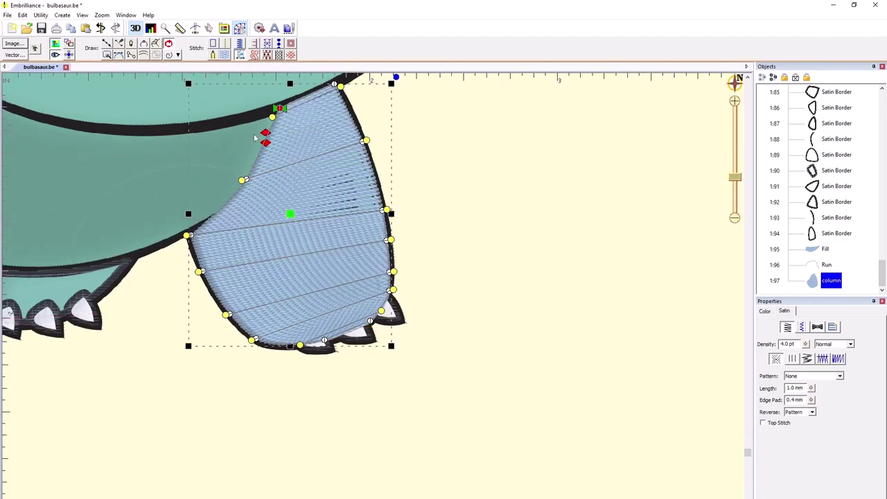
left_click(209, 153)
scroll(210, 155, "down", 1)
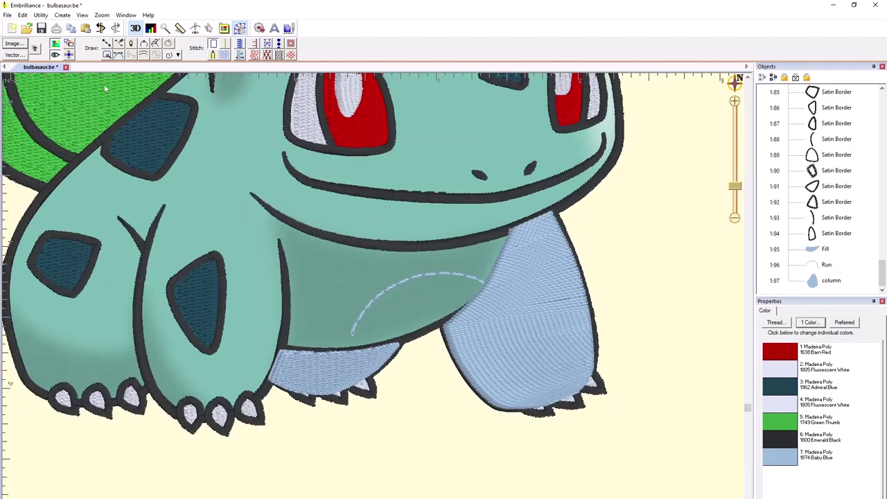
left_click(525, 257)
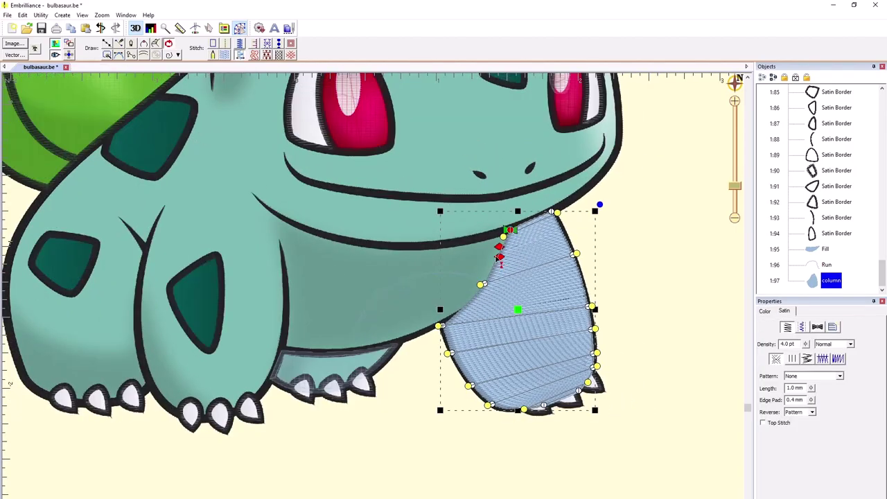
key("Escape")
key("Escape")
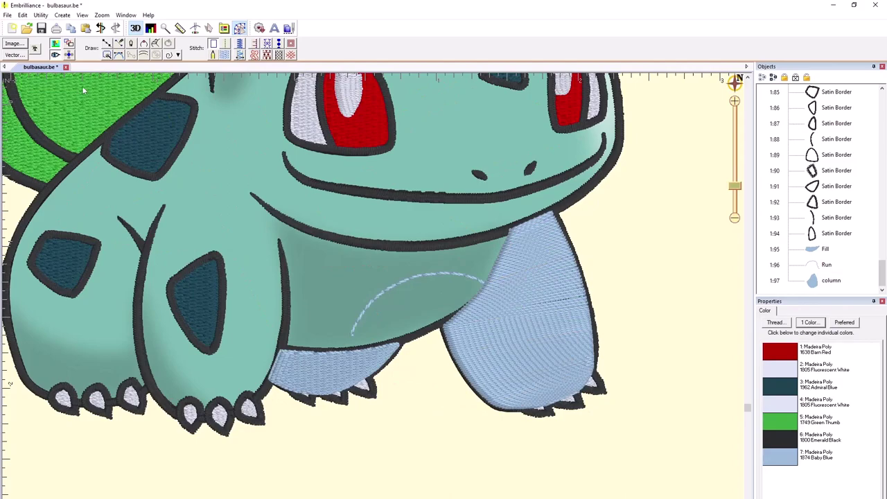
Start a satin column over the belly, placing paired points along the jaw line and lower belly edge from the right front leg to the far leg
left_click(155, 43)
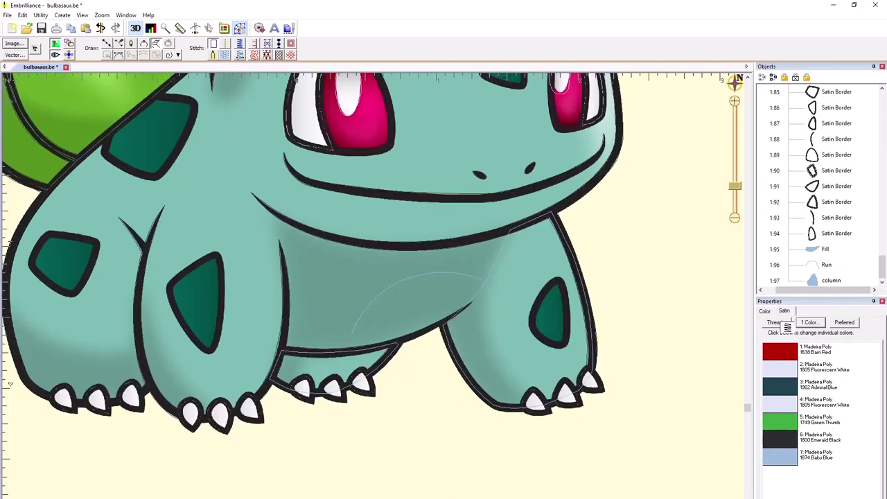
scroll(596, 112, "up", 2)
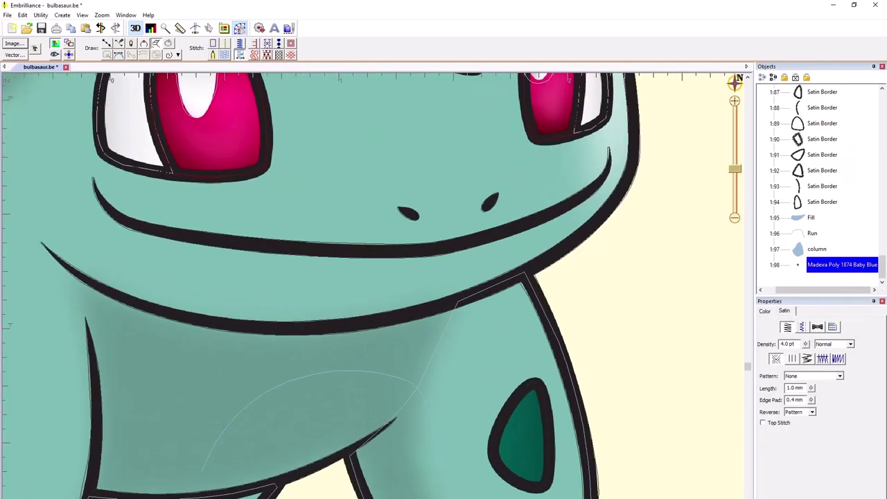
left_click(457, 304)
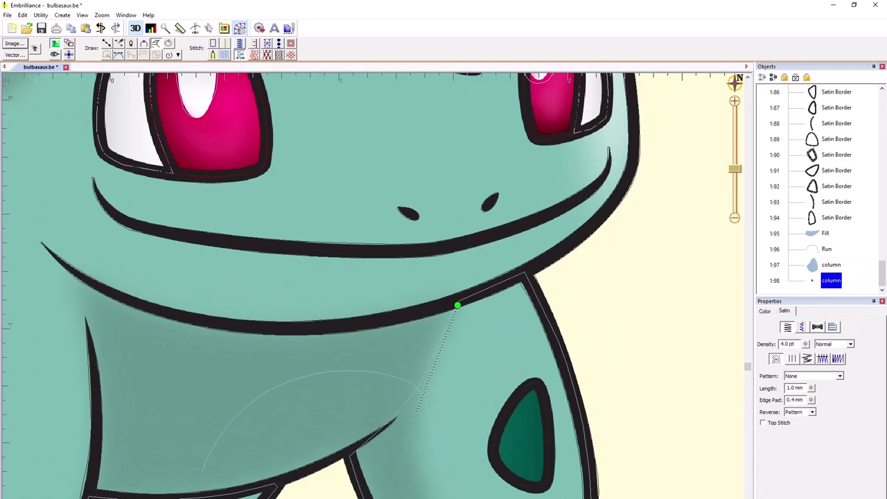
left_click(405, 419)
left_click(335, 323)
left_click(354, 446)
left_click(196, 320)
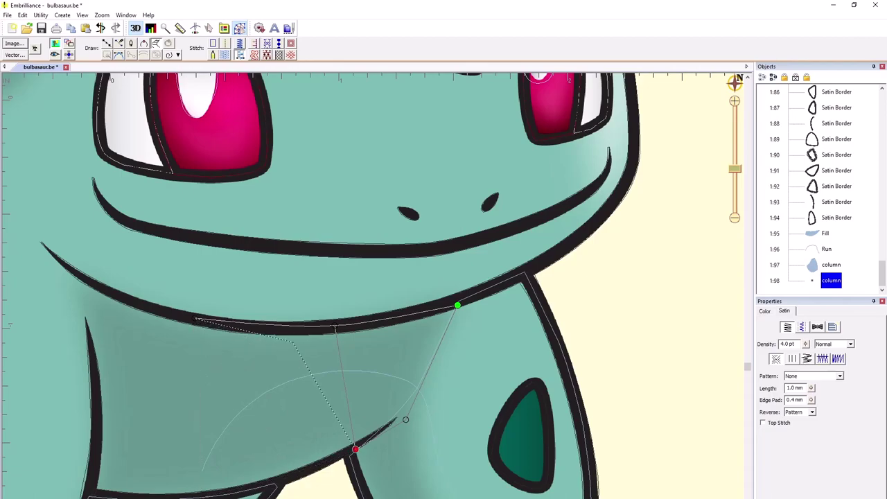
key("BackSpace")
left_click(261, 327)
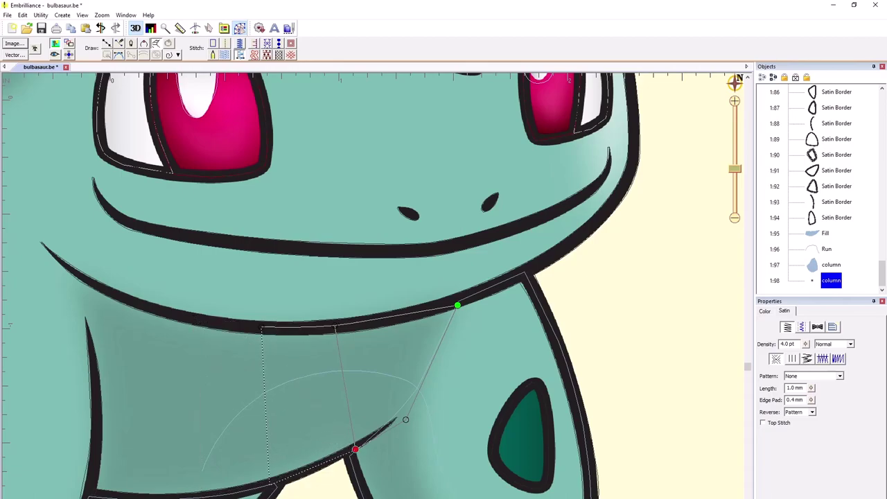
left_click(269, 483)
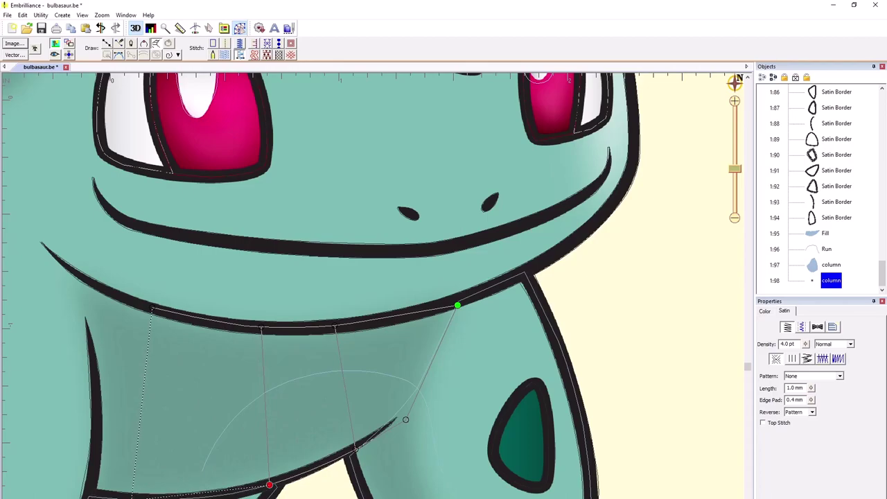
Extend the belly column with paired points along the jaw line and lower belly edge up to the left front leg
scroll(133, 496, "up", 2)
left_click(372, 293)
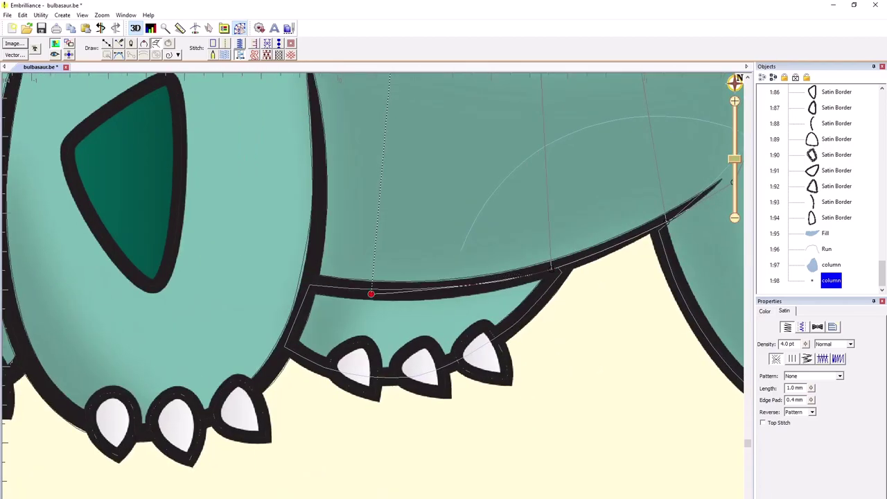
key("BackSpace")
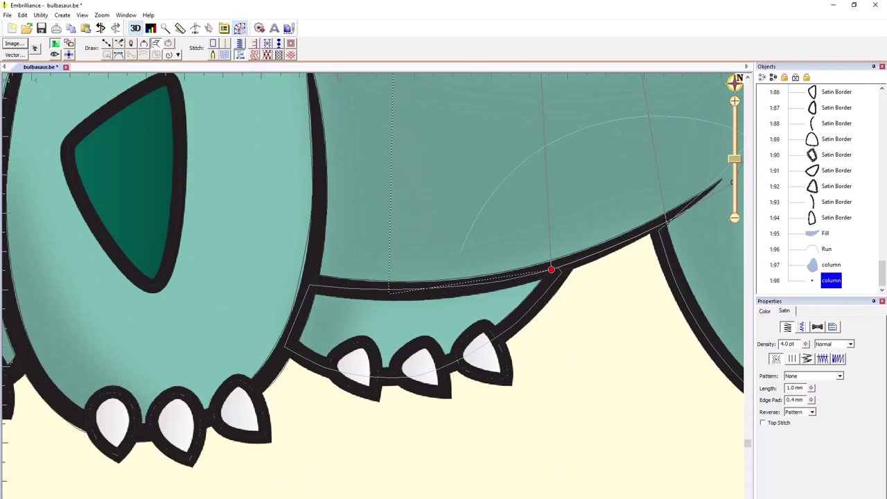
left_click(378, 293)
scroll(380, 333, "down", 1)
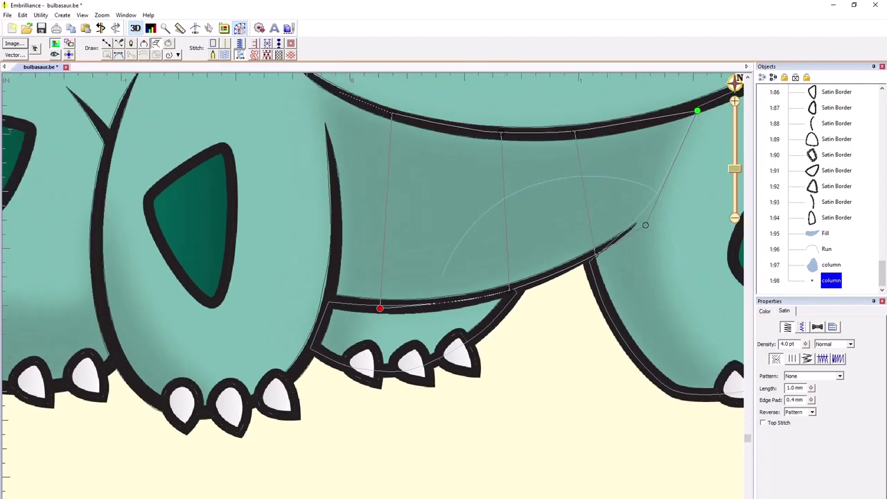
left_click(334, 89)
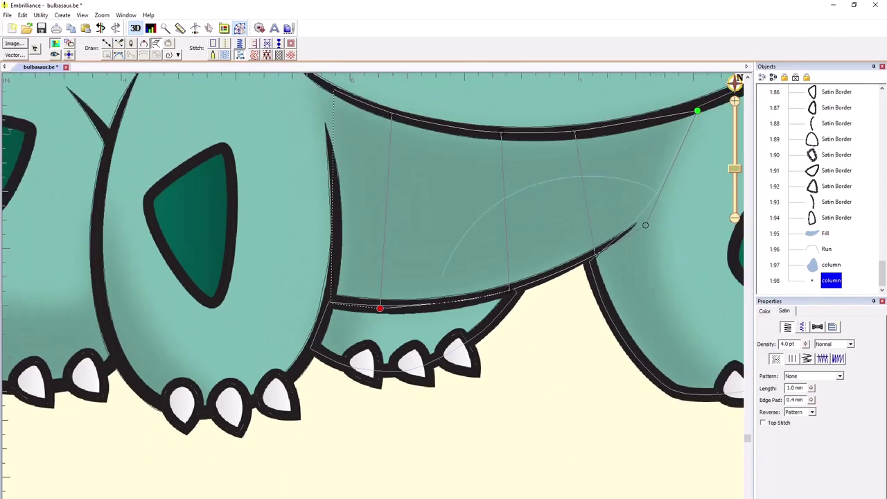
left_click(329, 302)
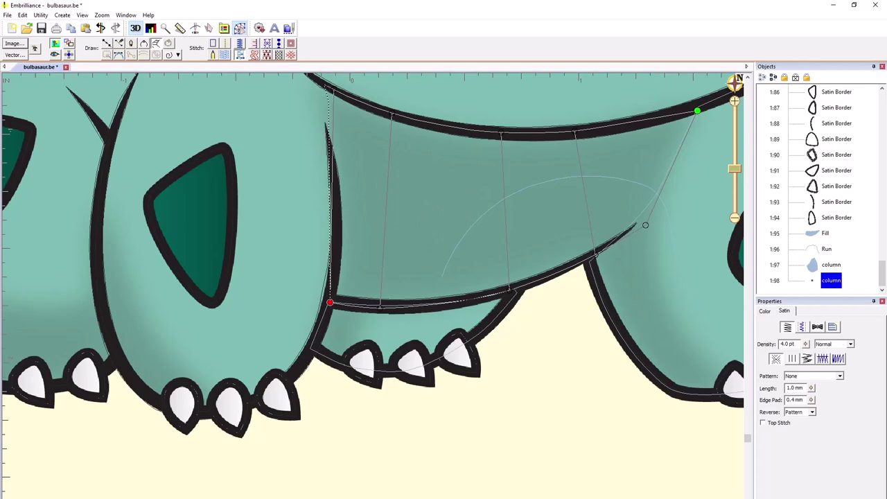
Replace the belly column's last points with pairs following the left front leg's inner edge and finish the column
left_click(326, 136)
key("BackSpace")
key("BackSpace")
key("BackSpace")
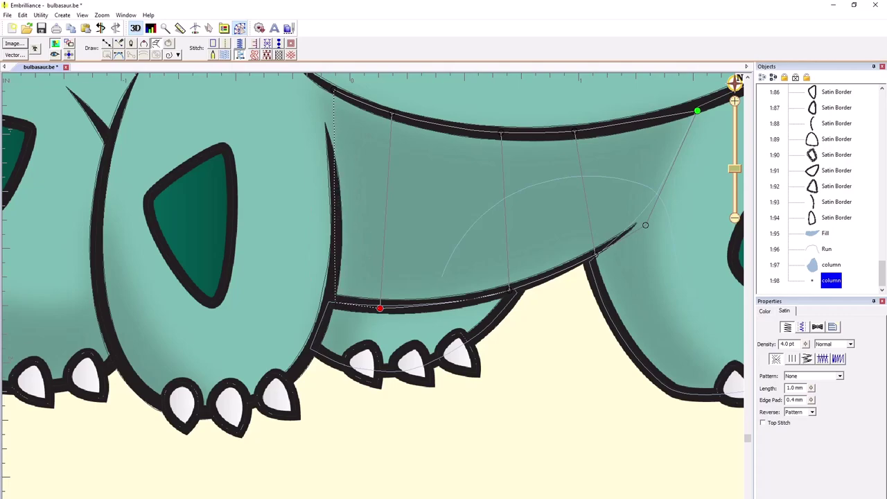
left_click(344, 299)
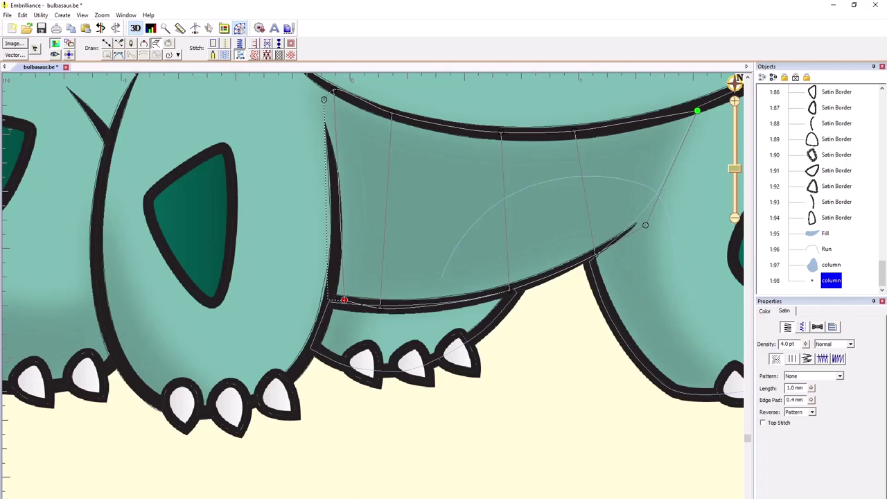
left_click(327, 300)
key("Return")
scroll(416, 173, "down", 2)
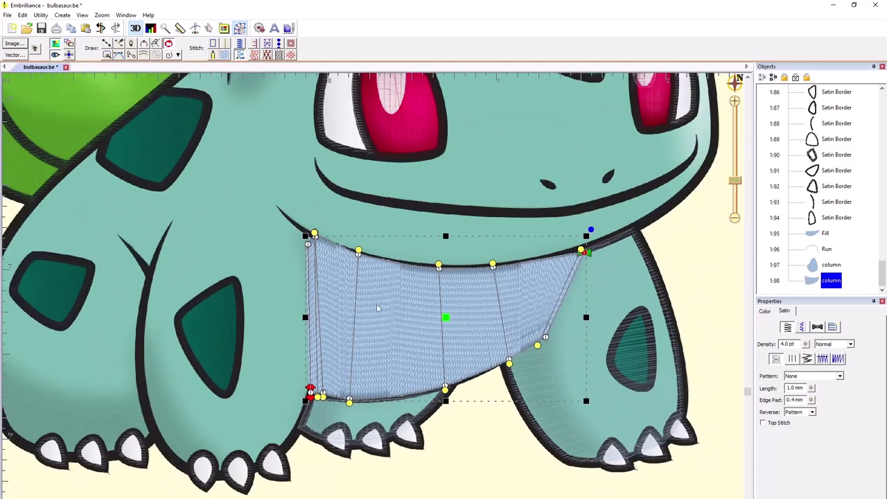
Move the belly column's end point to the upper corner beside the left front leg and convert the column to a fill
left_click_drag(310, 390, 307, 242)
left_click(224, 55)
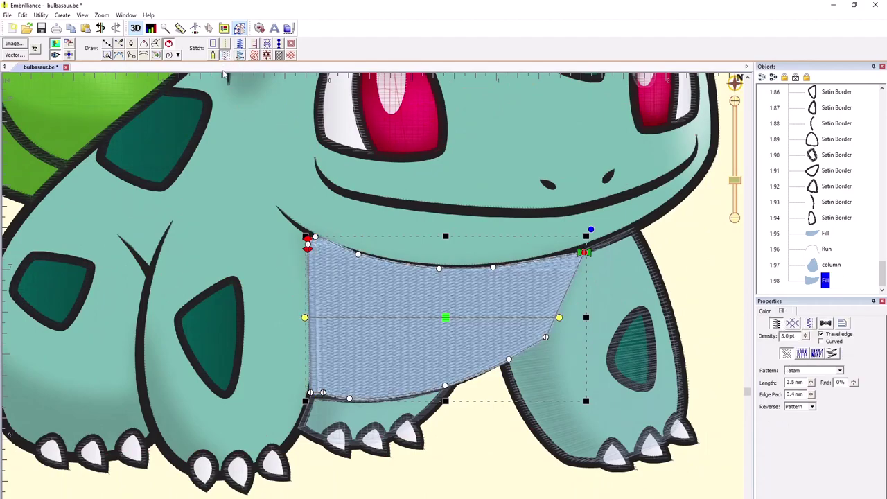
left_click(270, 168)
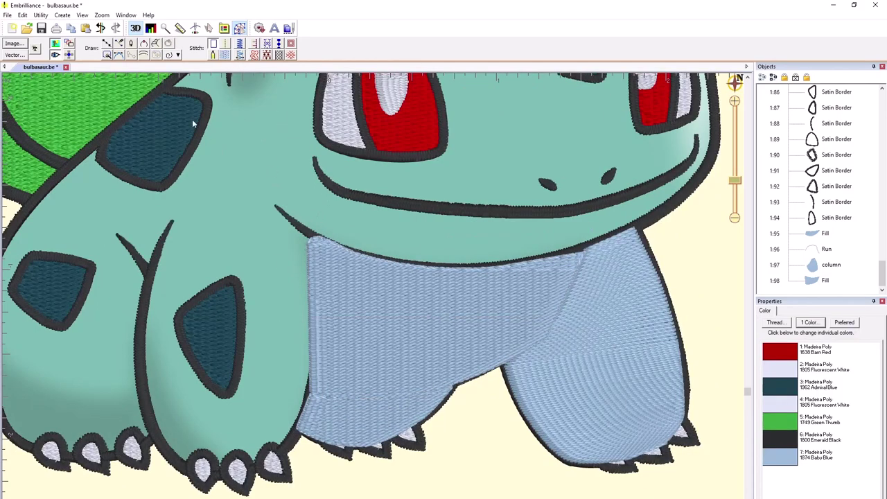
Draw a curved line from the belly's upper corner over the left front leg down to the hind toes, and make it a run stitch
left_click(108, 43)
left_click(297, 233)
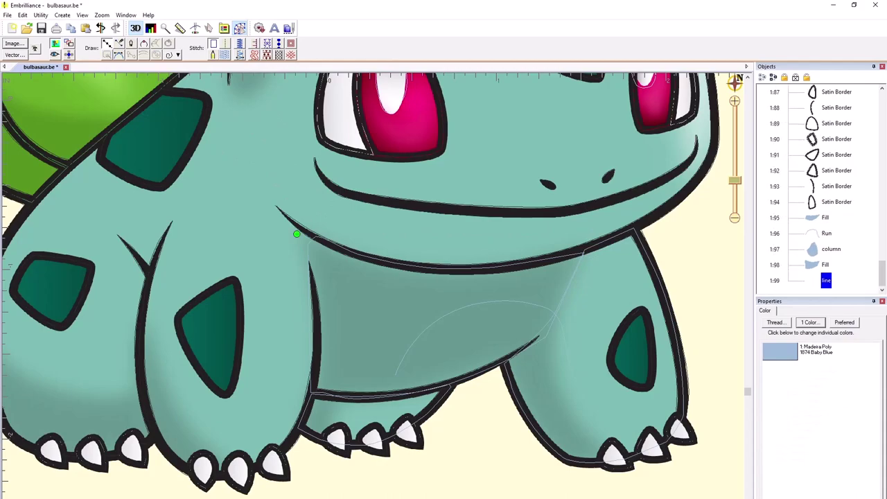
left_click(228, 205)
left_click(146, 219)
scroll(139, 222, "down", 1)
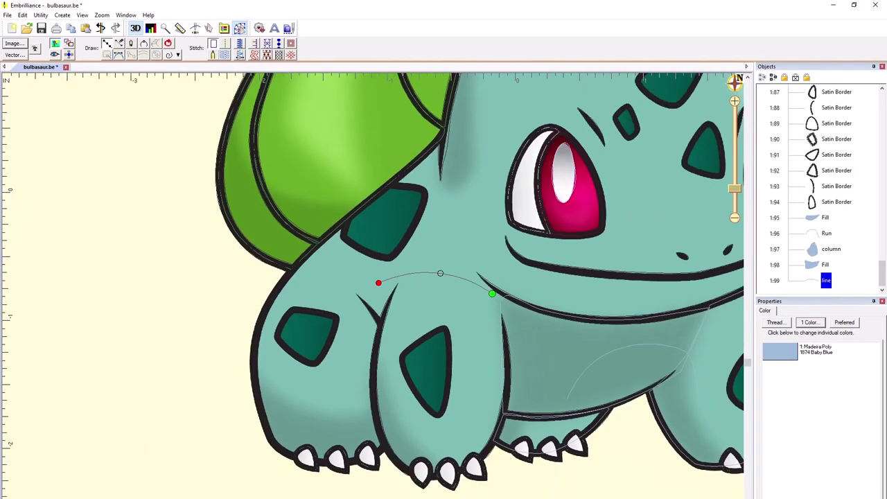
right_click(336, 399)
left_click(331, 425)
left_click(332, 442)
key("Return")
left_click(225, 45)
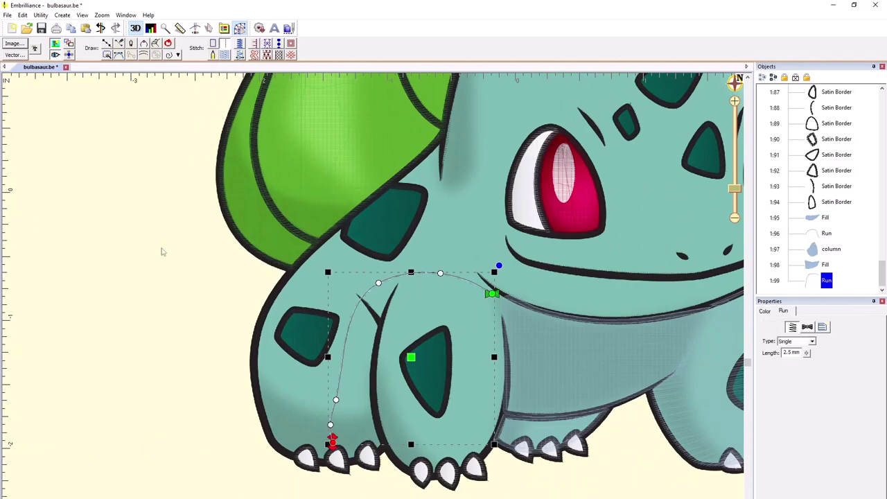
left_click(162, 251)
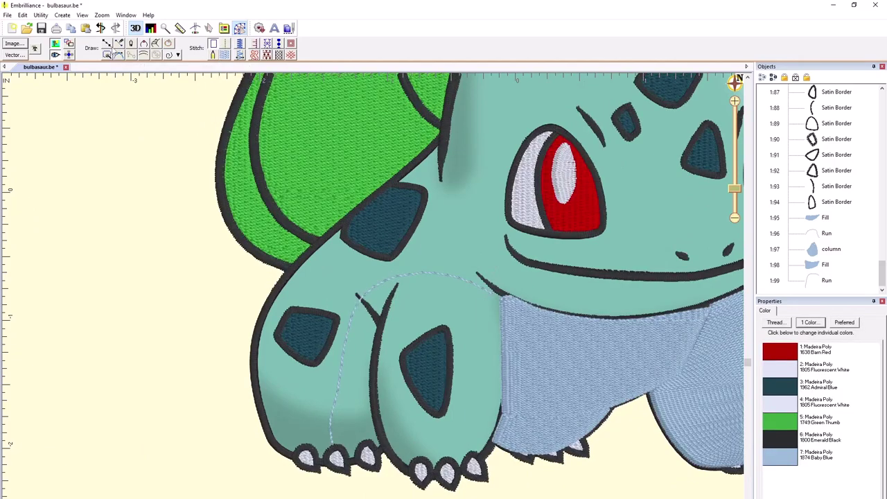
Start a satin column over the hind body with paired points from the bulb's edge to the jaw tip and front leg outline
left_click(156, 45)
scroll(337, 416, "up", 2)
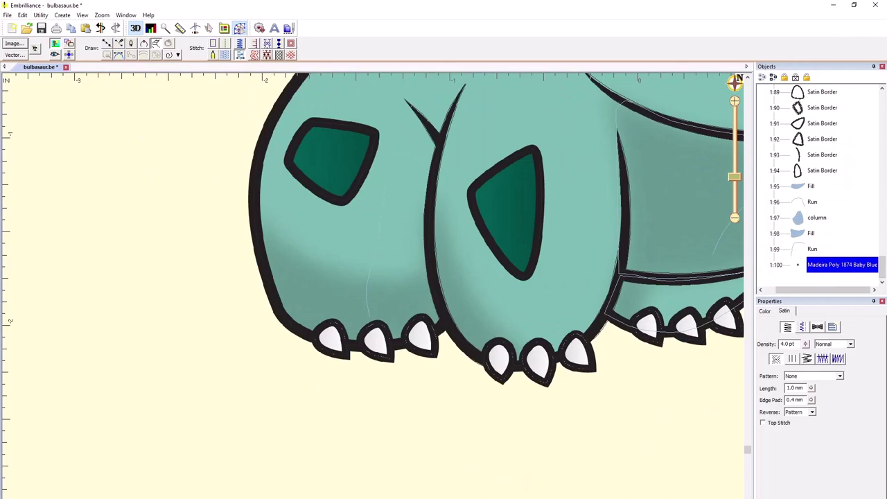
scroll(388, 234, "down", 2)
scroll(410, 234, "up", 1)
scroll(371, 283, "down", 1)
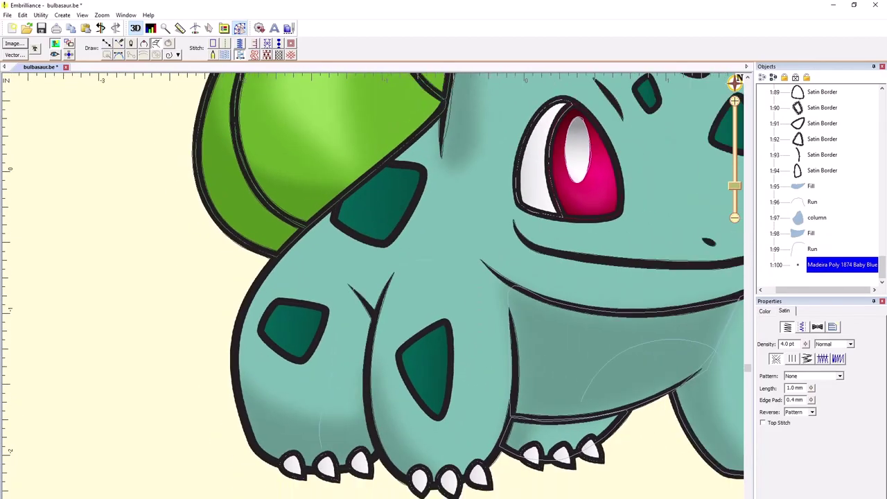
left_click(443, 108)
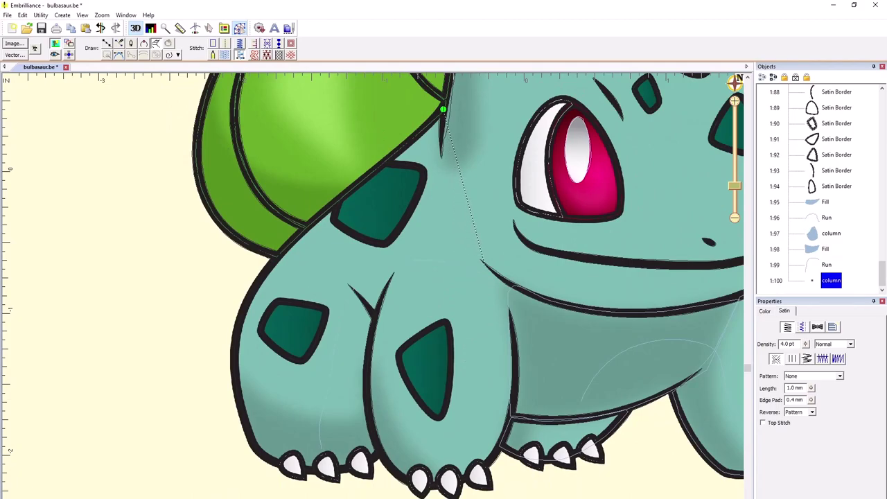
left_click(485, 265)
left_click(447, 274)
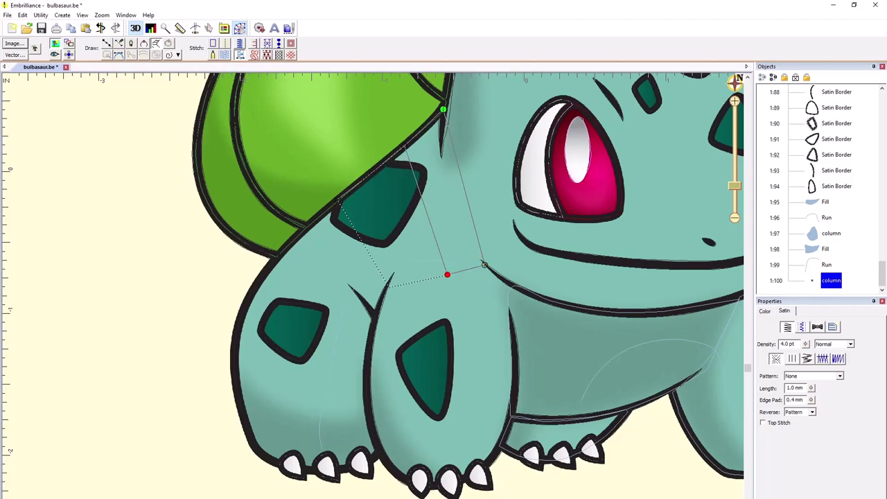
left_click(386, 287)
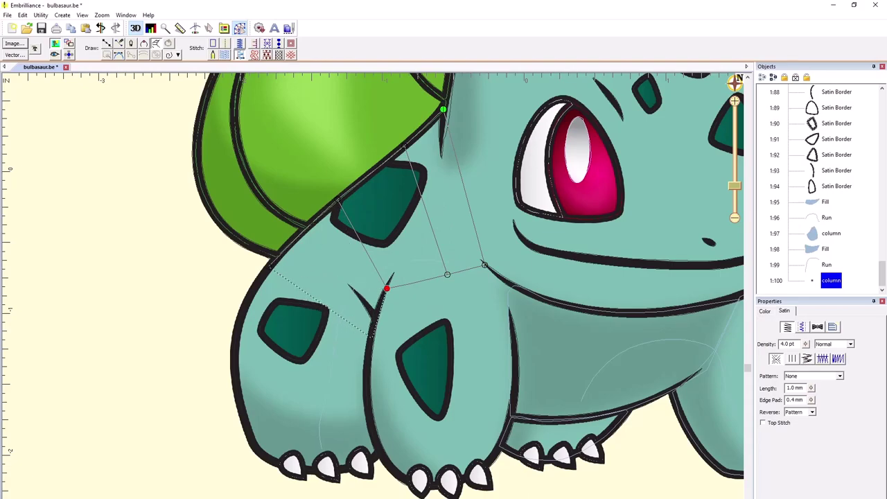
left_click(372, 336)
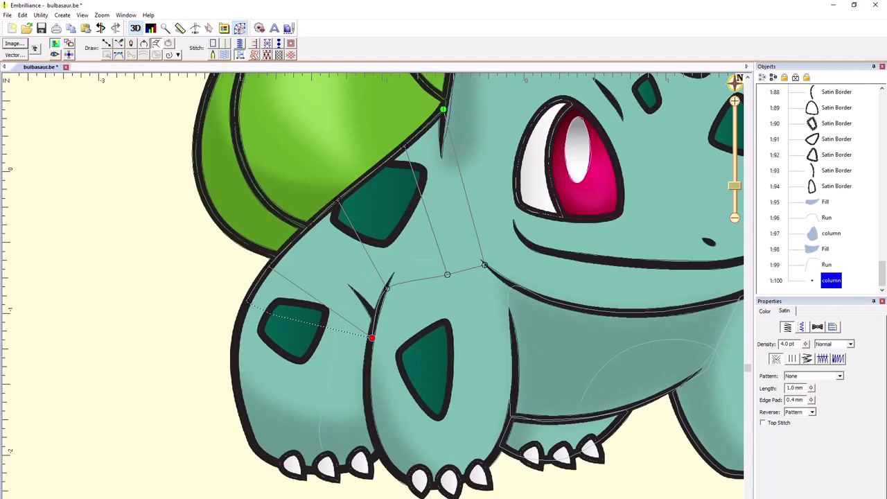
Continue the hind leg's column with paired points down its outer edge and the front leg's outline to just above the toes
scroll(247, 302, "up", 1)
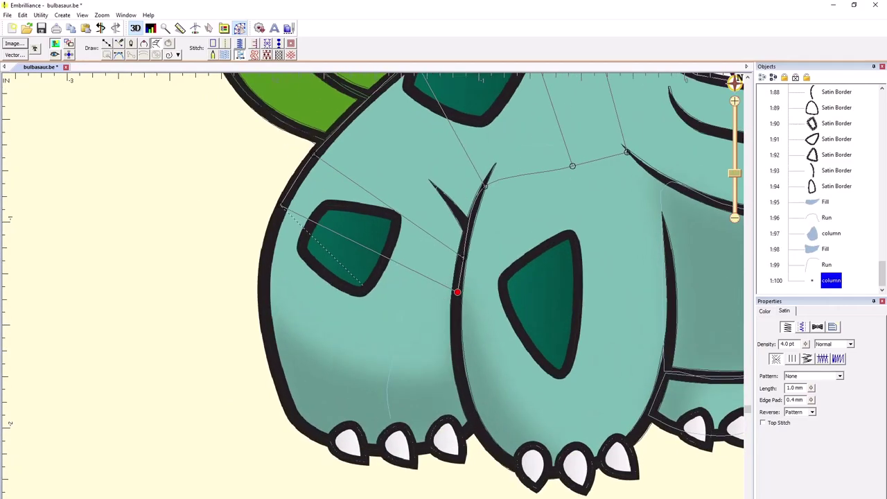
left_click(263, 272)
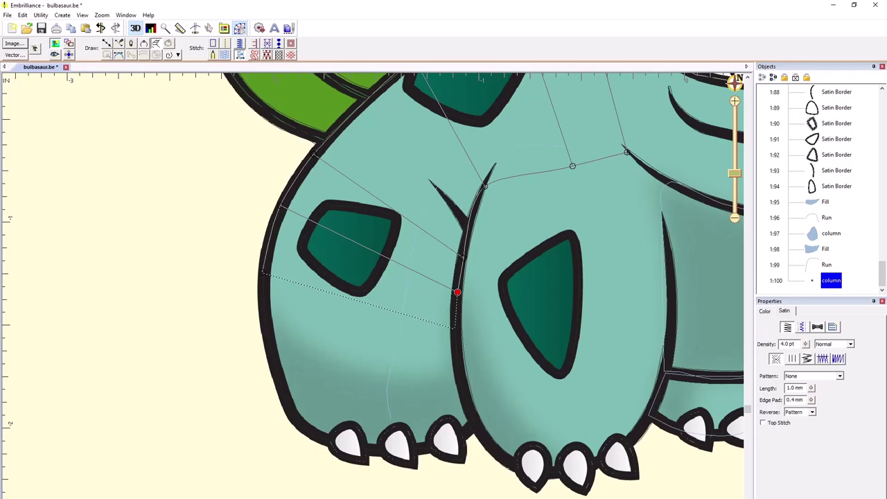
left_click(455, 329)
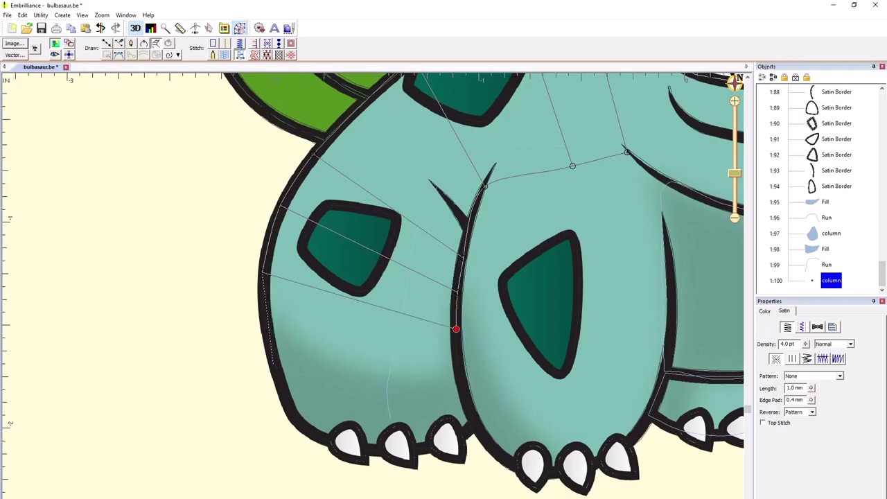
left_click(276, 363)
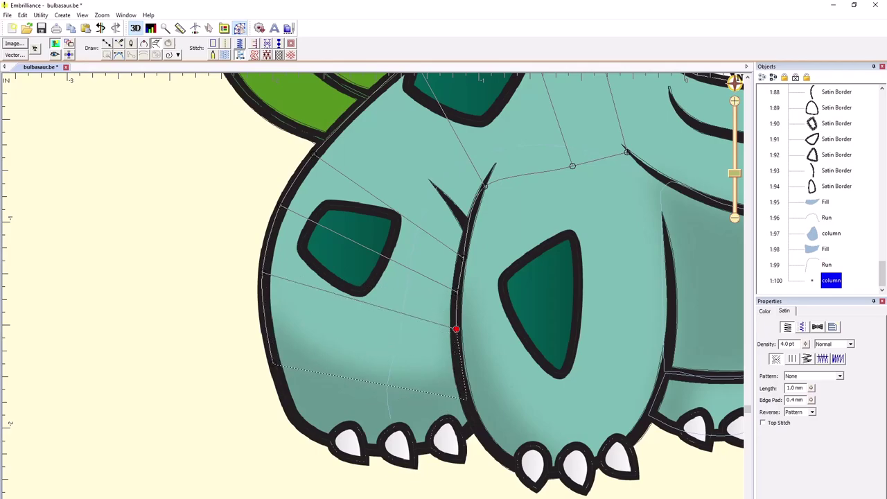
left_click(467, 399)
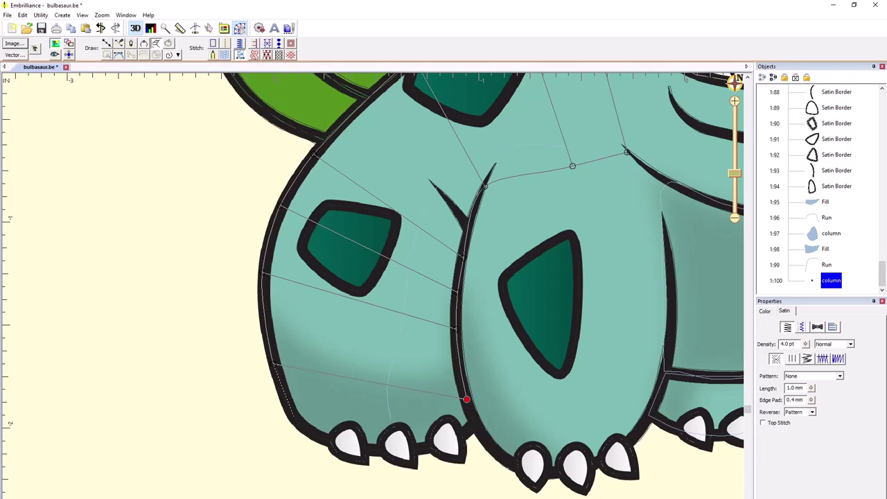
left_click(293, 415)
left_click(476, 423)
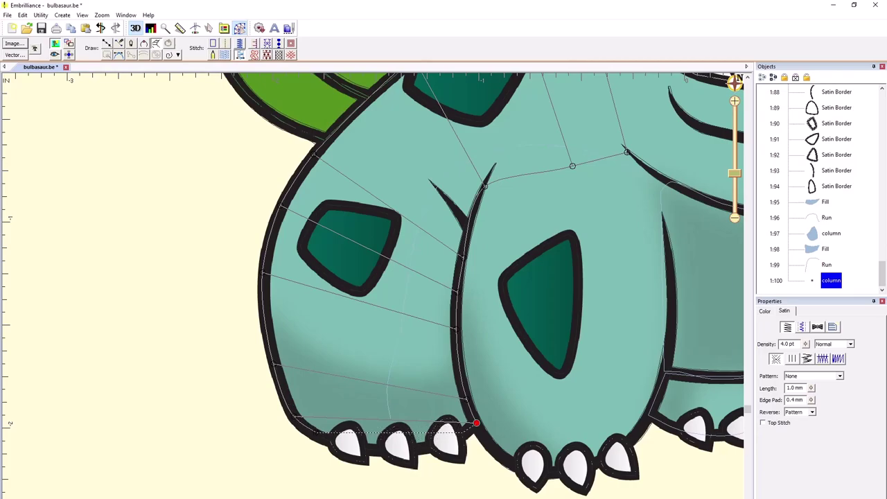
Place the hind leg column's closing points along the toe line, correcting the pair beside the front leg
left_click(464, 431)
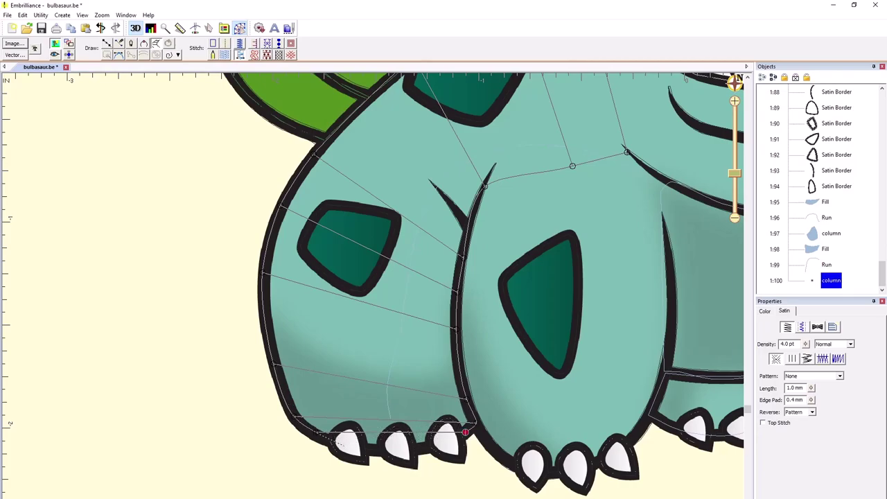
left_click(344, 445)
scroll(413, 450, "up", 2)
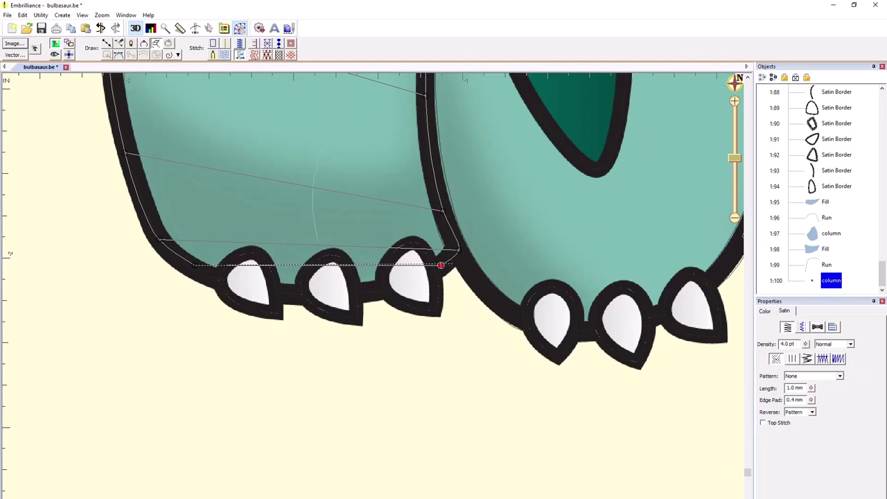
key("BackSpace")
left_click(448, 262)
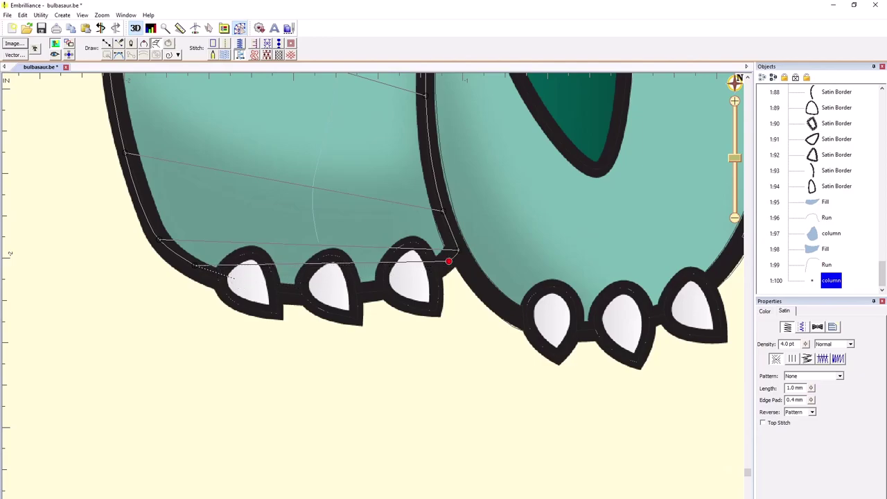
left_click(233, 284)
left_click(347, 296)
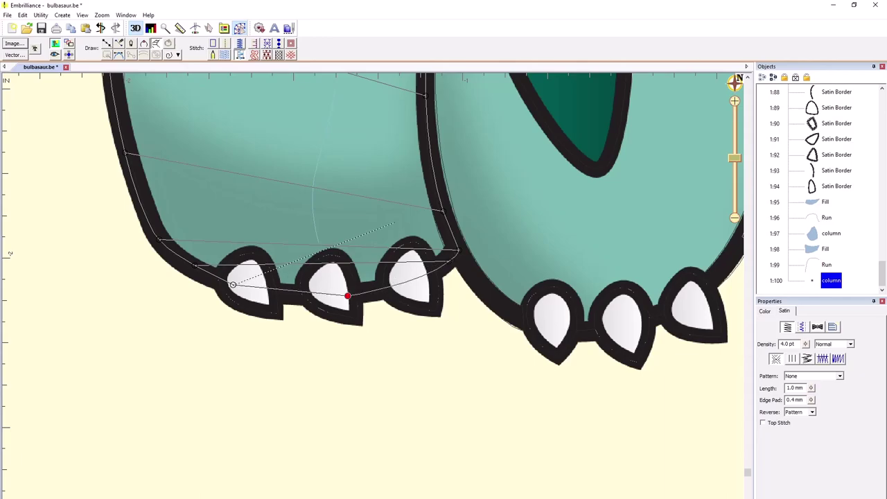
Finish the hind leg column and convert it to a fill
key("Return")
scroll(308, 234, "down", 4)
scroll(310, 235, "down", 1)
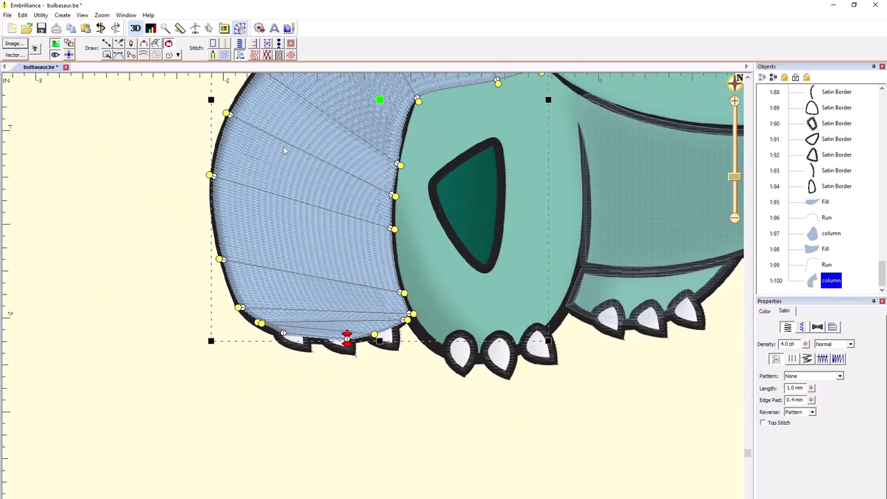
left_click(224, 54)
scroll(374, 298, "down", 1)
scroll(374, 298, "down", 1)
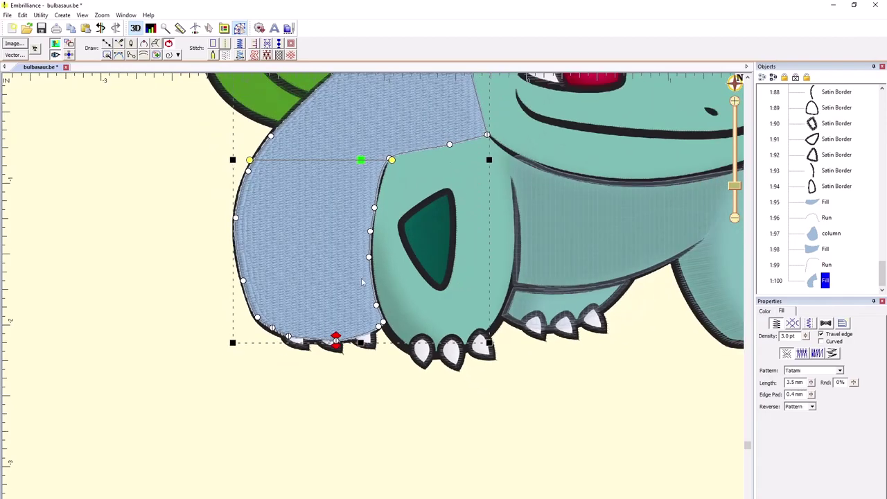
Reshape the connecting run under the hind body, moving its end toward the bulb and its lower nodes up into the hind body
scroll(385, 277, "down", 2)
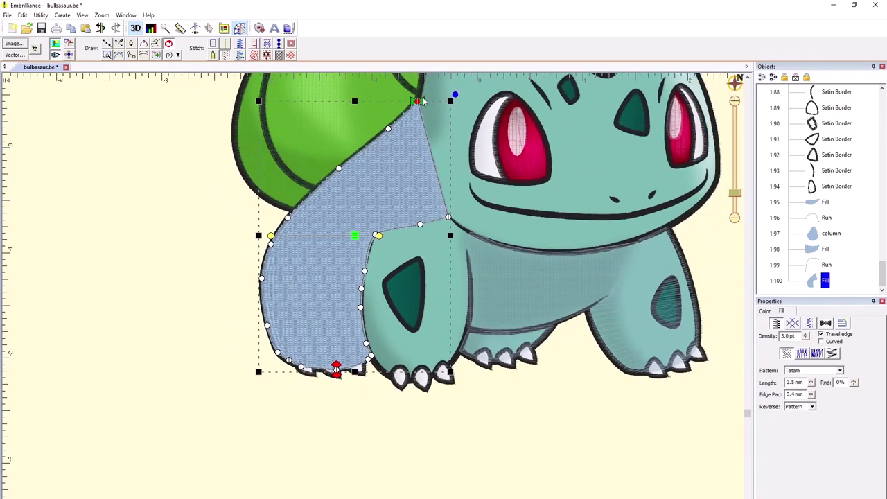
left_click(814, 265)
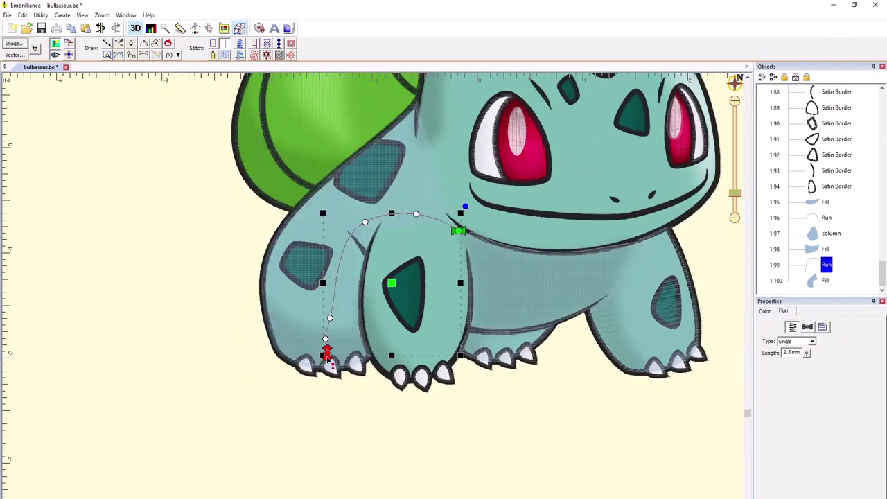
left_click_drag(327, 354, 413, 131)
left_click_drag(325, 338, 338, 214)
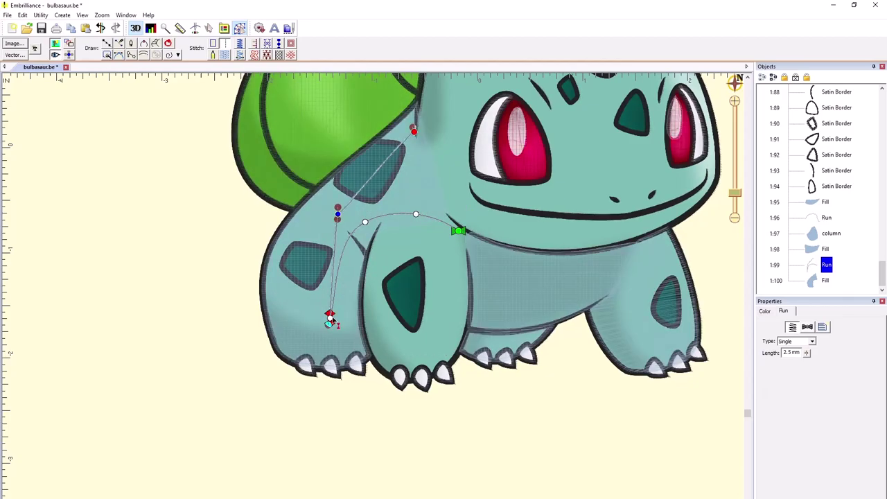
left_click_drag(330, 319, 328, 231)
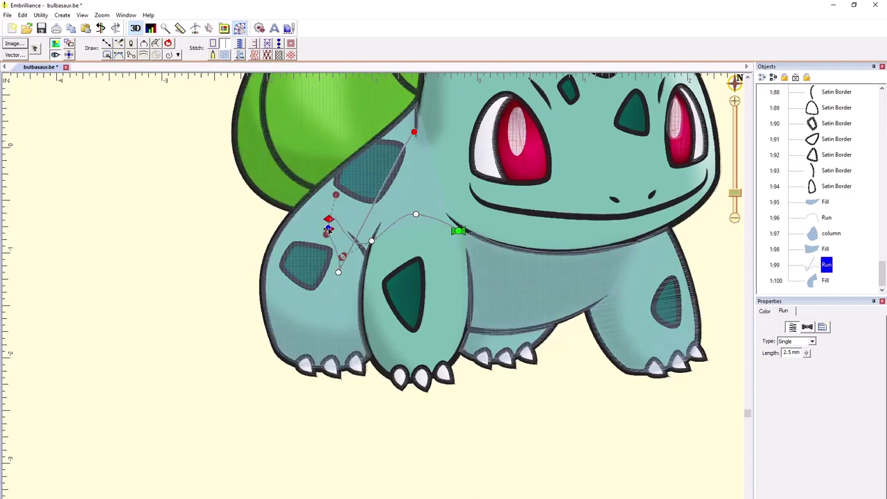
left_click(415, 423)
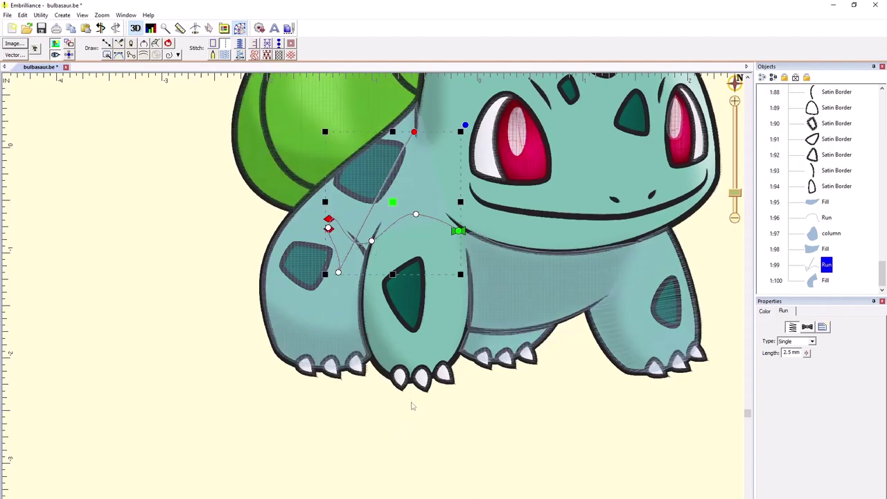
left_click(410, 403)
left_click(376, 206)
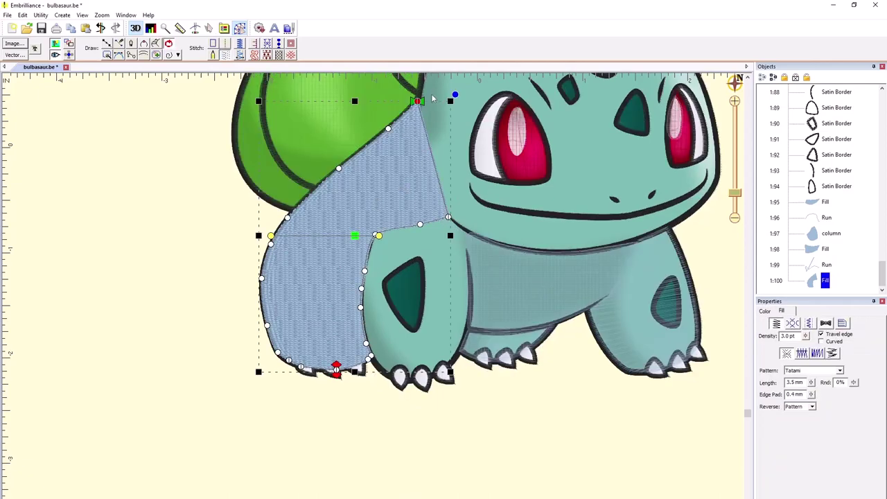
Move the hind leg fill's stitching end point from the toe line to its upper corner beside the bulb
left_click(808, 268)
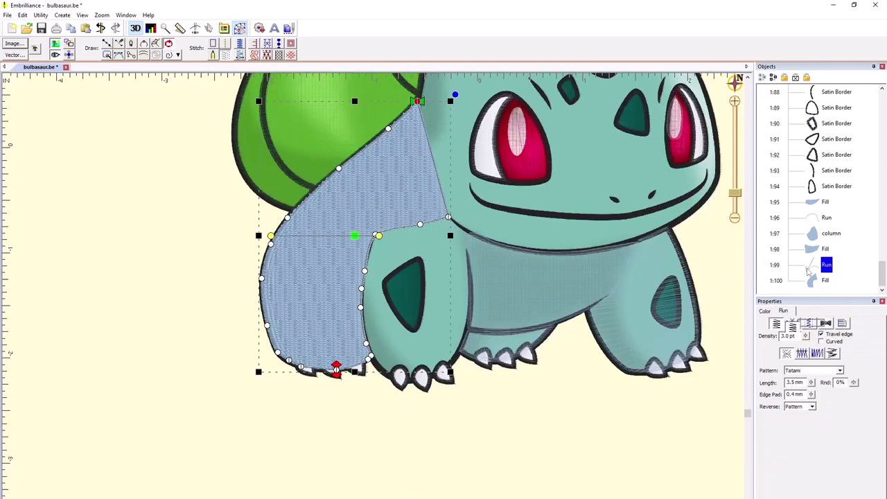
left_click(810, 280)
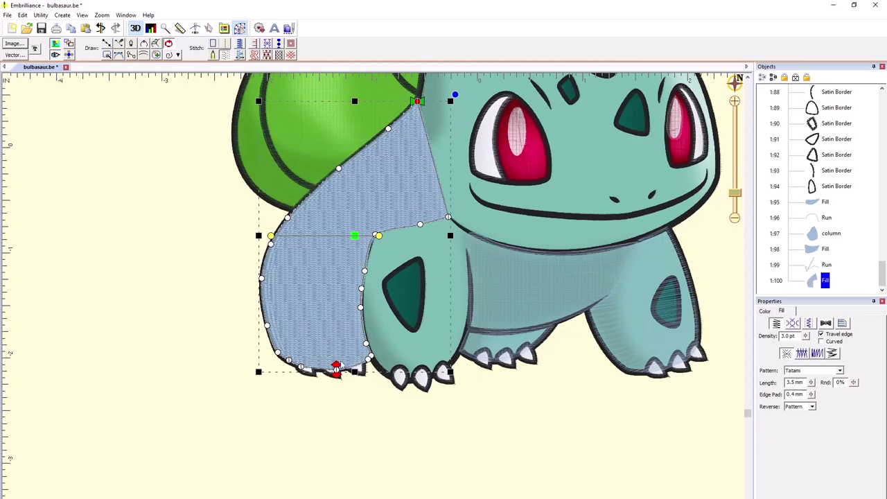
left_click_drag(336, 367, 365, 349)
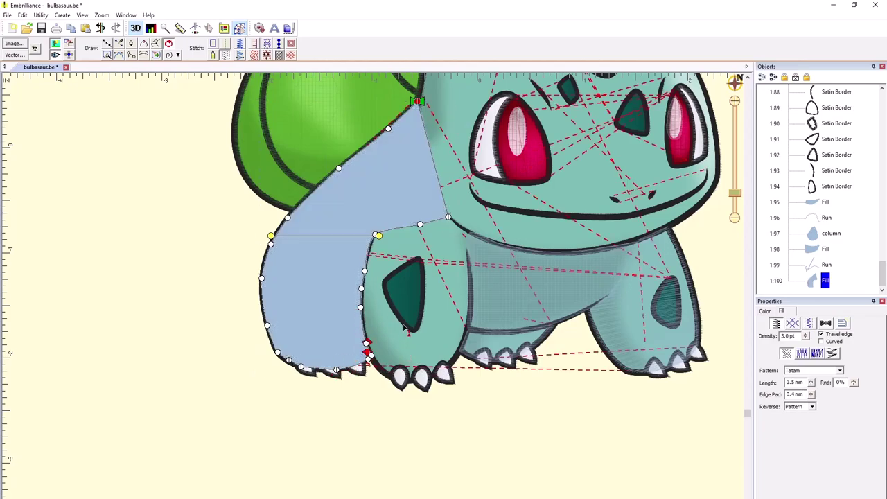
left_click(404, 435)
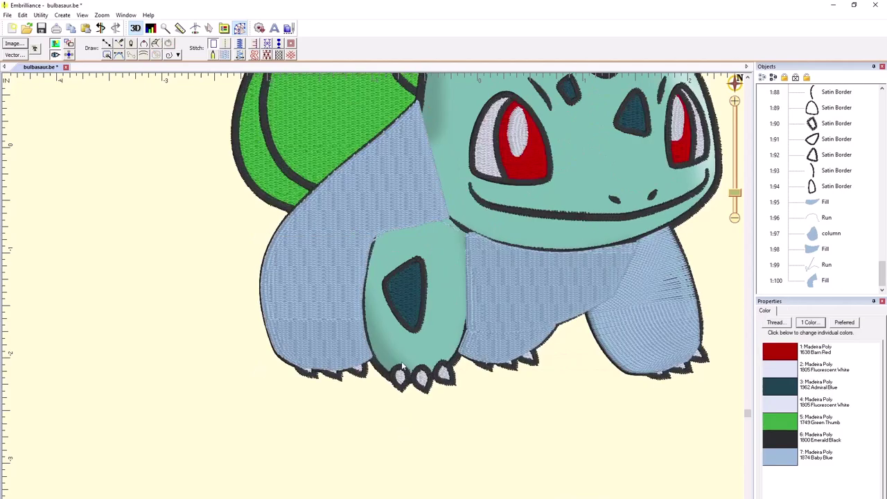
left_click(345, 307)
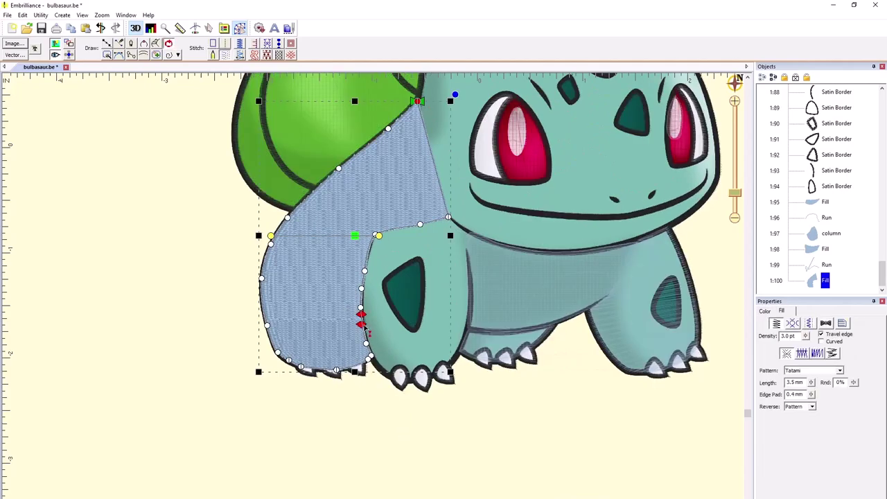
left_click_drag(365, 323, 417, 101)
left_click(418, 435)
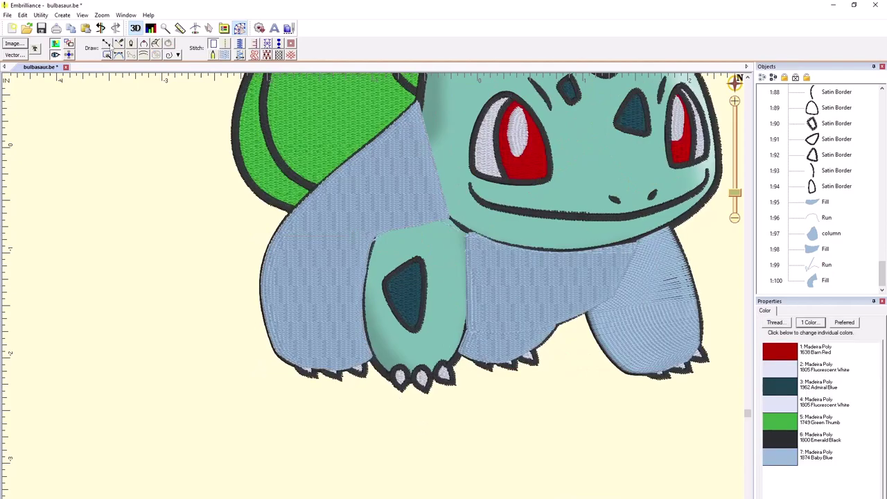
Draw a curved run from beside the hind body's upper tip past the jaw corner and down the front leg to its toes
left_click(108, 44)
left_click(440, 139)
left_click(461, 191)
left_click(460, 229)
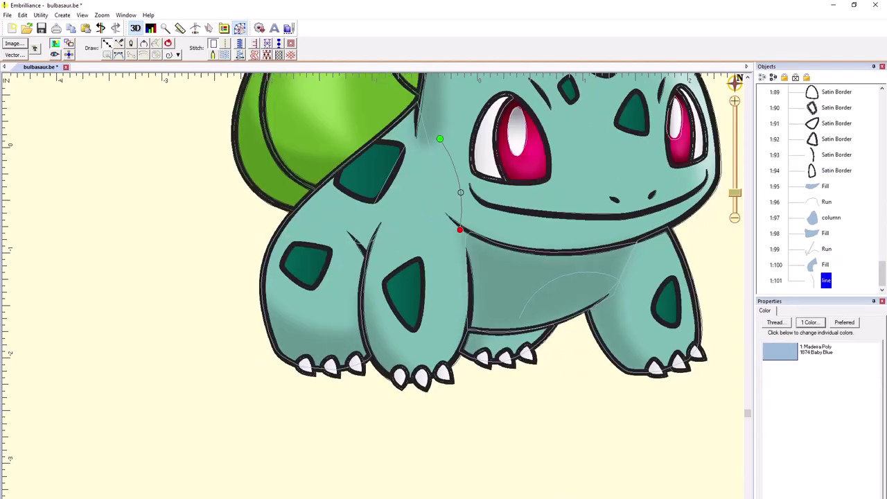
left_click(443, 259)
right_click(434, 337)
right_click(419, 366)
key("Return")
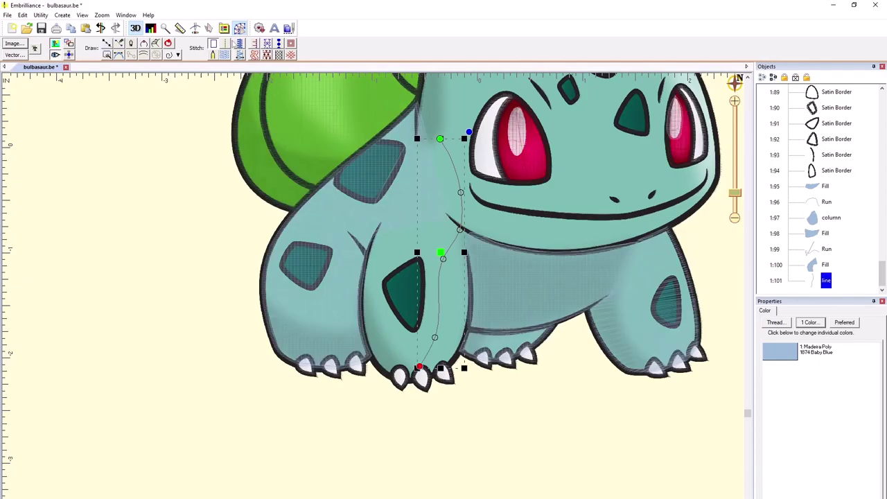
left_click(197, 221)
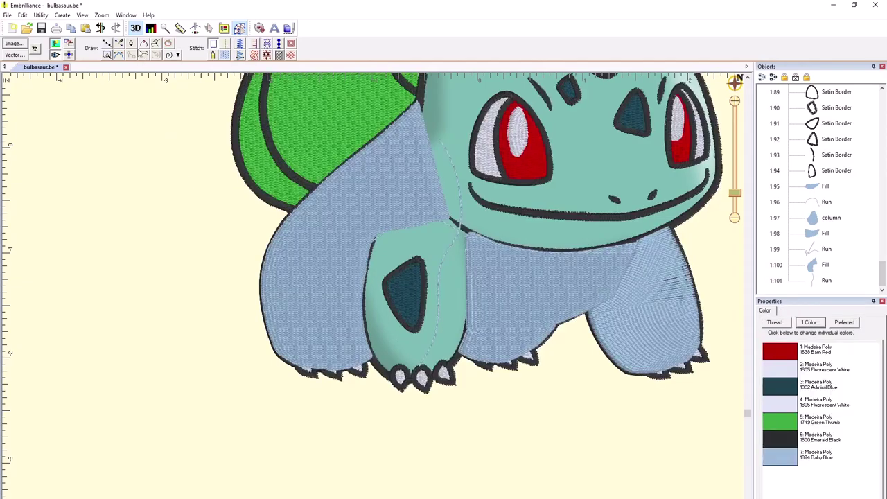
Start a satin column at the front leg's toes with paired points up to just above the claws, correcting misplaced points
left_click(155, 45)
scroll(415, 346, "up", 4)
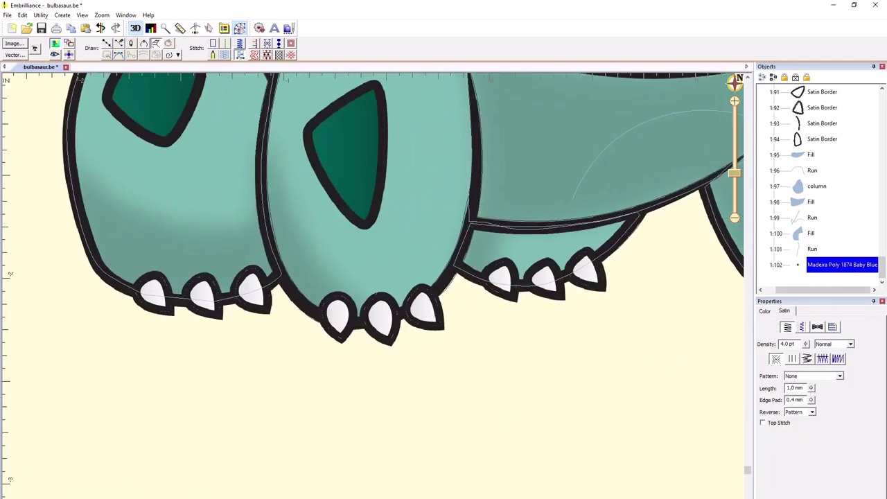
left_click(347, 330)
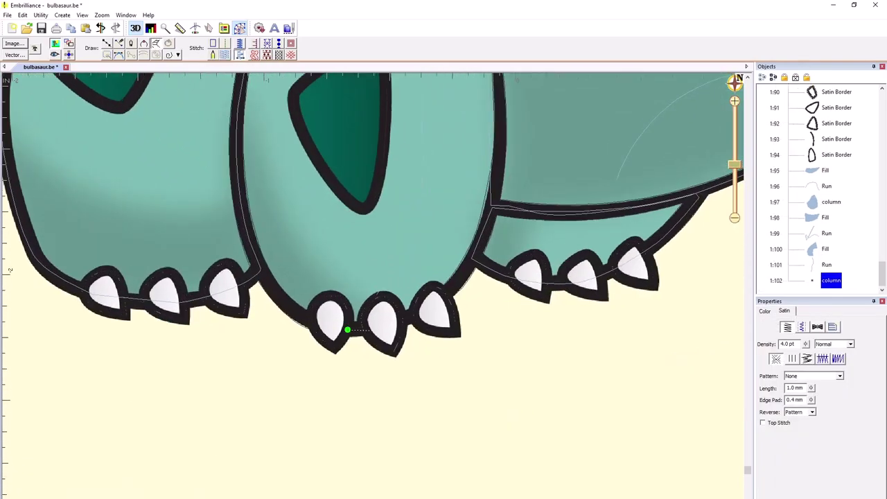
left_click(372, 330)
left_click(447, 296)
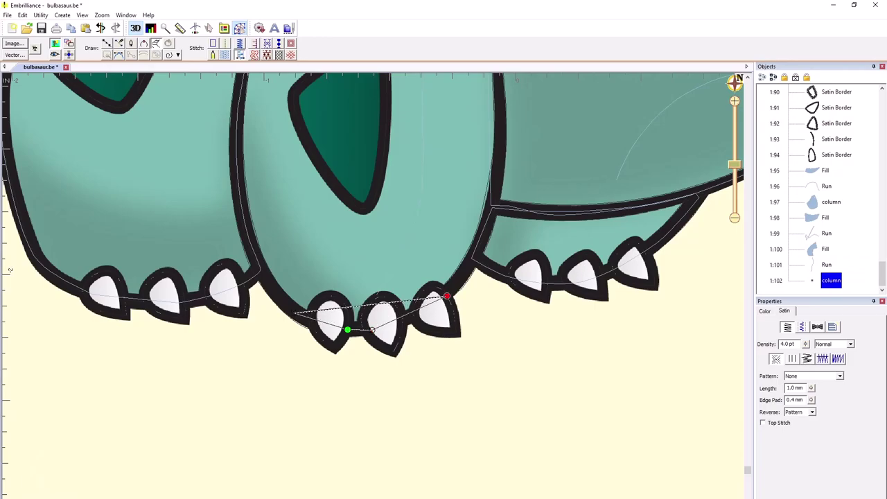
key("BackSpace")
left_click(426, 313)
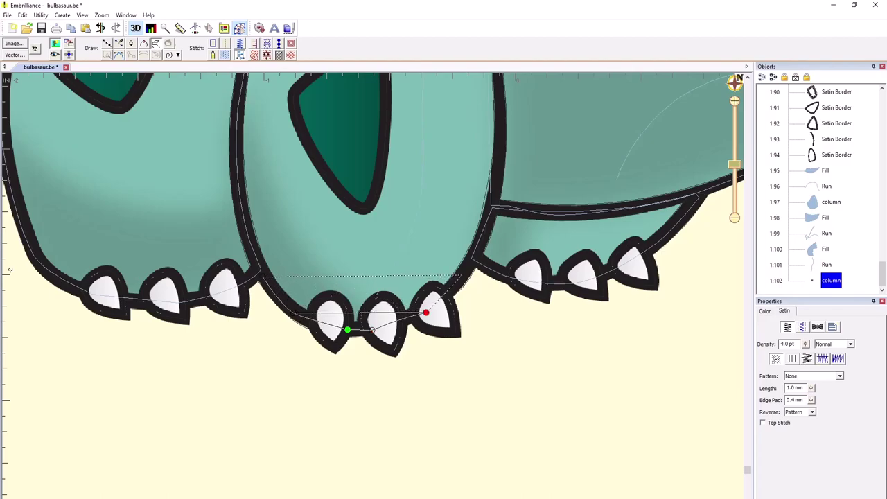
left_click(462, 274)
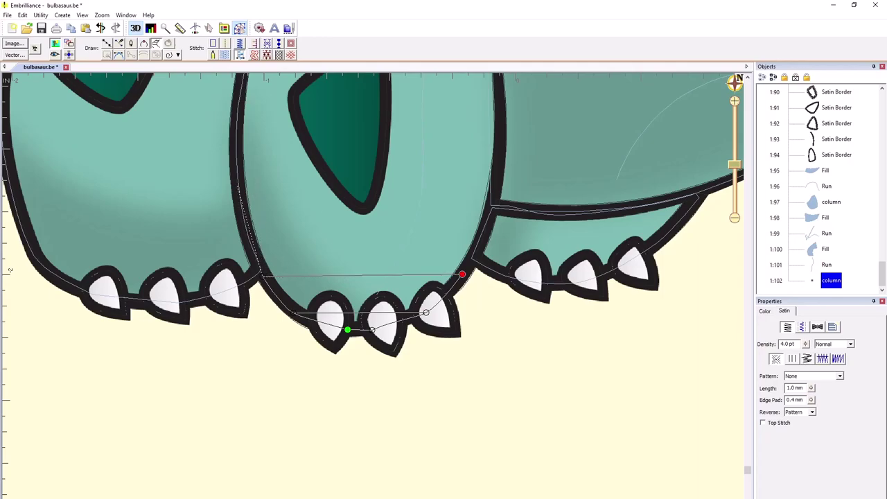
key("BackSpace")
left_click(450, 289)
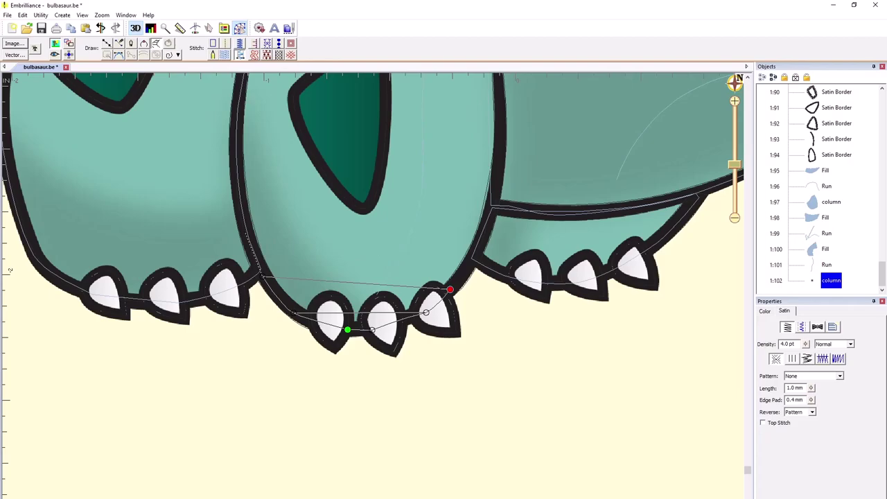
Continue the front leg's column with paired points up both side outlines to above the dark green spot
left_click(251, 230)
left_click(479, 245)
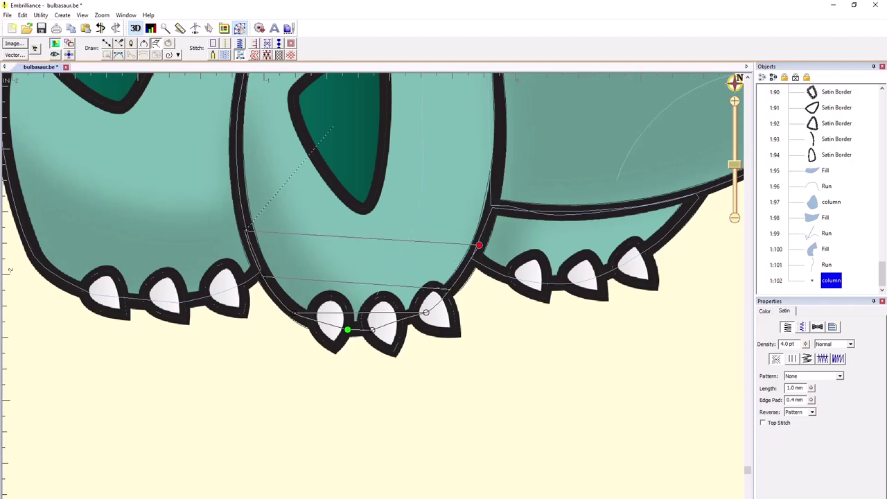
left_click(236, 126)
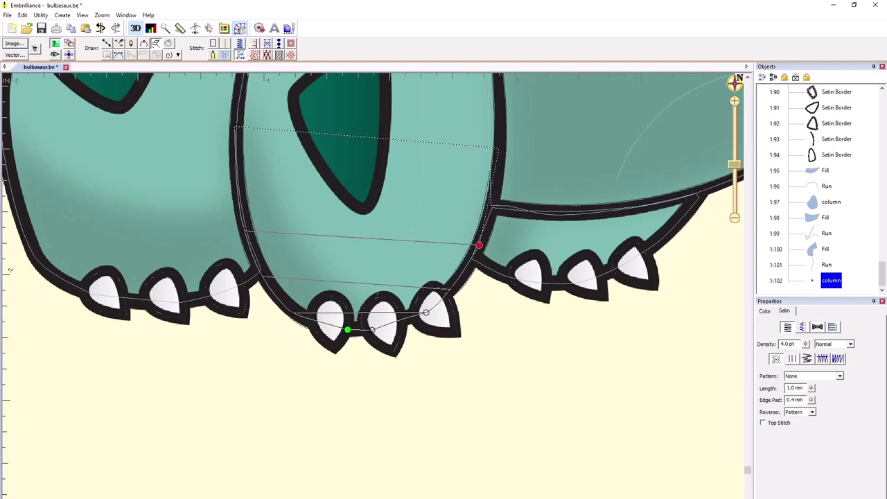
left_click(502, 148)
scroll(292, 86, "down", 1)
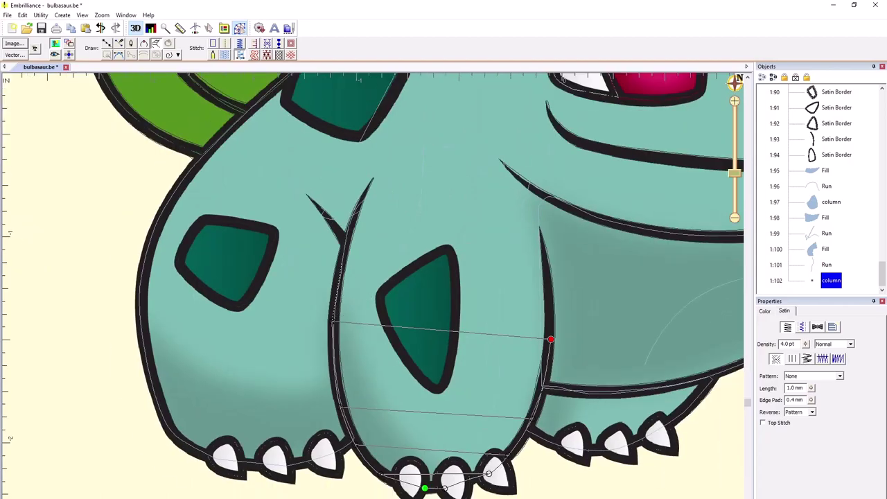
left_click(342, 262)
left_click(548, 266)
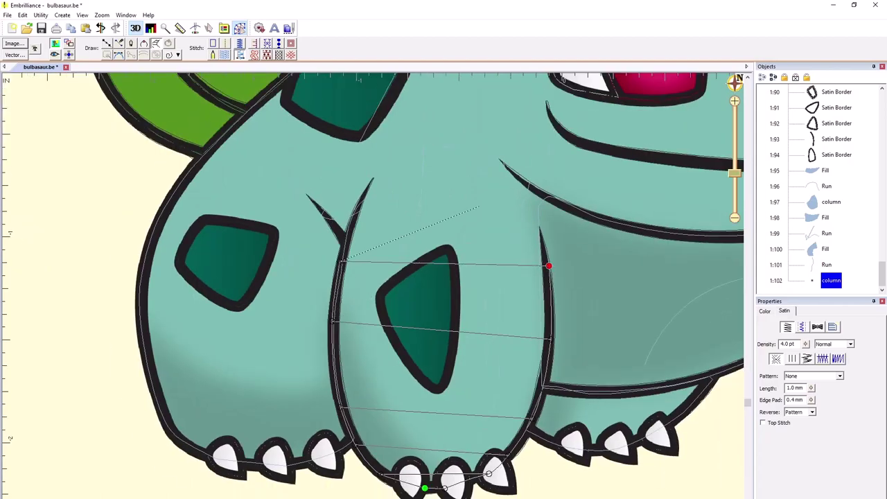
Close the front leg column between the shoulder and the jaw tip, and convert it to a fill
left_click(374, 168)
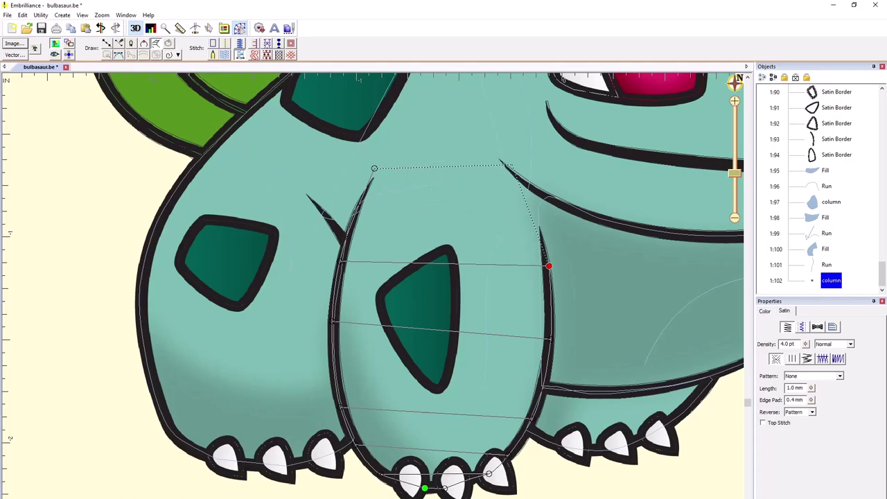
left_click(513, 161)
key("Return")
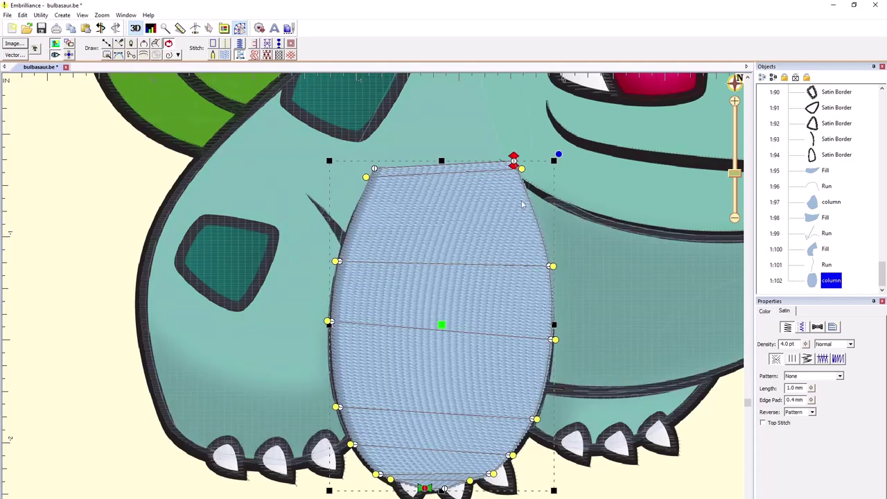
left_click(224, 55)
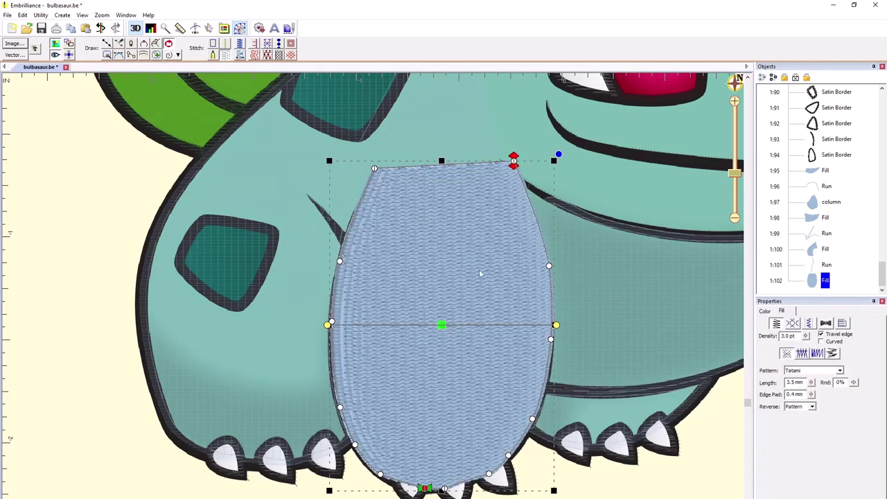
Extend the belly fill's edge beside the front leg by moving its upper nodes underneath the leg fill
key("Escape")
left_click(590, 246)
scroll(580, 225, "down", 3)
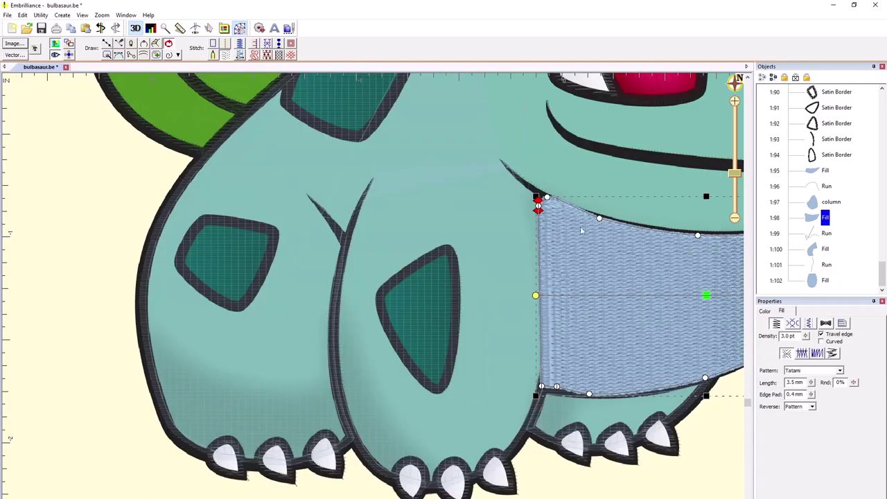
scroll(356, 287, "up", 3)
left_click_drag(366, 283, 335, 262)
left_click_drag(354, 293, 328, 289)
scroll(373, 299, "down", 1)
scroll(373, 299, "down", 3)
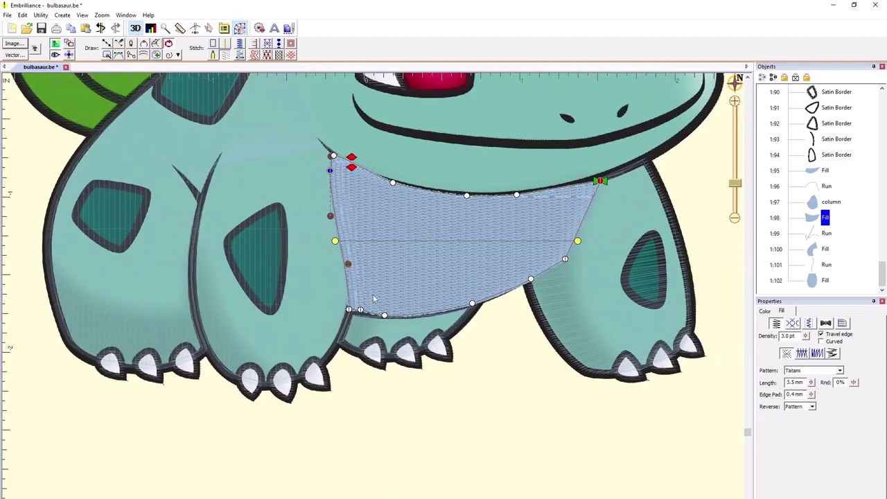
left_click(366, 392)
Examine how the front leg fill overlaps the belly and hind body, and where the run beside the head shows
scroll(352, 258, "up", 3)
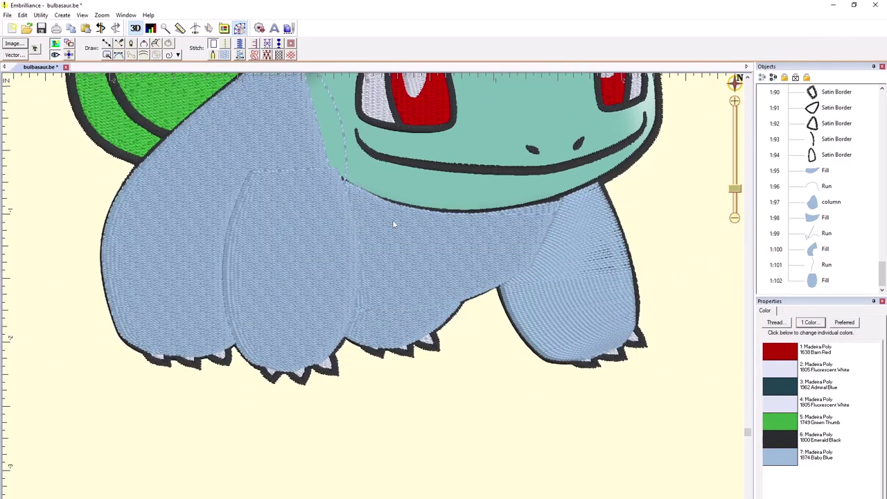
scroll(378, 224, "down", 3)
left_click(327, 289)
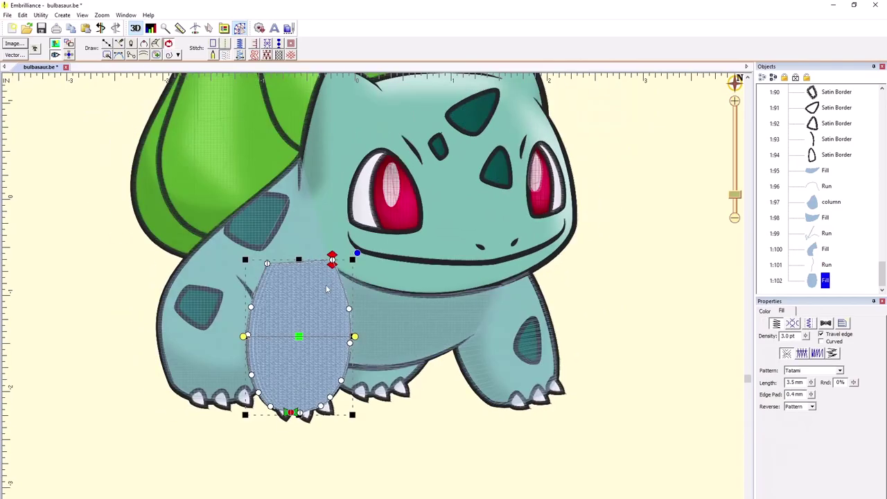
left_click(344, 220)
scroll(373, 294, "down", 3)
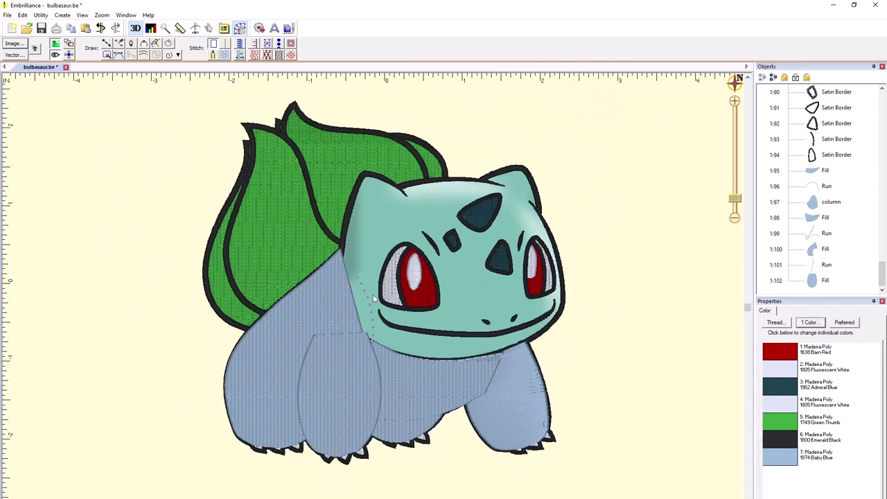
scroll(373, 295, "up", 3)
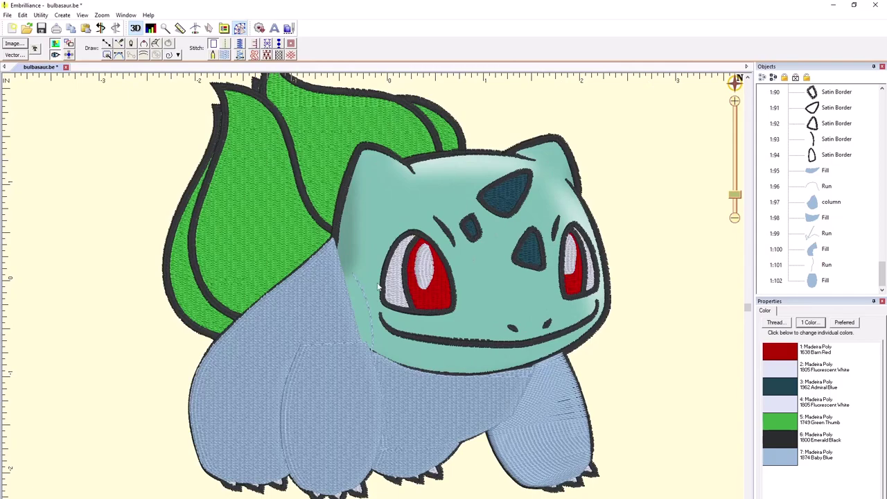
scroll(378, 286, "down", 3)
scroll(125, 99, "up", 3)
Start the head outline at the crease tip below the bulb, and trace it along the jaw to beneath the right cheek
left_click(107, 43)
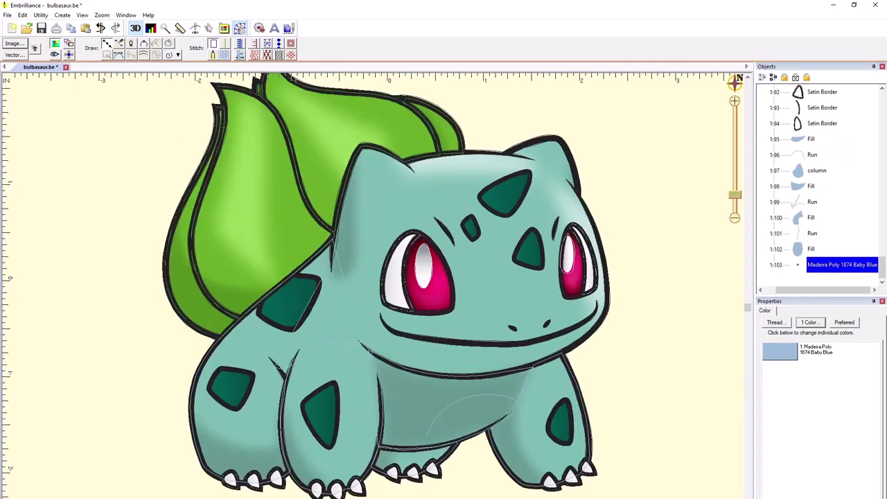
scroll(445, 342, "up", 4)
left_click(278, 231)
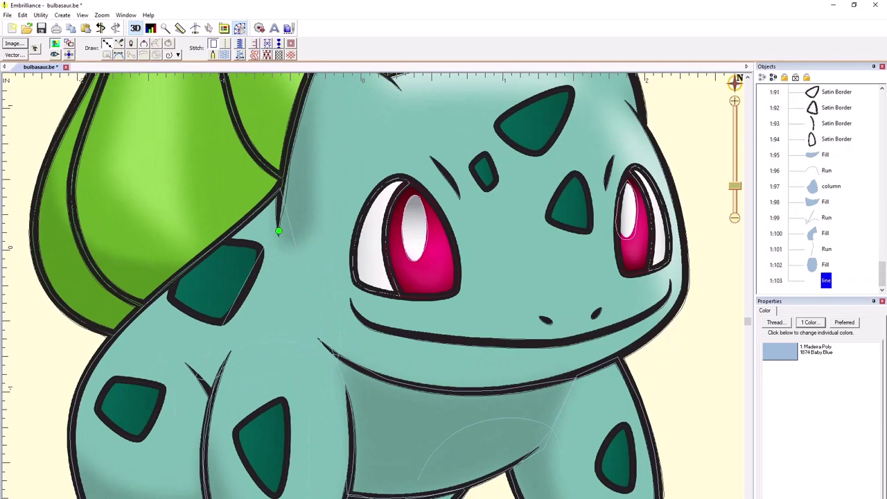
left_click(323, 341)
left_click(424, 389)
left_click(522, 389)
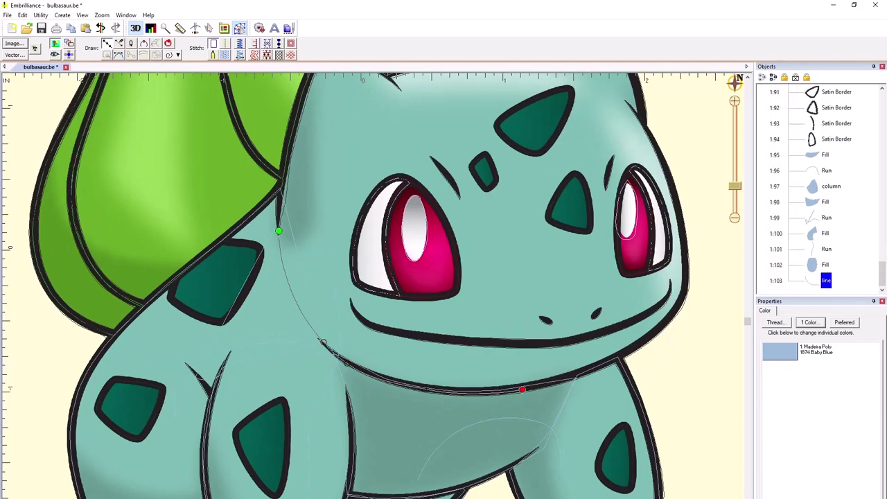
left_click(603, 364)
left_click(654, 332)
Continue the head outline inside the black line around the right cheek to beside the right eye
scroll(658, 322, "up", 3)
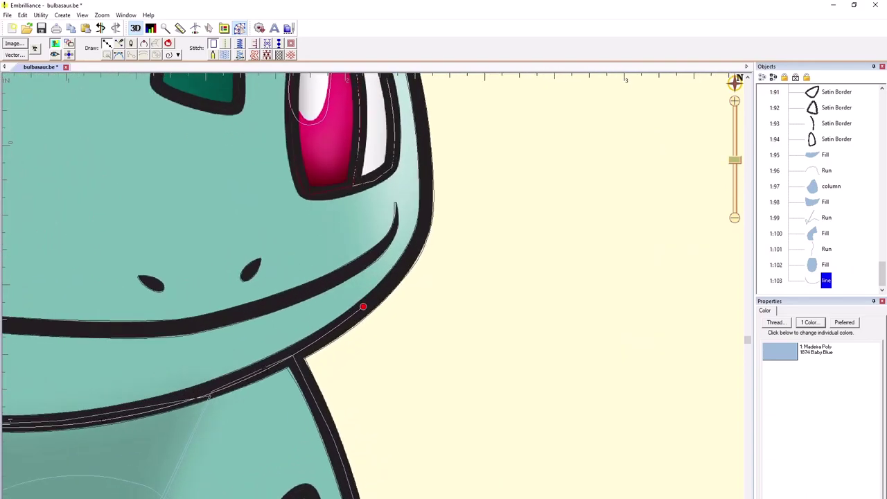
left_click(402, 269)
left_click(421, 236)
left_click(425, 212)
left_click(425, 160)
scroll(427, 150, "down", 1)
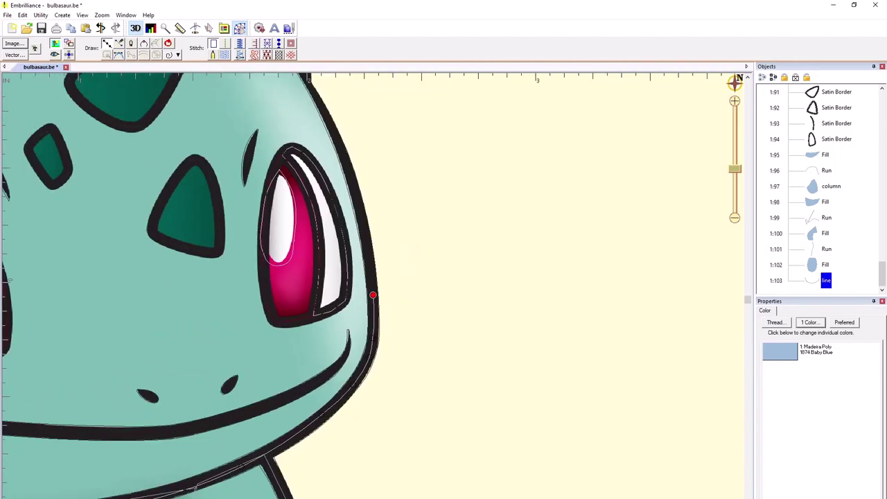
left_click(369, 247)
scroll(368, 247, "up", 1)
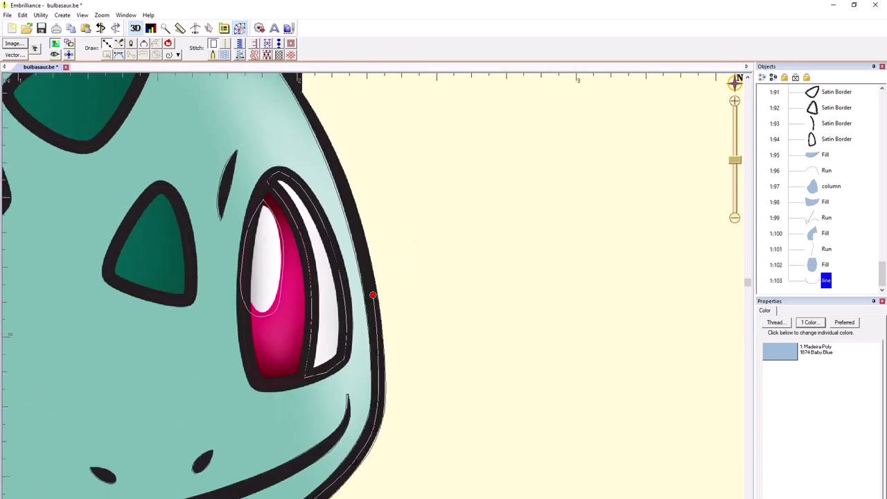
key("BackSpace")
left_click(373, 302)
Trace the head outline up past the right eye and into the base of the right ear
left_click(364, 255)
left_click(340, 174)
scroll(340, 173, "down", 2)
scroll(374, 283, "up", 3)
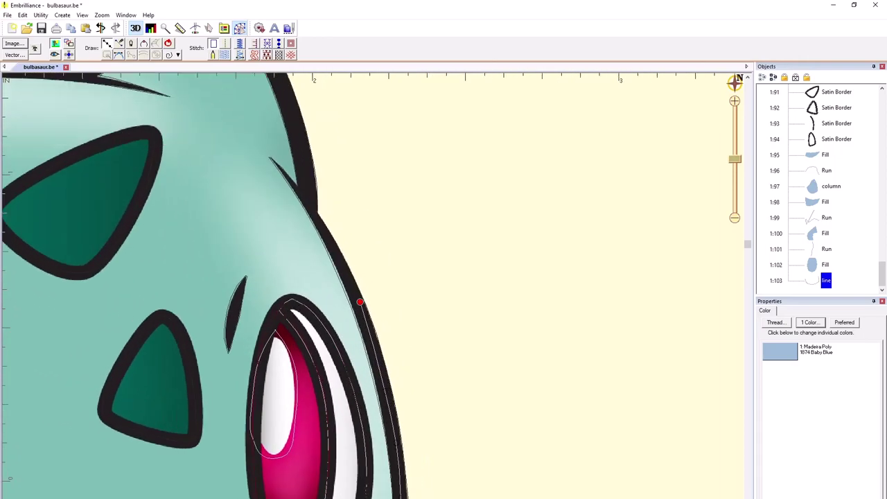
key("BackSpace")
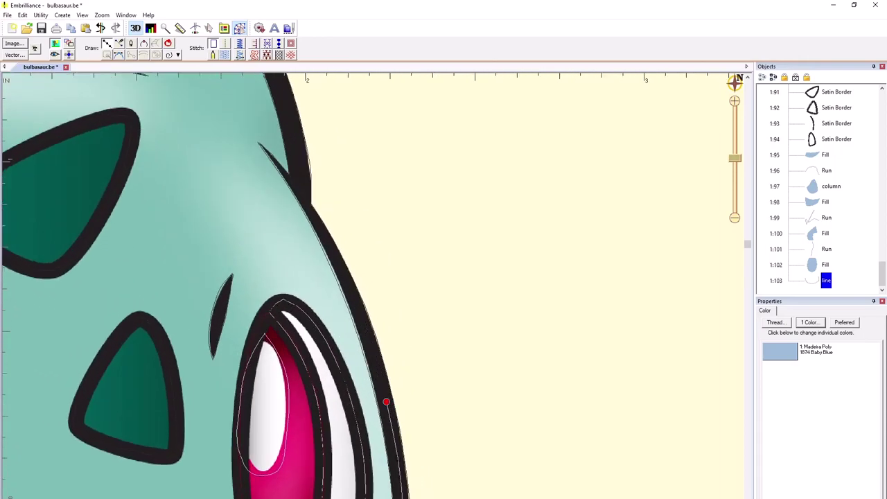
left_click(347, 281)
mouse_move(347, 281)
left_mouse_down()
mouse_move(298, 192)
mouse_move(301, 181)
left_mouse_up()
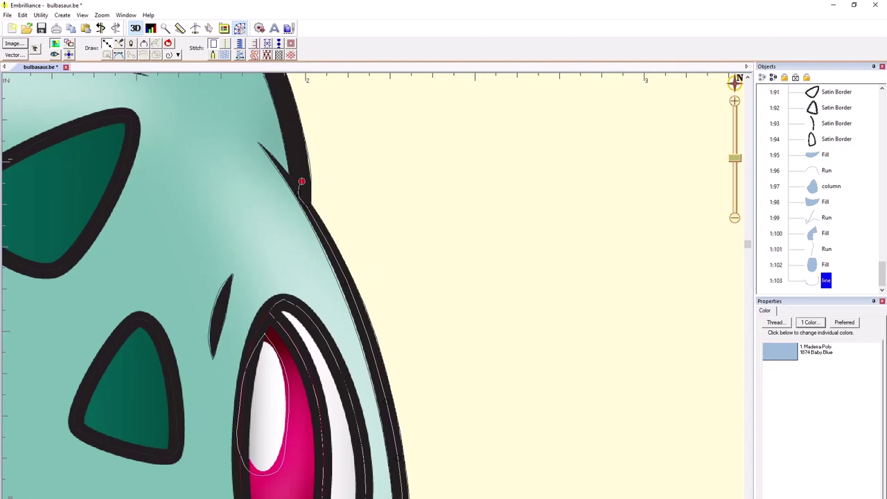
left_click(301, 152)
Trace the head outline around the right ear and across the forehead to the notch beside the left ear
scroll(278, 79, "down", 1)
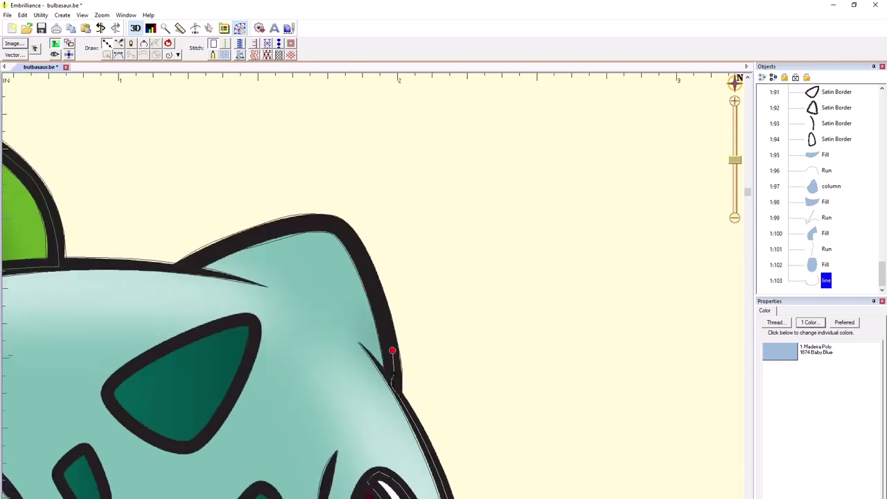
mouse_move(392, 351)
left_mouse_down()
mouse_move(358, 248)
mouse_move(337, 227)
mouse_move(276, 228)
mouse_move(162, 266)
left_mouse_up()
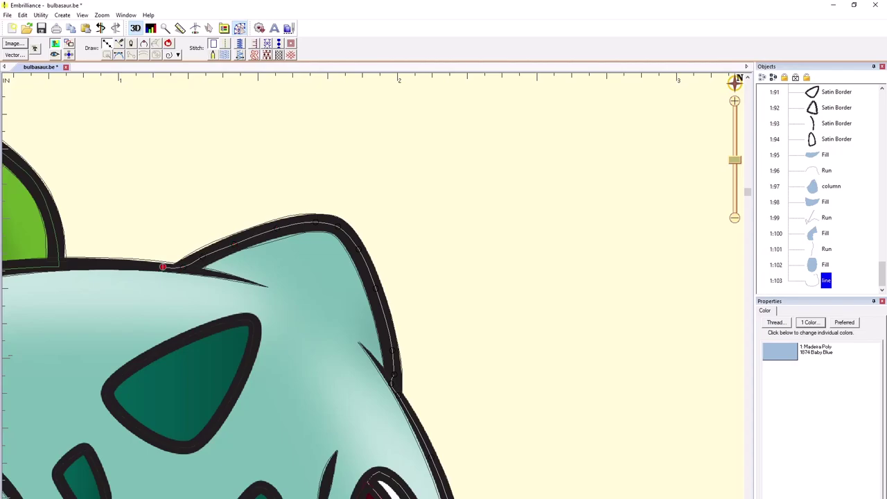
left_click(93, 261)
scroll(93, 261, "down", 2)
scroll(378, 295, "up", 3)
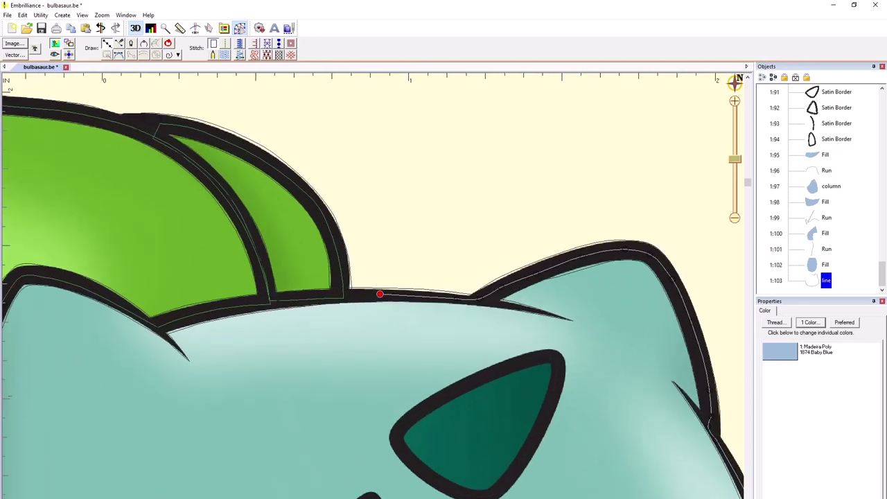
left_click_drag(380, 294, 177, 318)
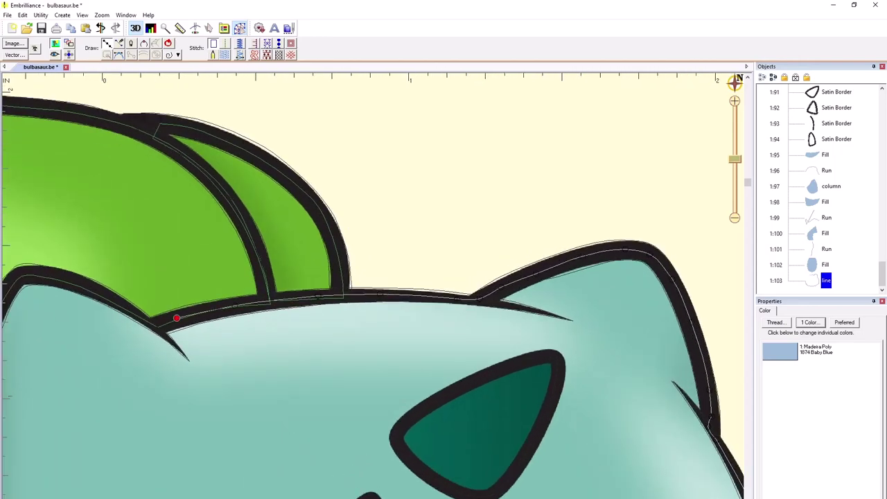
left_click(177, 318)
Continue the head outline from the notch over the left ear and down its outer side
scroll(158, 325, "down", 1)
scroll(392, 299, "up", 1)
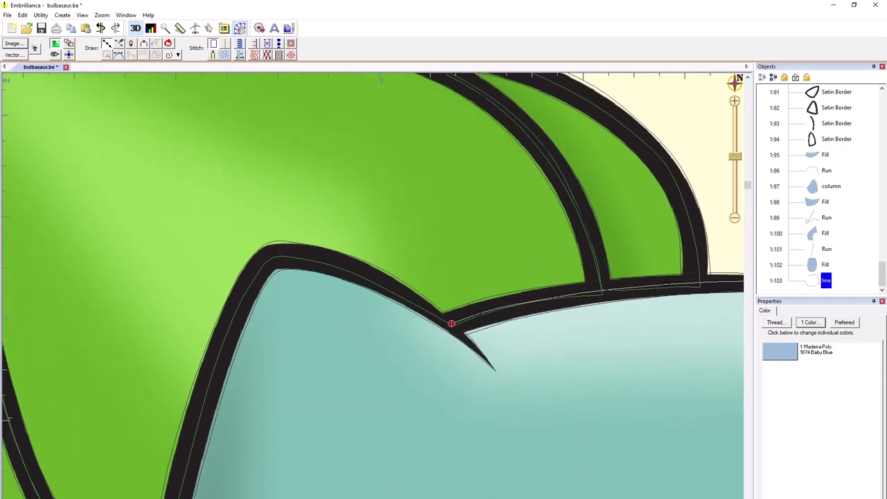
left_click(451, 324)
left_click(403, 296)
left_click(324, 259)
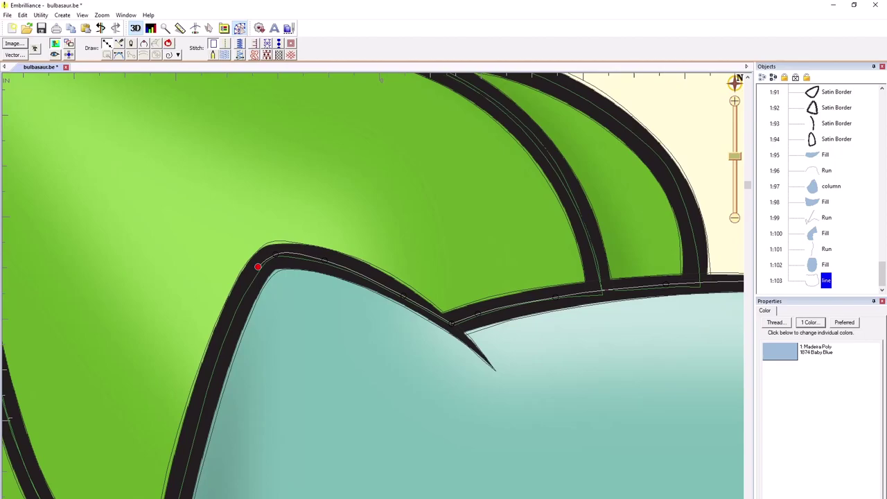
left_click(258, 267)
scroll(201, 395, "down", 1)
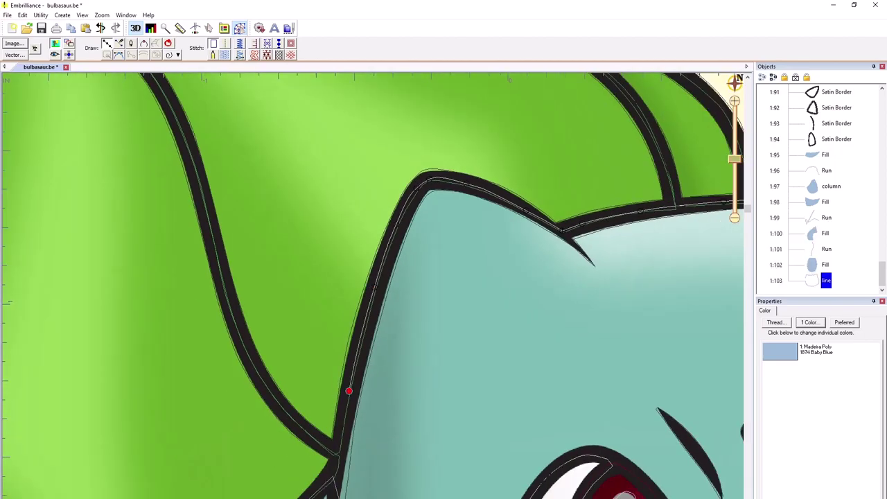
Close the head outline at its starting point beneath the bulb and convert it to a fill
left_click(347, 394)
left_click(359, 343)
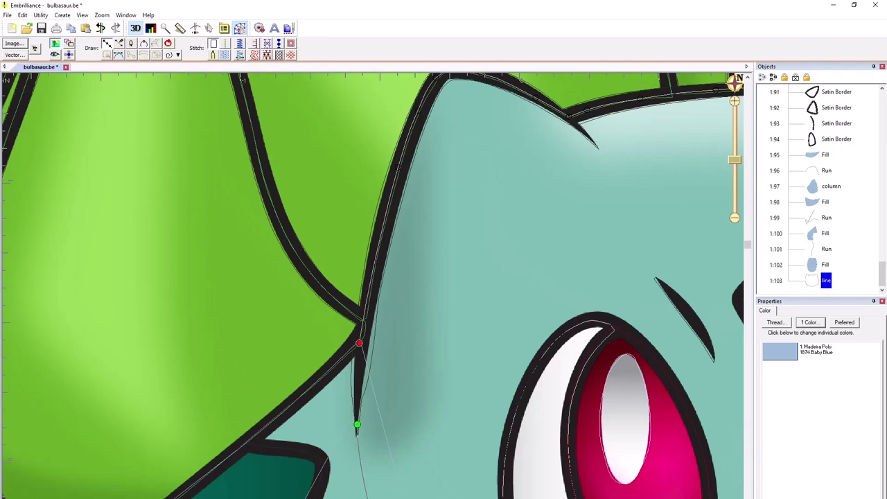
key("BackSpace")
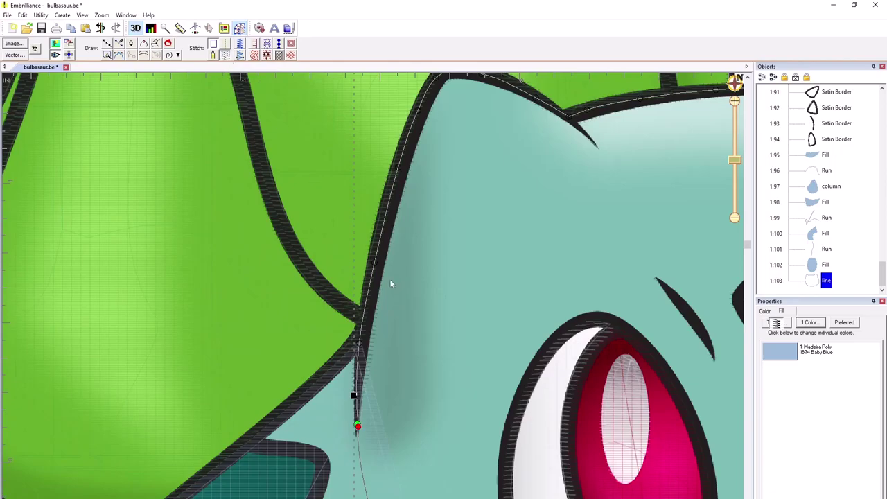
key("Return")
scroll(373, 298, "down", 4)
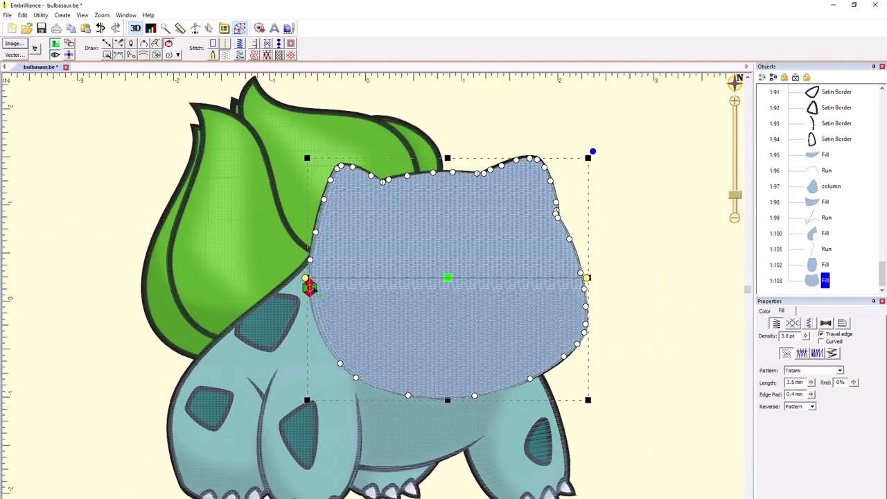
Undo the accidental node move on the head fill, and relocate its stitch end point to the right ear
left_click_drag(310, 285, 336, 144)
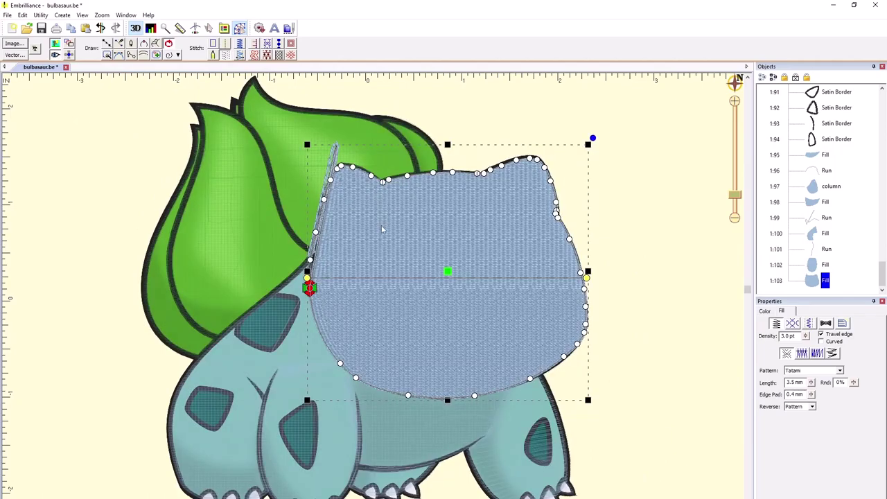
key("ctrl+z")
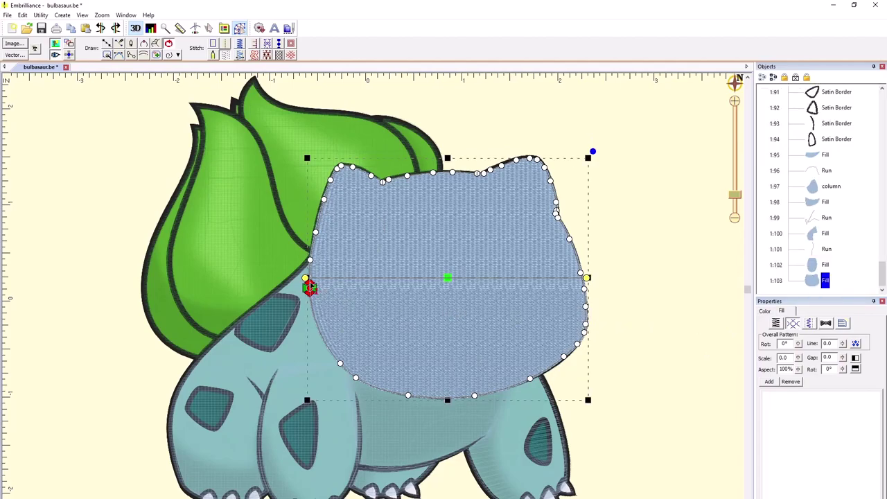
mouse_move(309, 287)
left_mouse_down()
mouse_move(406, 176)
mouse_move(342, 164)
left_mouse_up()
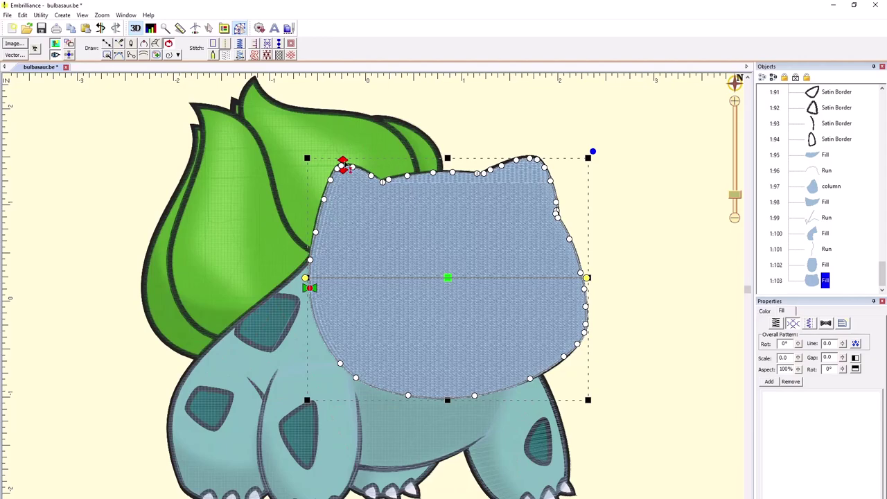
left_click_drag(344, 165, 563, 118)
left_click(603, 159)
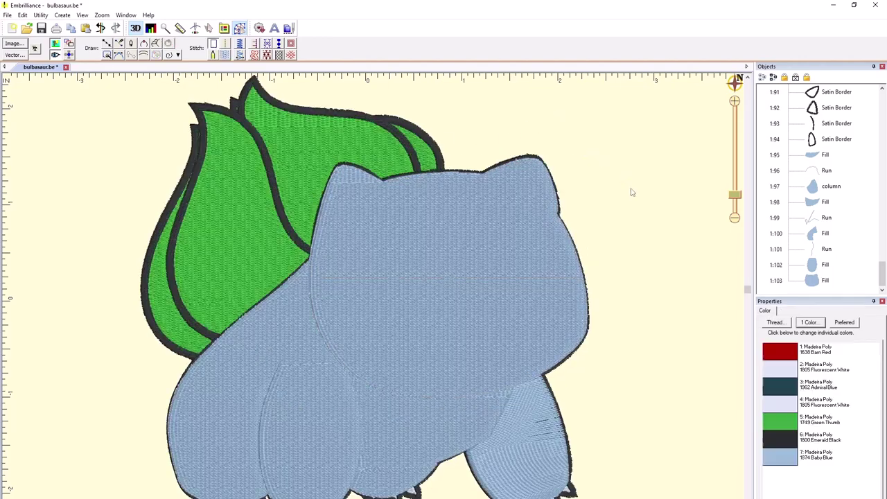
Move all the blue body and head objects, including their connecting runs, to first in the stitching order
scroll(422, 338, "down", 2)
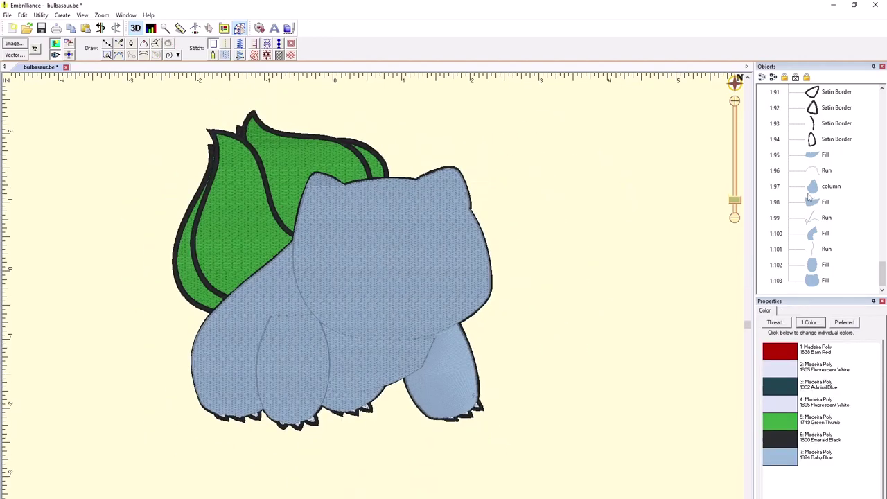
left_click(809, 152)
left_click(815, 278, "shift")
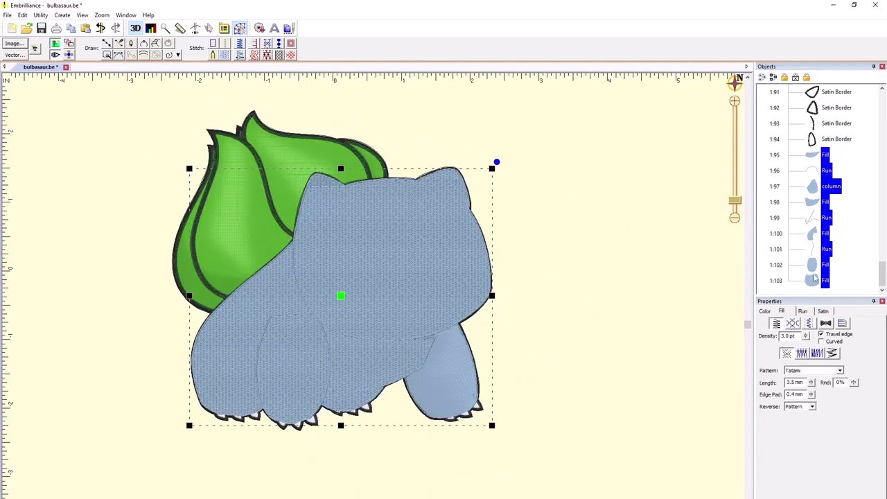
scroll(815, 196, "up", 1)
right_click(815, 206)
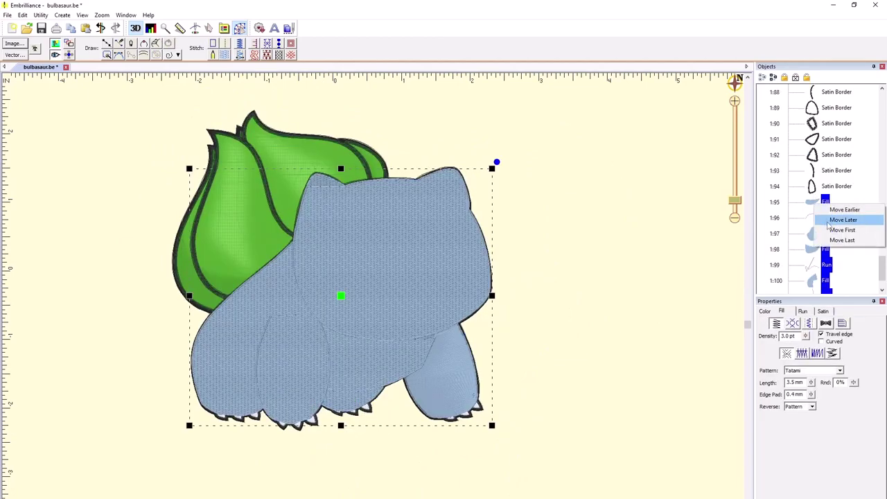
left_click(839, 229)
left_click(654, 295)
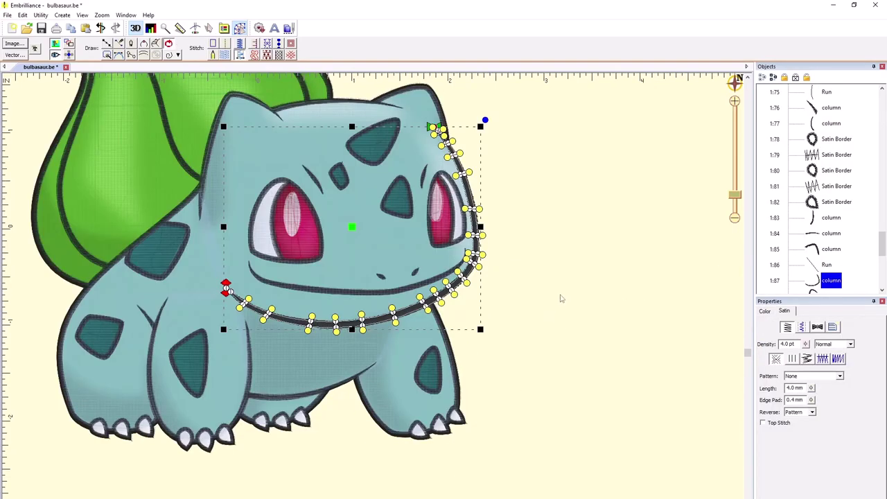
Select the satin column outlining the jaw and check its inner edge nodes along the right cheek
left_click(577, 257)
left_click(464, 184)
scroll(482, 123, "up", 2)
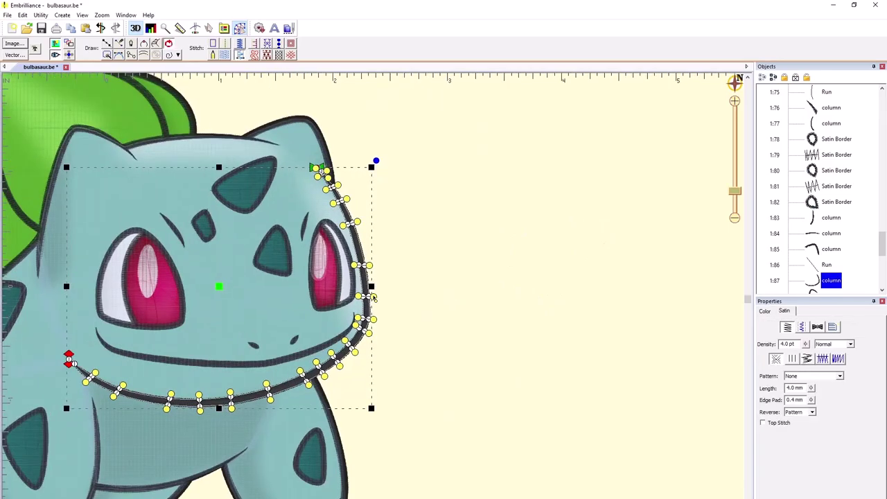
scroll(311, 160, "up", 2)
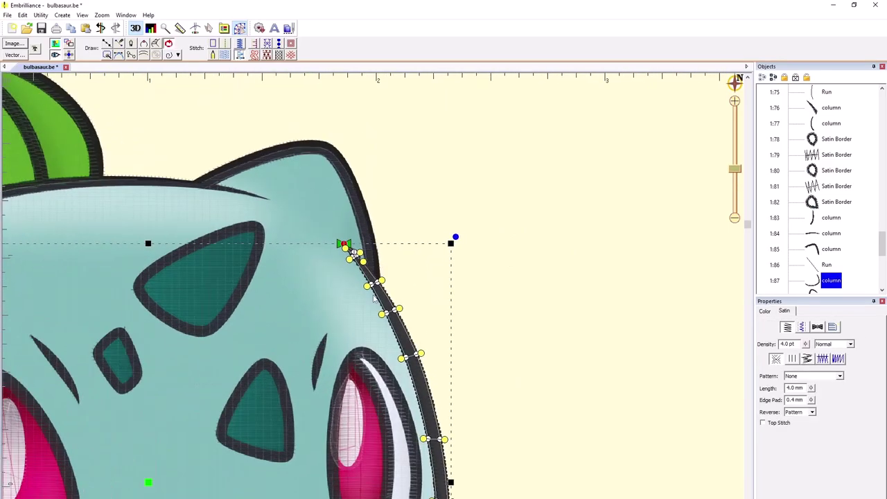
left_click(349, 248)
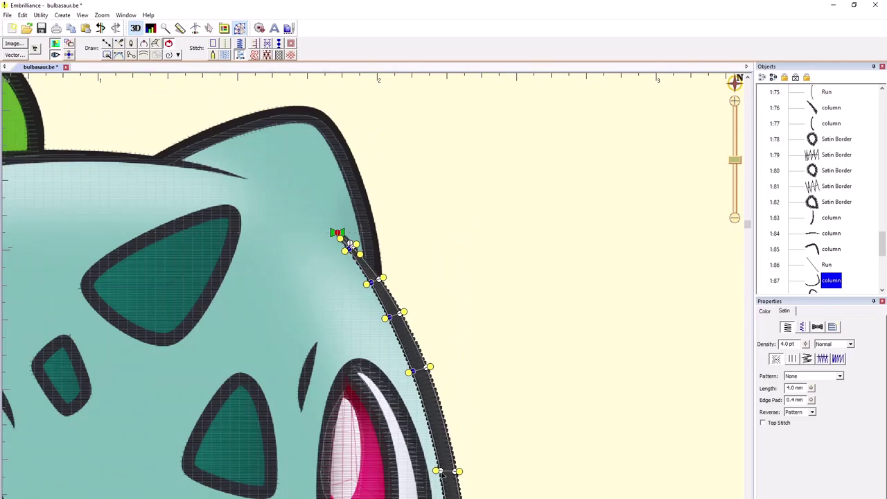
scroll(442, 472, "down", 2)
left_click(382, 352)
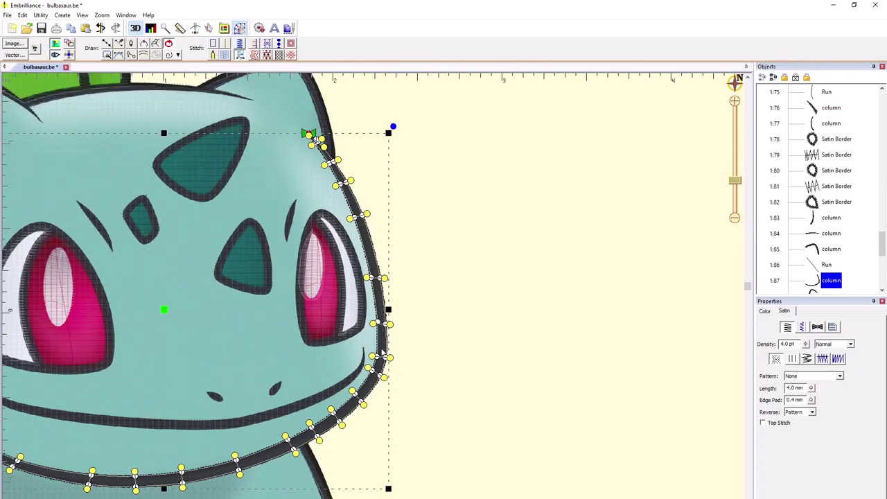
left_click(482, 219)
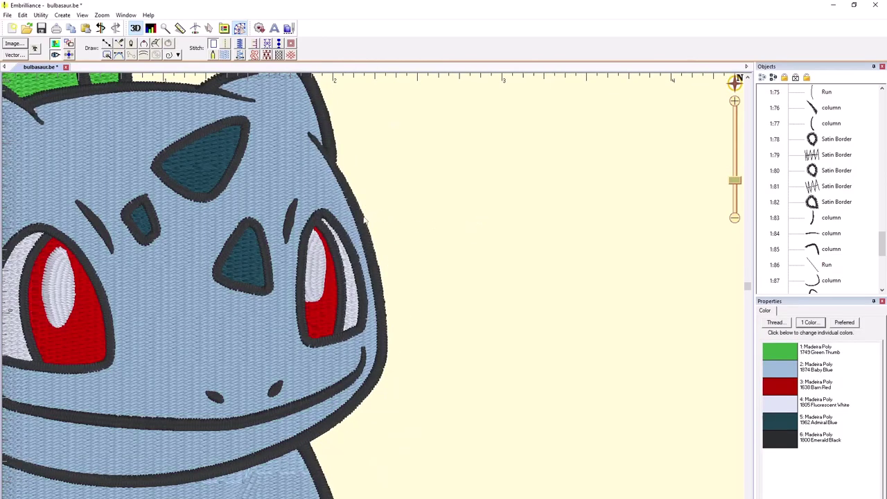
Compare the stitched black outline beside the right eye with its column nodes against the head fill's edge
left_click(364, 219)
left_click(451, 237)
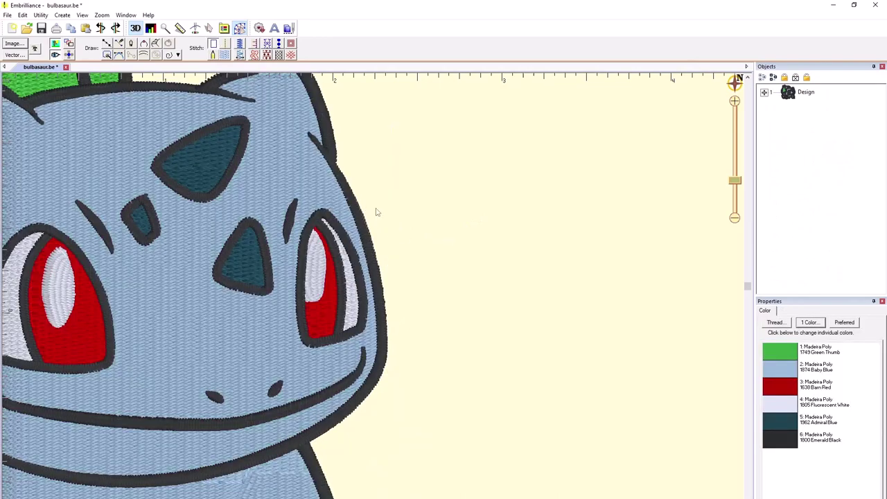
left_click(366, 220)
left_click(435, 248)
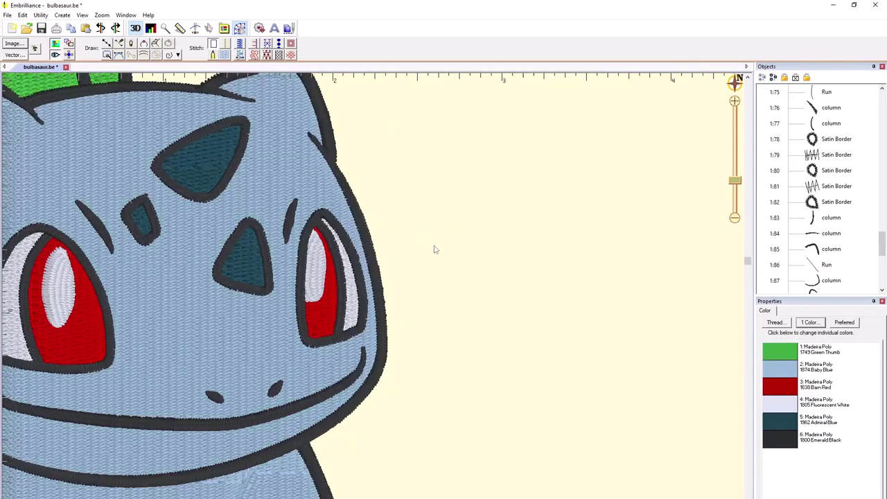
scroll(372, 297, "down", 1)
left_click(370, 303)
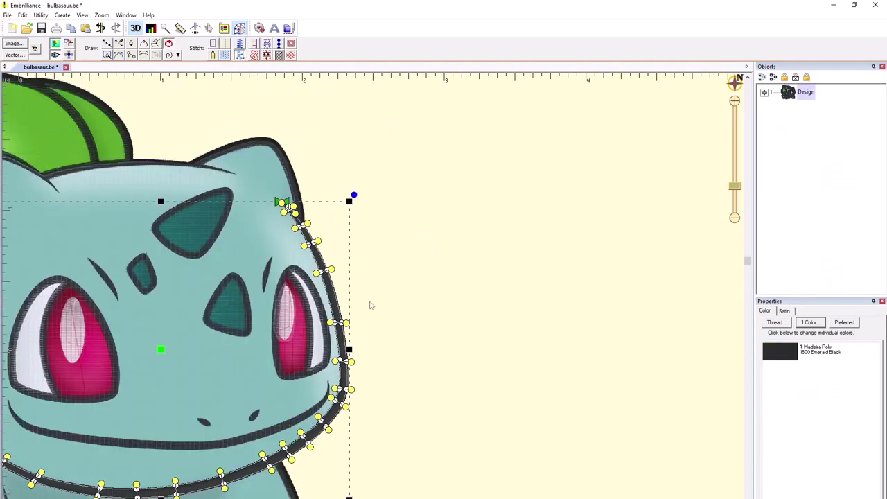
Thicken the jaw outline by moving the satin column's inner edge nodes along the right cheek slightly inward
left_click(371, 306)
left_click(318, 257)
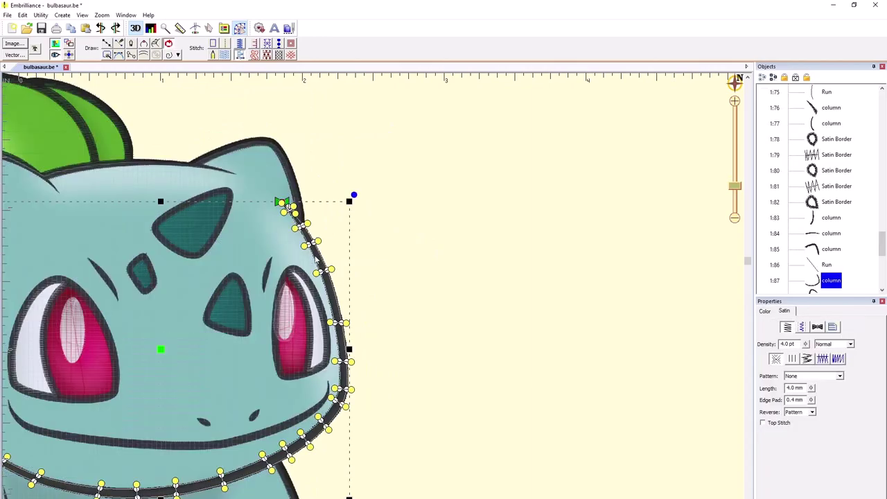
scroll(318, 257, "up", 1)
scroll(333, 238, "up", 2)
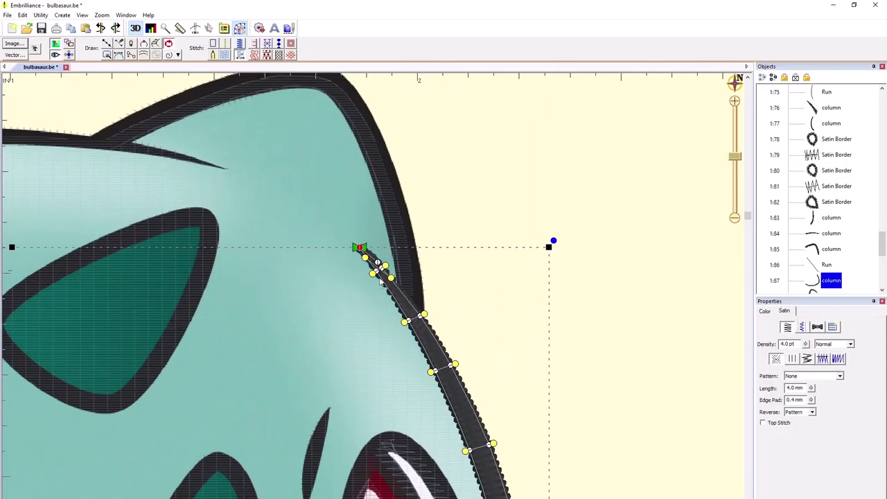
left_click(376, 270)
scroll(466, 451, "down", 2)
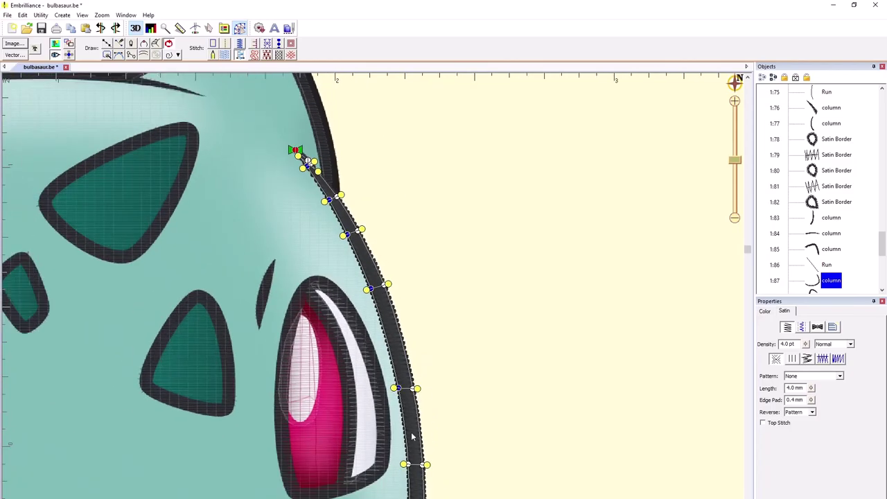
scroll(412, 436, "down", 2)
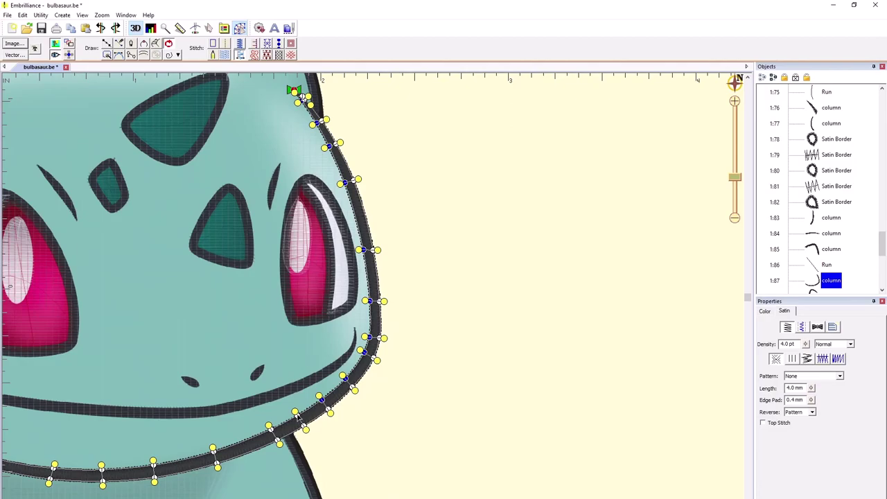
left_click_drag(298, 416, 293, 417)
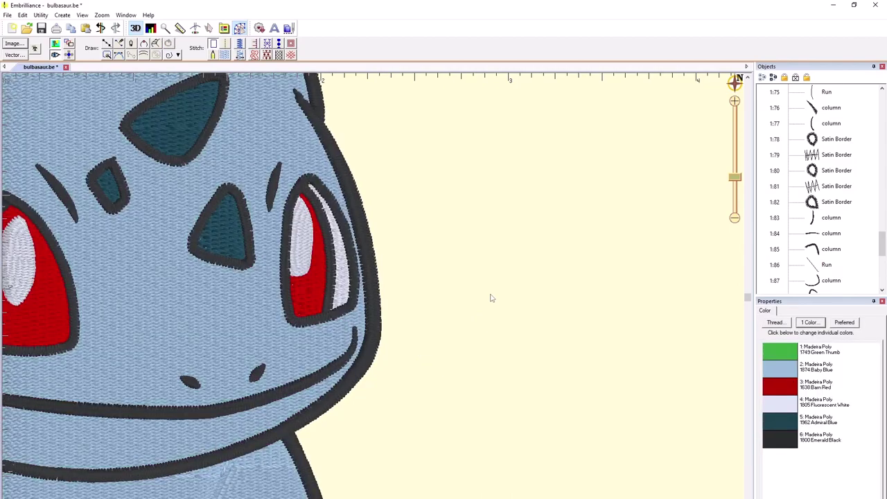
left_click(496, 299)
Shift the nodes on the left edge of the right eye's red fill slightly inward, away from the black border
left_click(305, 179)
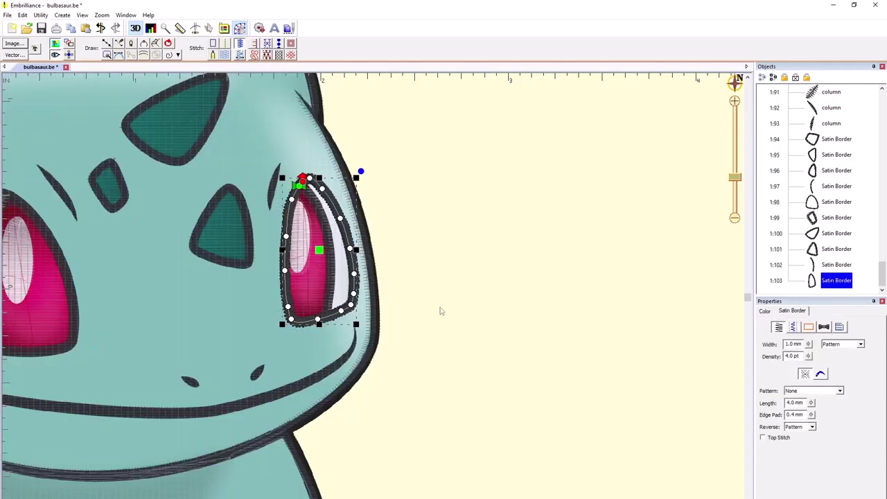
left_click(456, 255)
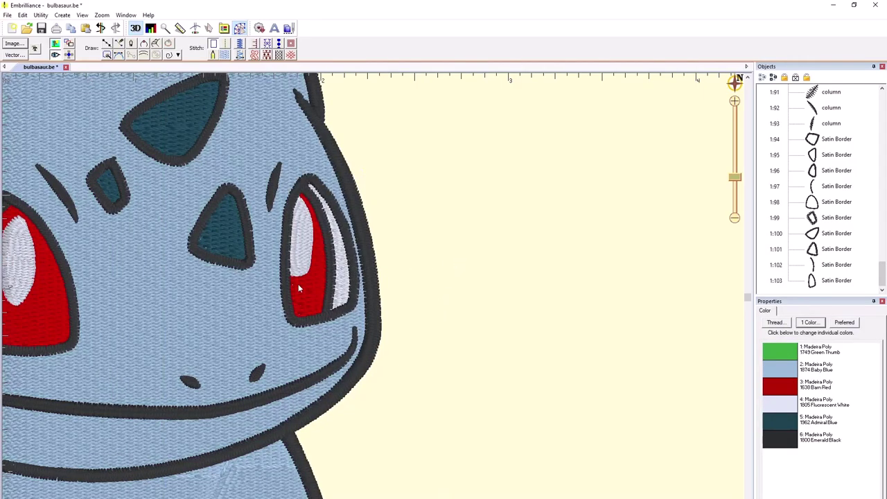
left_click(298, 284)
scroll(298, 284, "up", 2)
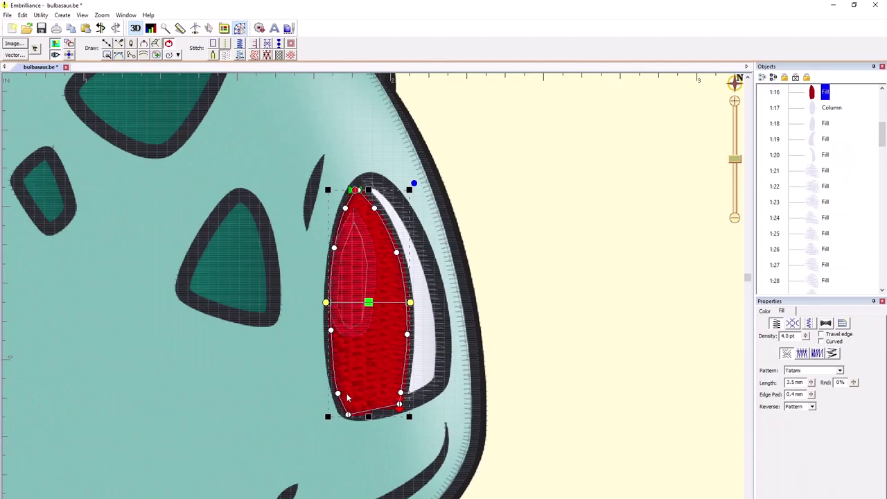
left_click(337, 394)
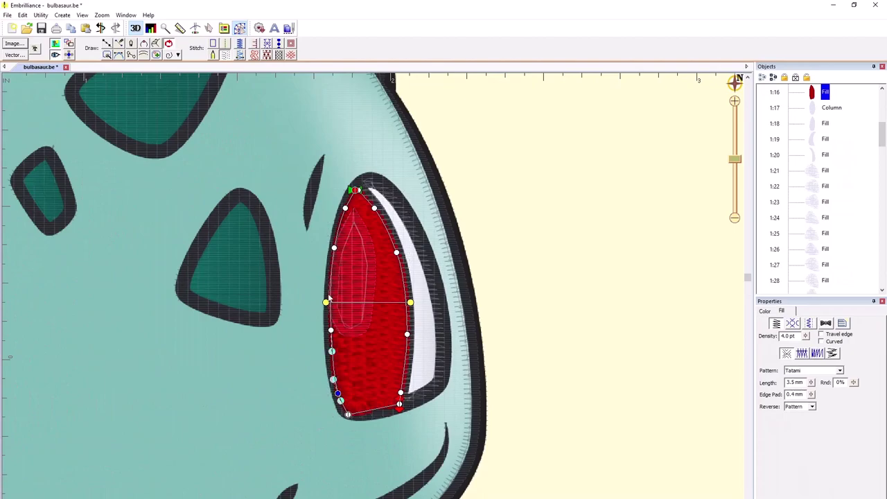
left_click(331, 330)
left_click(334, 247)
left_click(345, 207)
scroll(359, 194, "up", 1)
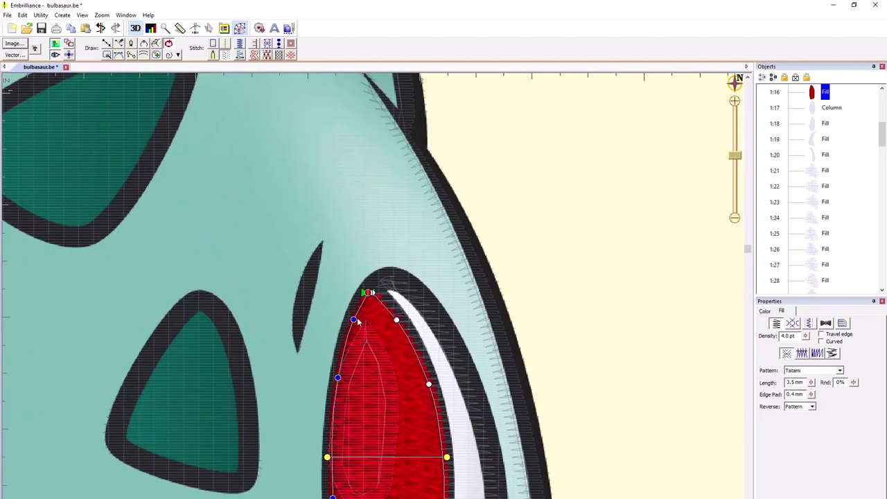
left_click_drag(354, 320, 361, 319)
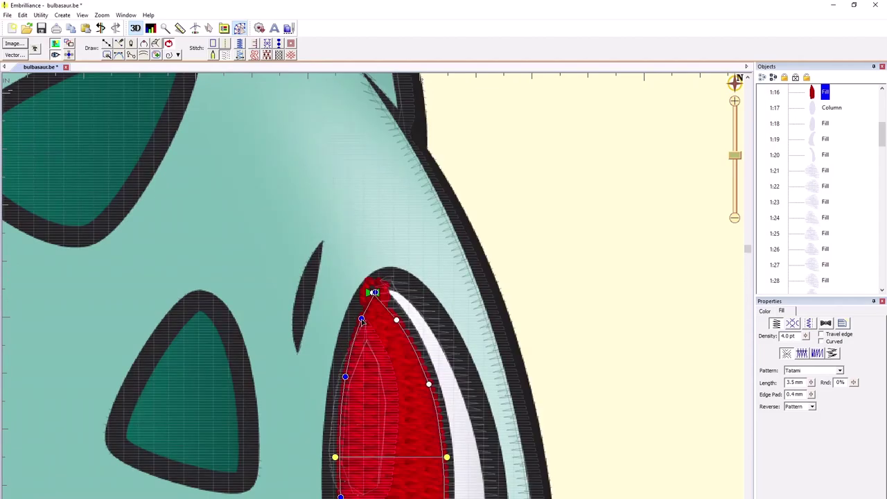
scroll(481, 338, "down", 1)
scroll(373, 298, "down", 1)
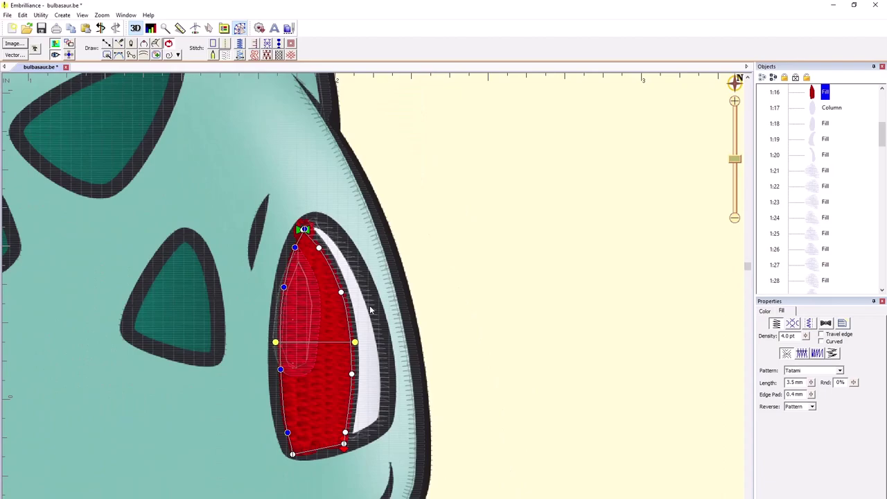
left_click(474, 211)
Try a 2 mm width on the right eye's outer and inner satin borders, and set both to 1.8 mm
left_click(309, 228)
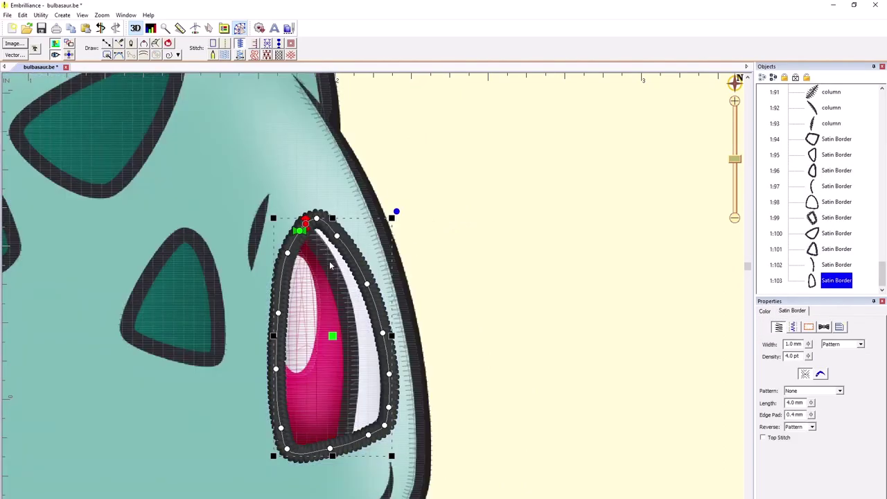
left_click(335, 284)
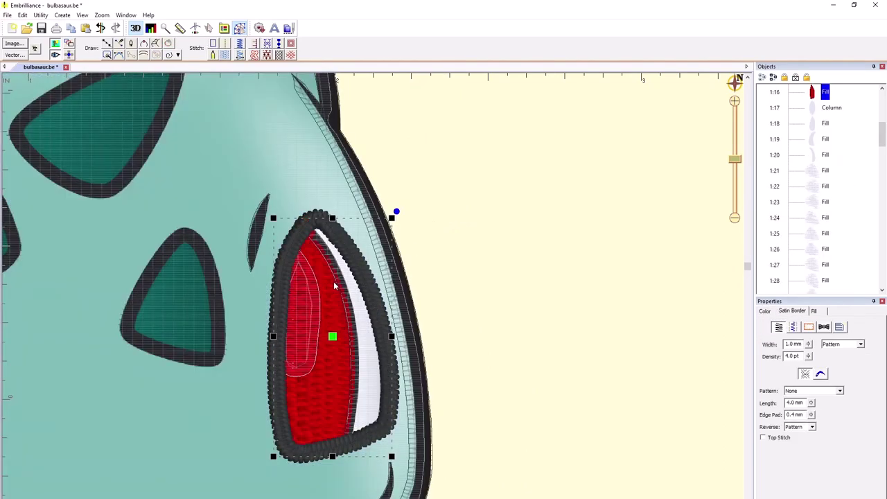
left_click(682, 182)
left_click(333, 237)
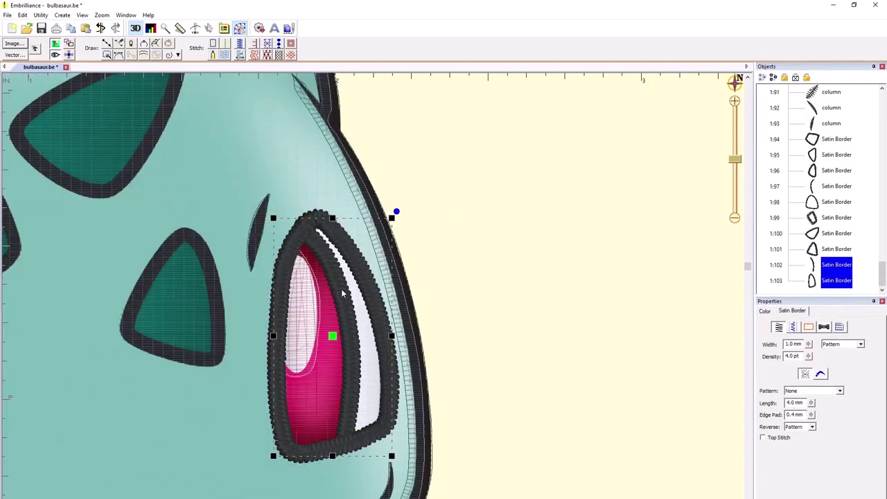
double_click(790, 344)
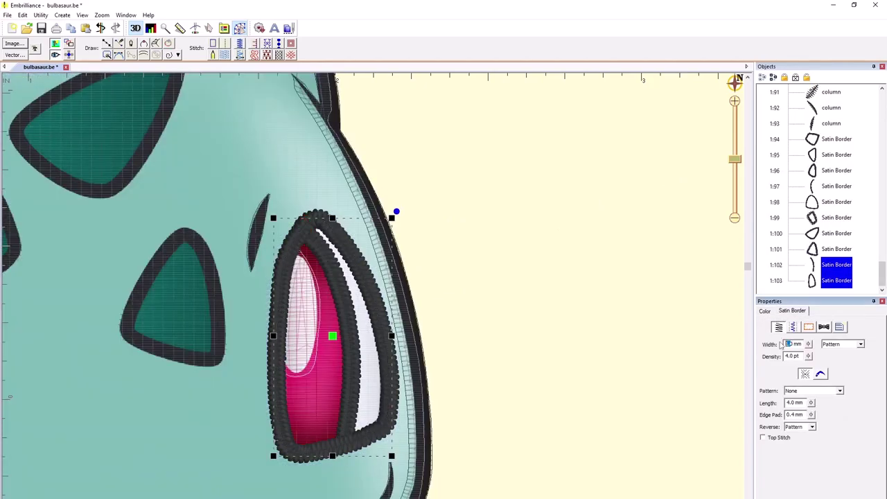
type("2")
key("Tab")
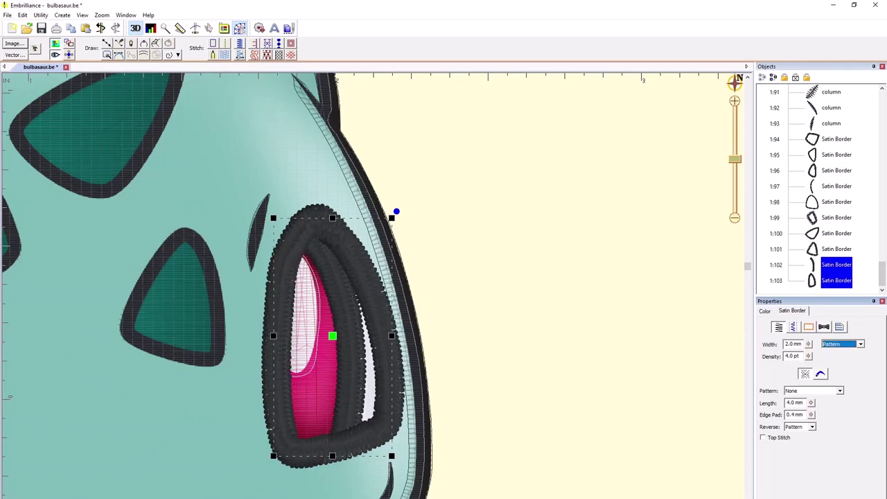
double_click(788, 344)
type("1.8")
key("Tab")
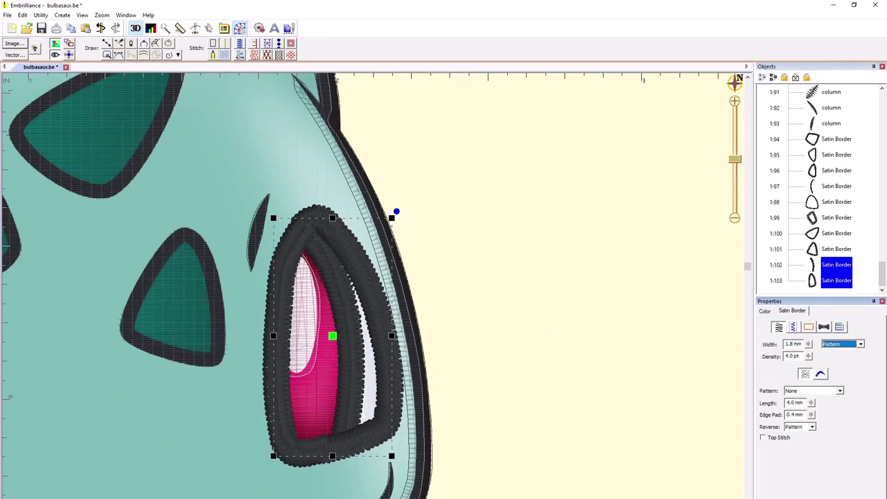
left_click(434, 266)
scroll(351, 338, "down", 1)
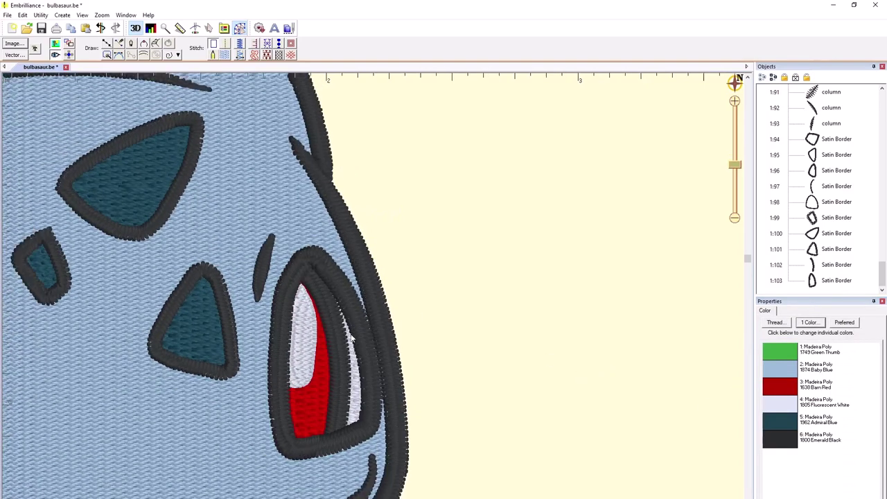
Set the satin borders around the three dark green forehead spots to a width of 2 mm
scroll(372, 299, "down", 1)
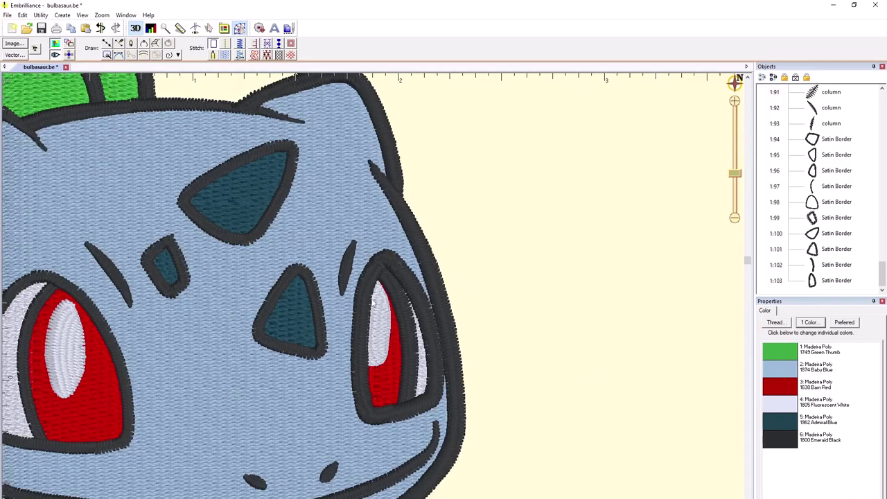
left_click(269, 289)
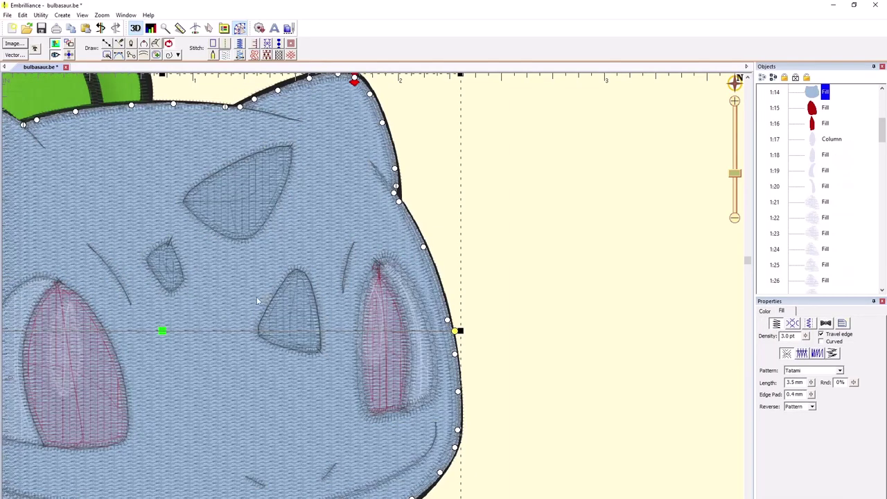
left_click(490, 225)
left_click(297, 289)
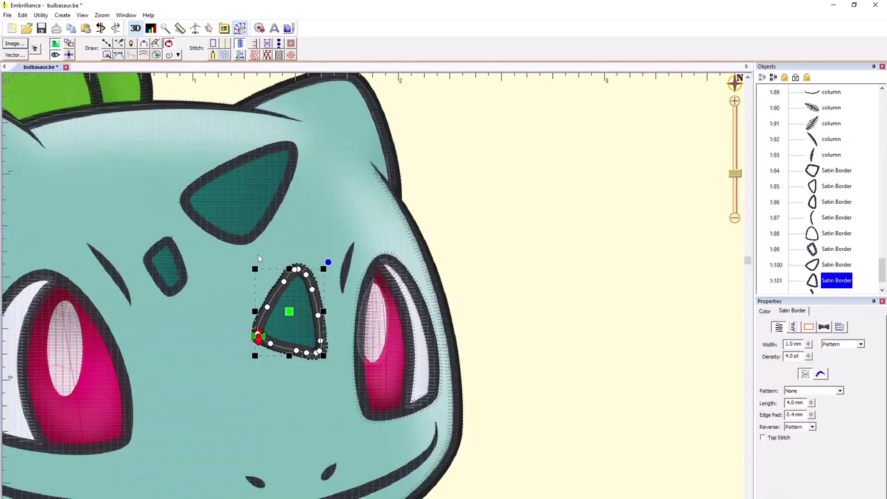
left_click(219, 236, "shift")
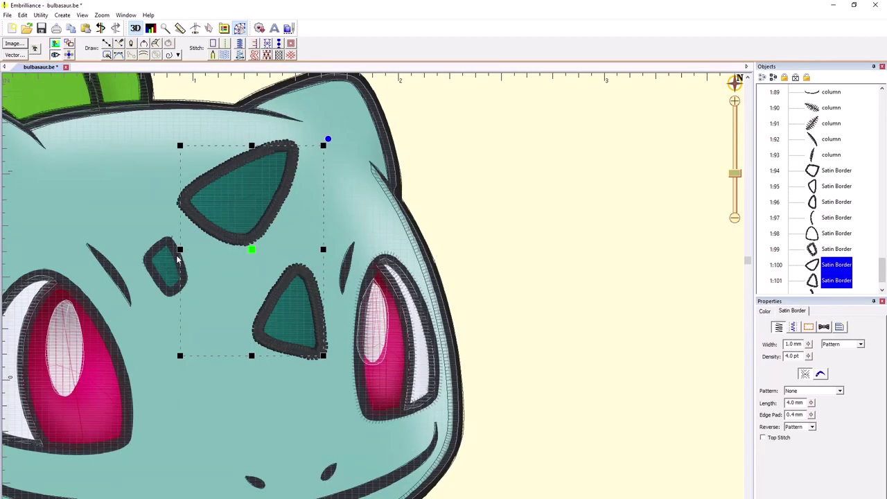
left_click(177, 257, "shift")
double_click(791, 344)
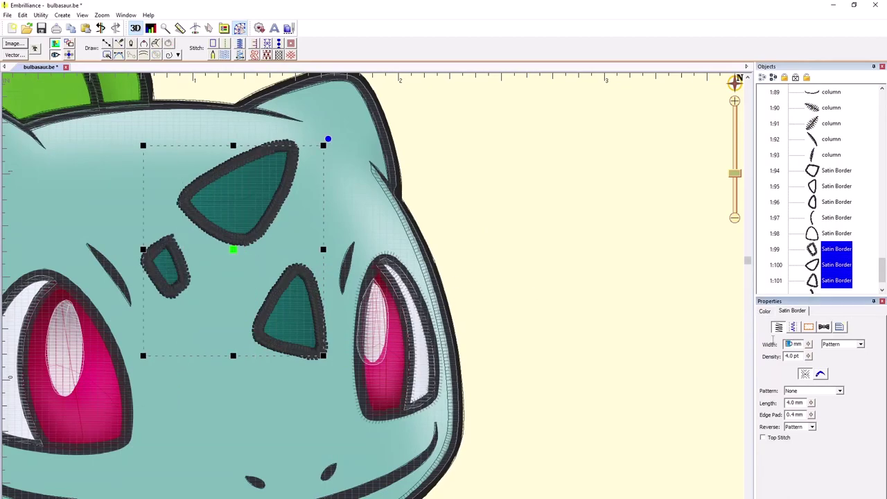
type("2")
key("Tab")
left_click(489, 215)
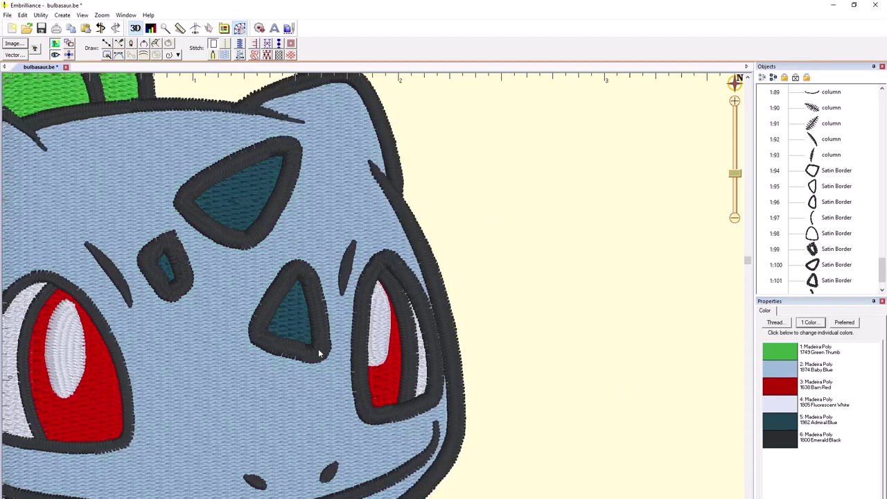
Set the left eye's outer and inner satin borders to a width of 1.8 mm
scroll(318, 352, "down", 2)
left_click(207, 300)
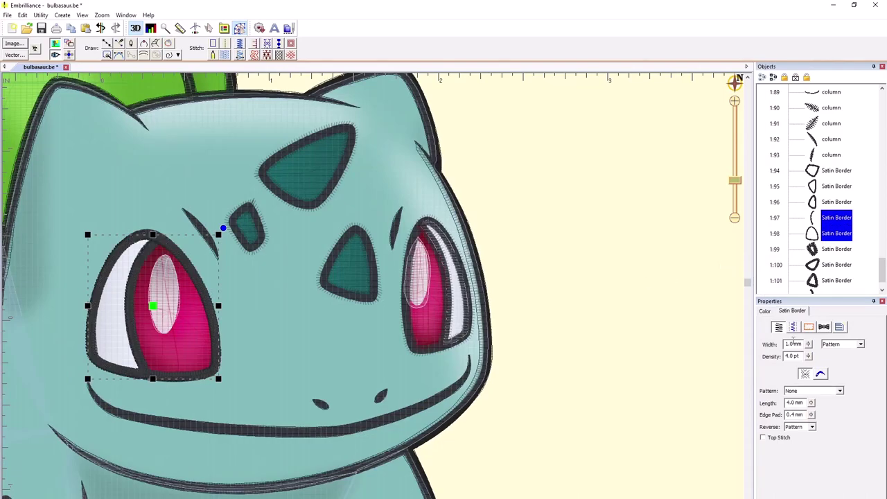
left_click(790, 344)
type("8")
key("Tab")
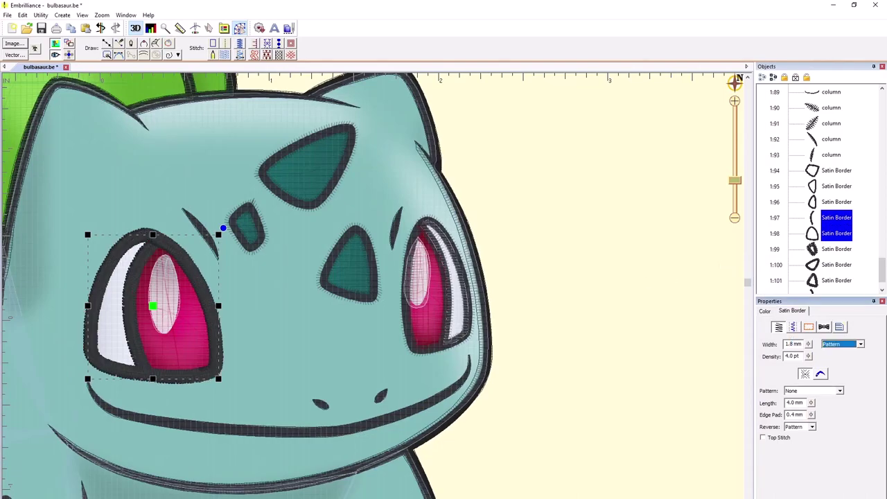
left_click(656, 392)
Set the satin borders around the four dark green spots on the back and legs to a width of 2 mm
scroll(203, 385, "down", 2)
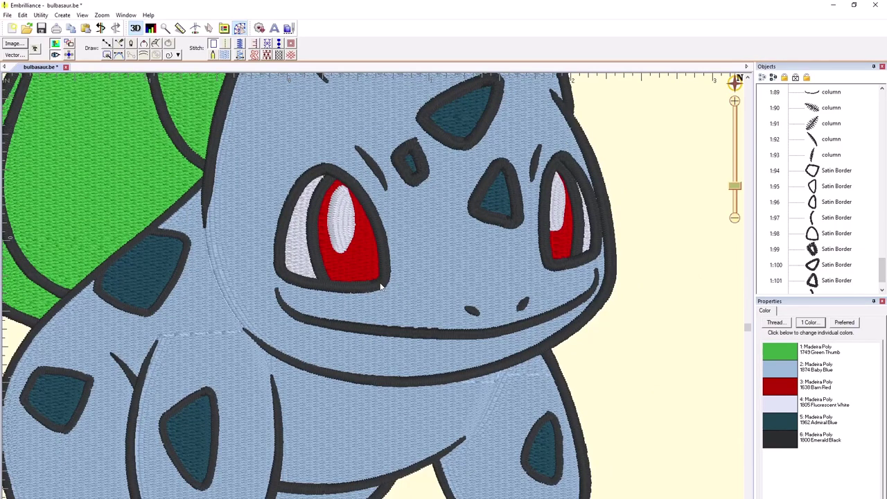
scroll(364, 303, "down", 1)
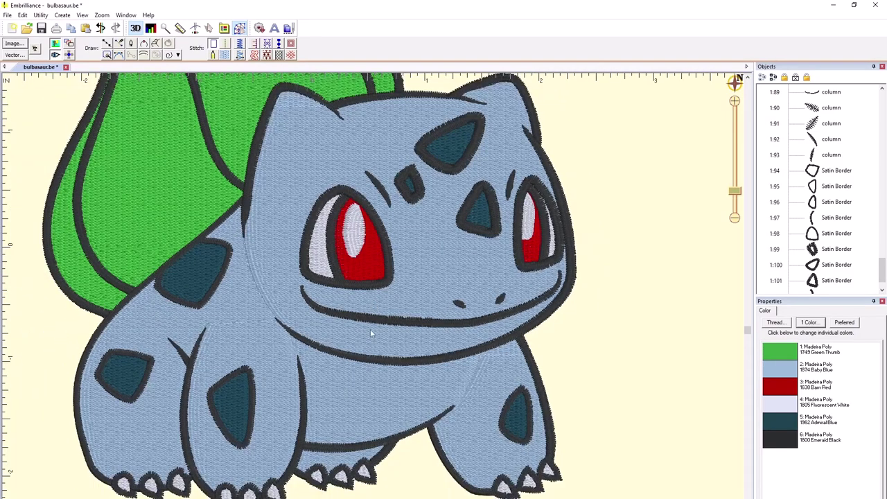
left_click(199, 305)
left_click(148, 362, "ctrl")
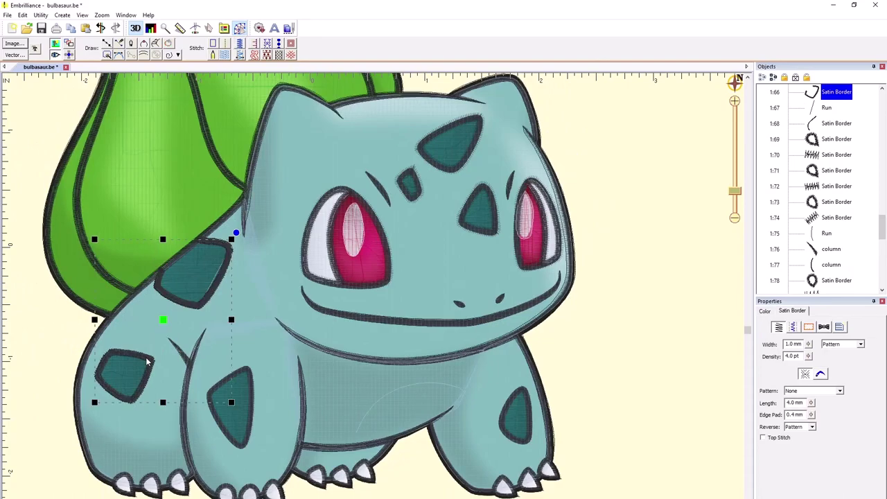
left_click(242, 374, "ctrl")
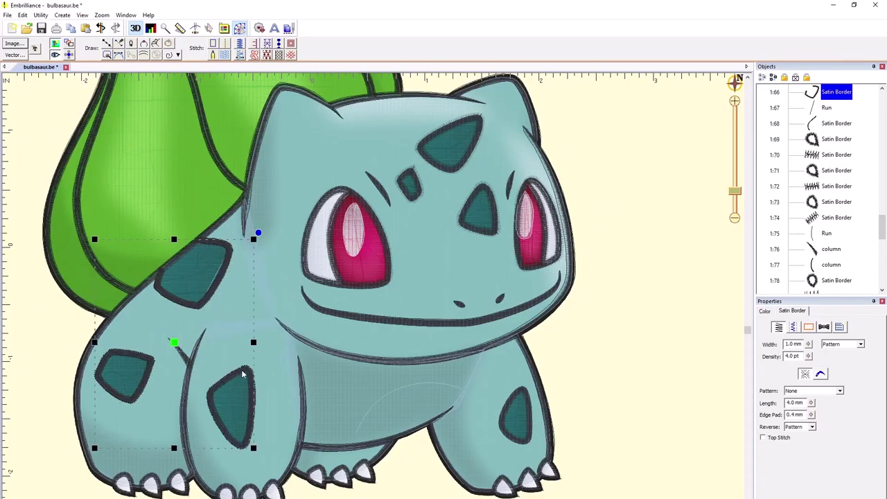
left_click(513, 405, "ctrl")
left_click_drag(789, 345, 780, 345)
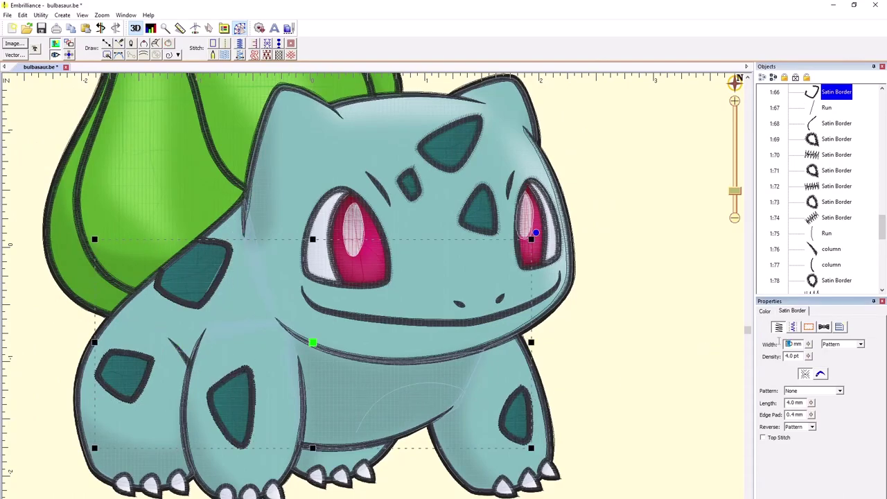
type("2")
key("Tab")
left_click(633, 408)
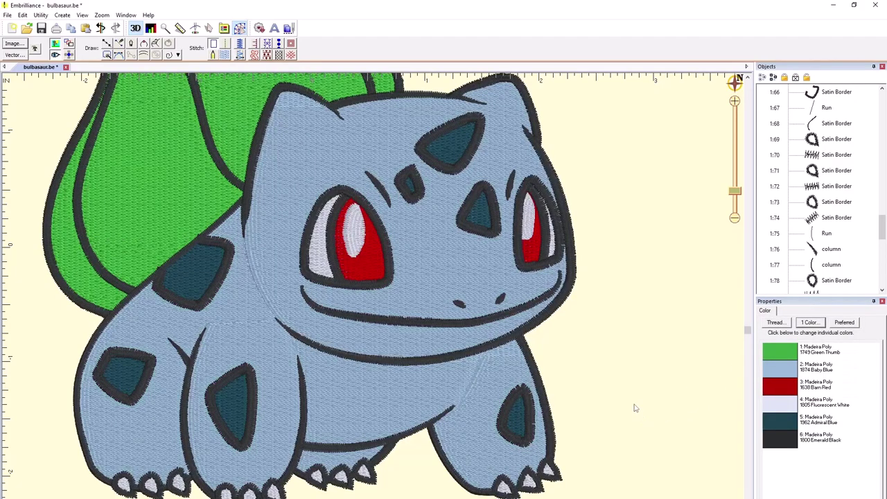